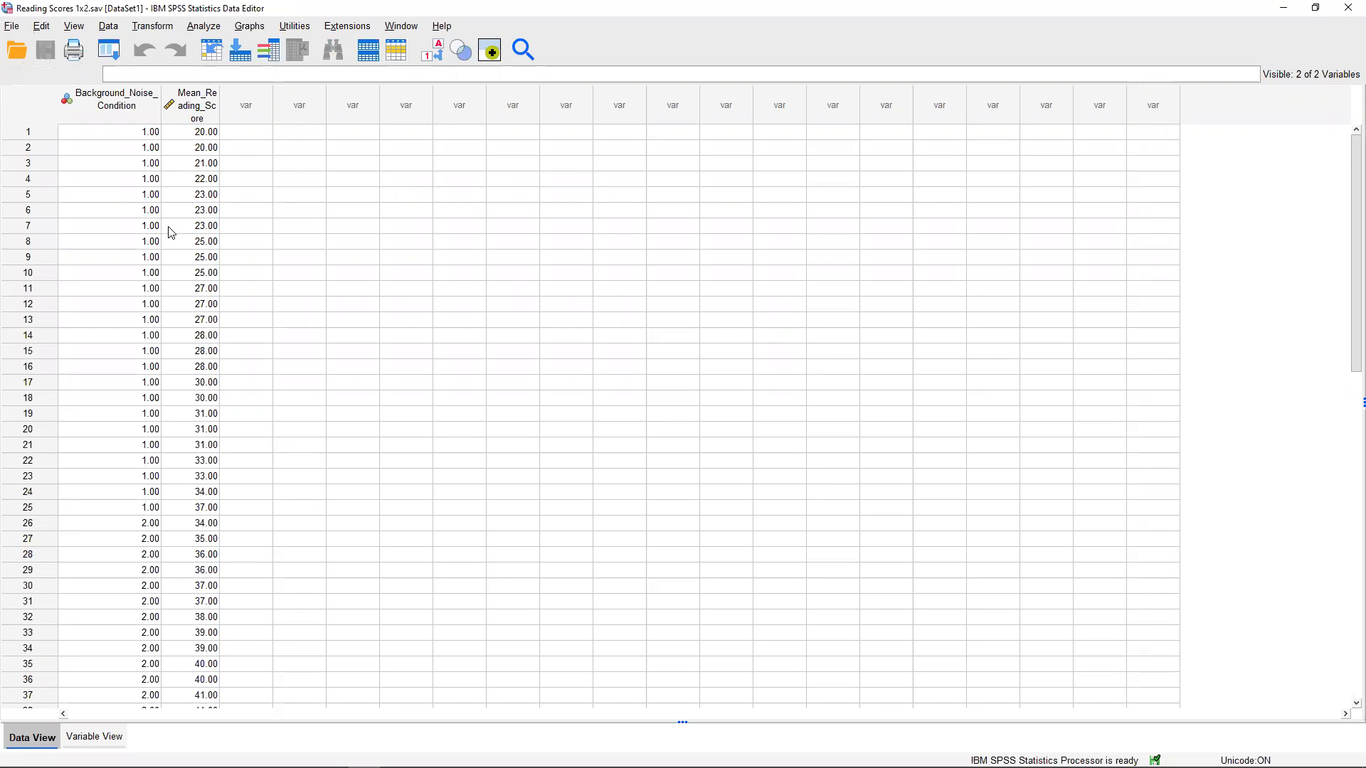
# Inspect the Background_Noise_Condition codes and widen the Mean_Reading_Score column to fit its name on two lines
pyautogui.click(117, 103)
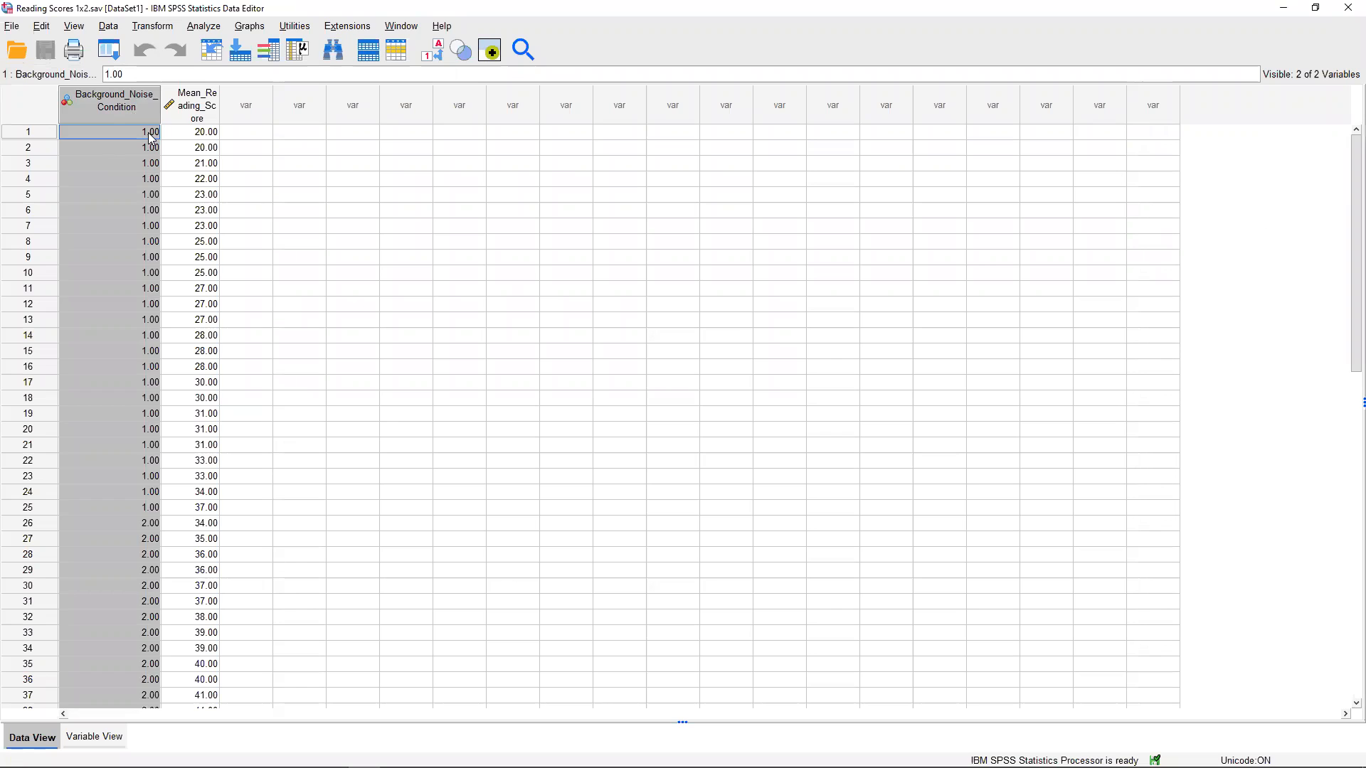
pyautogui.click(149, 135)
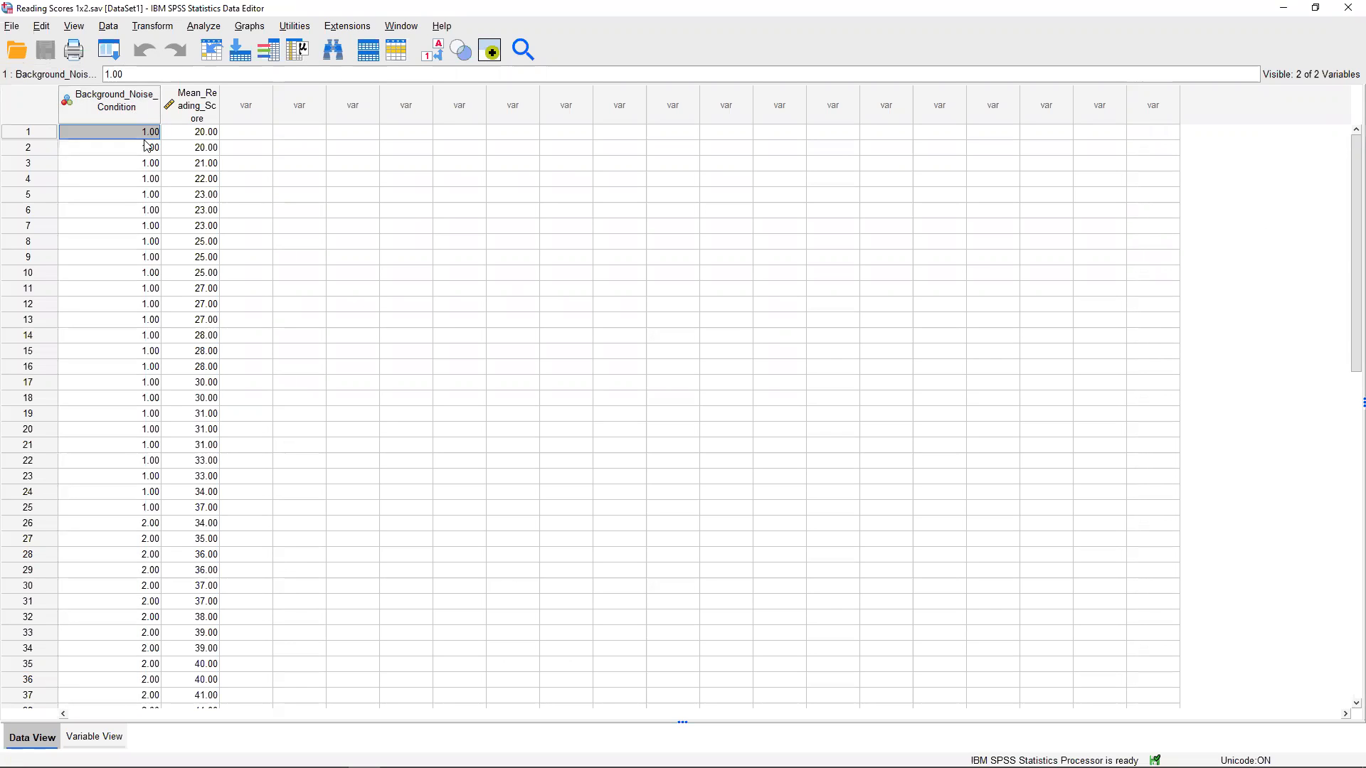
pyautogui.click(153, 525)
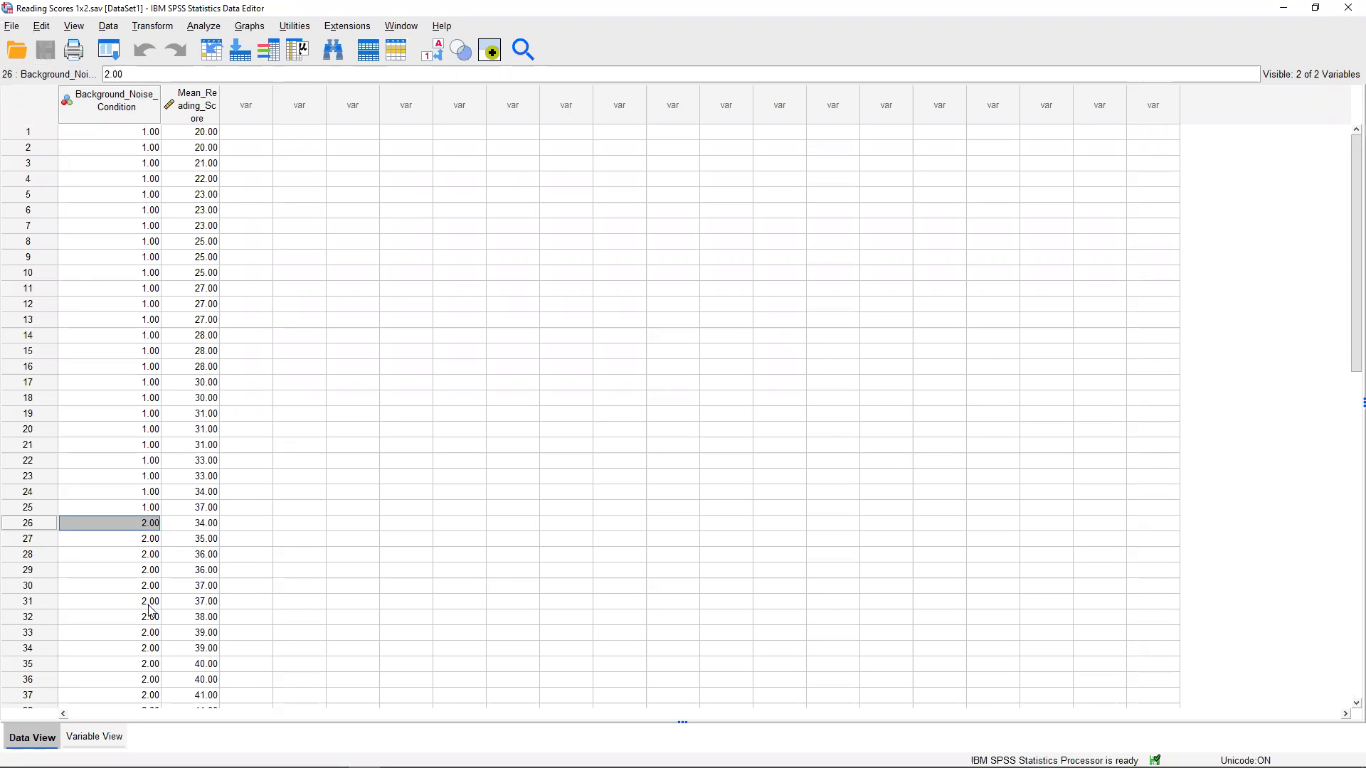
pyautogui.click(197, 108)
pyautogui.moveTo(220, 107); pyautogui.dragTo(245, 106)
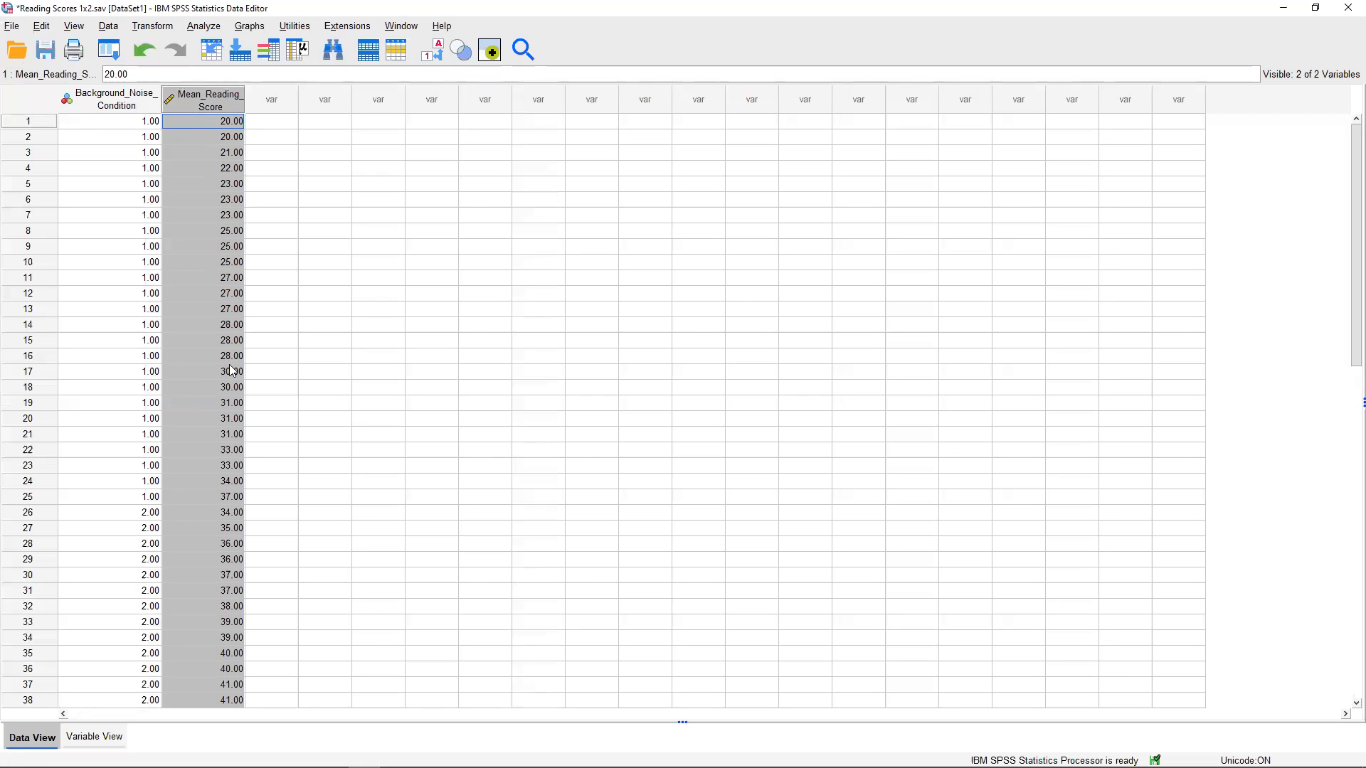
# Check the value labels of Background_Noise_Condition in Variable View and widen the Name column to fit the full variable names
pyautogui.click(95, 737)
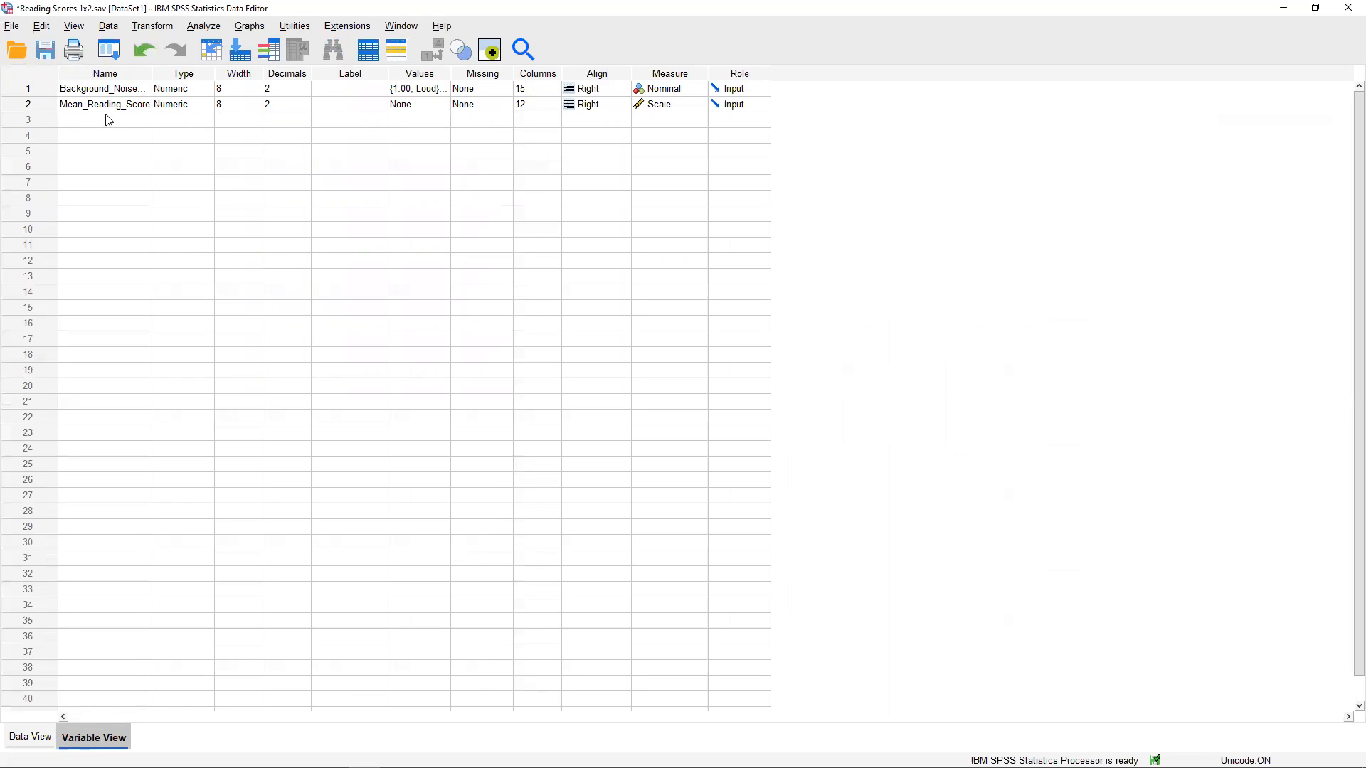
pyautogui.click(442, 93)
pyautogui.click(441, 90)
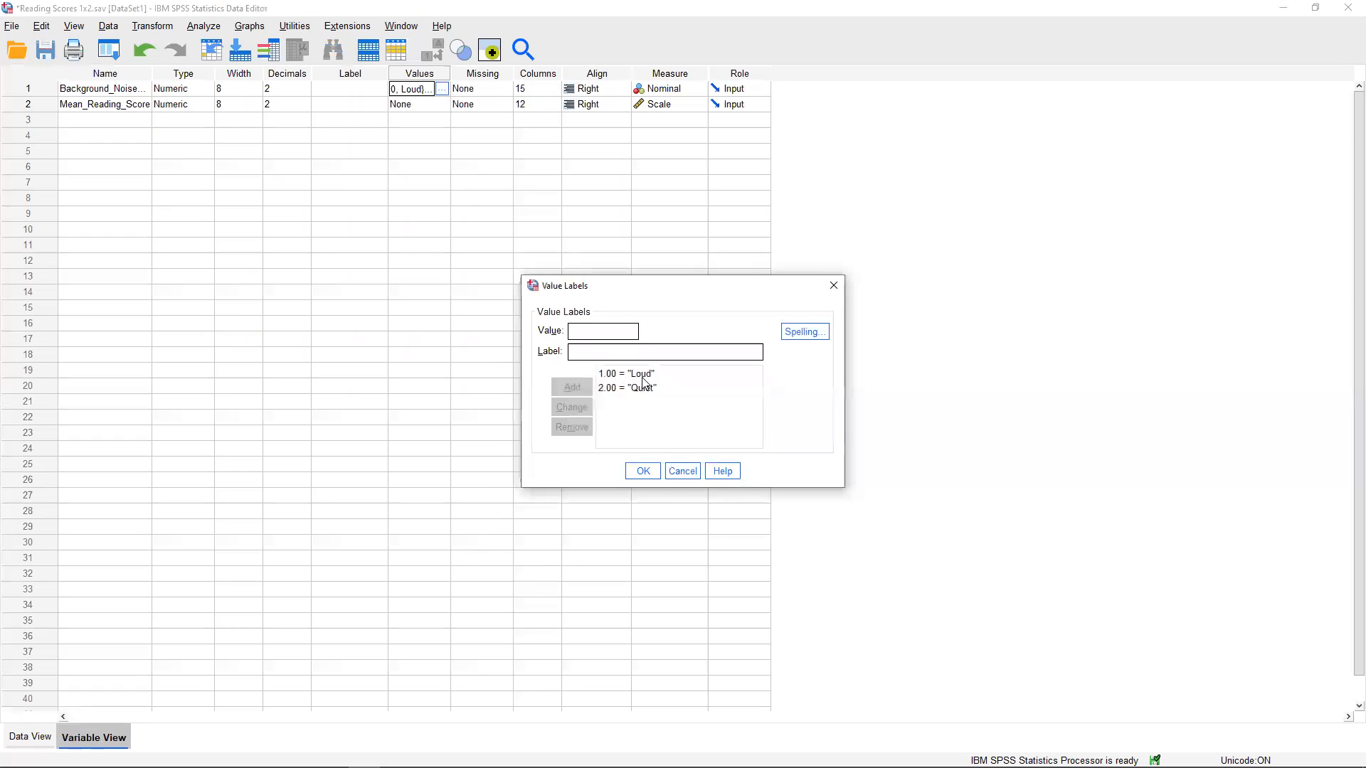
pyautogui.click(643, 471)
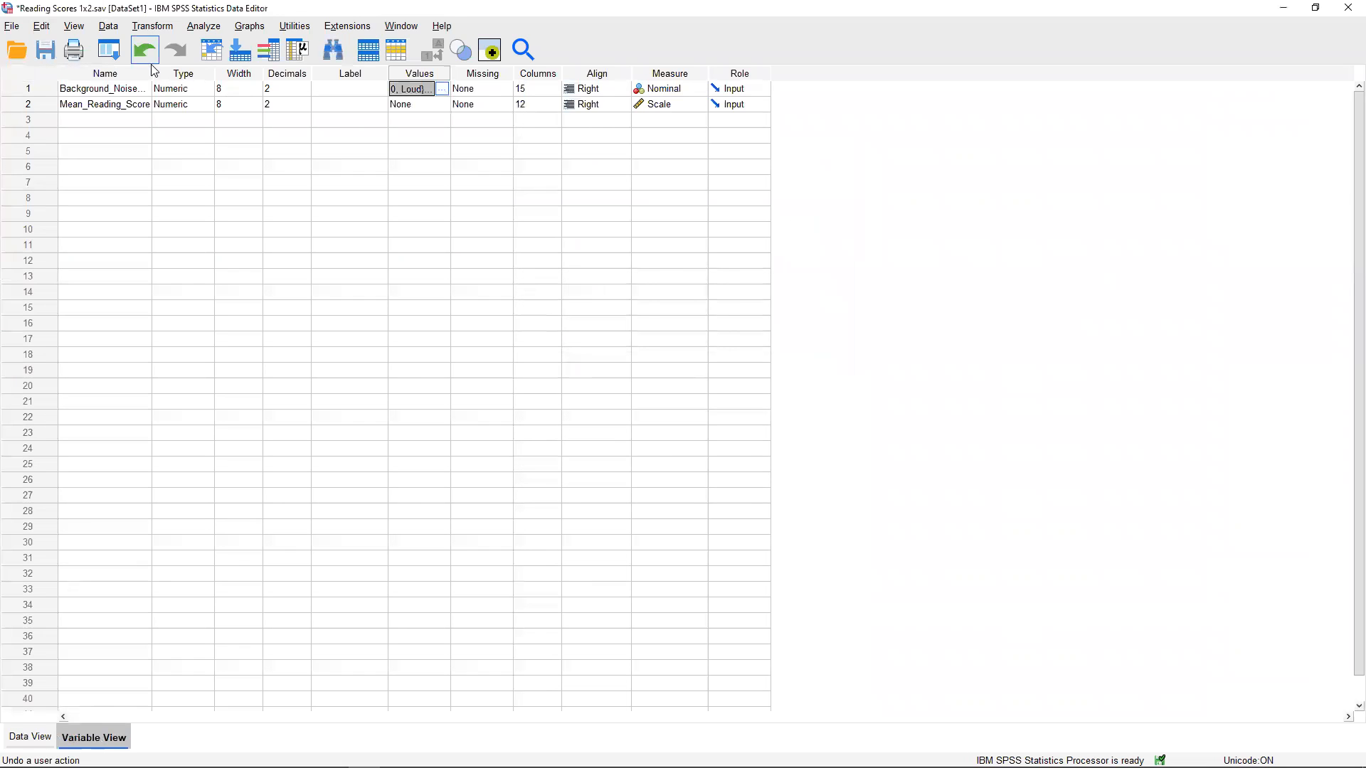
pyautogui.moveTo(151, 73); pyautogui.dragTo(212, 73)
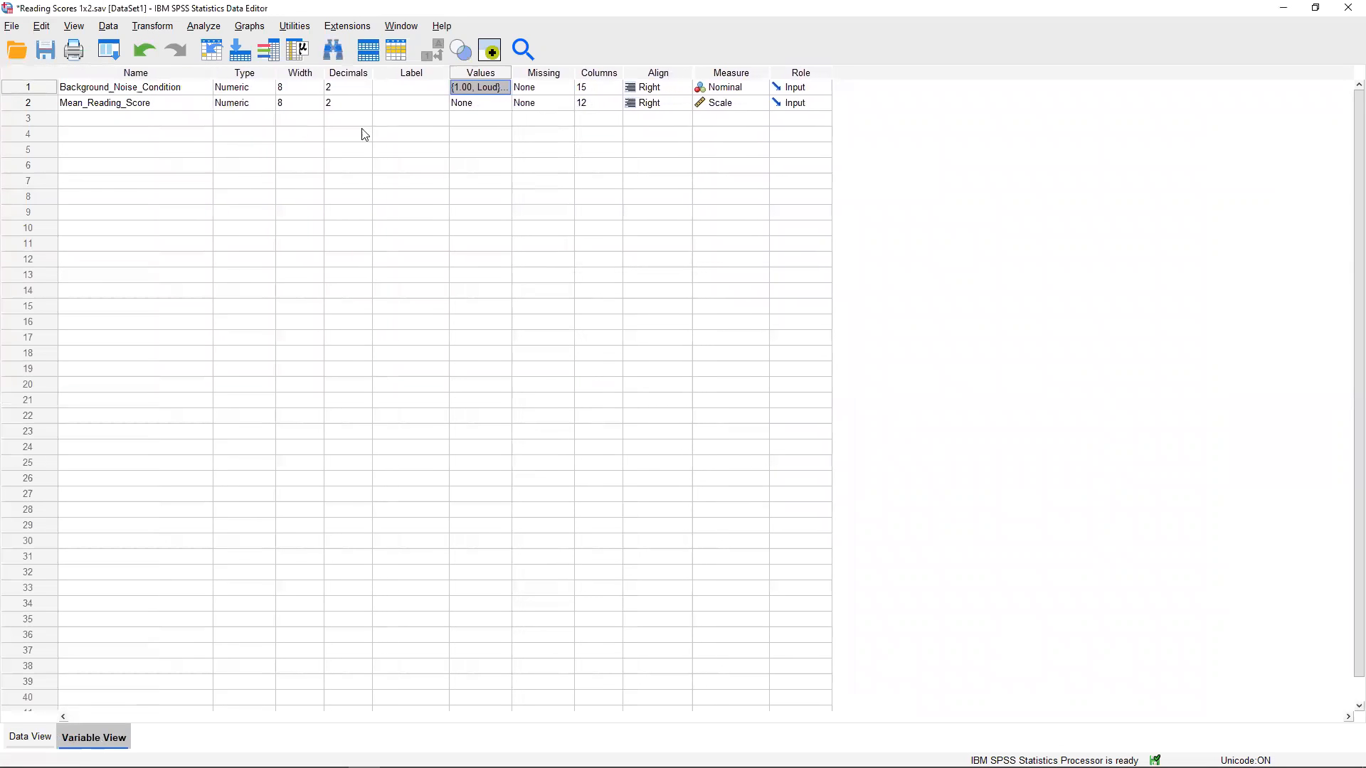
# Return to Data View and set up an Independent-Samples T Test with Mean_Reading_Score as the test variable
pyautogui.click(36, 737)
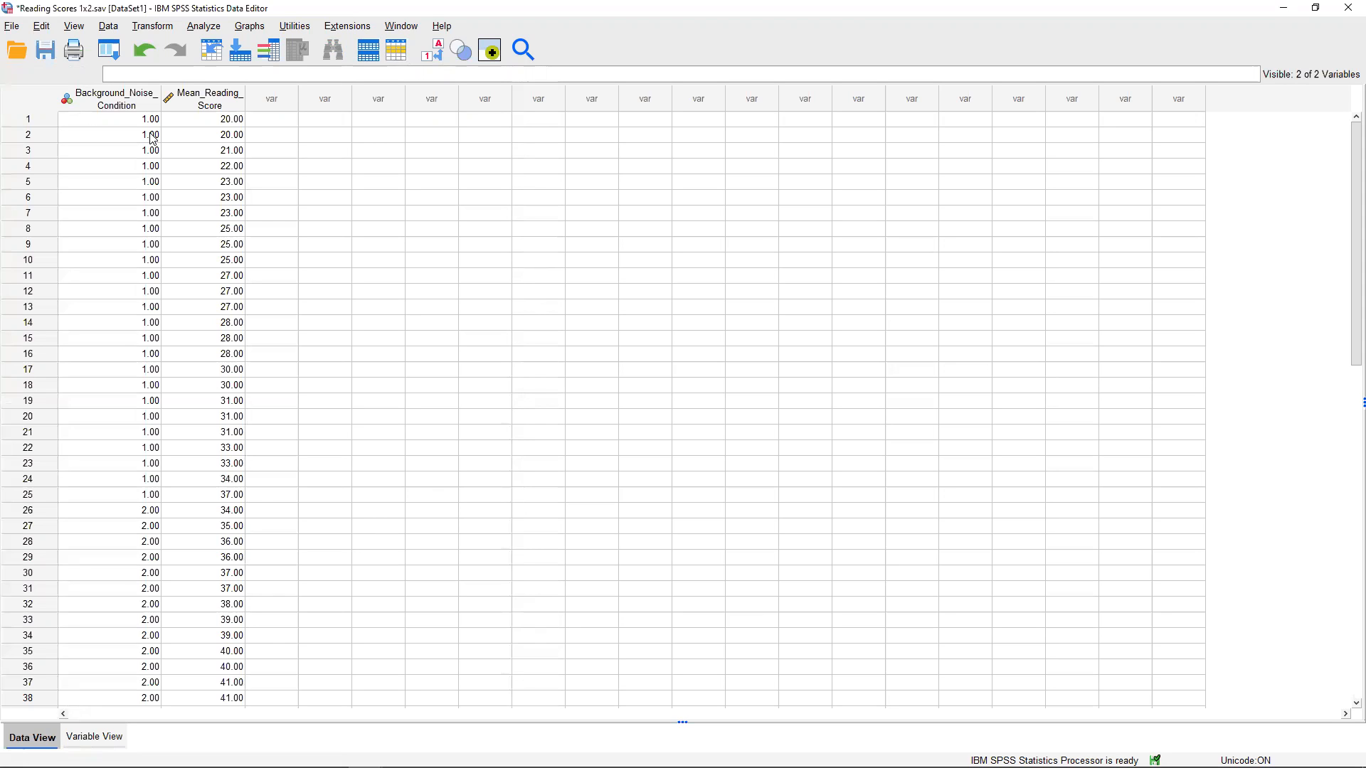
pyautogui.click(209, 29)
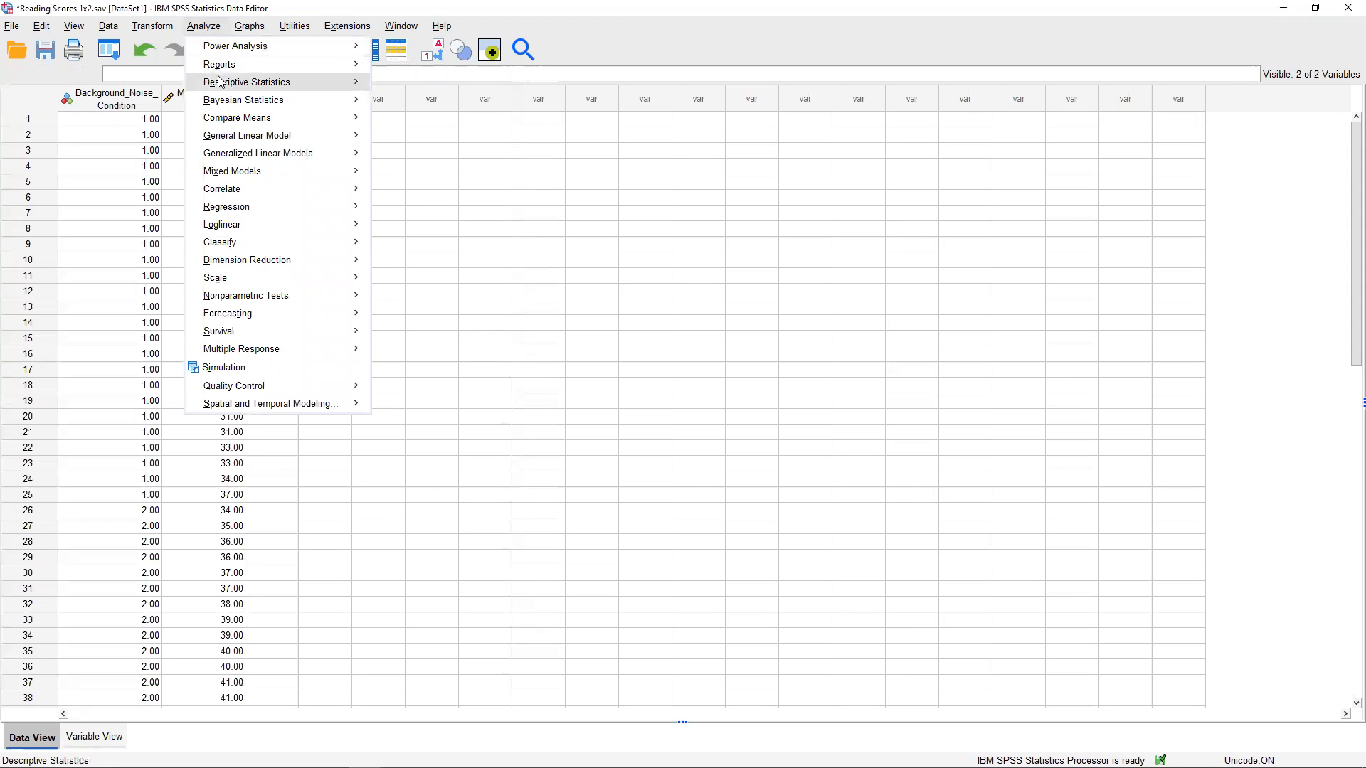
pyautogui.moveTo(233, 120)
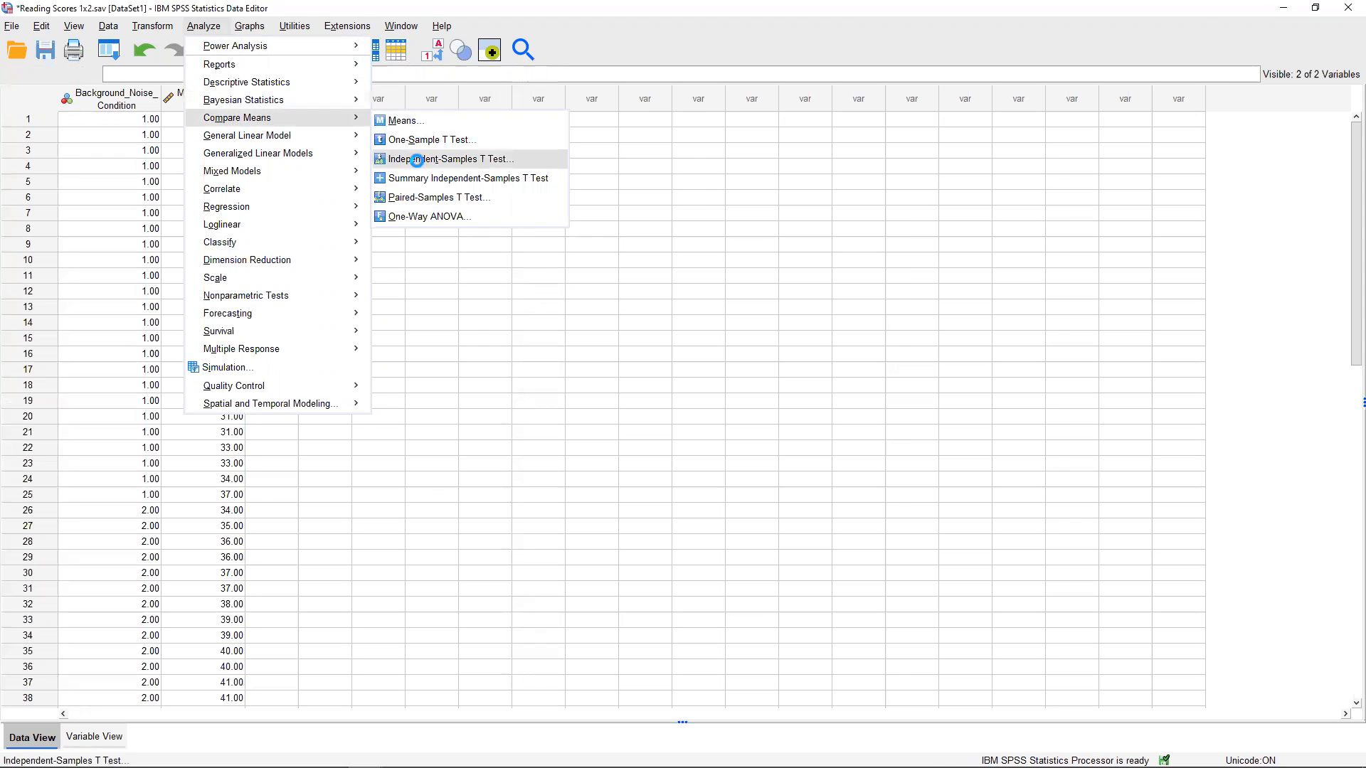
pyautogui.click(419, 163)
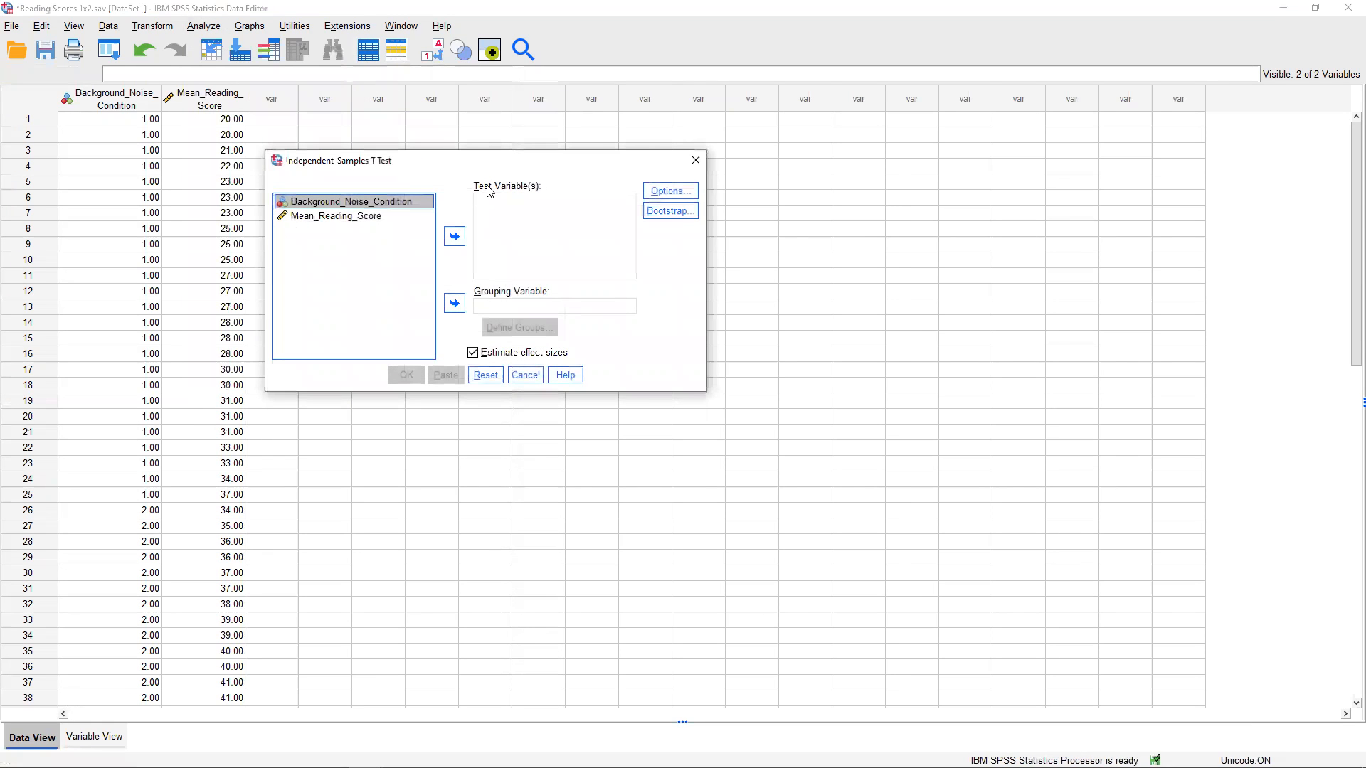
pyautogui.click(376, 217)
pyautogui.click(454, 239)
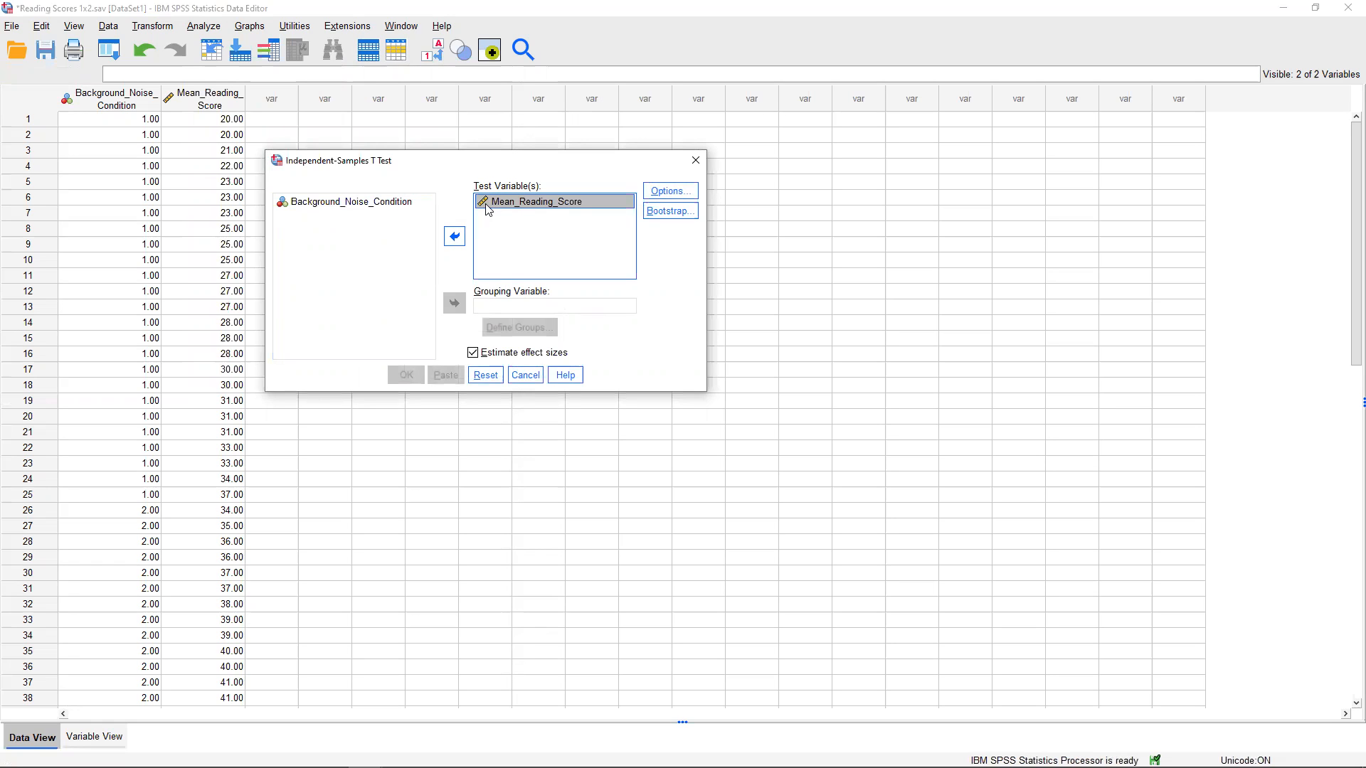
# Use Background_Noise_Condition as the grouping variable, defining group 1 as 1 and group 2 as 2
pyautogui.click(395, 205)
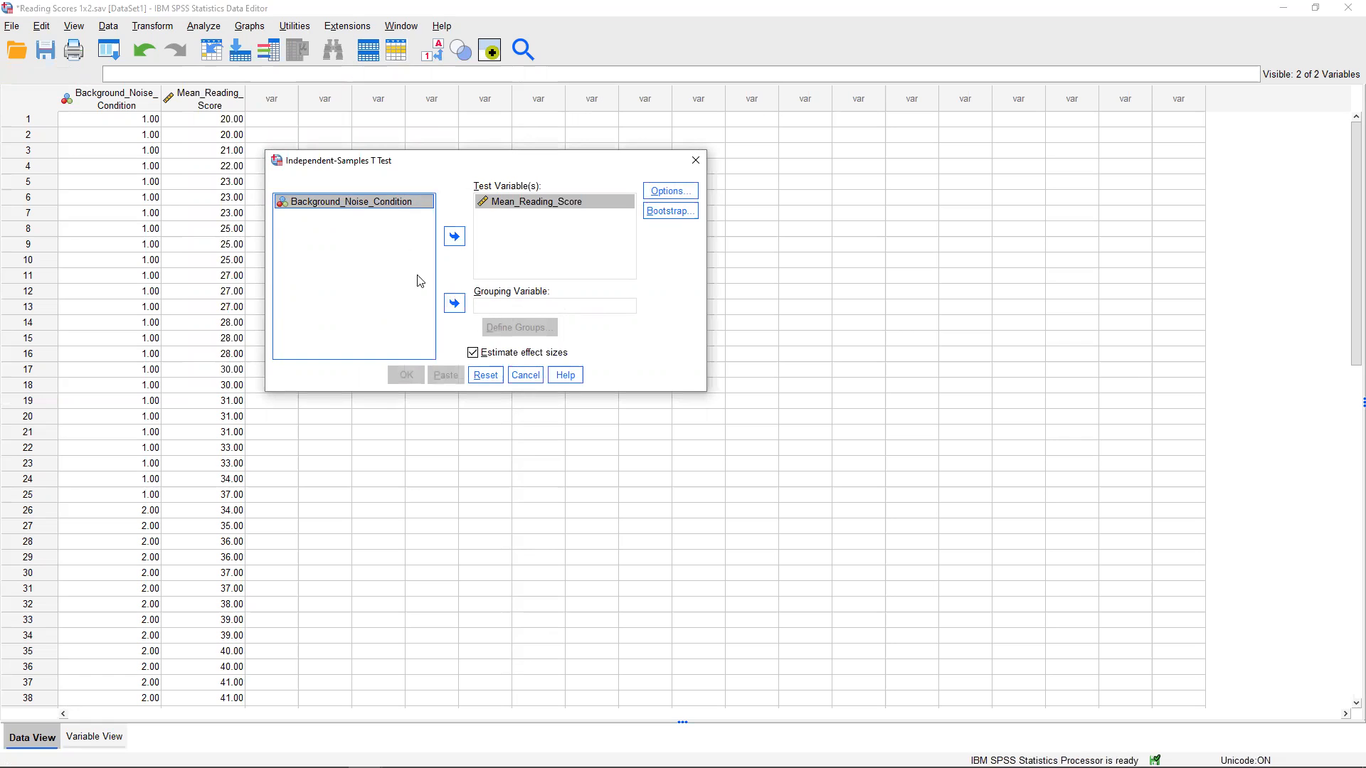
pyautogui.click(454, 303)
pyautogui.click(517, 326)
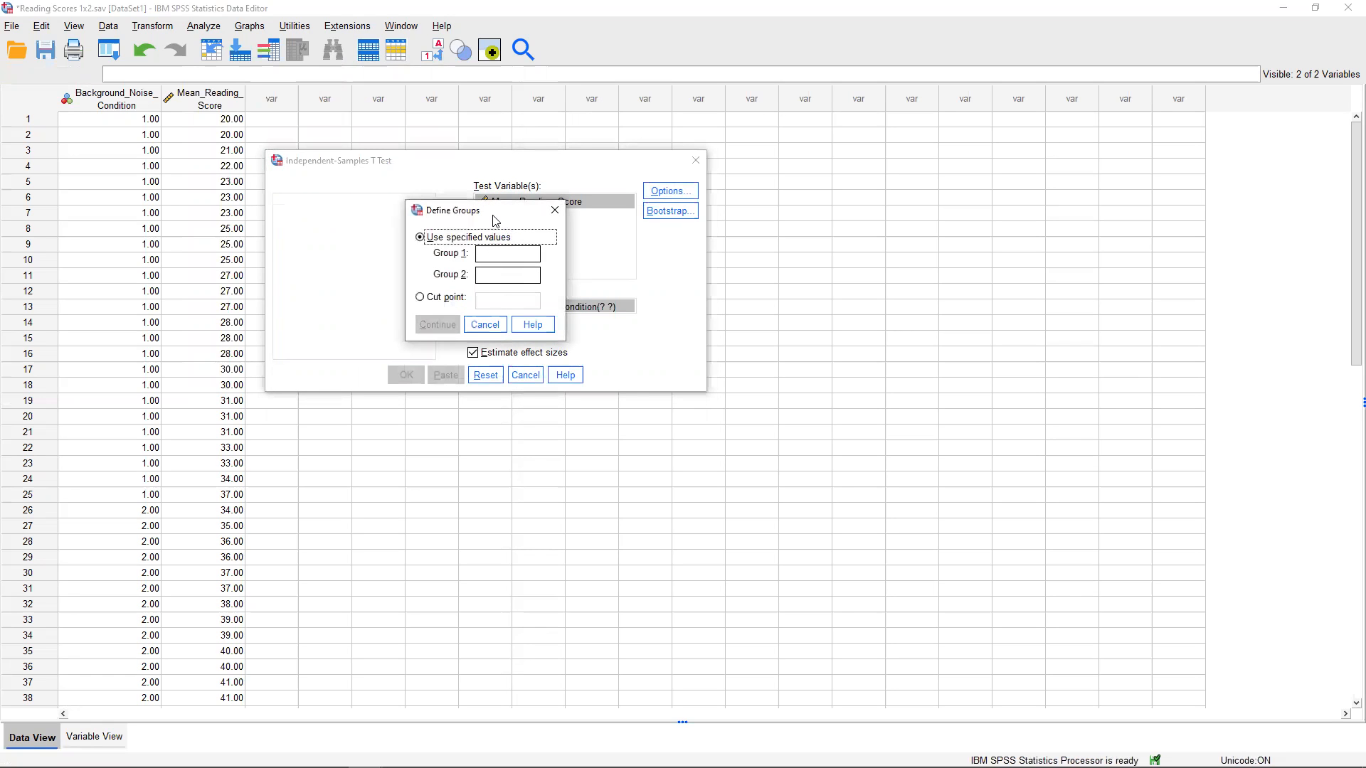
pyautogui.moveTo(488, 214); pyautogui.dragTo(375, 212)
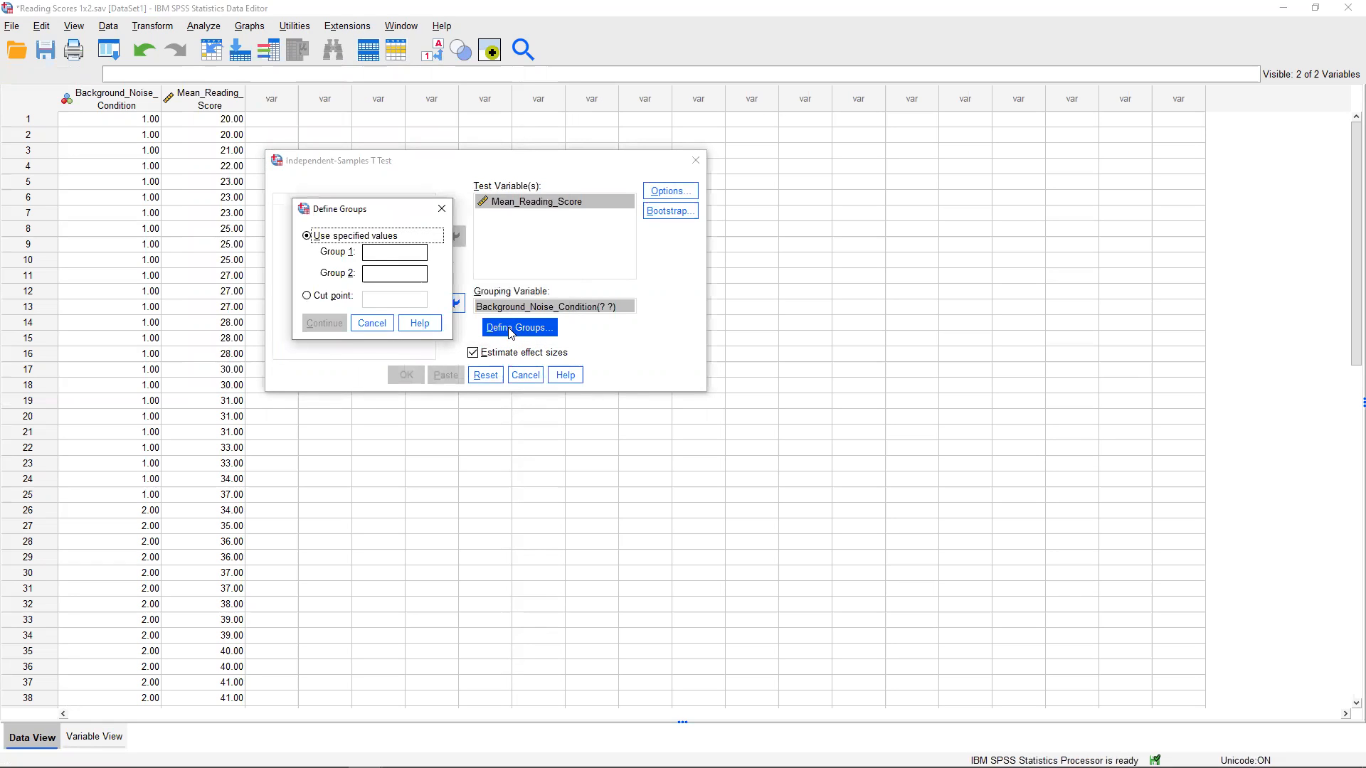
pyautogui.click(385, 252)
pyautogui.write('1')
pyautogui.write('2')
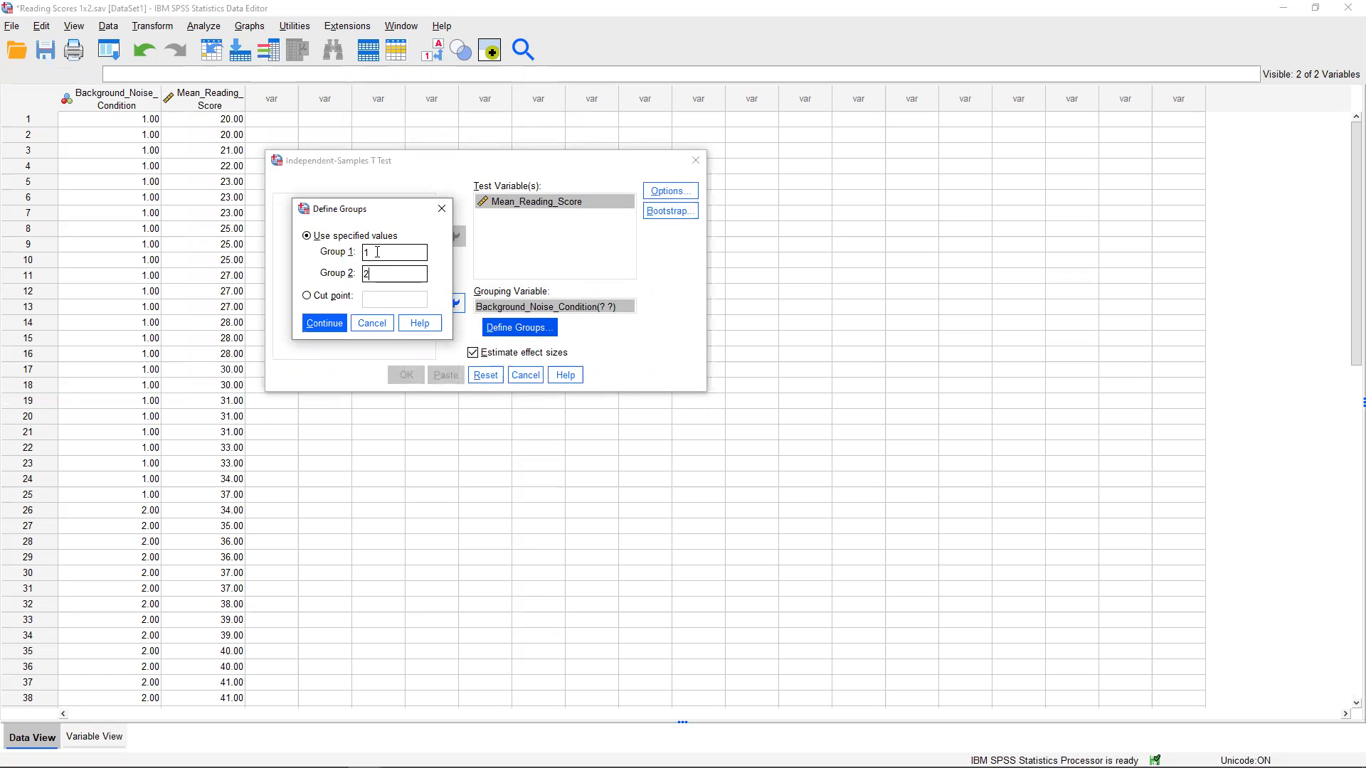
pyautogui.click(329, 324)
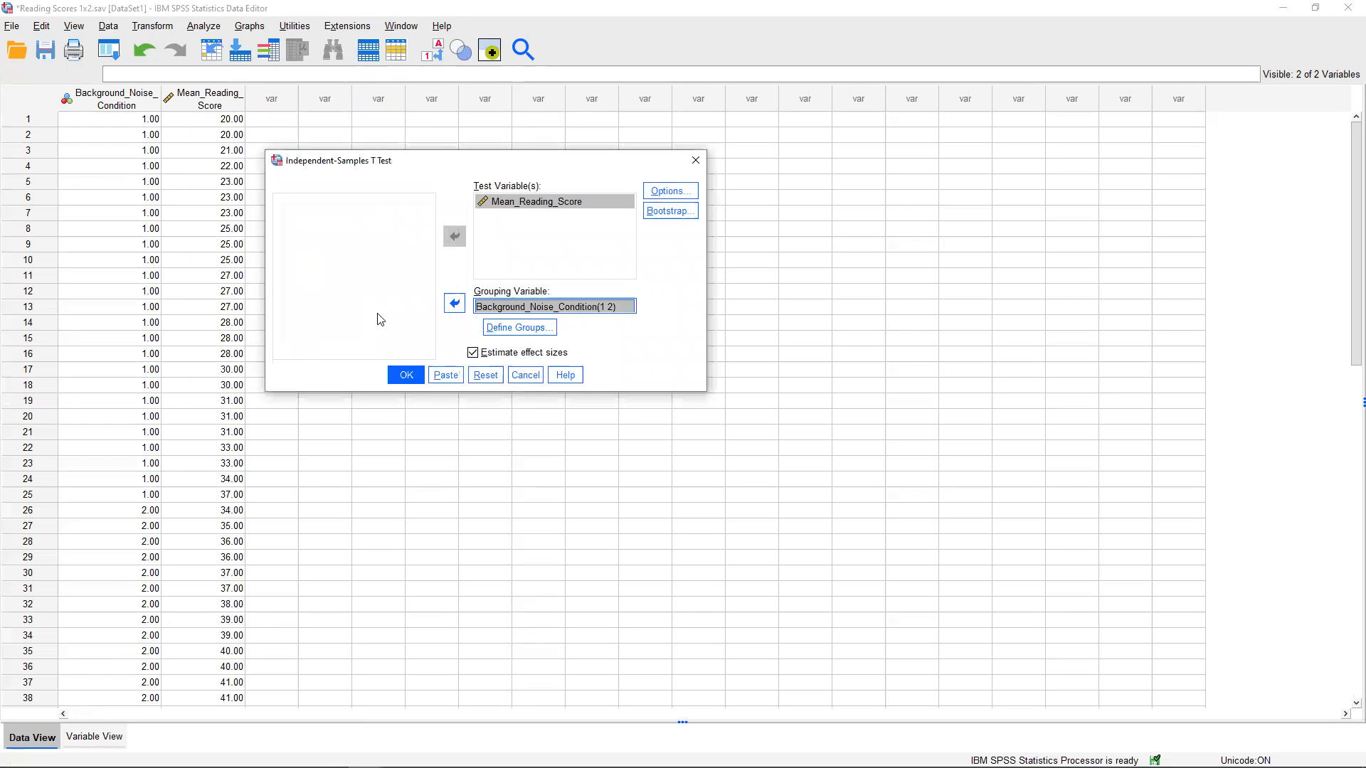
# Run the t test with a 95% confidence interval and effect size estimates, and review the output tables
pyautogui.click(668, 195)
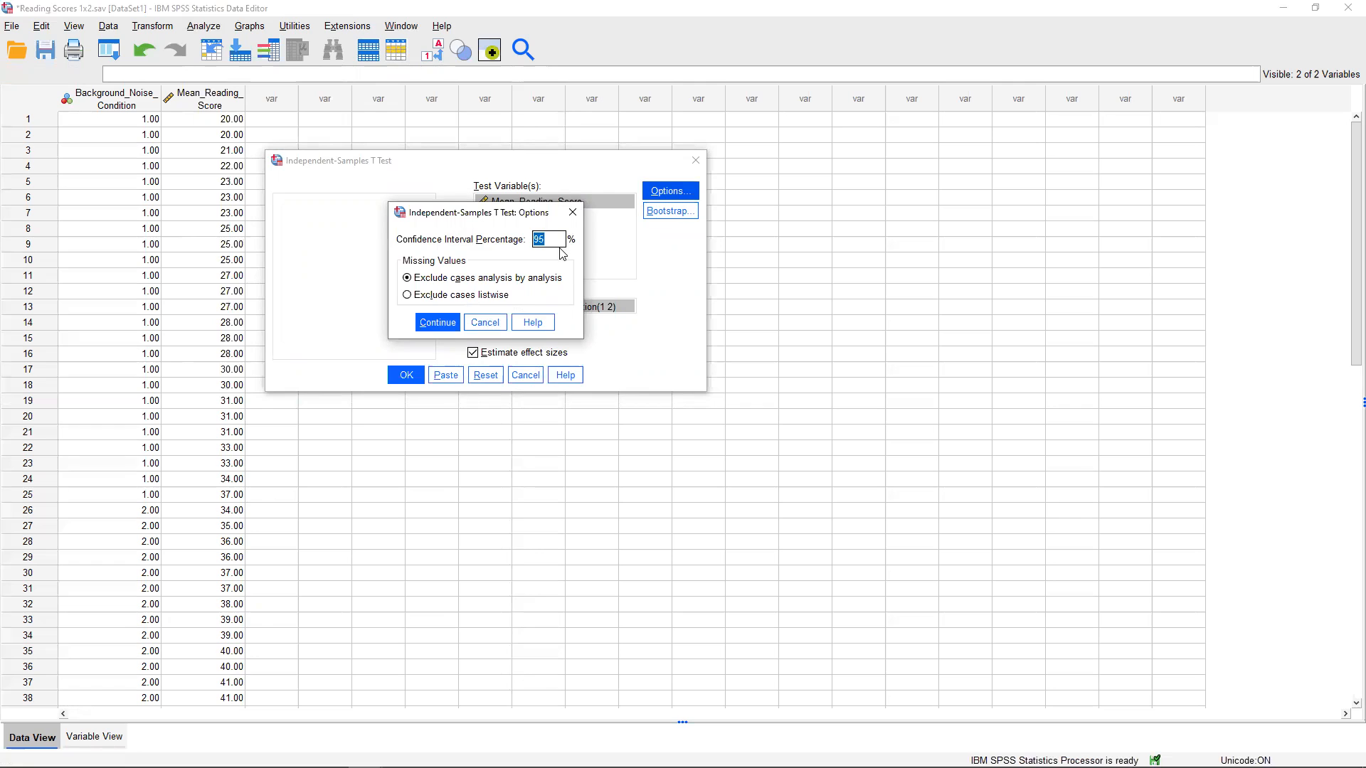
pyautogui.click(437, 322)
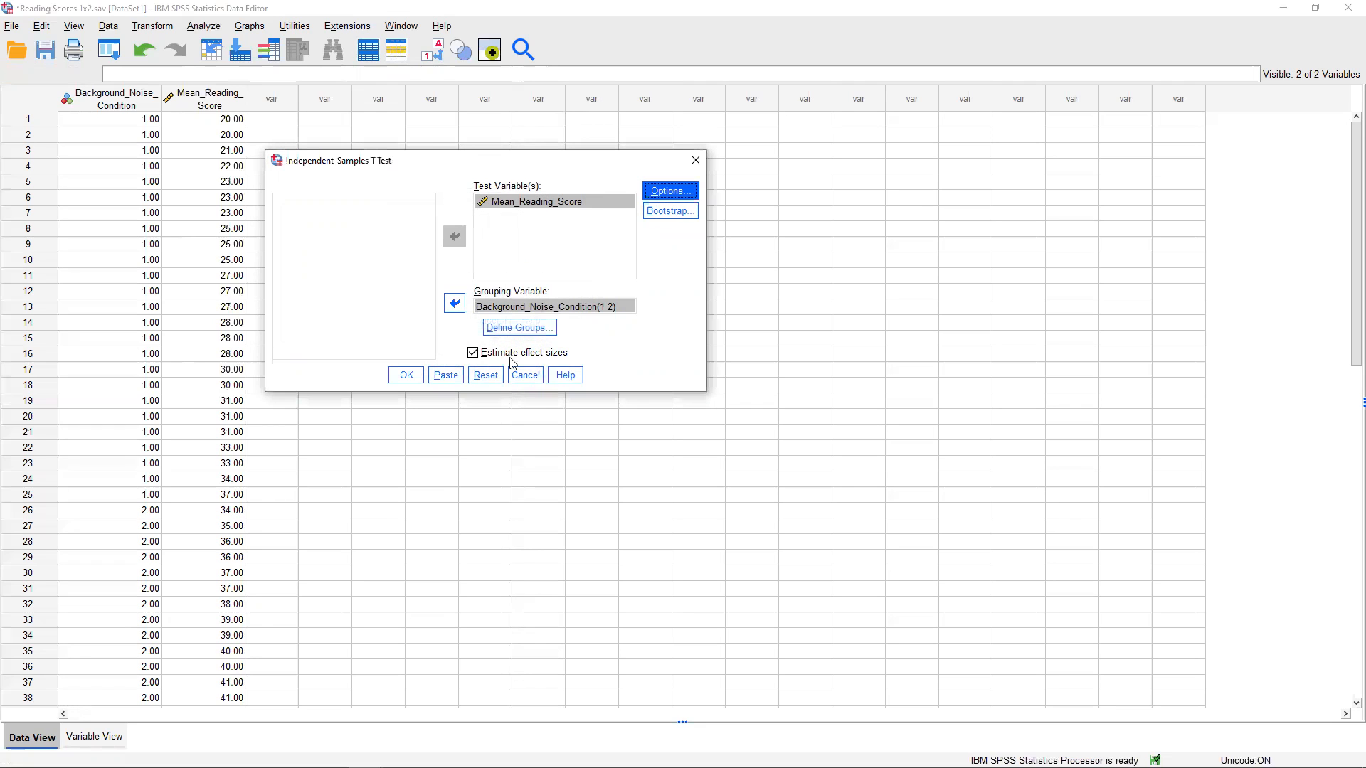
pyautogui.click(406, 375)
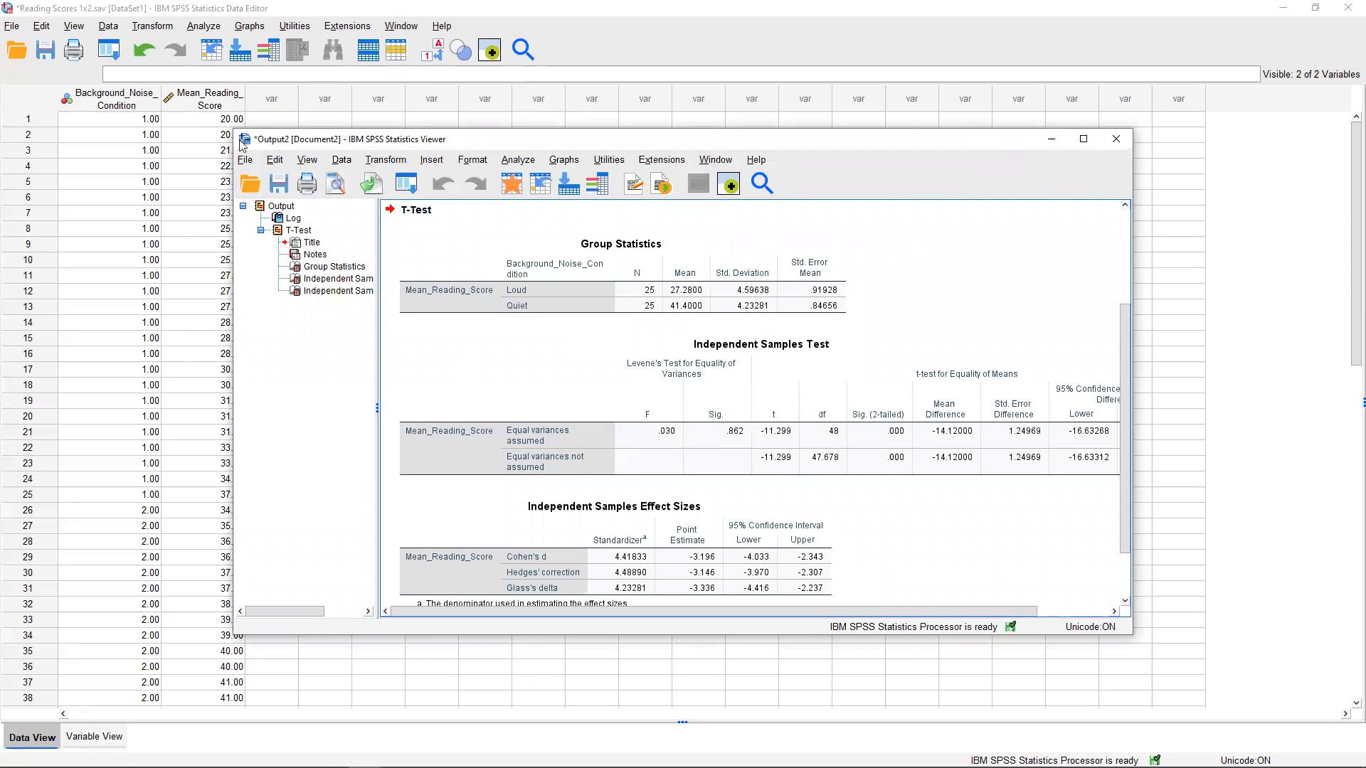
pyautogui.moveTo(231, 125); pyautogui.dragTo(59, 41)
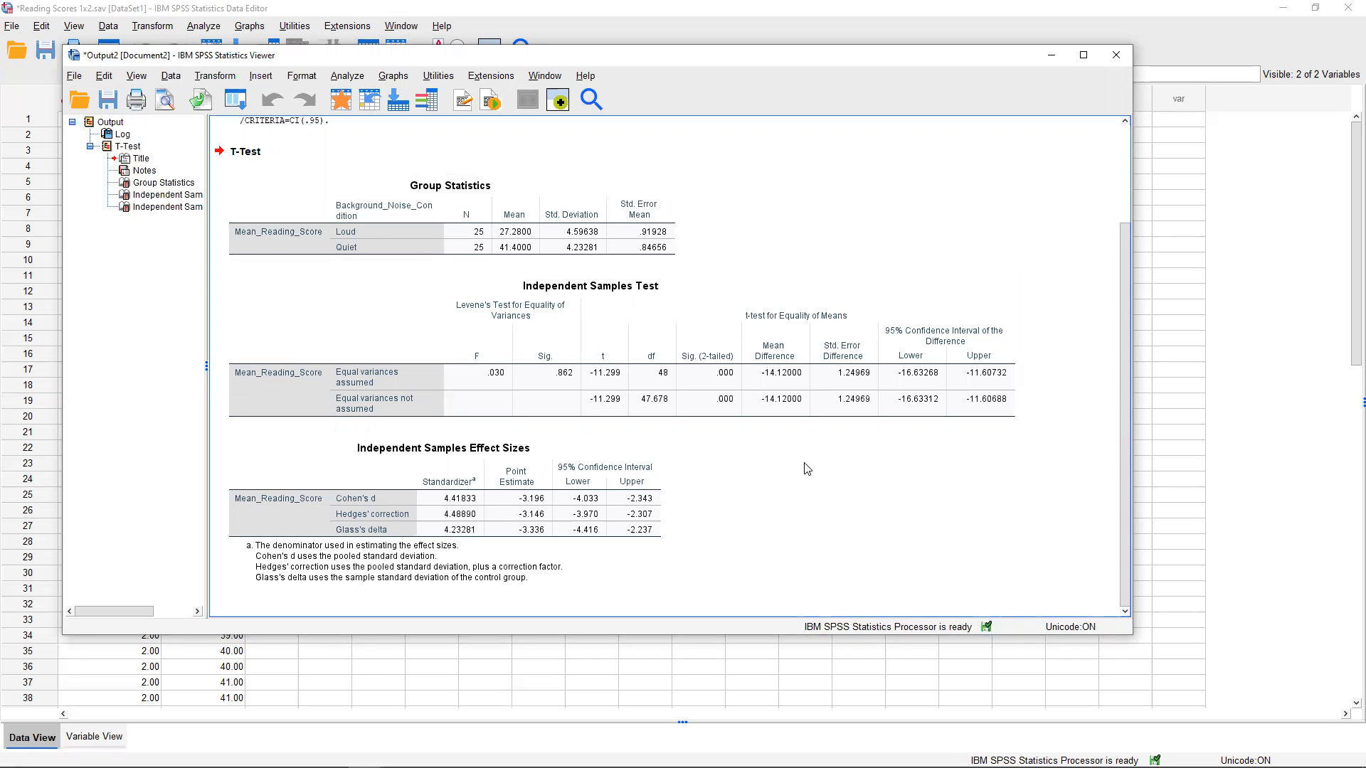
pyautogui.click(1051, 57)
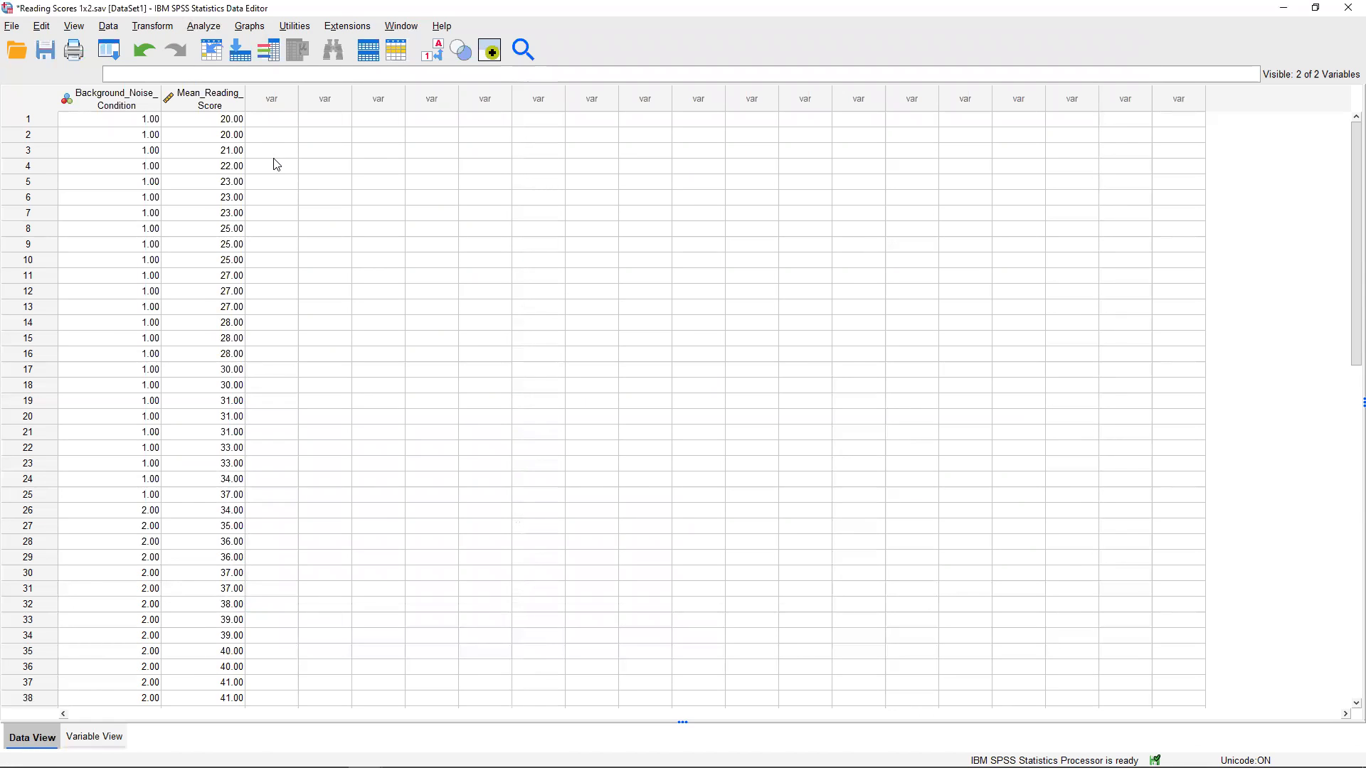
# Open the Explore analysis and clear Mean_Reading_Score and Background_Noise_Condition from its dependent and factor lists
pyautogui.click(208, 28)
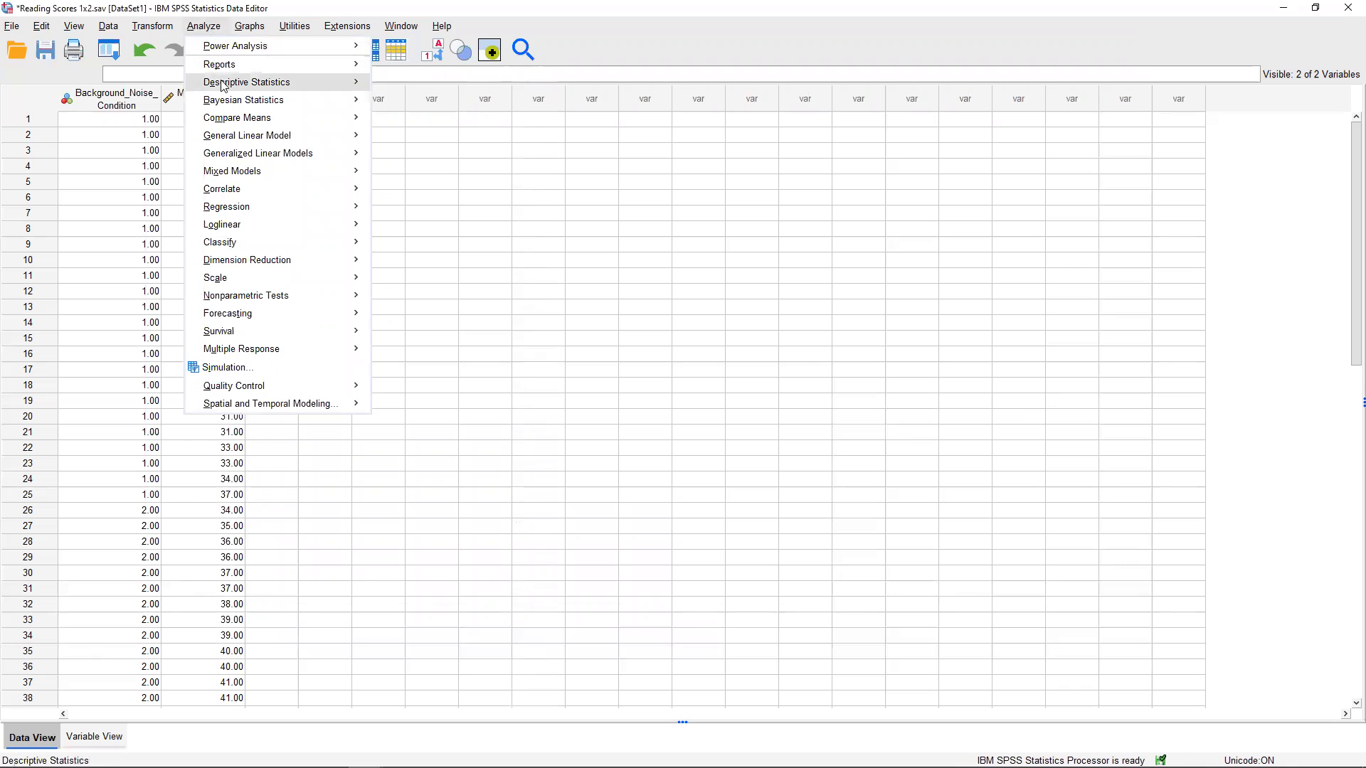
pyautogui.moveTo(235, 107)
pyautogui.moveTo(274, 87)
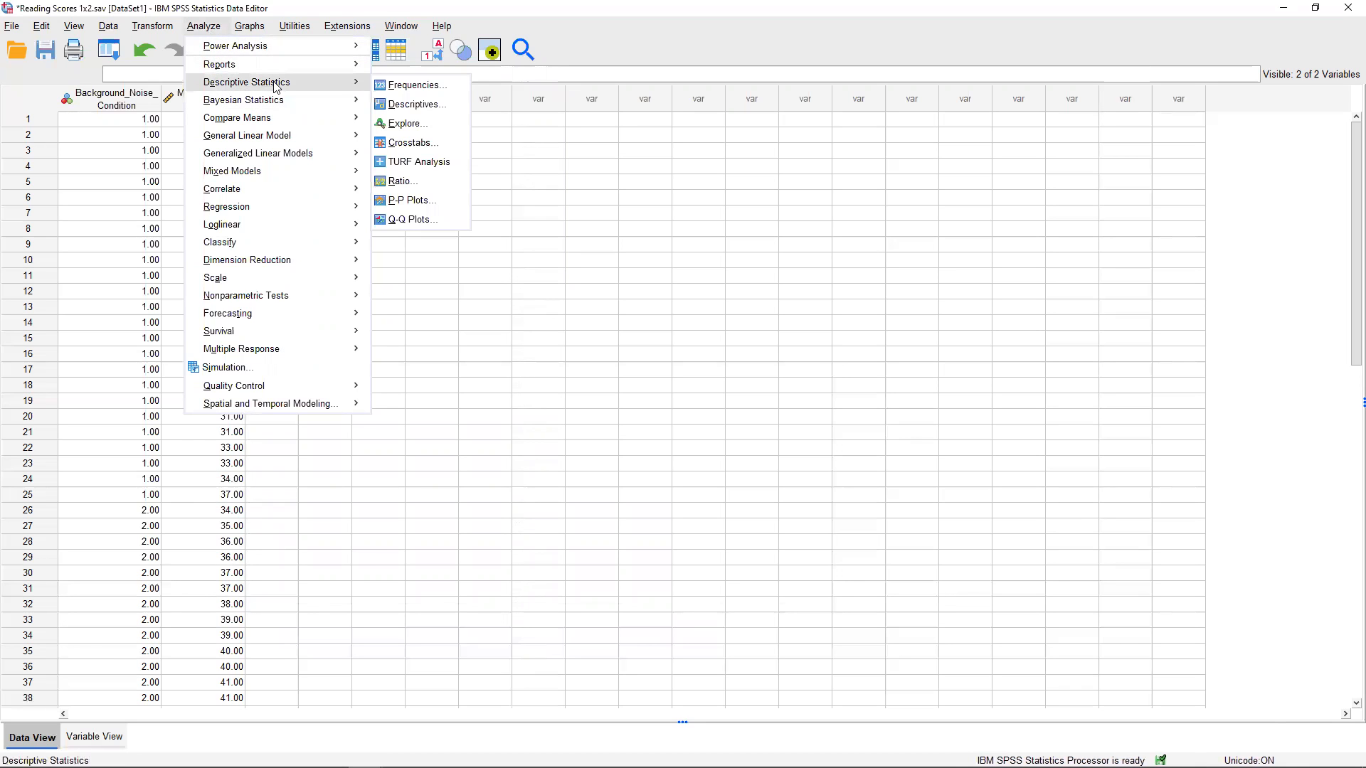
pyautogui.click(435, 131)
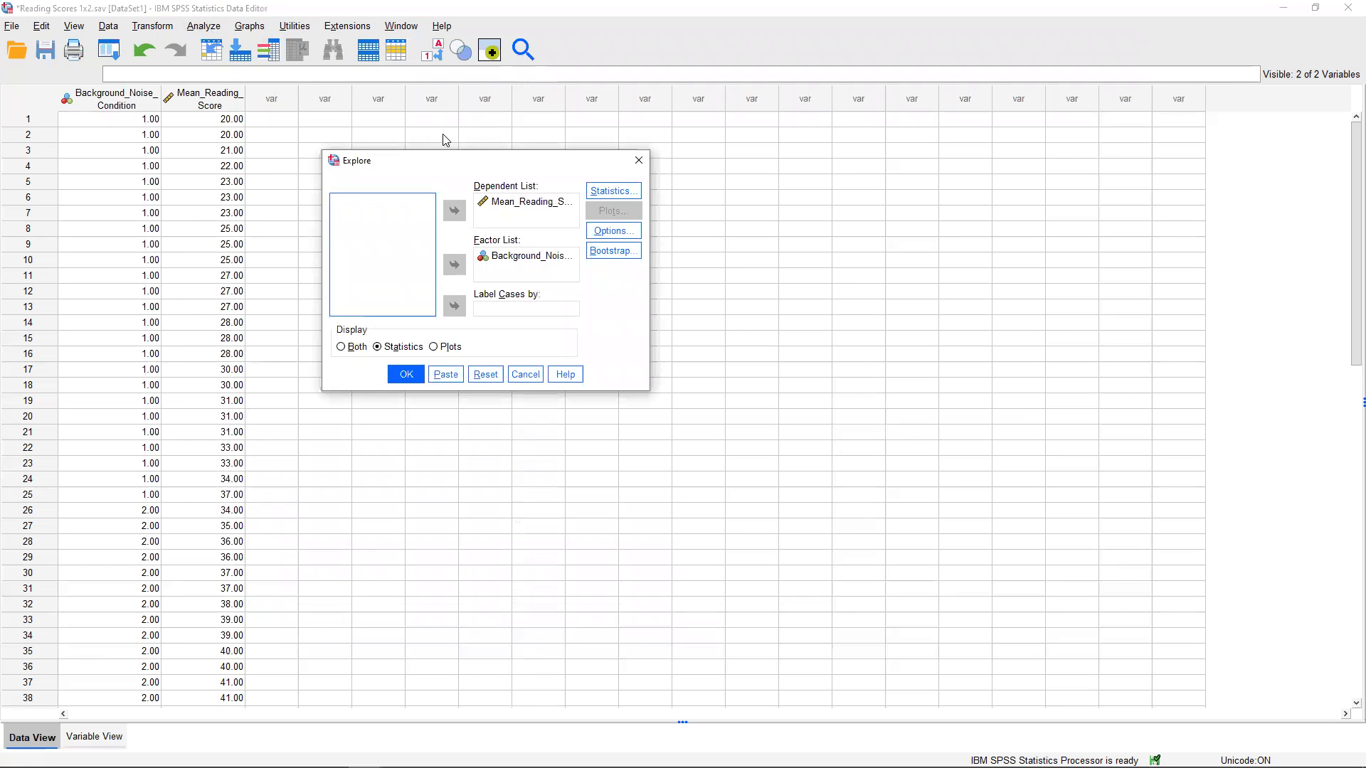
pyautogui.click(519, 202)
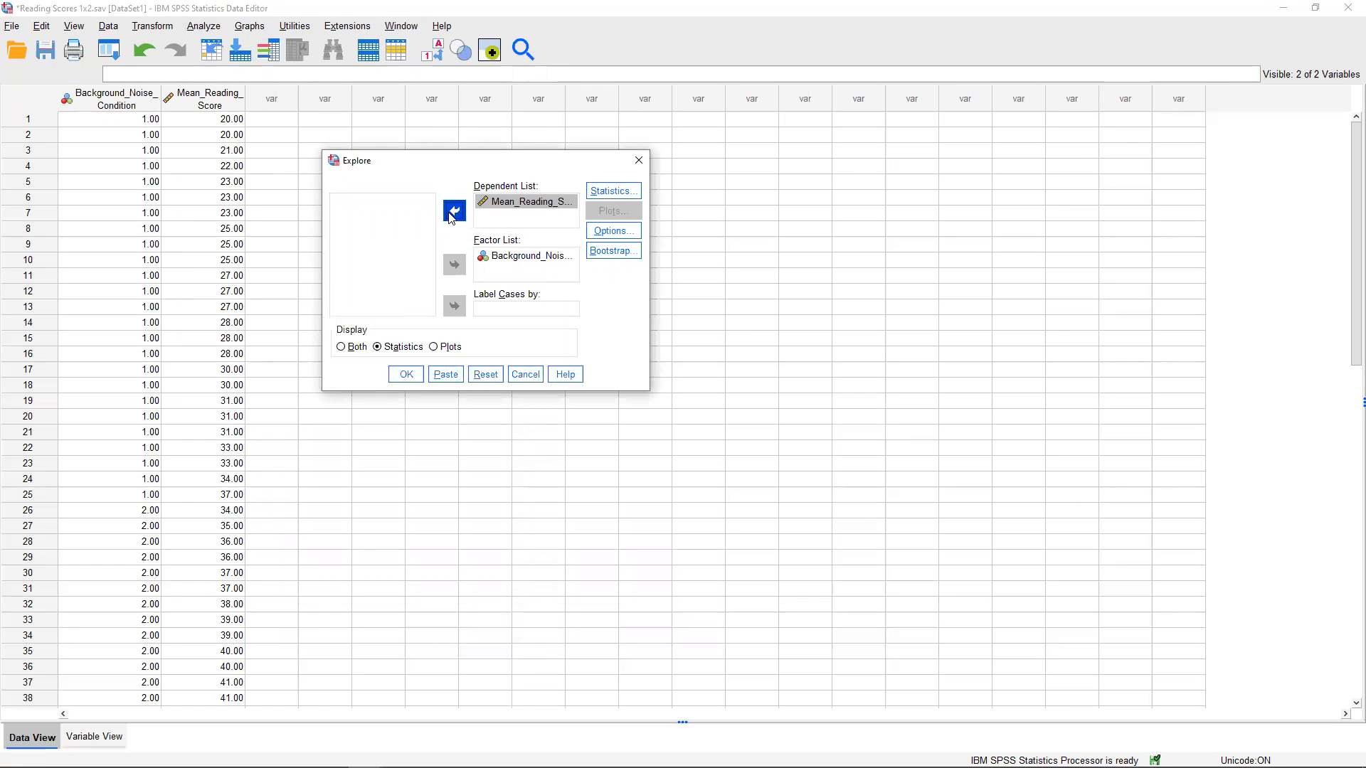
pyautogui.click(454, 211)
pyautogui.click(527, 256)
pyautogui.click(454, 264)
# Run Explore with Mean_Reading_Score as the dependent variable and Background_Noise_Condition as the factor, displaying statistics only
pyautogui.click(391, 222)
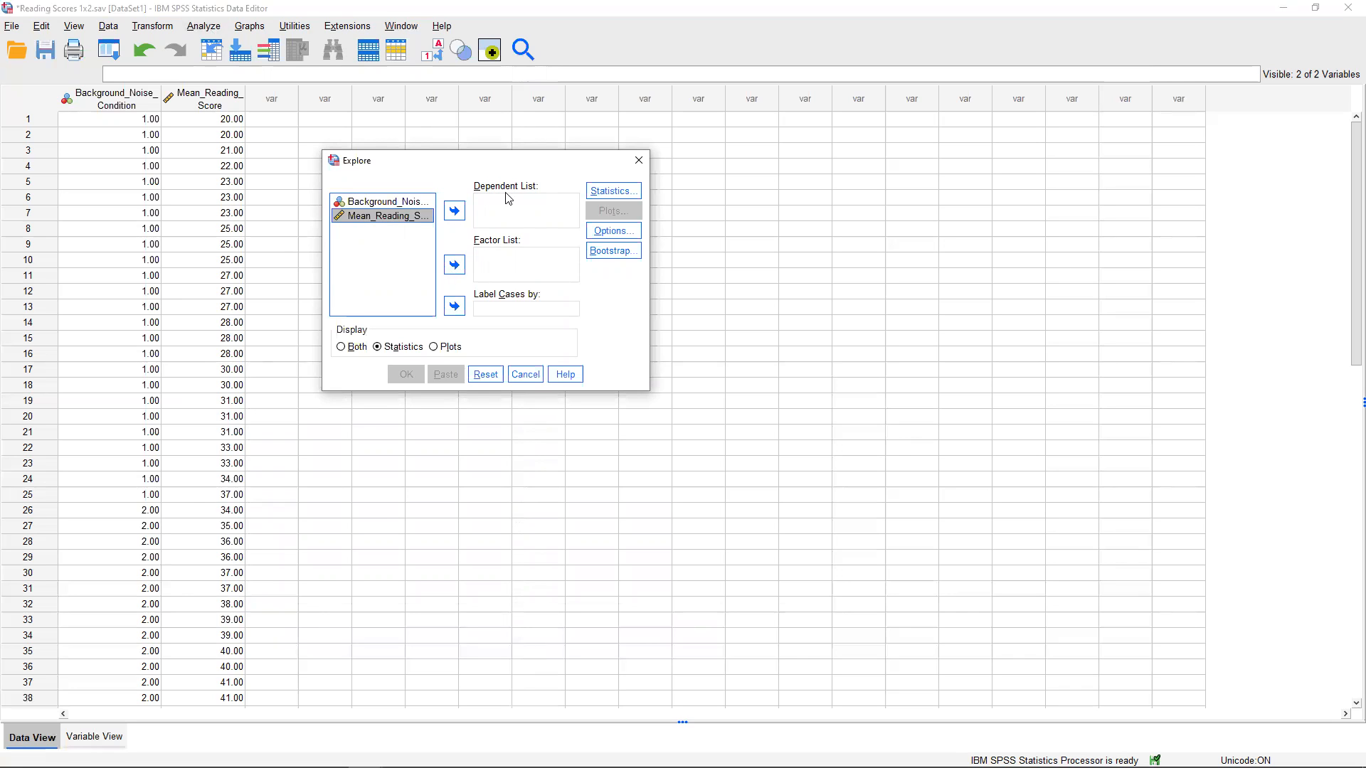
pyautogui.click(454, 210)
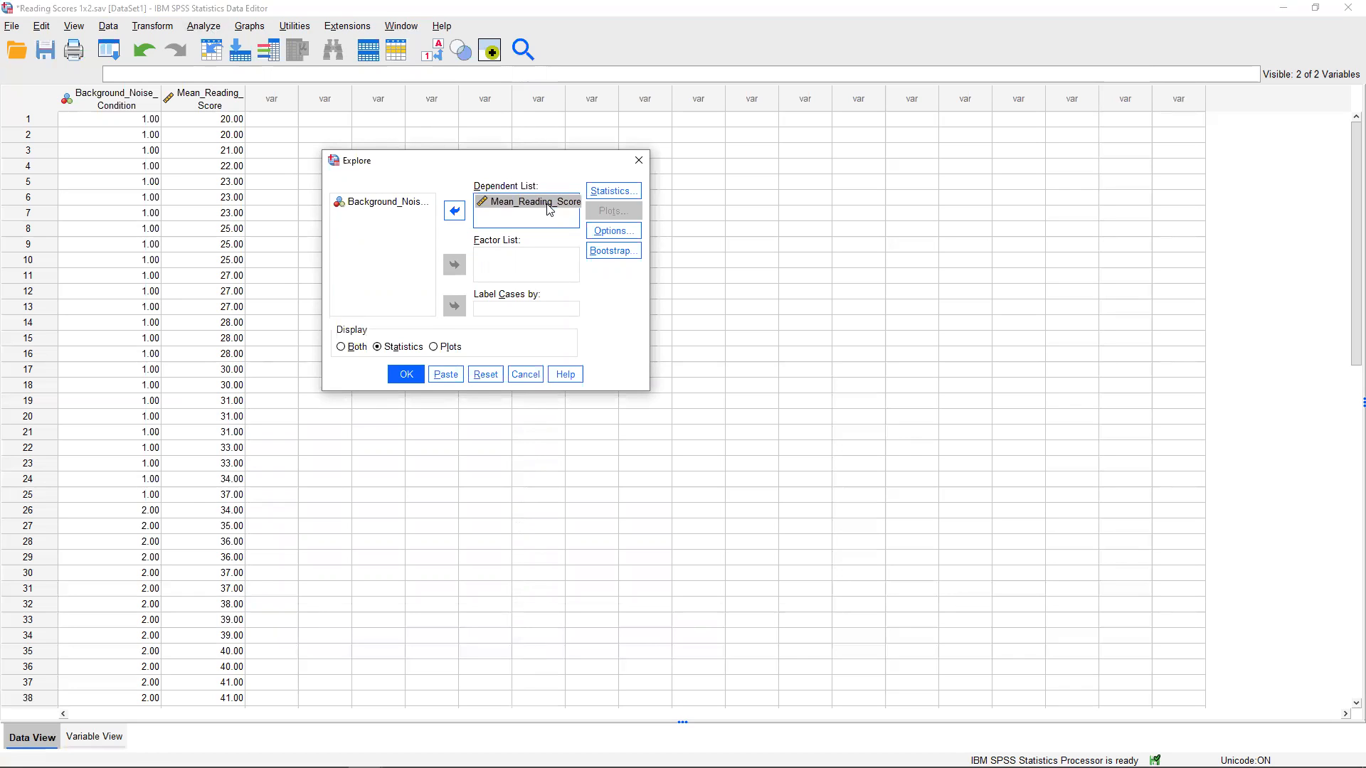
pyautogui.click(515, 269)
pyautogui.click(384, 203)
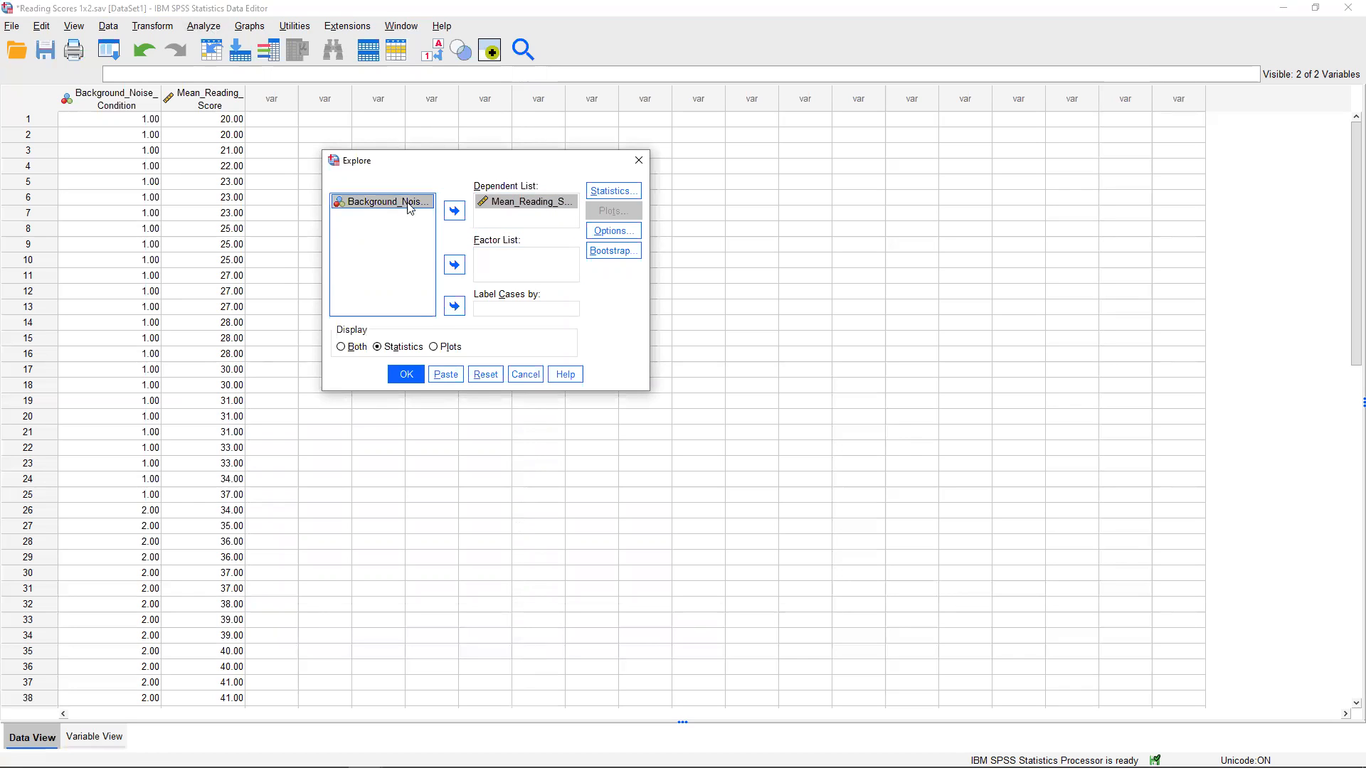
pyautogui.click(454, 264)
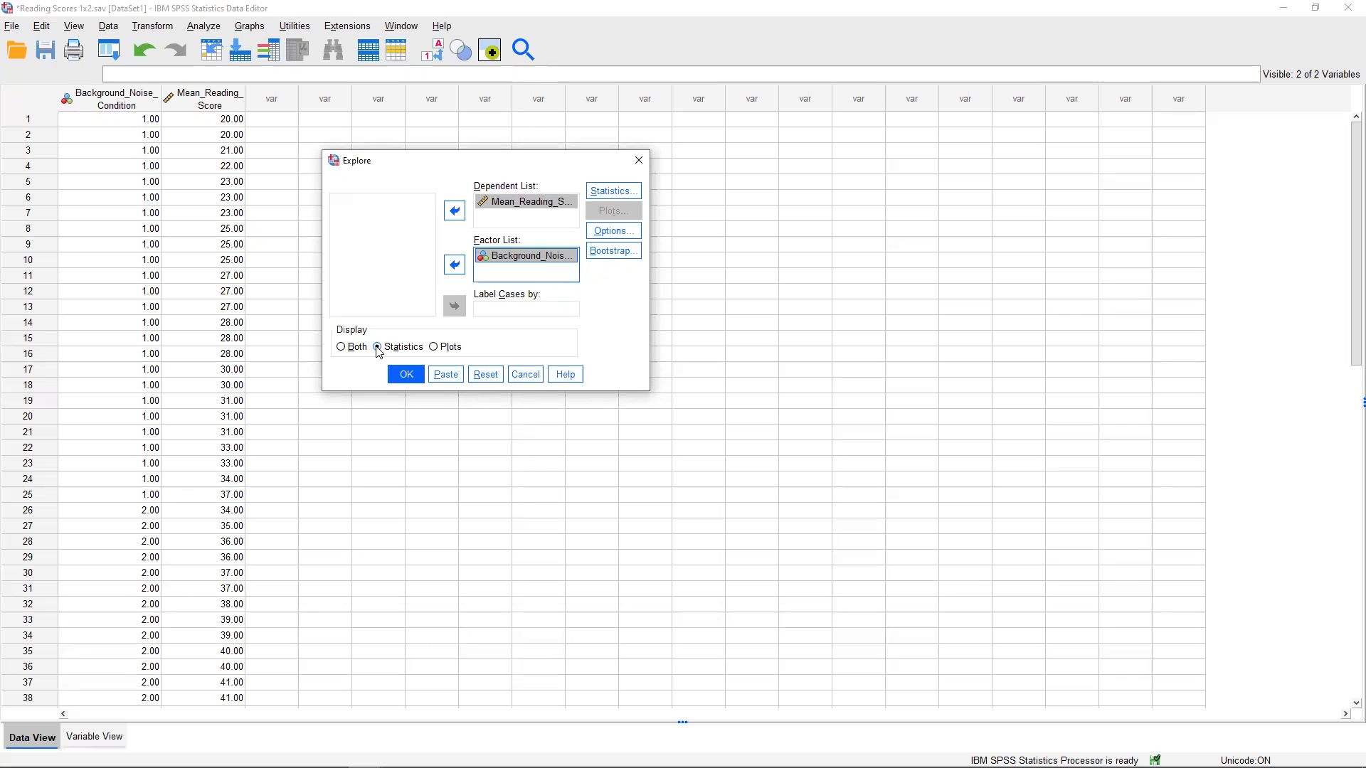
pyautogui.click(407, 375)
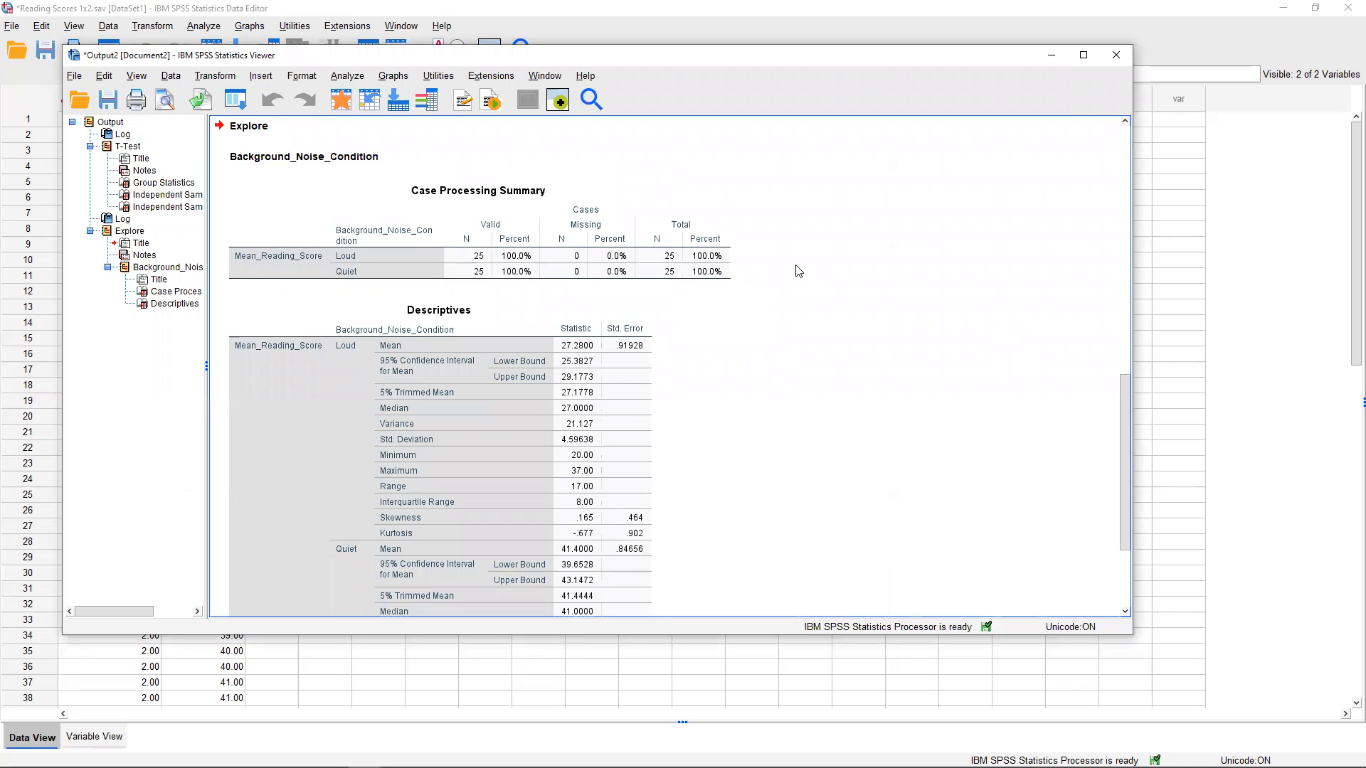
# Examine the Case Processing Summary and the Descriptives table for the Loud and Quiet conditions
pyautogui.click(455, 239)
pyautogui.click(711, 319)
pyautogui.scroll(-3, 777, 285)
pyautogui.click(403, 190)
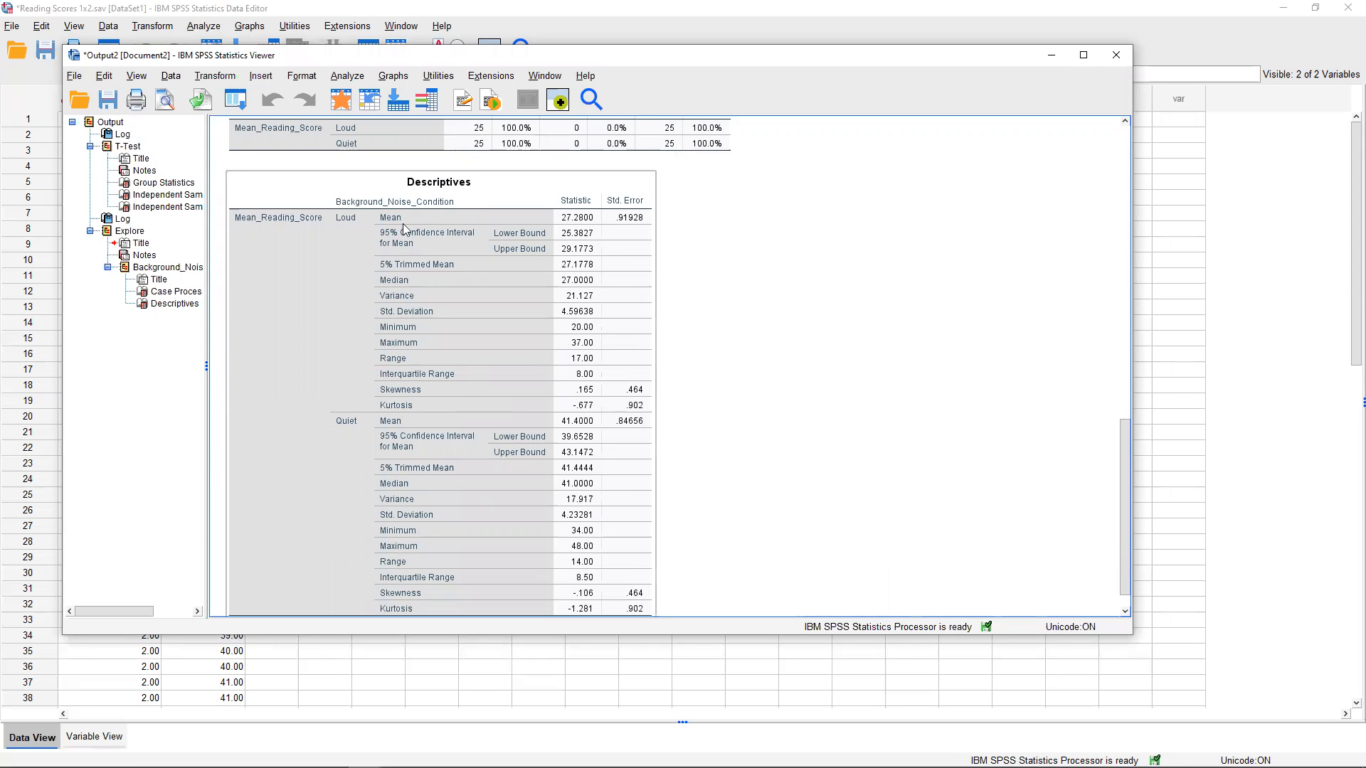
# Copy the Descriptives table from the SPSS output and paste it into the Excel Tutorial sheet starting at cell A47
pyautogui.click(348, 221)
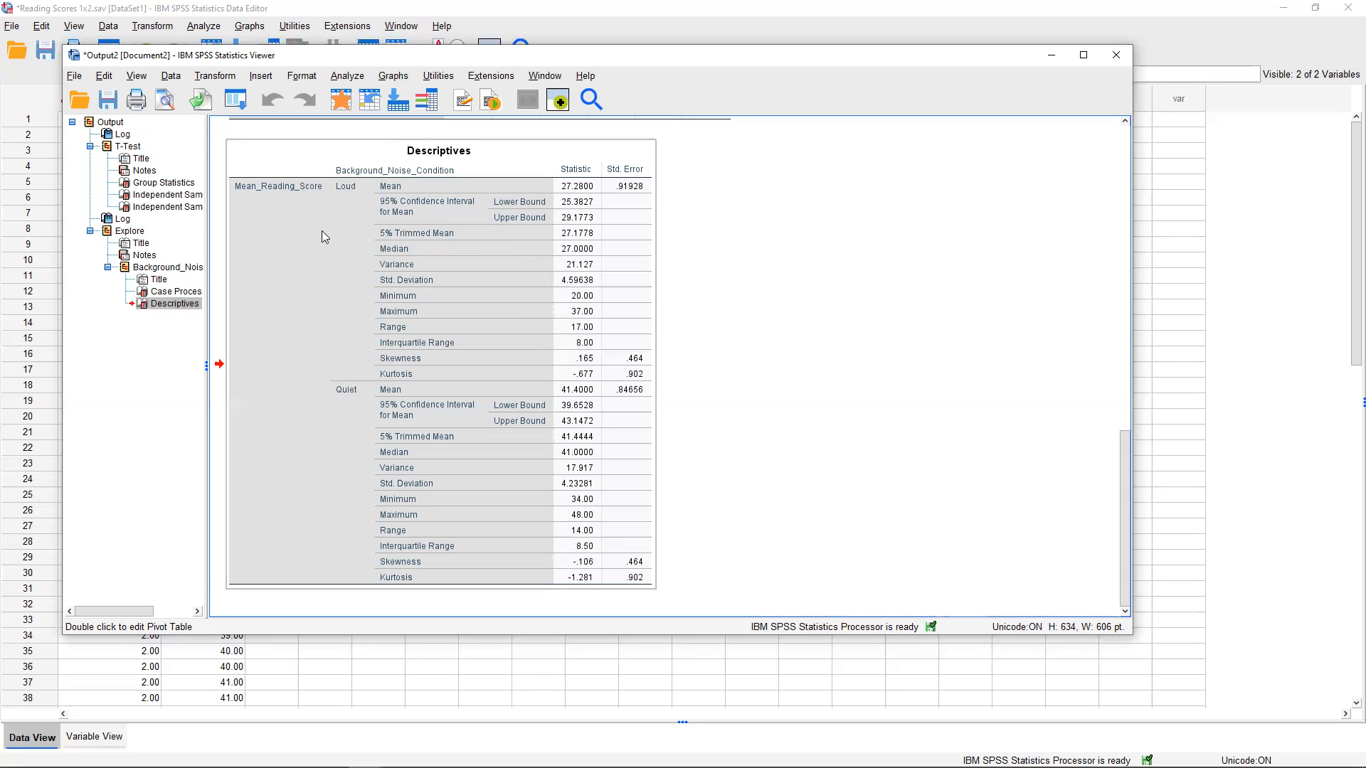
pyautogui.rightClick(293, 264)
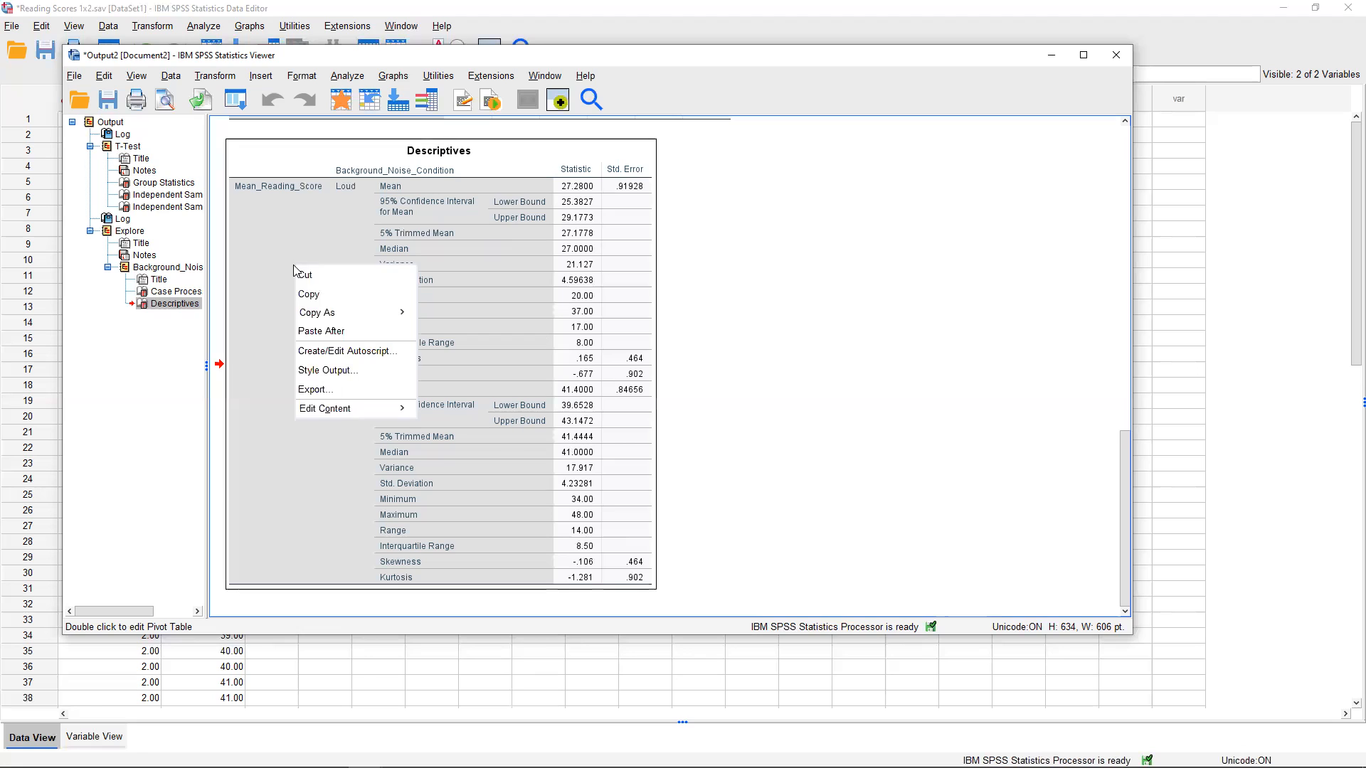
pyautogui.click(318, 296)
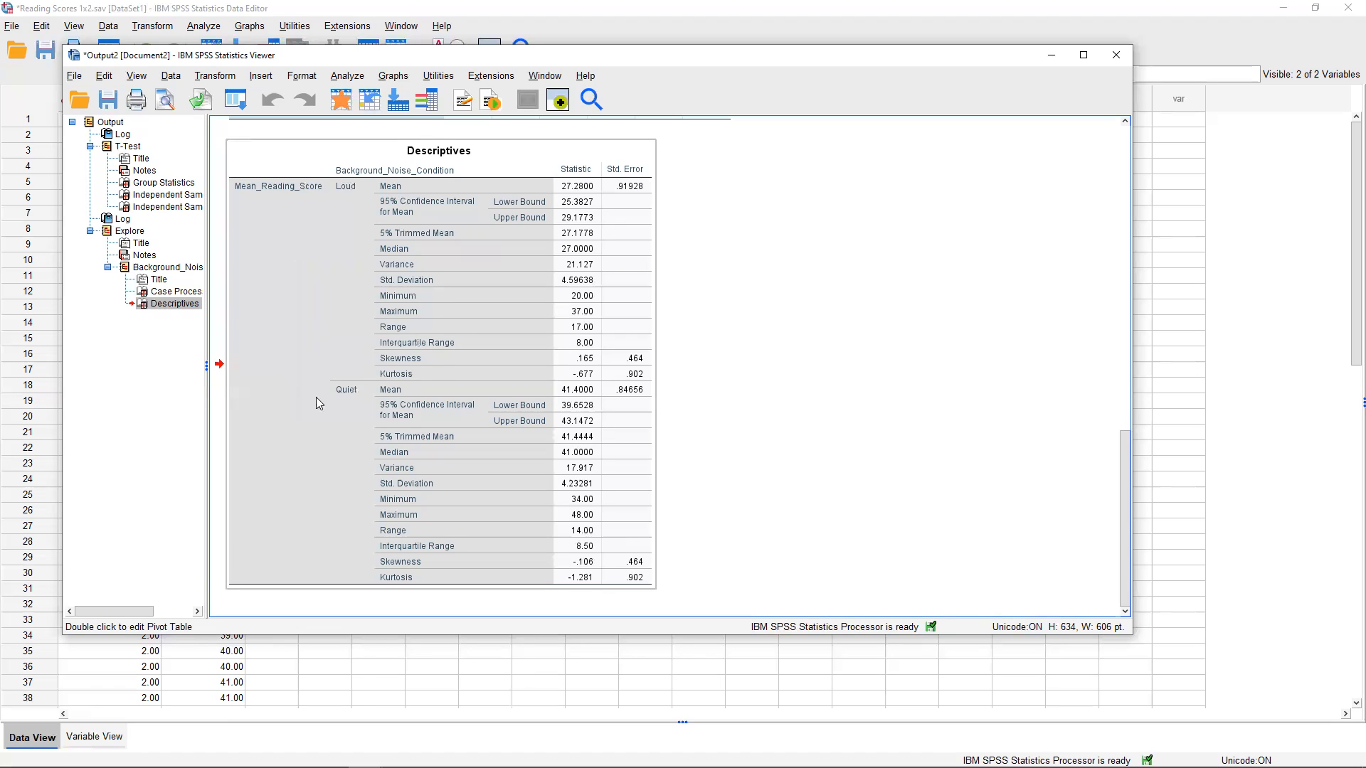
pyautogui.moveTo(364, 766)
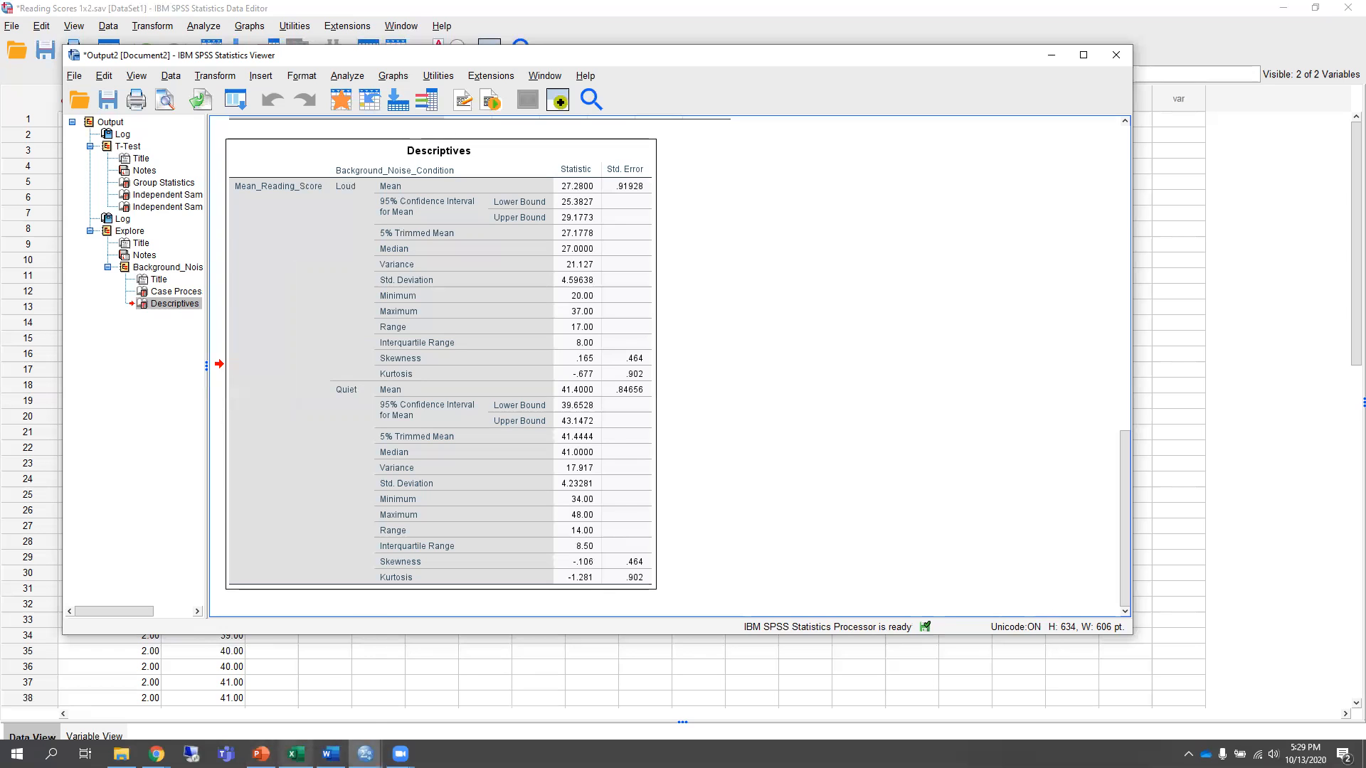
pyautogui.click(296, 753)
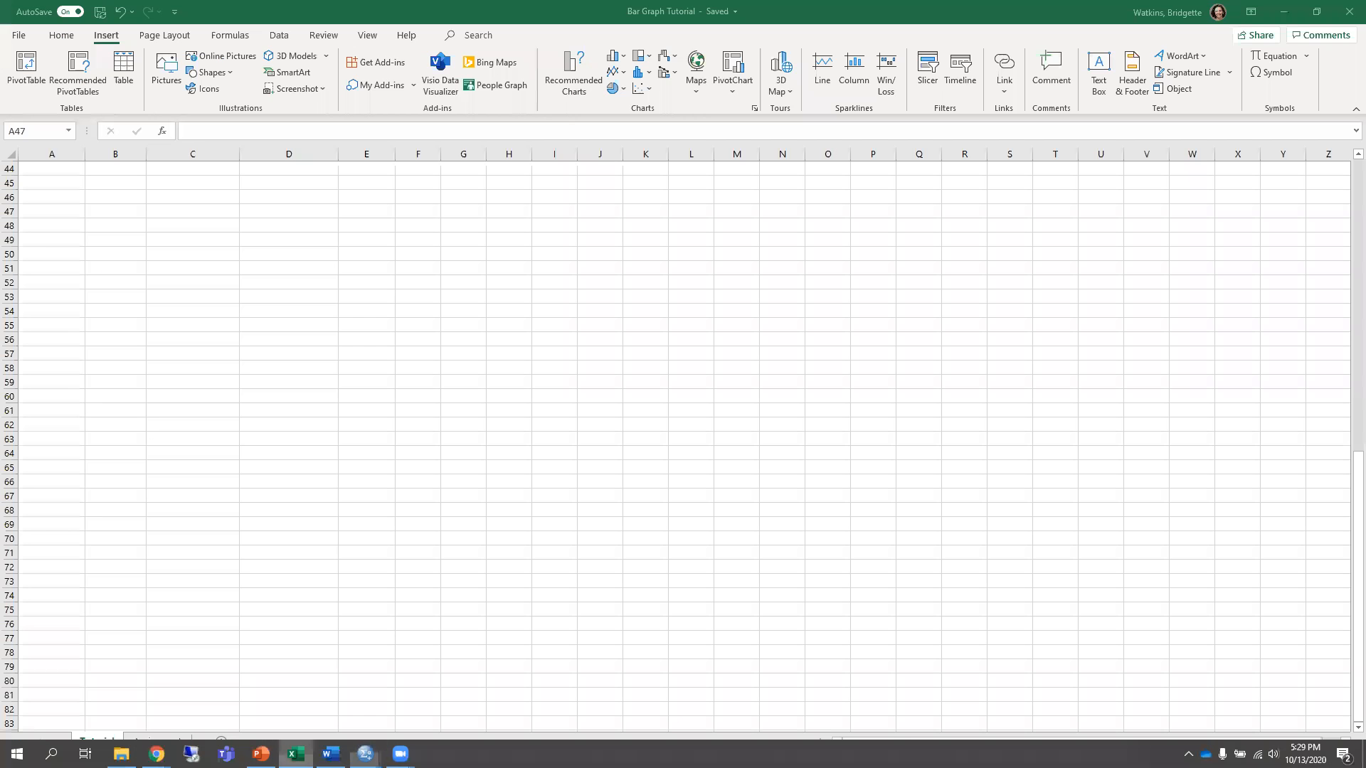
pyautogui.rightClick(59, 212)
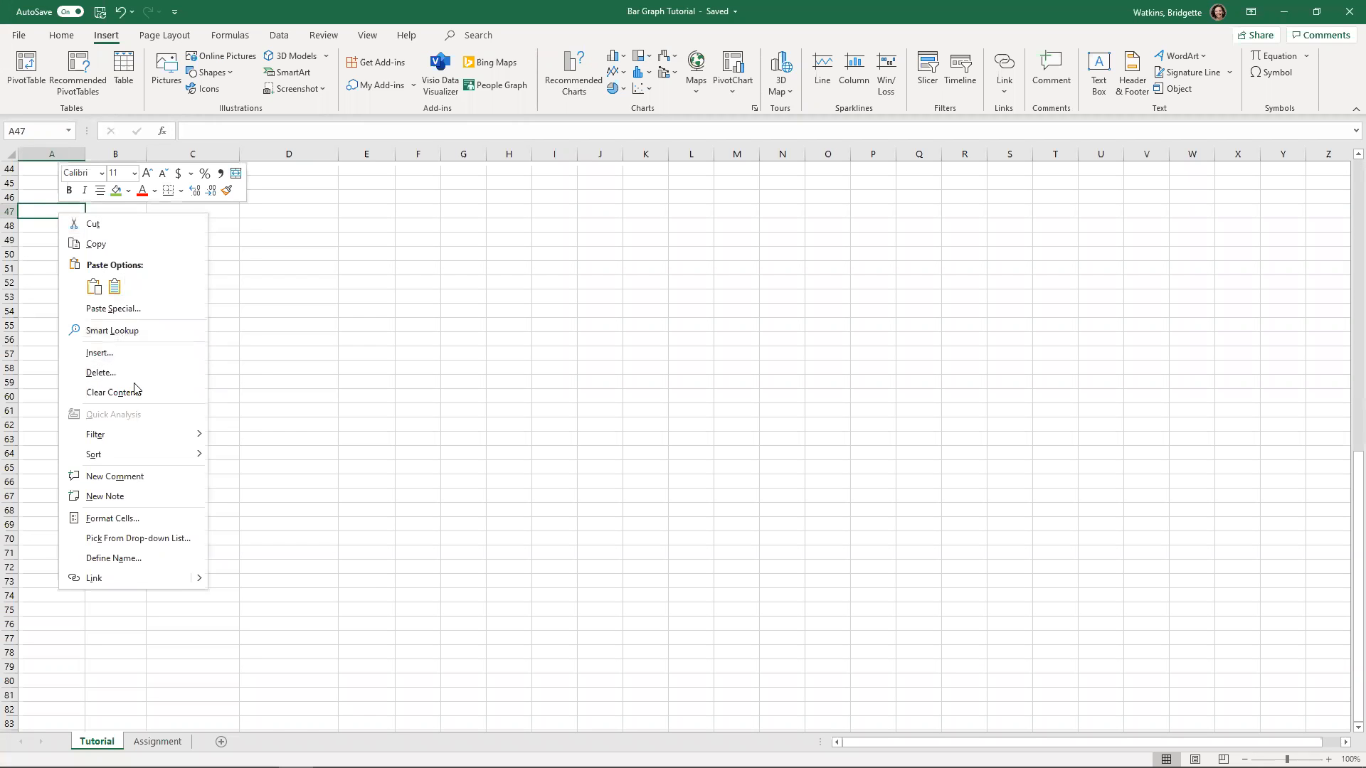
pyautogui.click(94, 286)
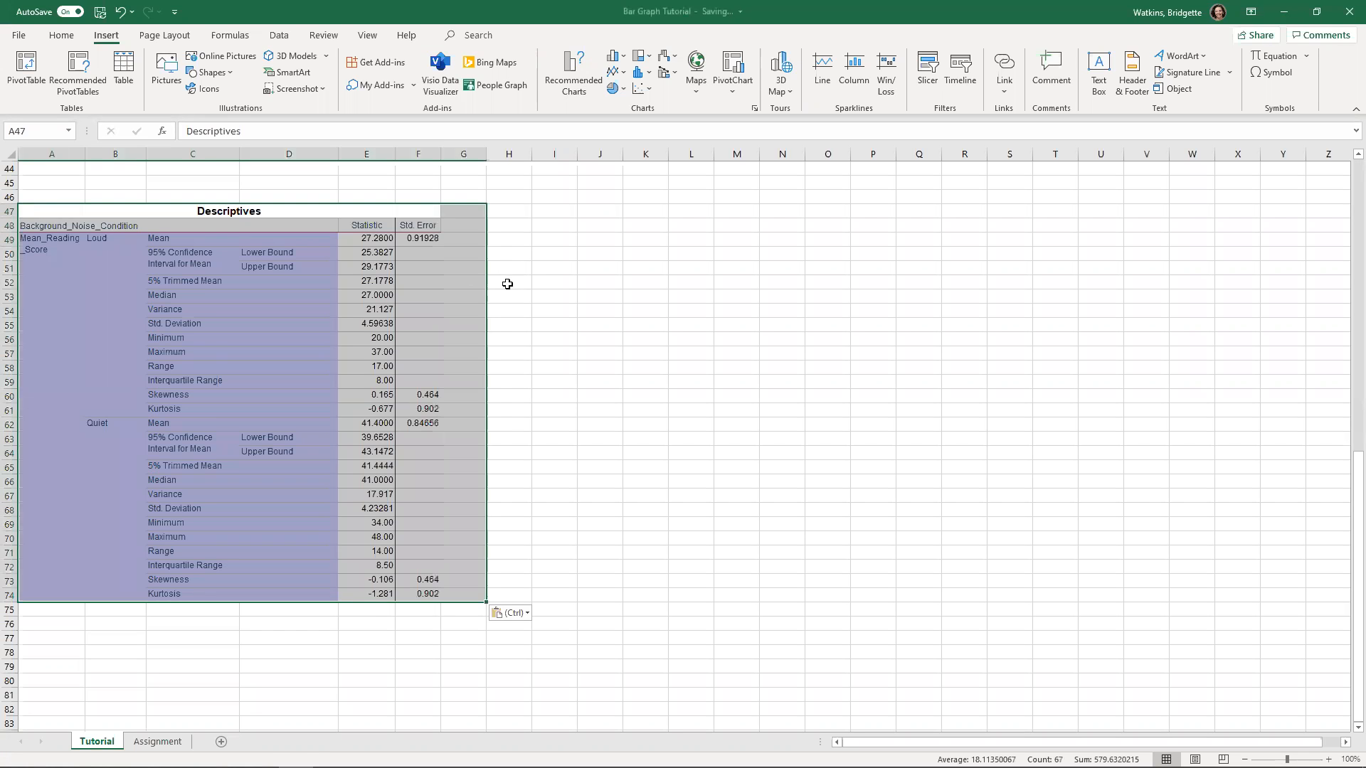
pyautogui.click(507, 283)
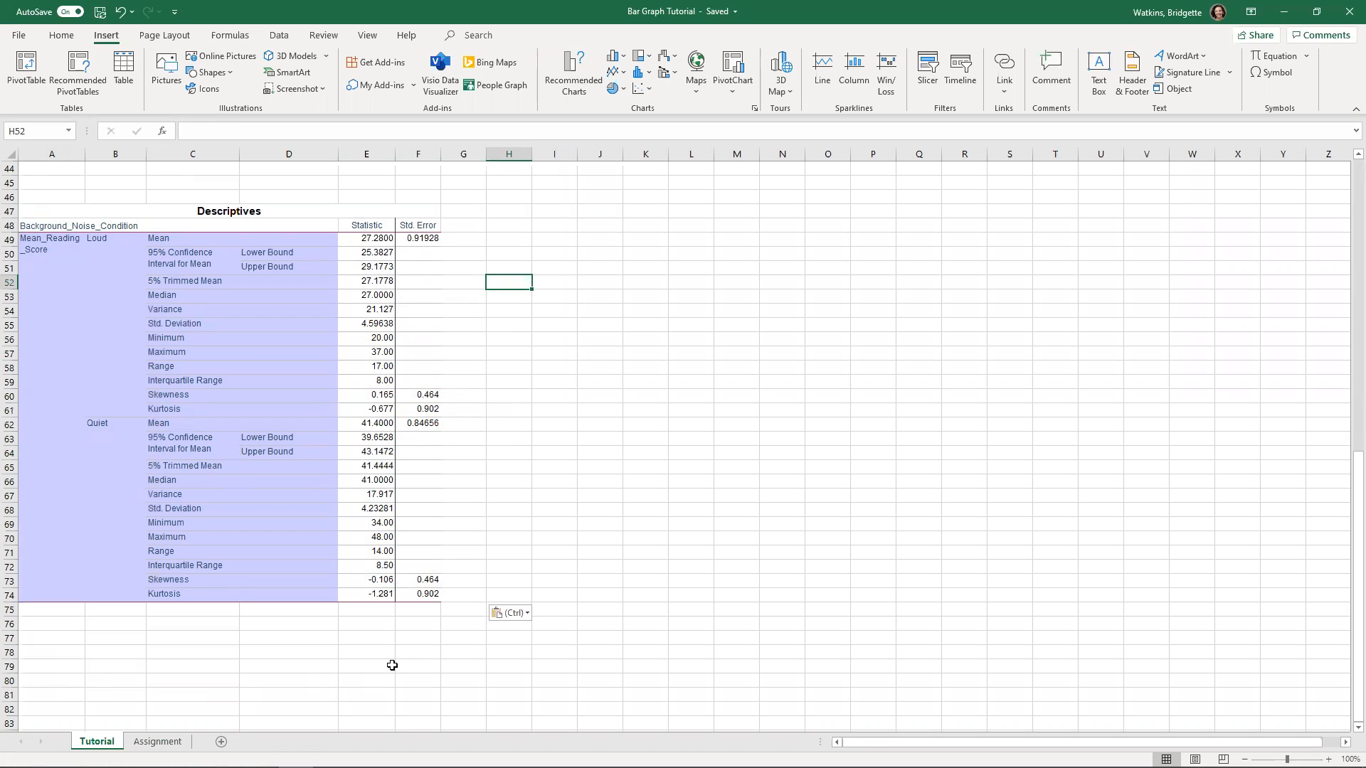
# Switch to the Word instructions and read the steps for recreating the table, calculating error bounds and building the bar graph
pyautogui.moveTo(367, 767)
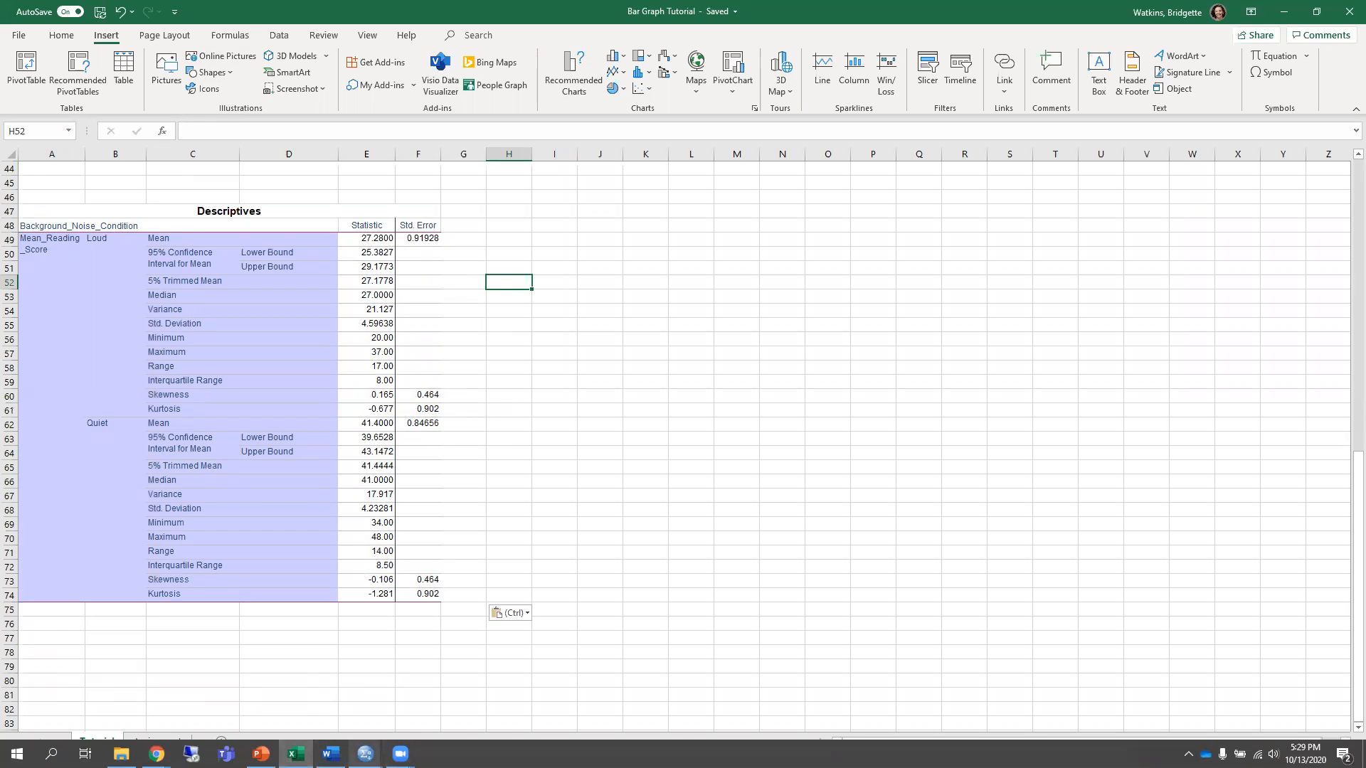
pyautogui.click(330, 754)
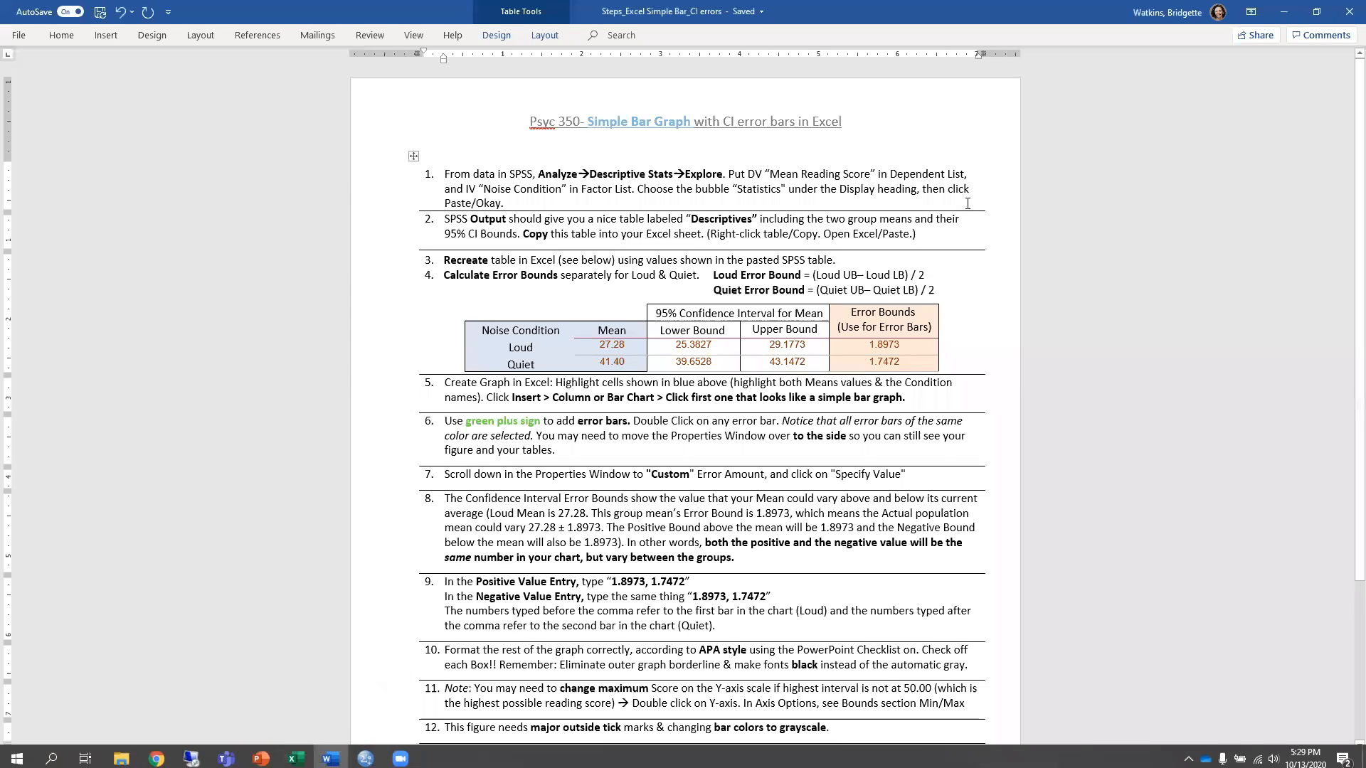
pyautogui.scroll(-1, 340, 258)
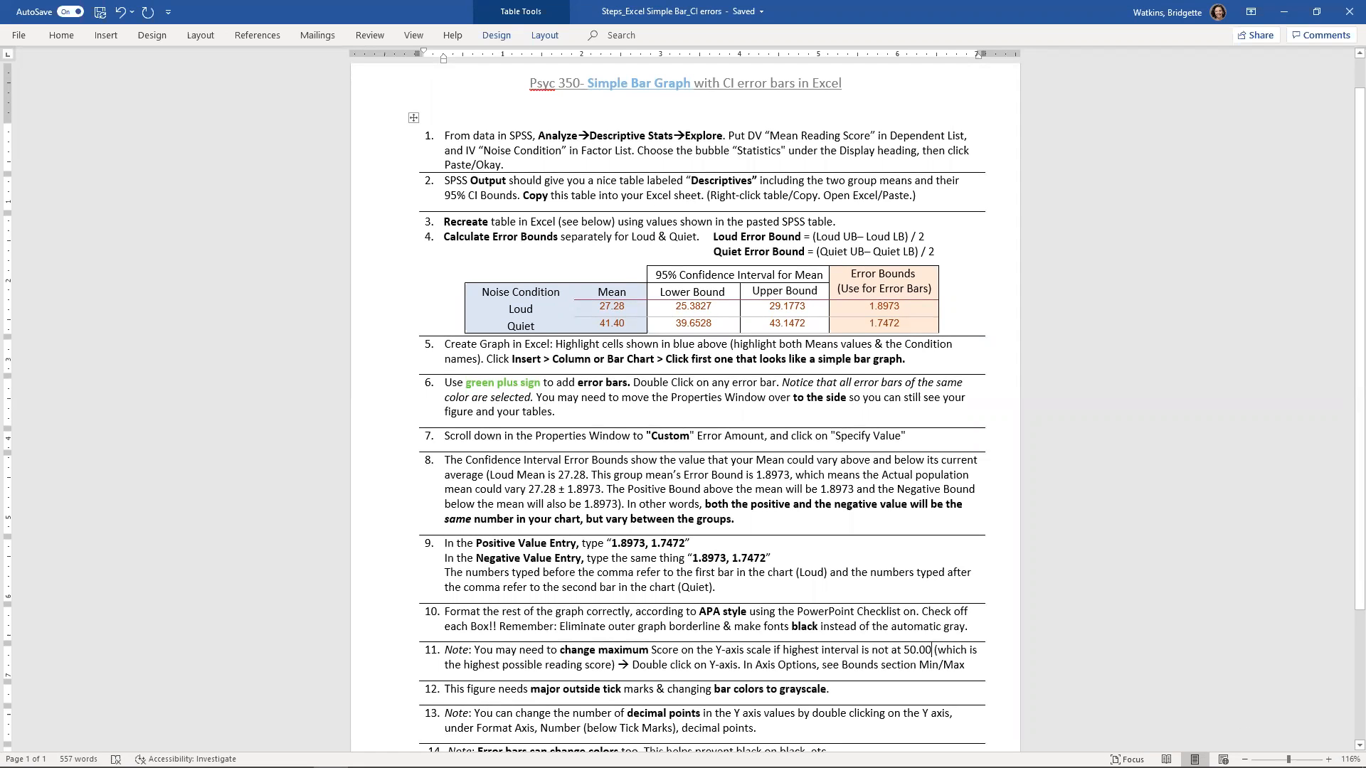
pyautogui.click(1244, 760)
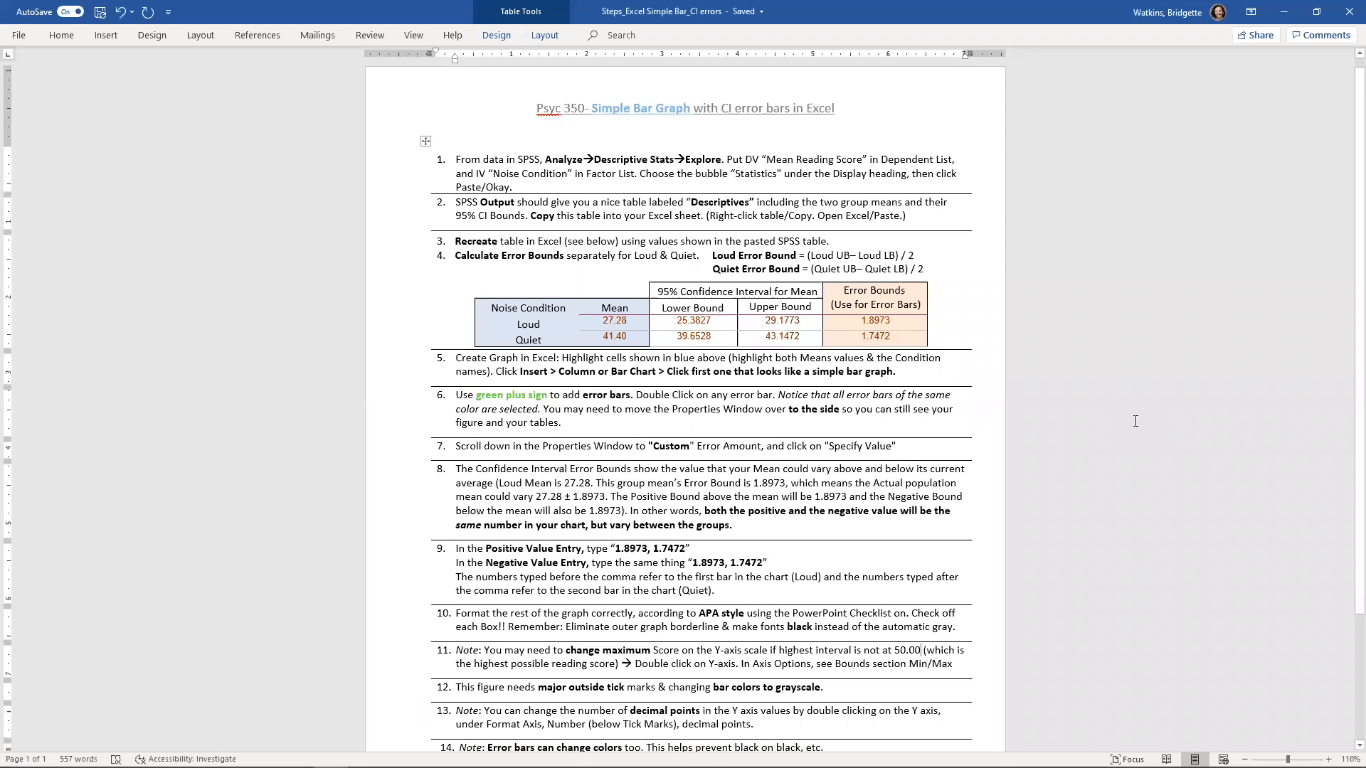
pyautogui.scroll(-1, 1135, 421)
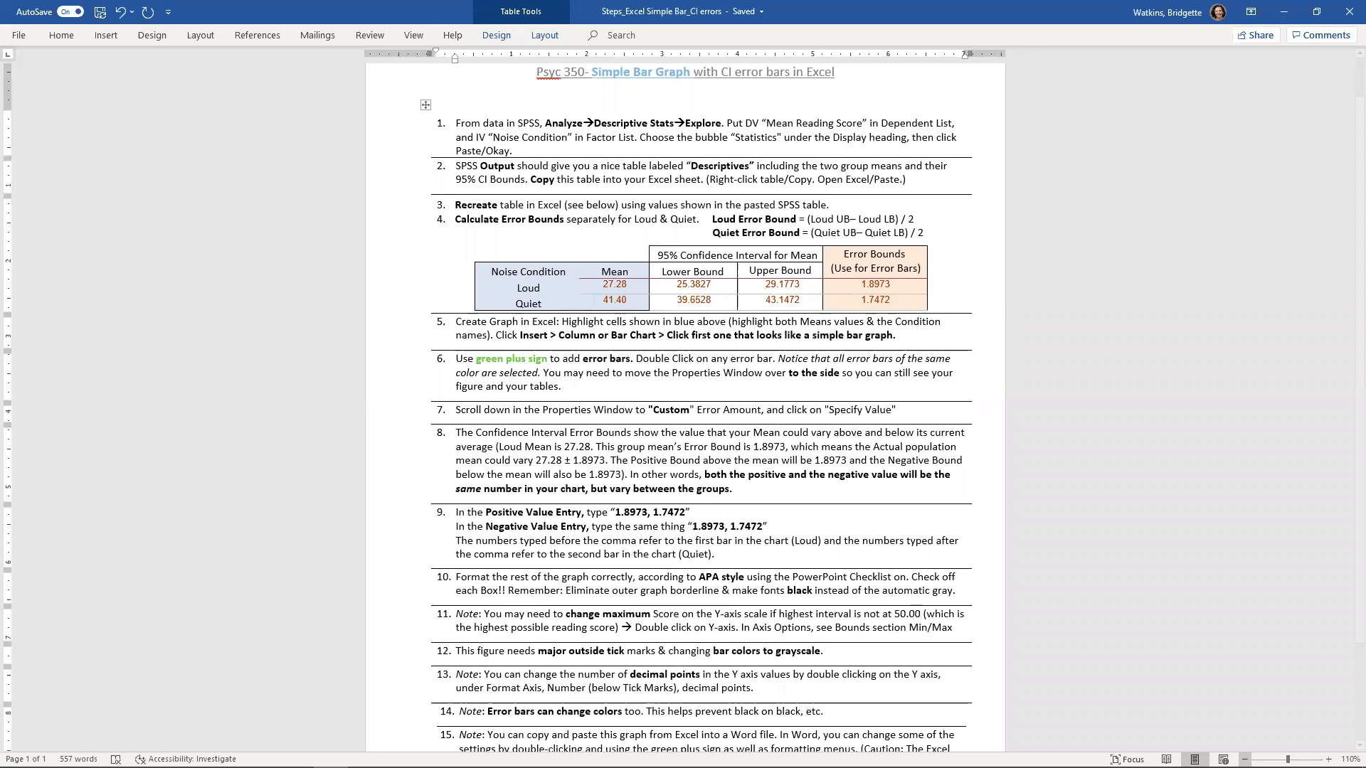
pyautogui.click(1244, 760)
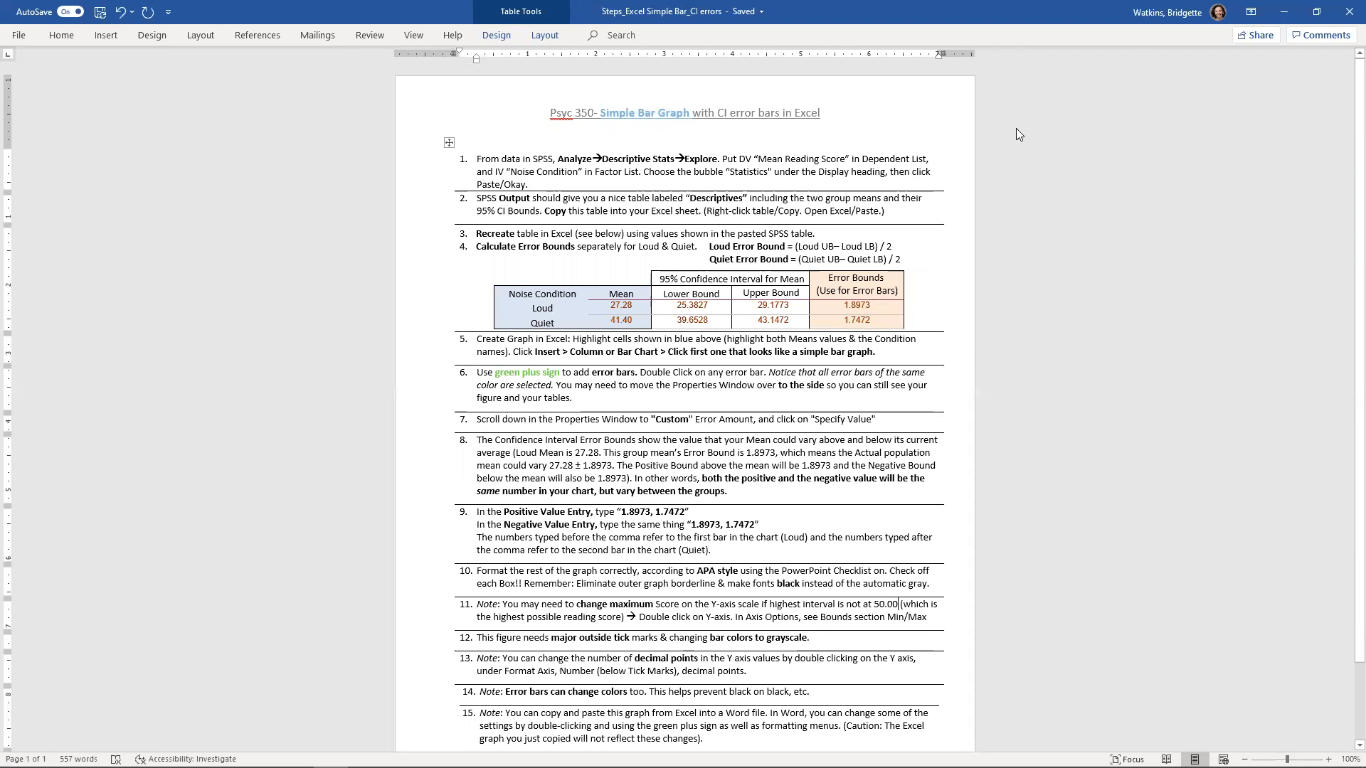
pyautogui.click(1278, 17)
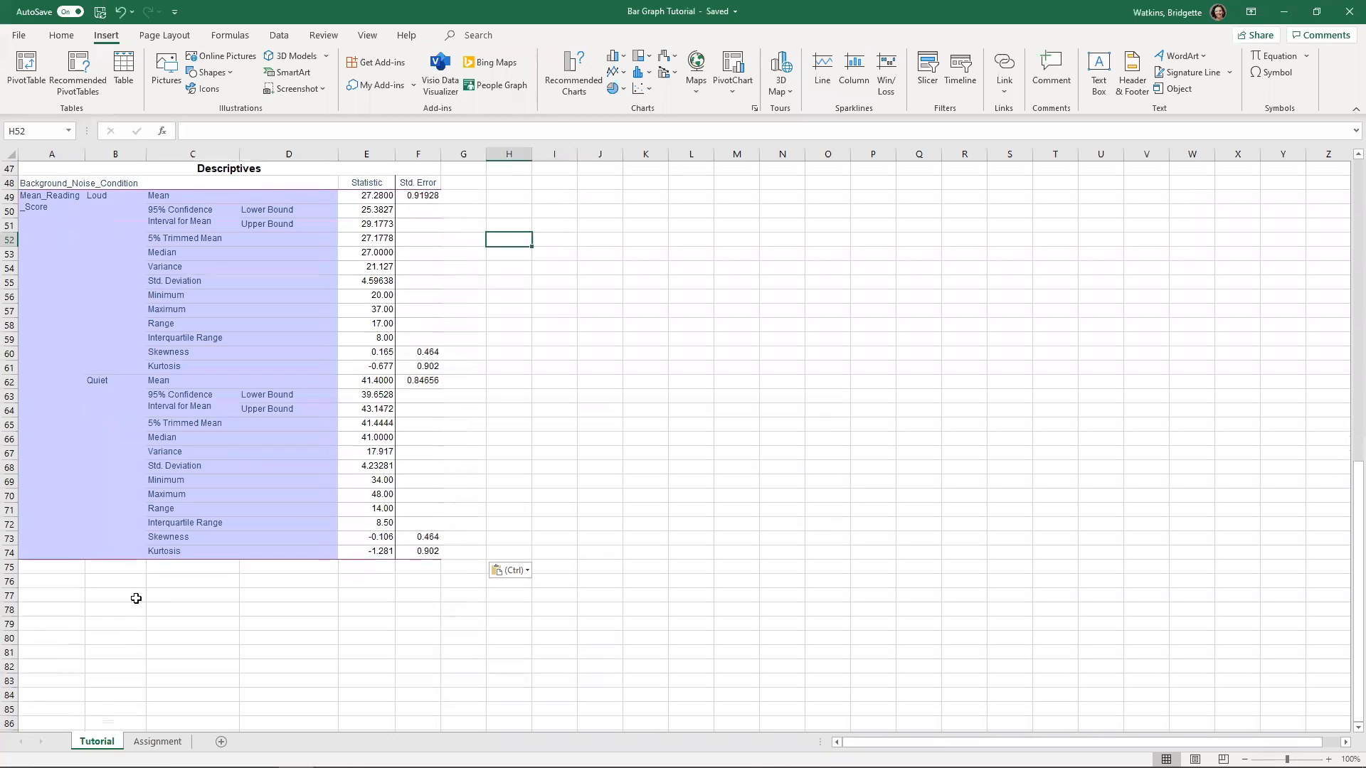
# Back in Excel, enter condition, loud and quiet in cells A78 to A80 below the pasted table
pyautogui.click(54, 608)
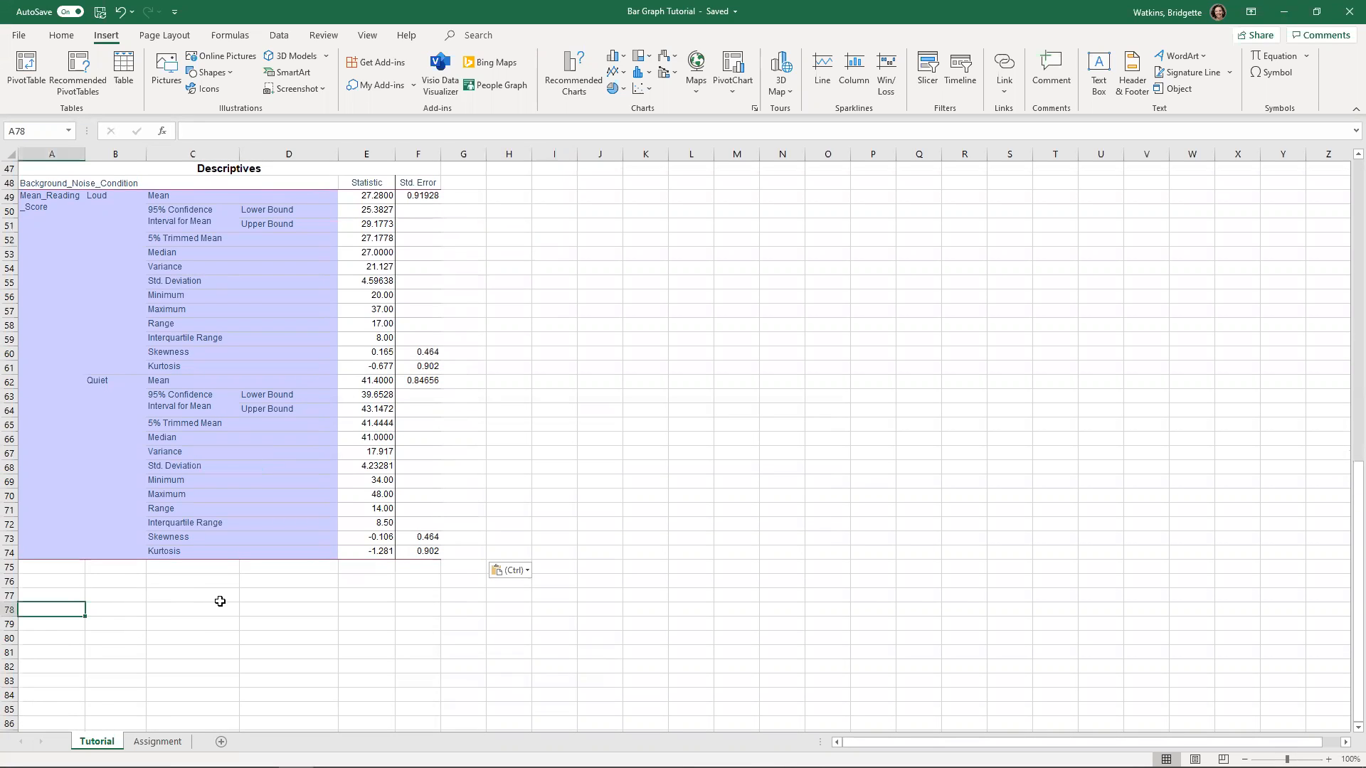
pyautogui.write('condition')
pyautogui.press('Return')
pyautogui.write('loud')
pyautogui.press('Return')
pyautogui.write('qu')
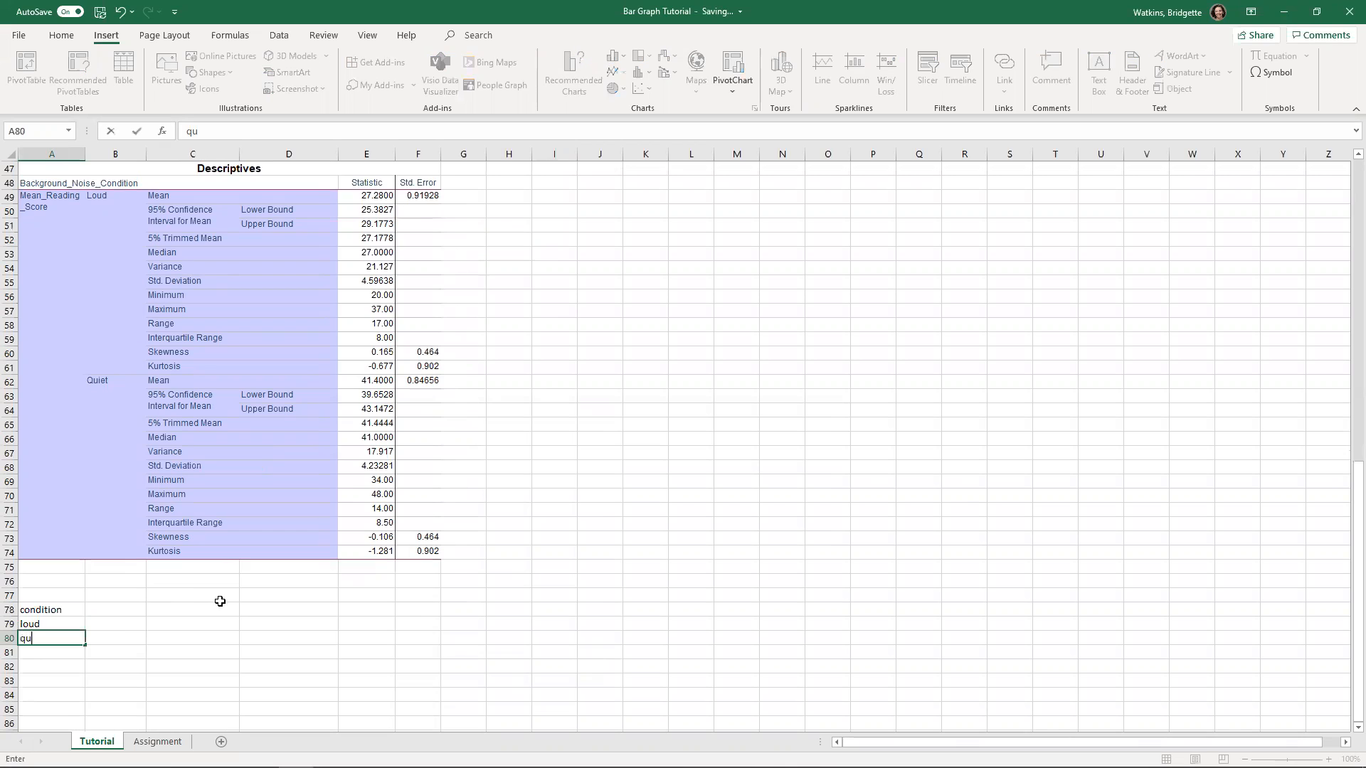
pyautogui.write('iet')
# Change the heading in A78 to "background noise condition" and widen column A to fit it
pyautogui.press('Up')
pyautogui.press('Up')
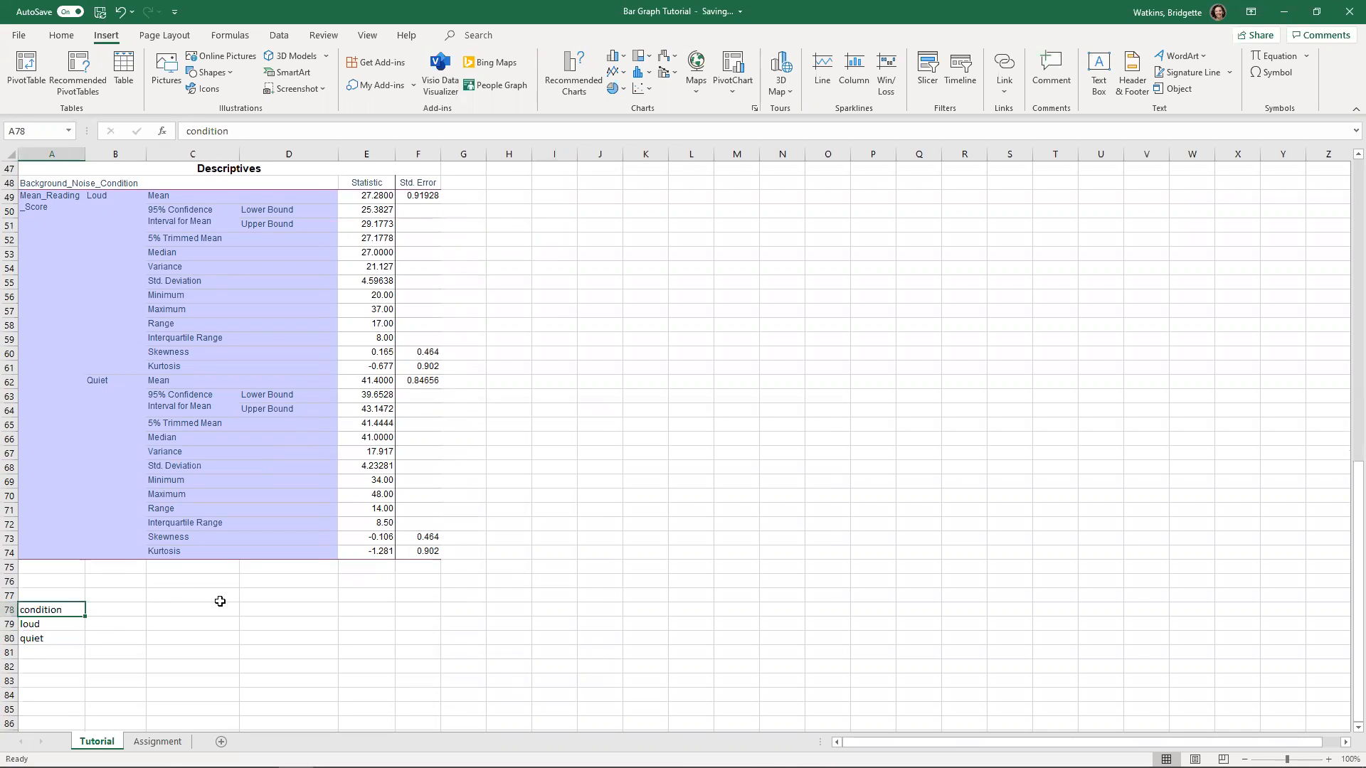
pyautogui.write('backgroun')
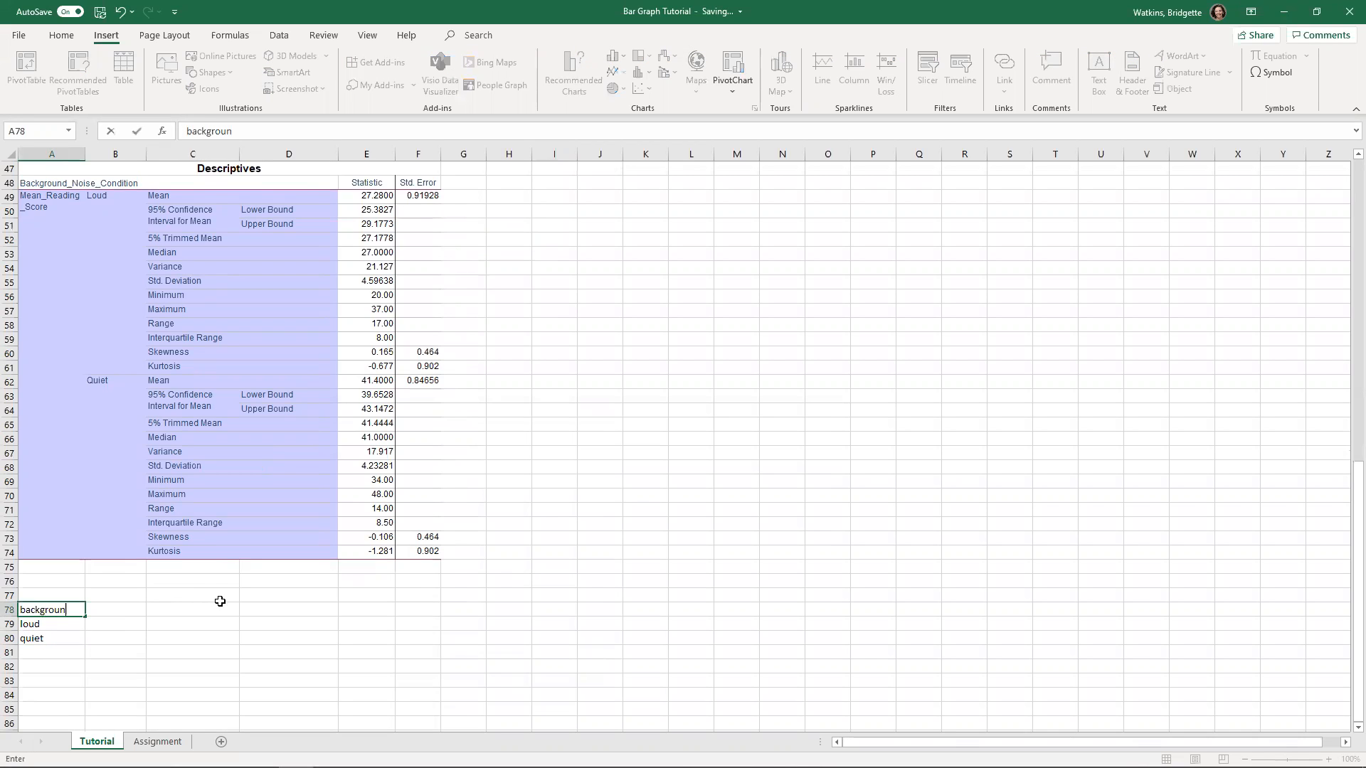
pyautogui.write('d noise condition.')
pyautogui.press('BackSpace')
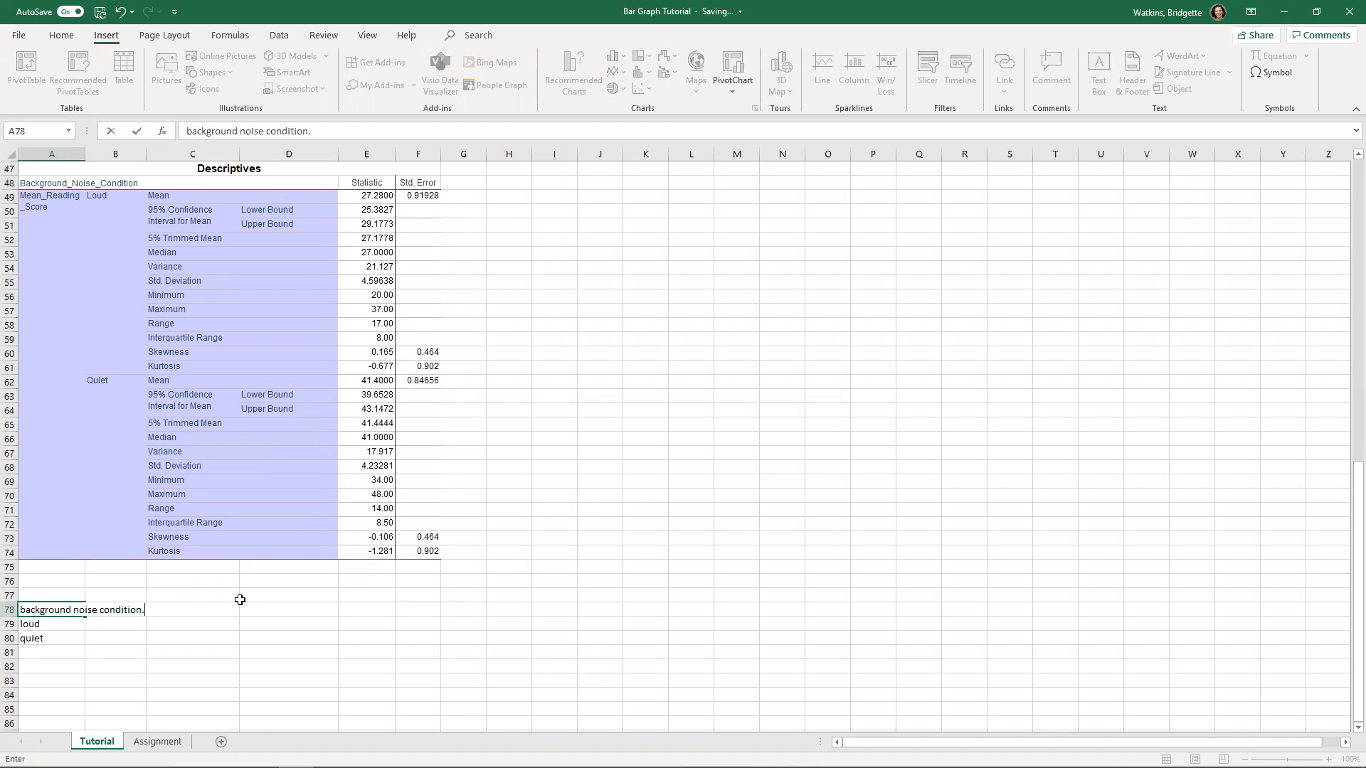
pyautogui.click(213, 650)
pyautogui.moveTo(83, 154); pyautogui.dragTo(149, 154)
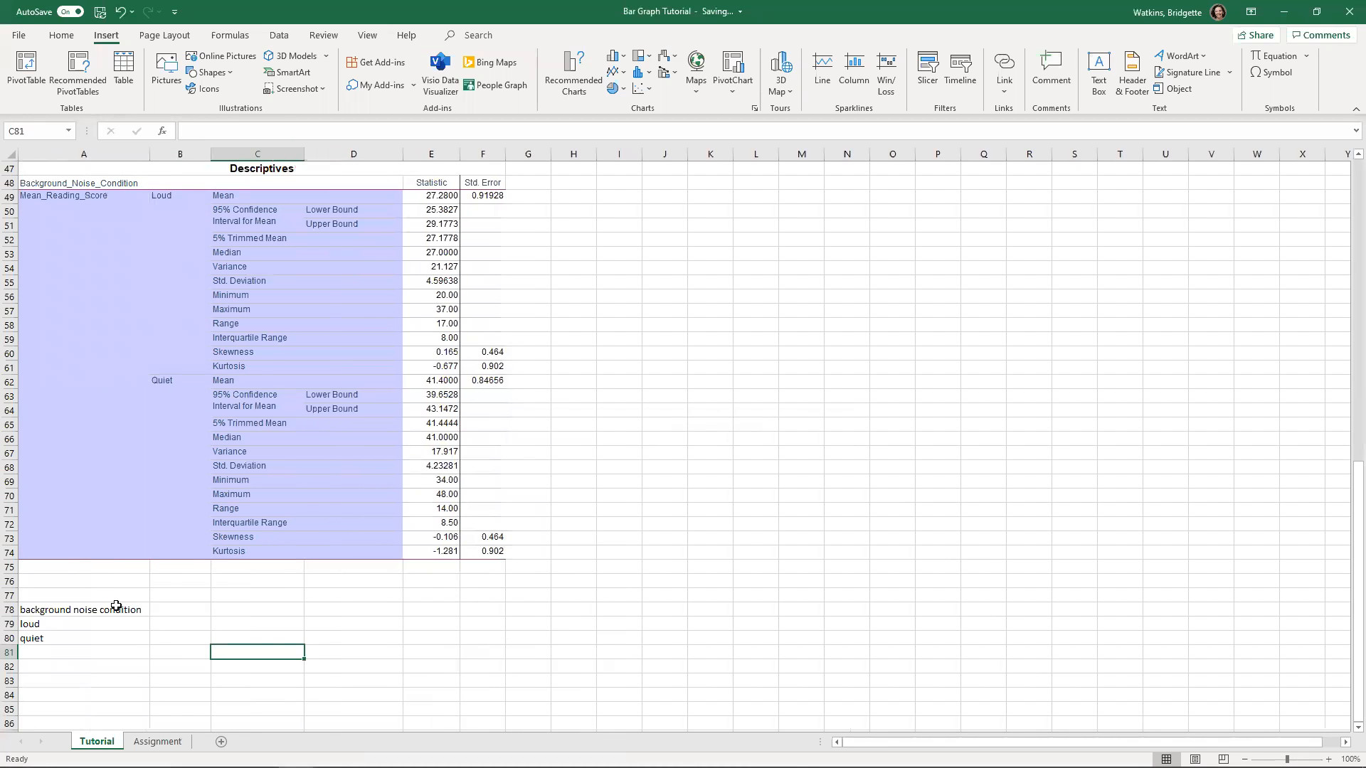
# Add the heading "means" in B78 and copy the Loud mean from E49 into B79
pyautogui.click(184, 609)
pyautogui.write('means')
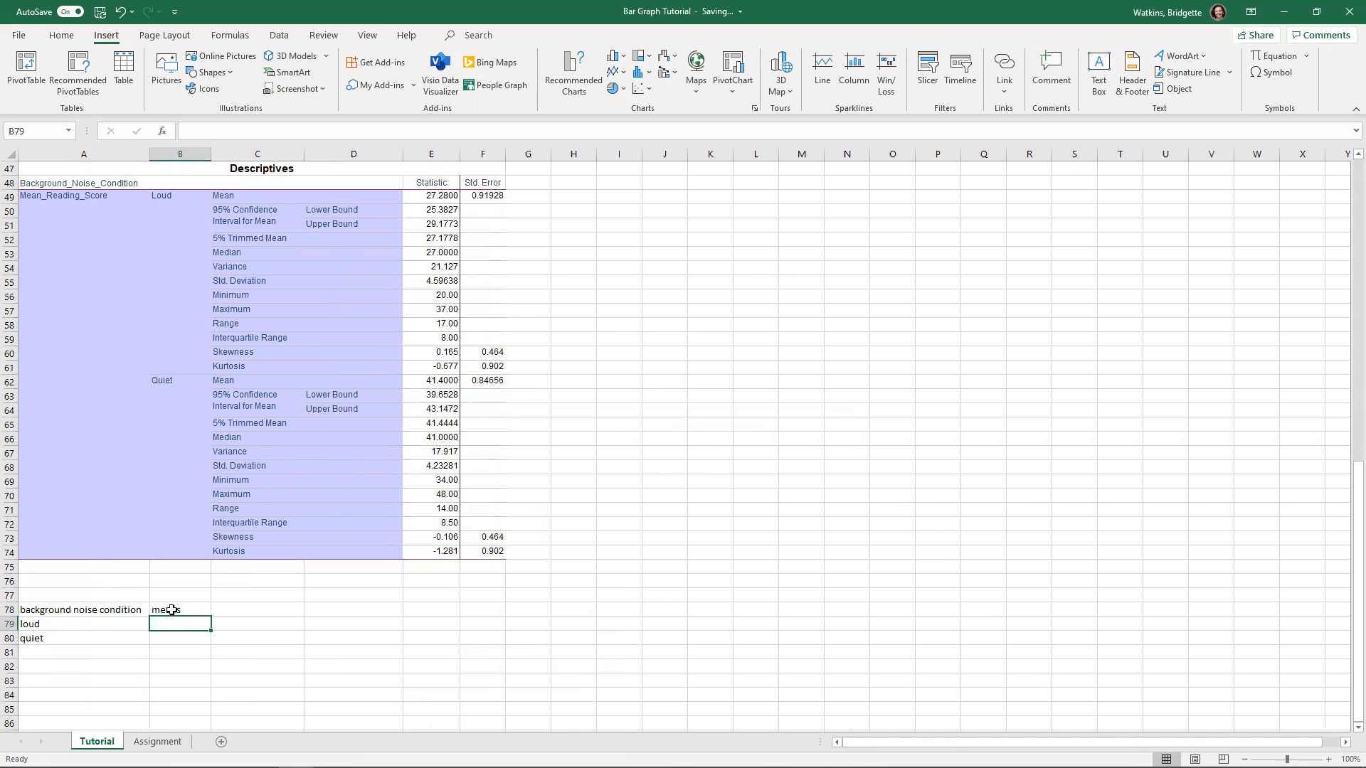
pyautogui.click(121, 623)
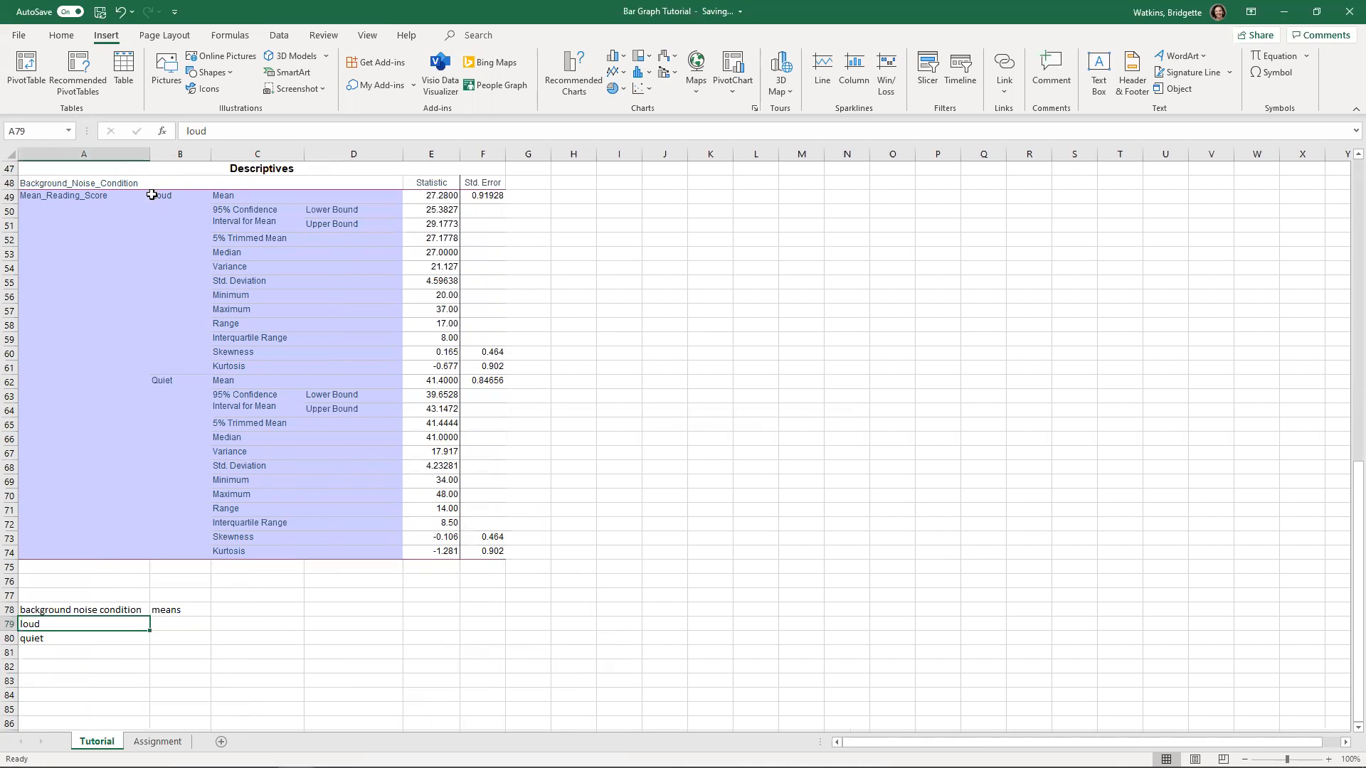
pyautogui.click(441, 195)
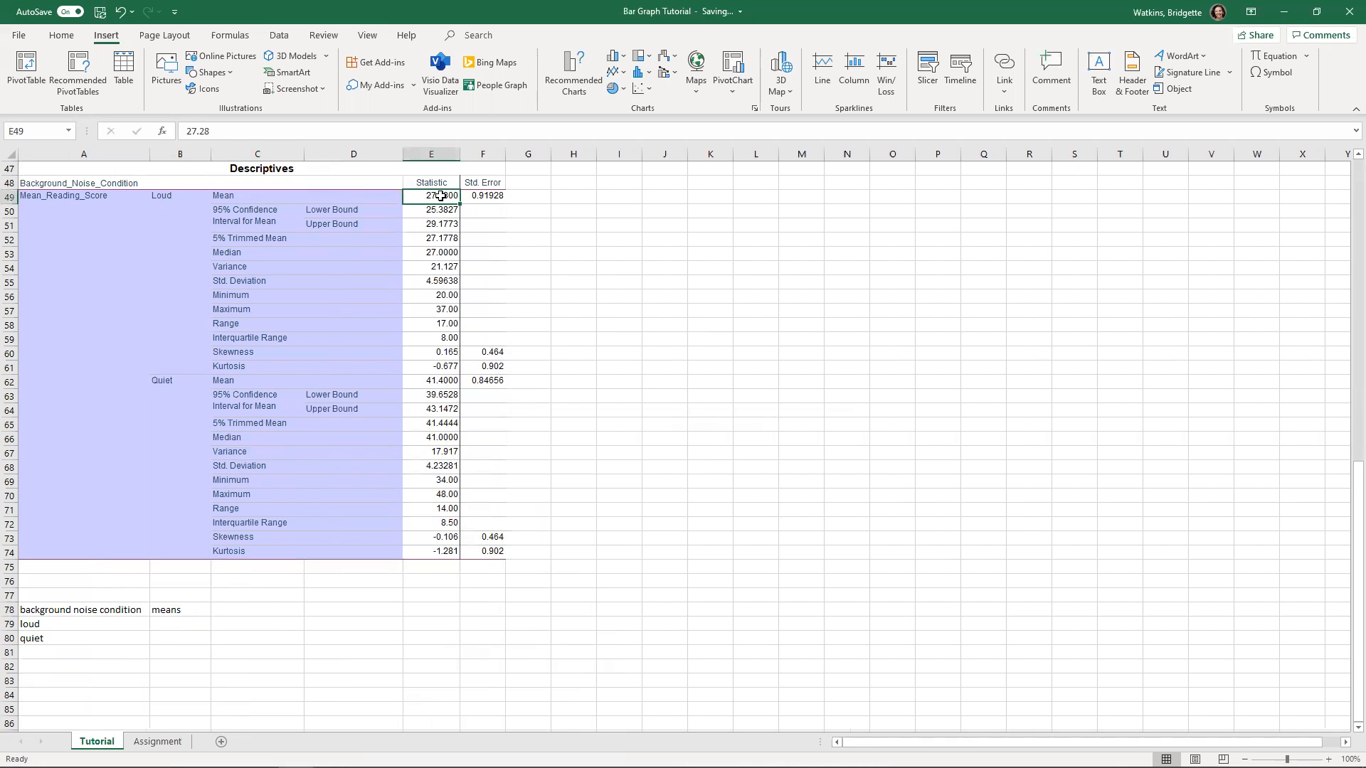
pyautogui.hotkey('ctrl', 'c')
pyautogui.click(181, 624)
pyautogui.hotkey('ctrl', 'v')
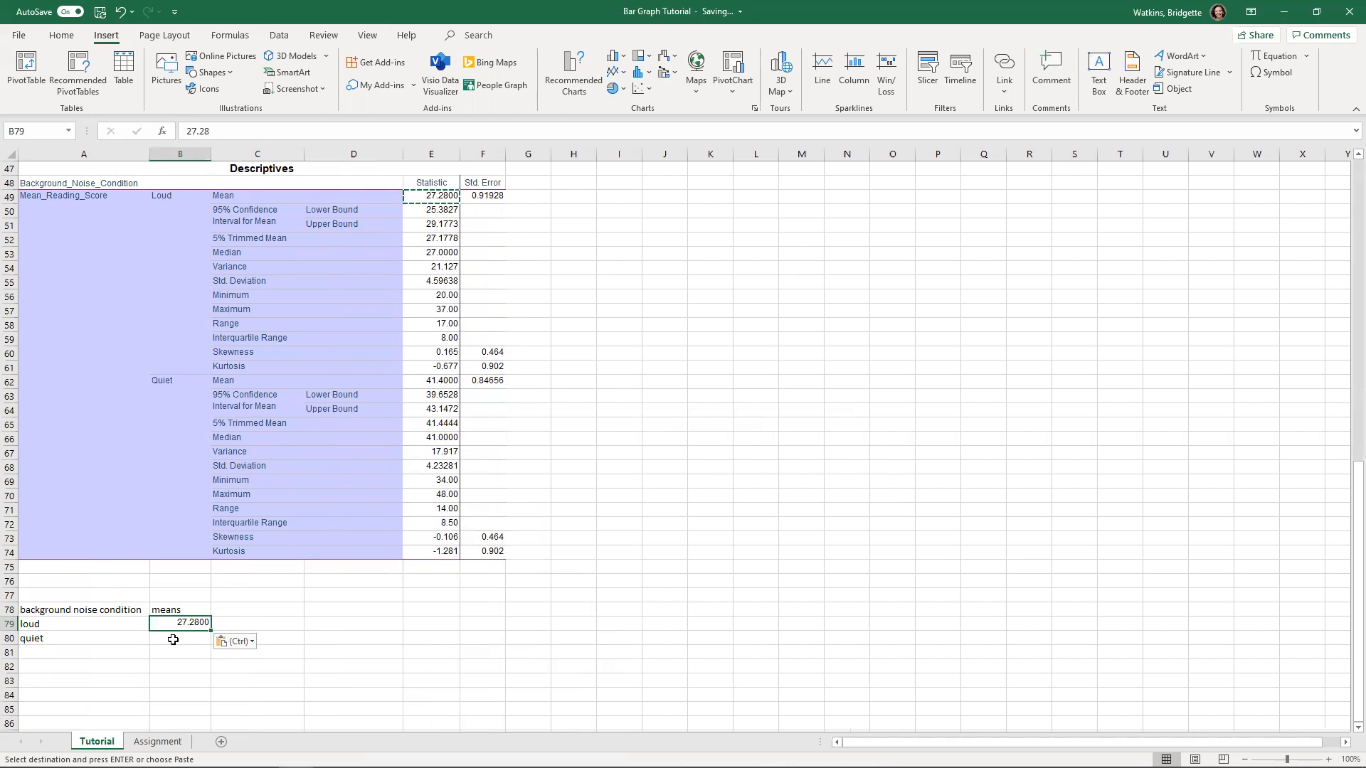
# Copy the Quiet mean from E62 into B80, beside the quiet label
pyautogui.click(118, 638)
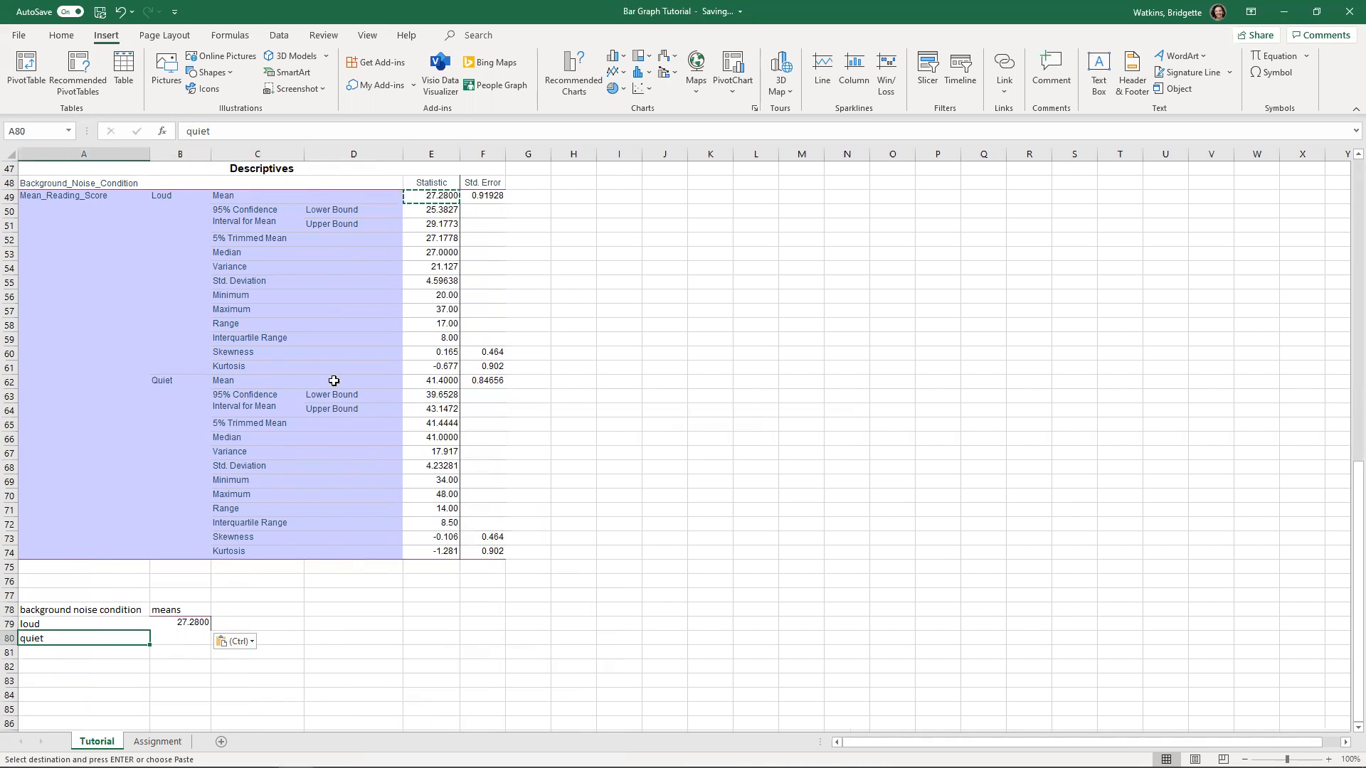
pyautogui.click(436, 381)
pyautogui.hotkey('ctrl', 'c')
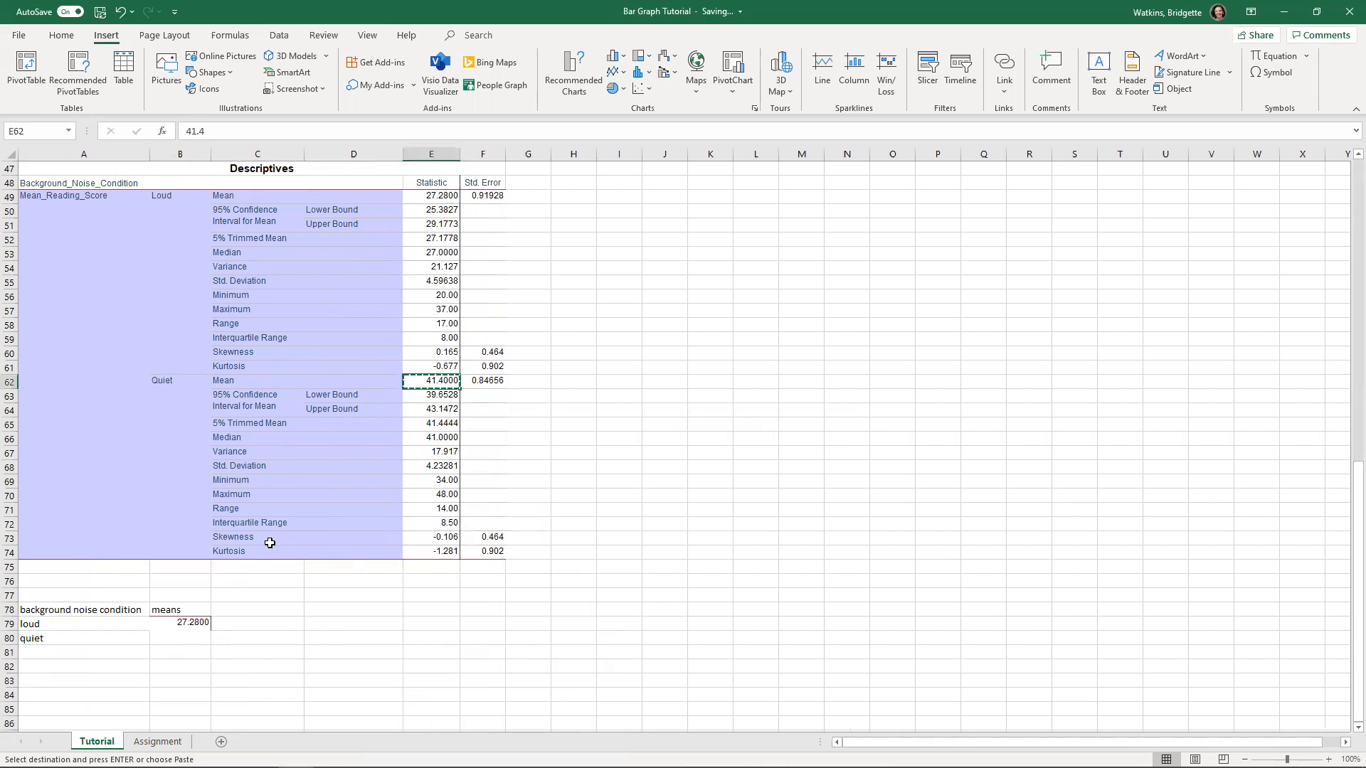
pyautogui.click(180, 638)
pyautogui.hotkey('ctrl', 'v')
pyautogui.click(284, 665)
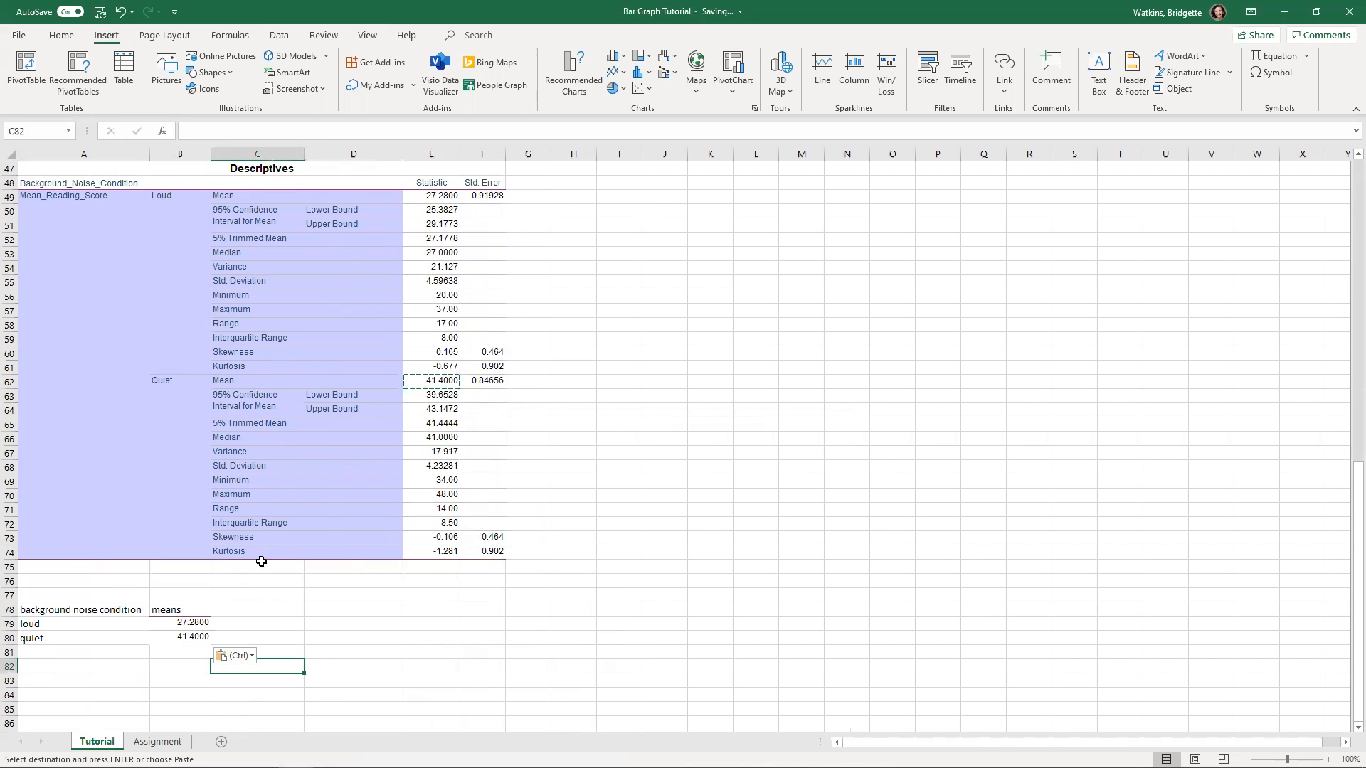
# Enter the heading "95% CI for mean" in C77 and merge and center it across C77:D77
pyautogui.click(264, 598)
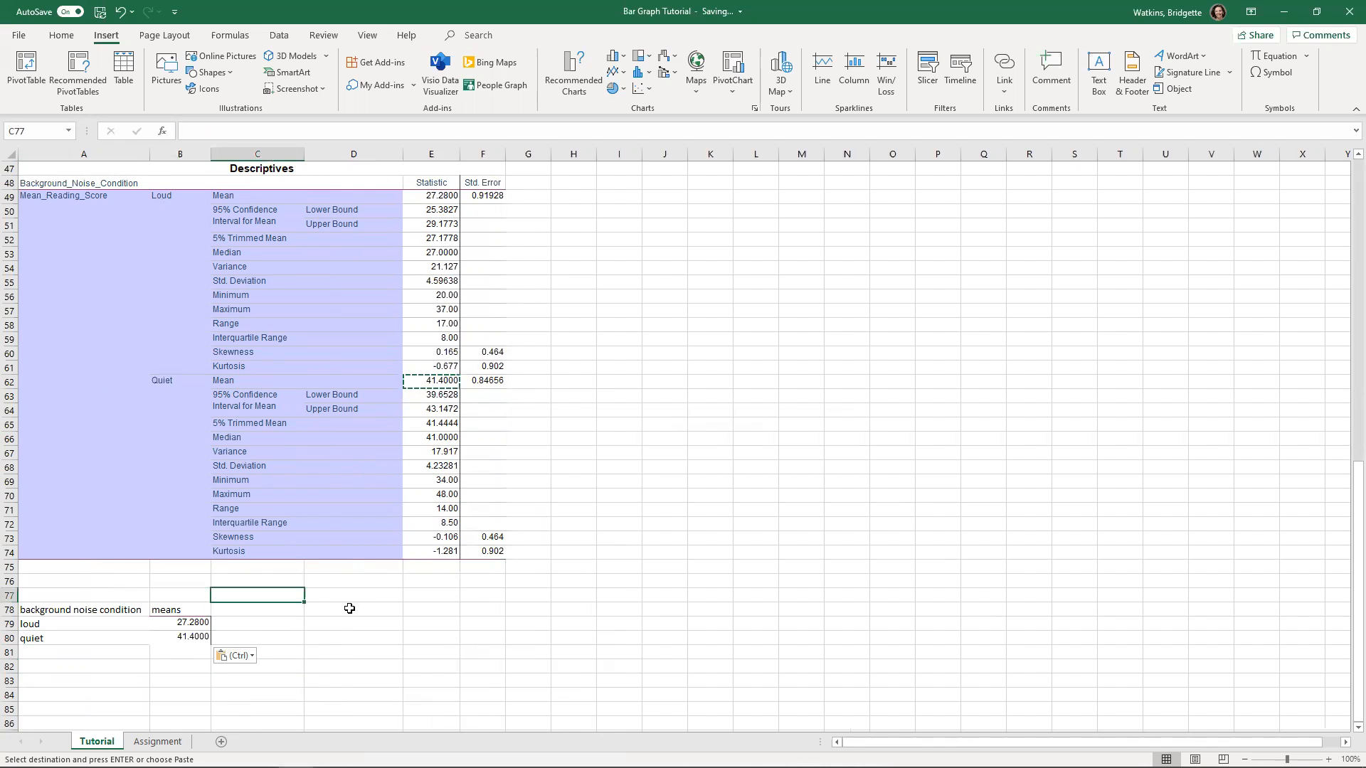
pyautogui.write('95% ')
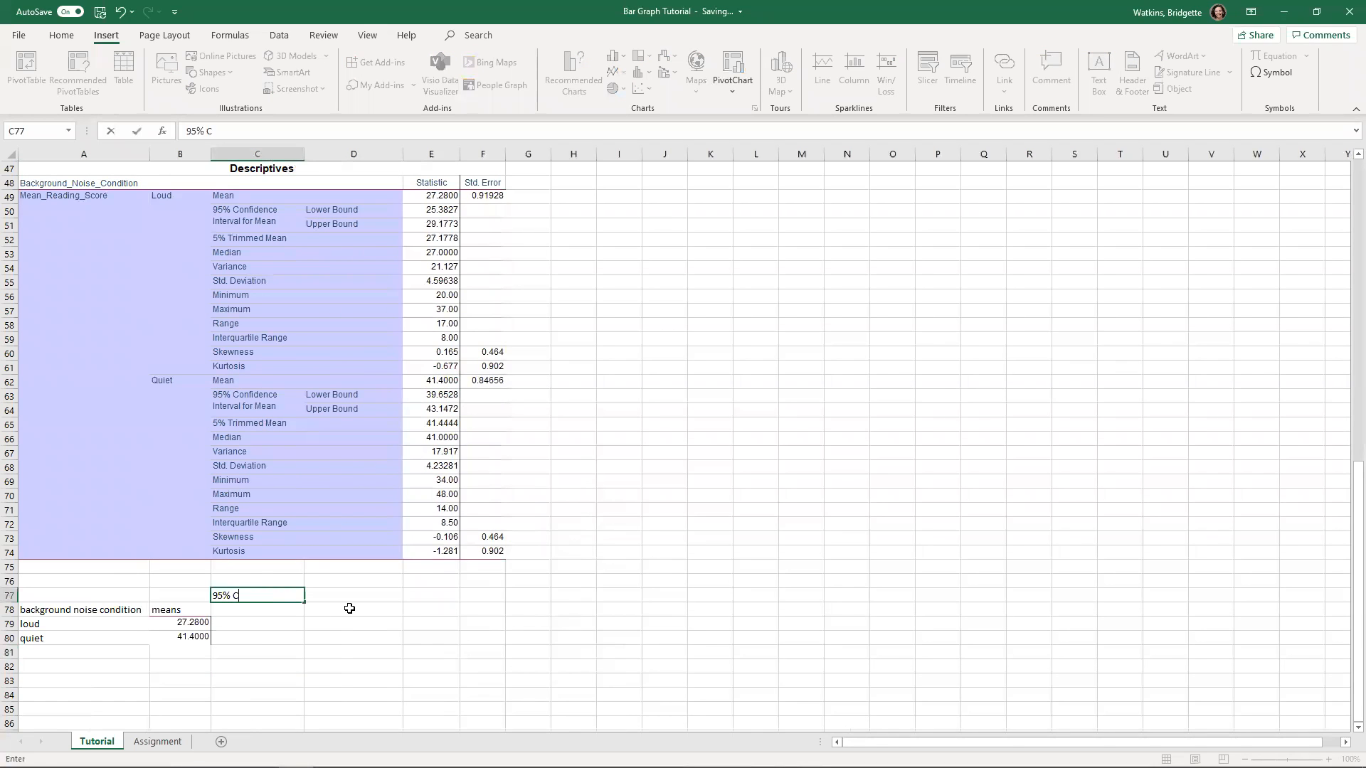
pyautogui.write('CI for mean')
pyautogui.press('Return')
pyautogui.click(293, 597)
pyautogui.moveTo(294, 597); pyautogui.dragTo(322, 597)
pyautogui.rightClick(321, 598)
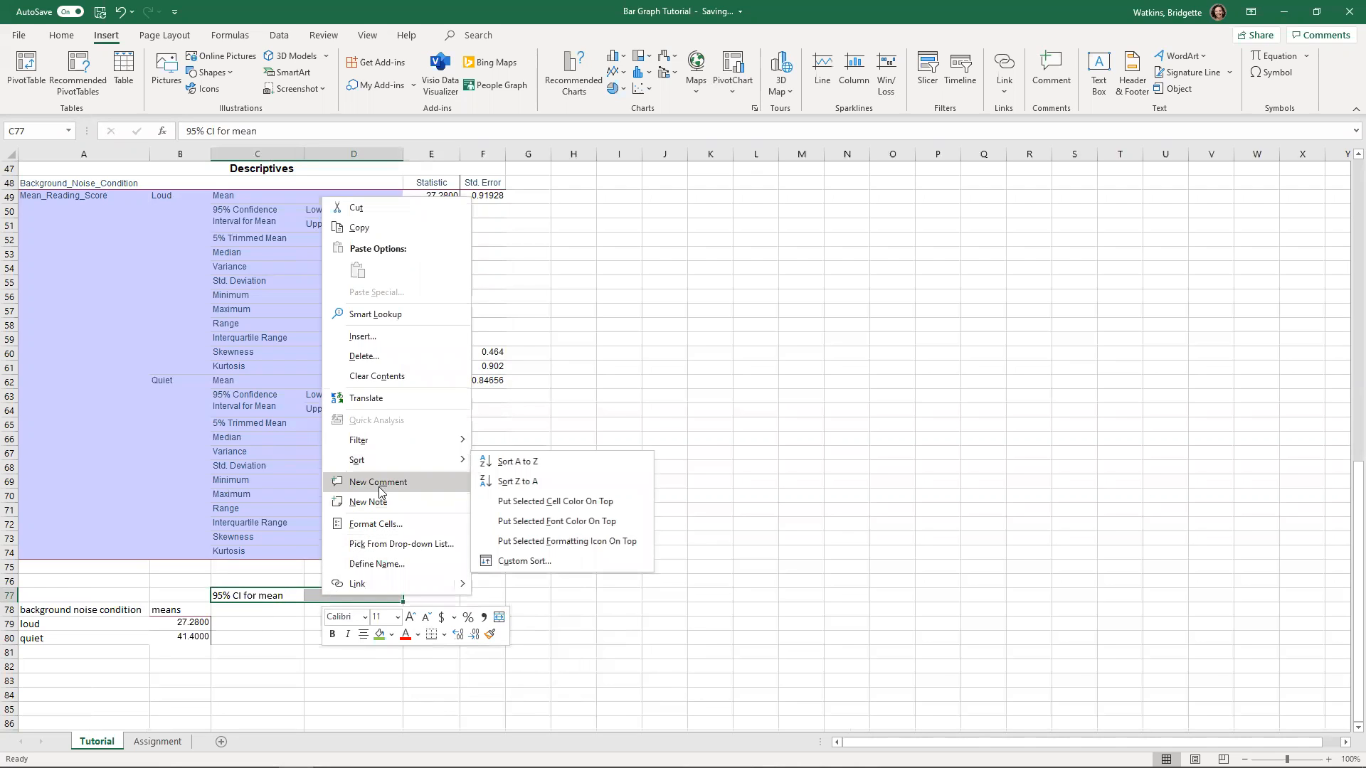
pyautogui.press('Escape')
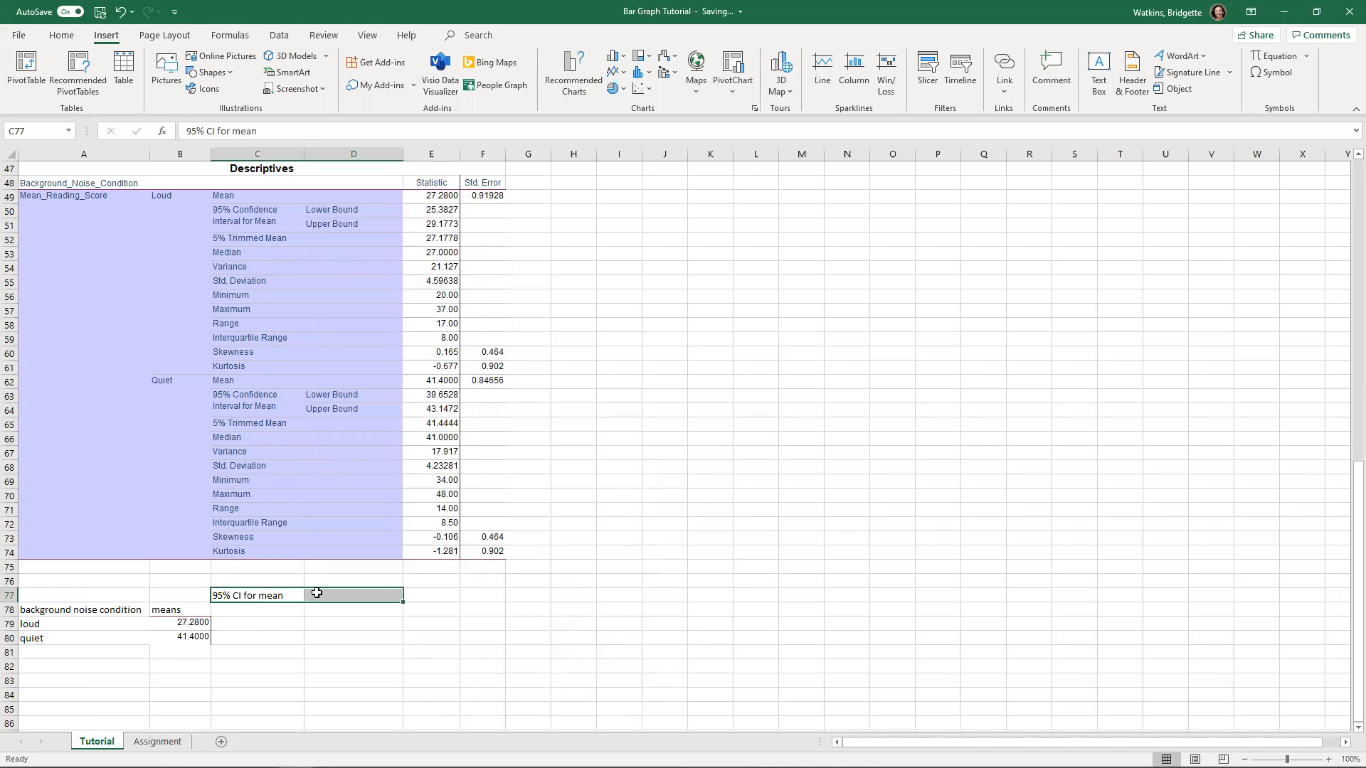
pyautogui.click(70, 37)
pyautogui.click(416, 84)
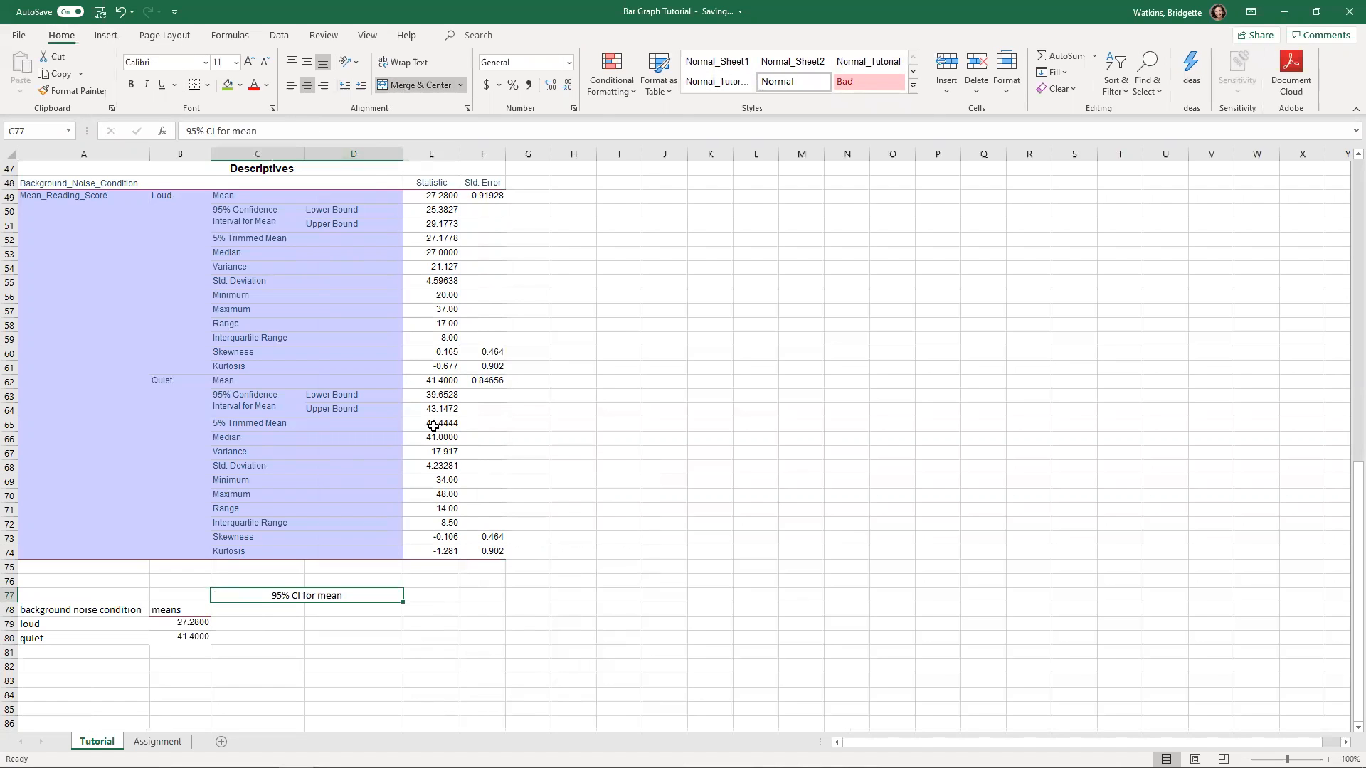
# Enter the headings "lower bound" in C78 and "upper bound" in D78 under the 95% CI for mean heading
pyautogui.click(279, 612)
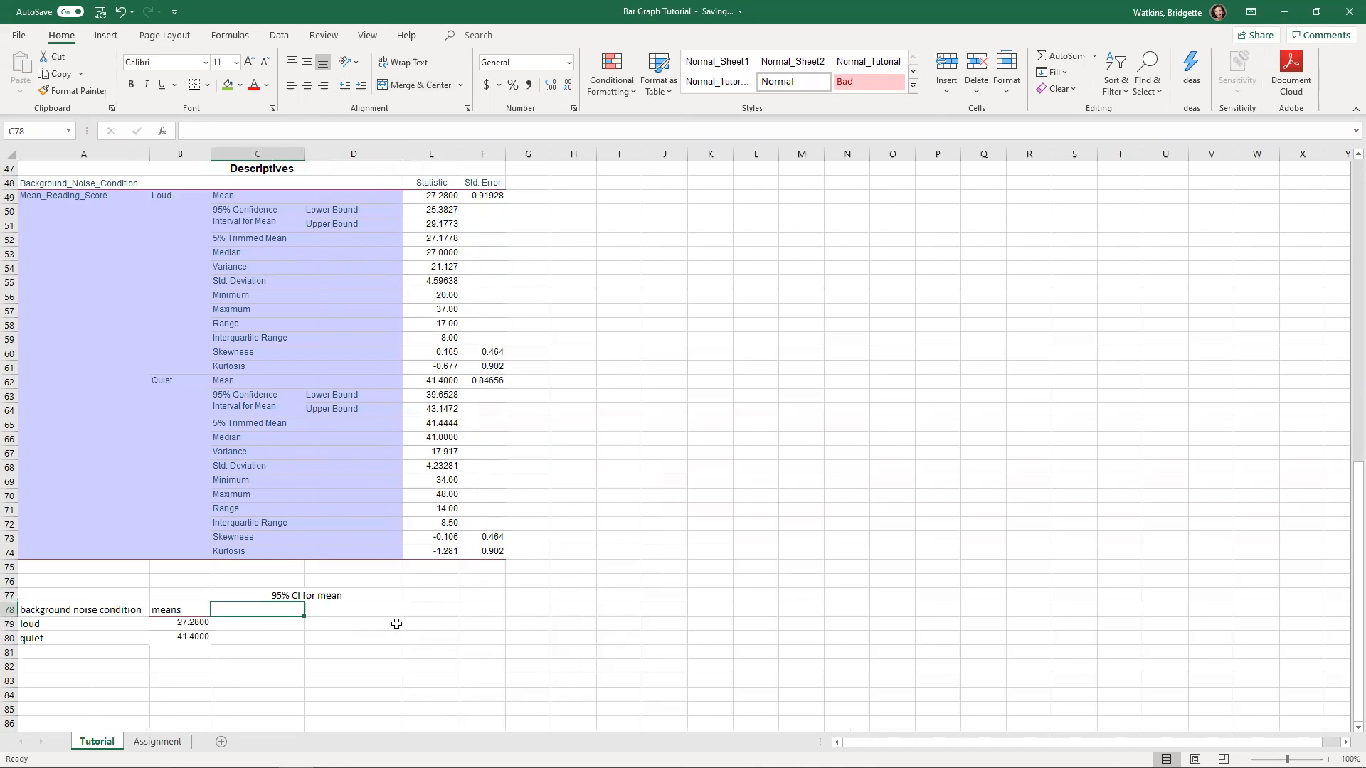
pyautogui.write('lower bound')
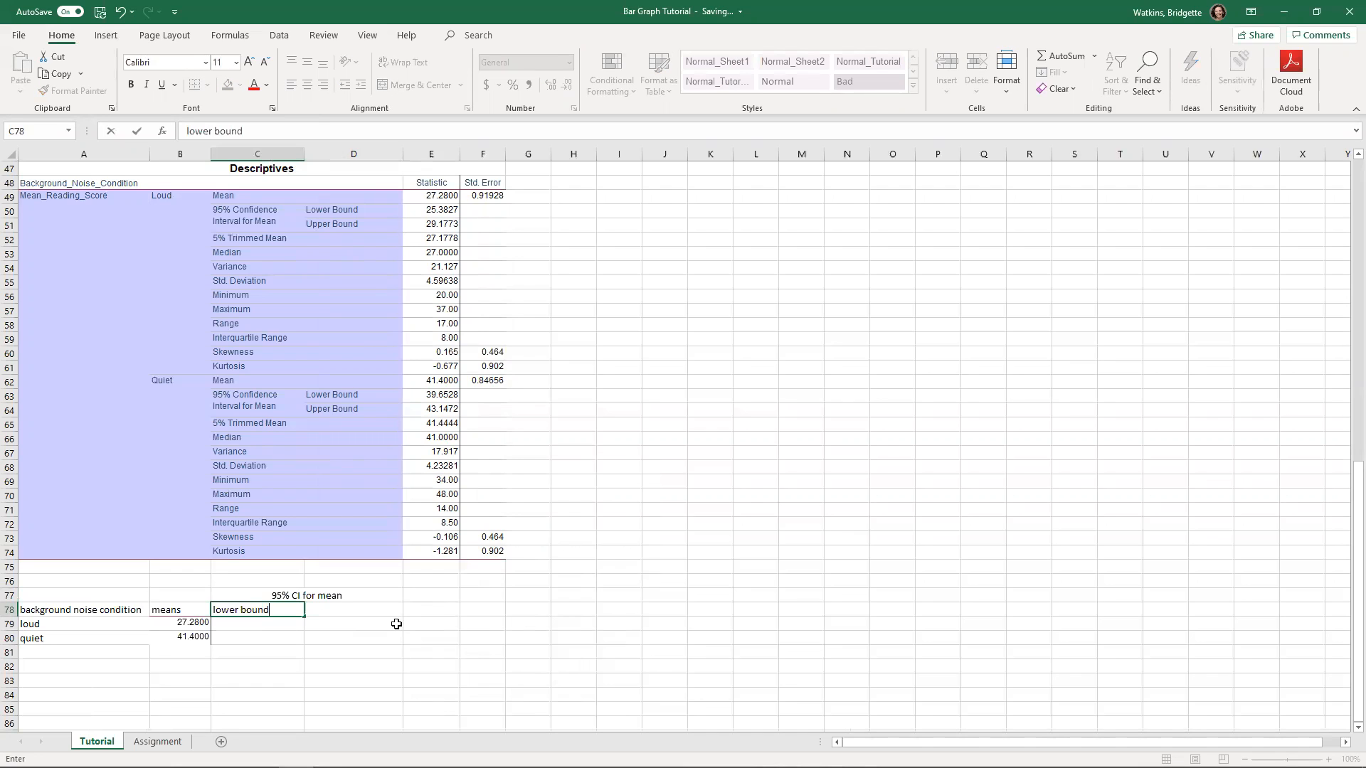
pyautogui.press('Tab')
pyautogui.write('upper bound')
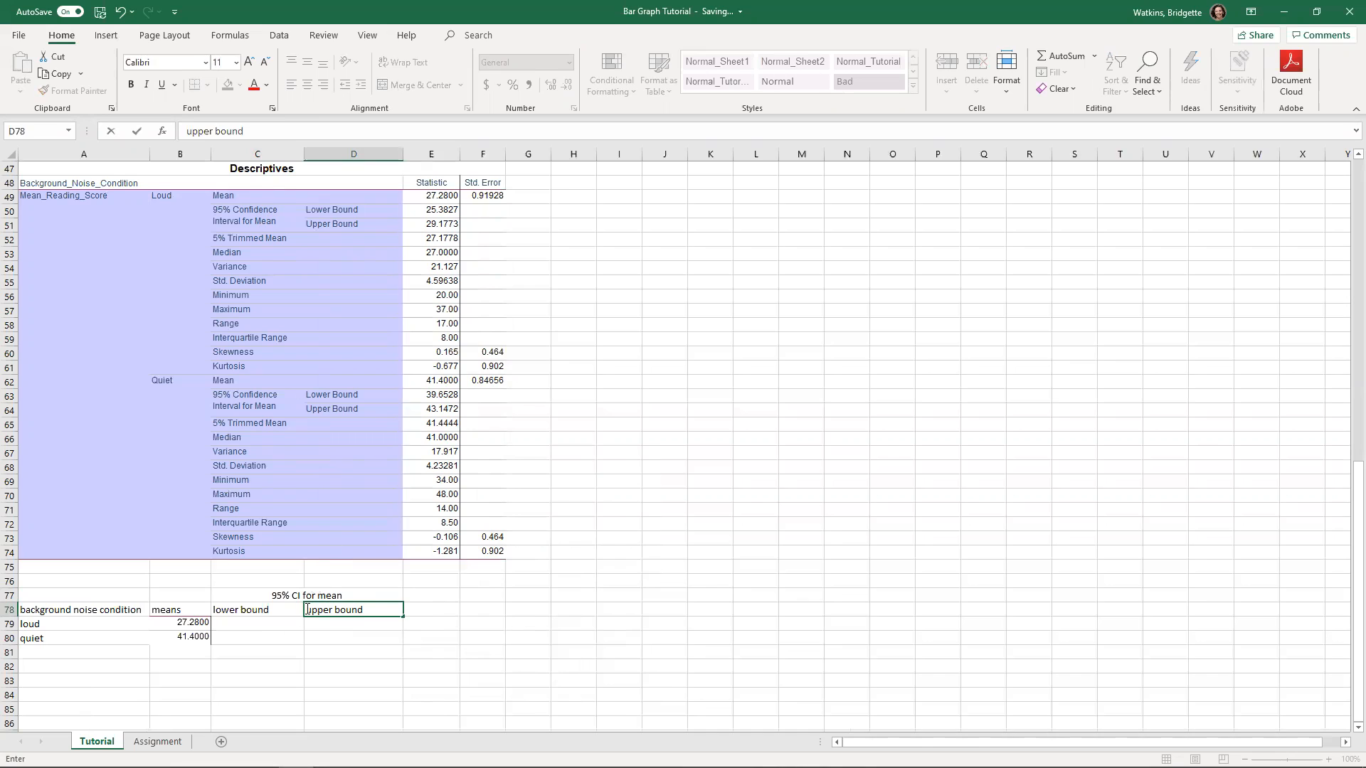
pyautogui.click(243, 612)
# Copy the Loud confidence interval's lower bound from E50 into C79 and its upper bound from E51 into D79
pyautogui.click(243, 626)
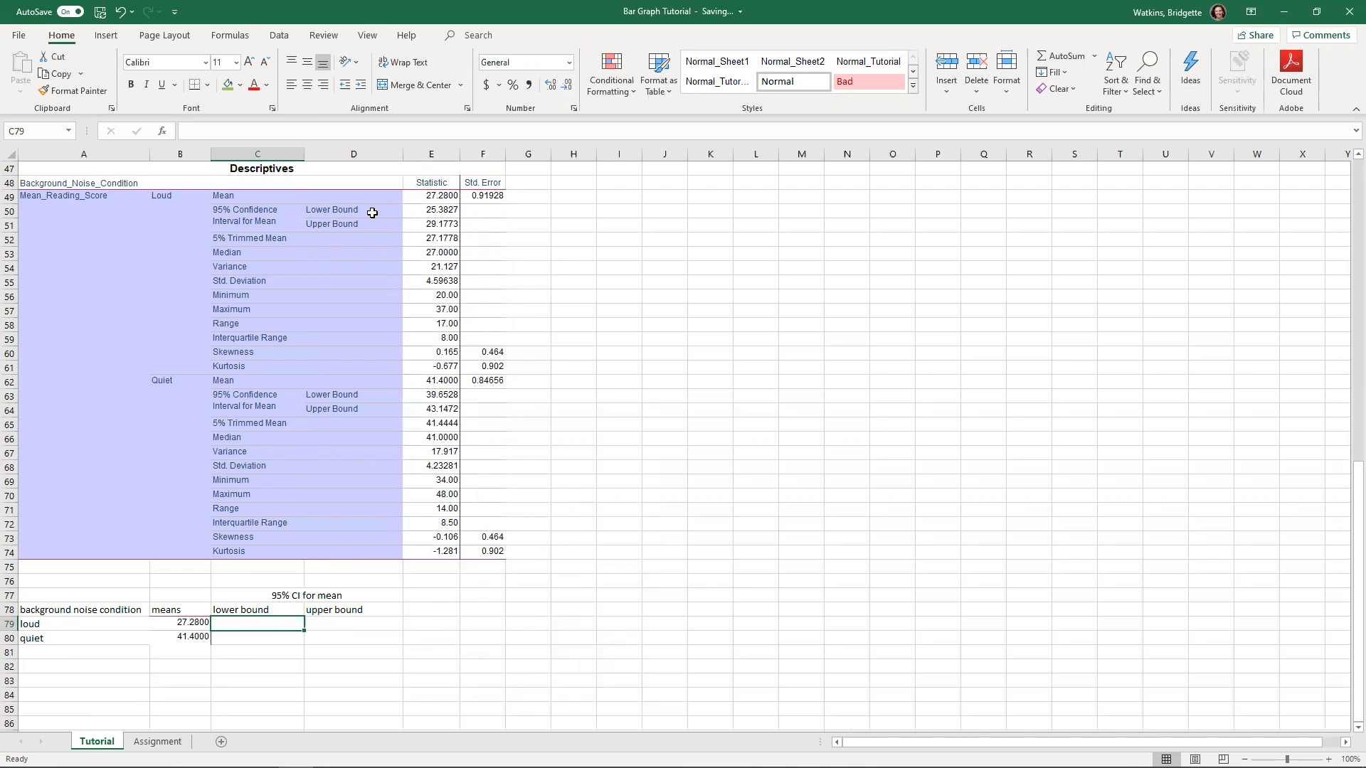
pyautogui.click(432, 210)
pyautogui.hotkey('ctrl', 'c')
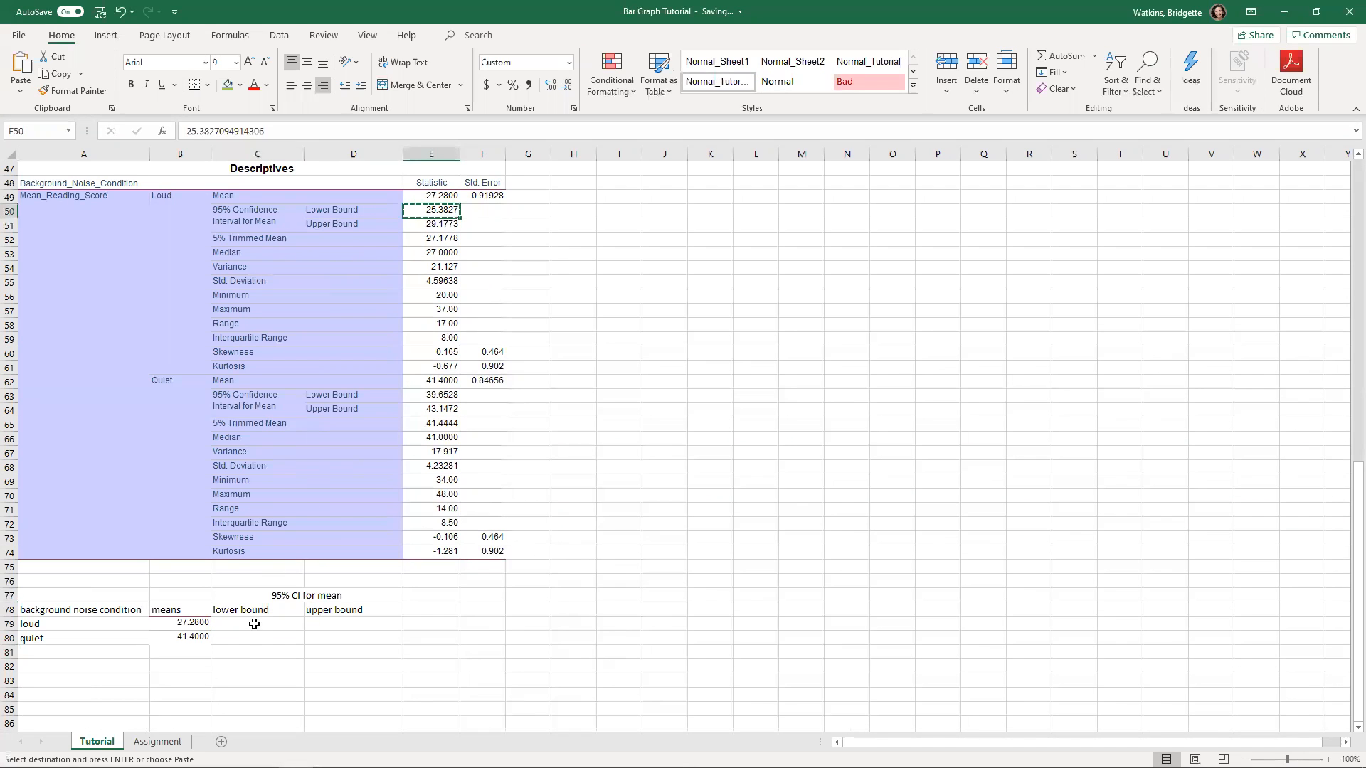
pyautogui.click(253, 623)
pyautogui.hotkey('ctrl', 'v')
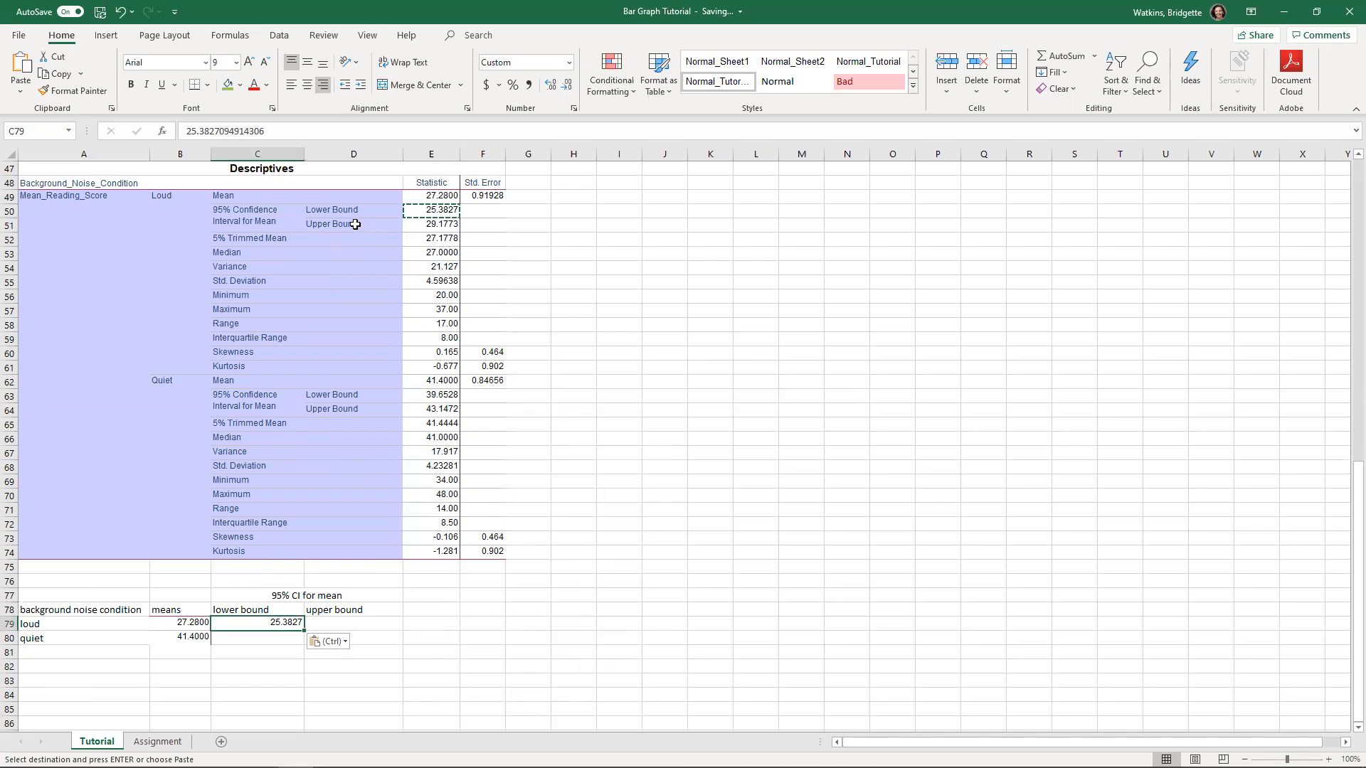
pyautogui.click(433, 224)
pyautogui.hotkey('ctrl', 'c')
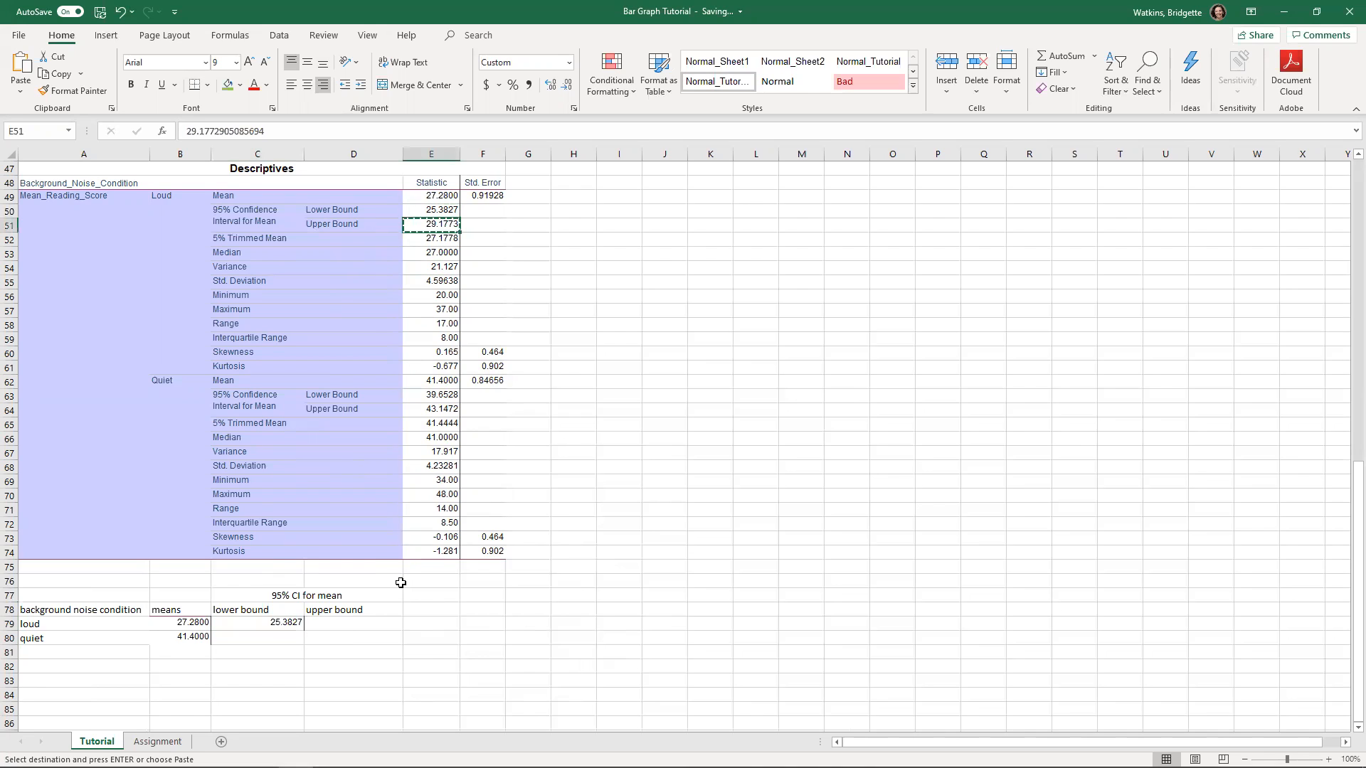
pyautogui.click(356, 622)
pyautogui.hotkey('ctrl', 'v')
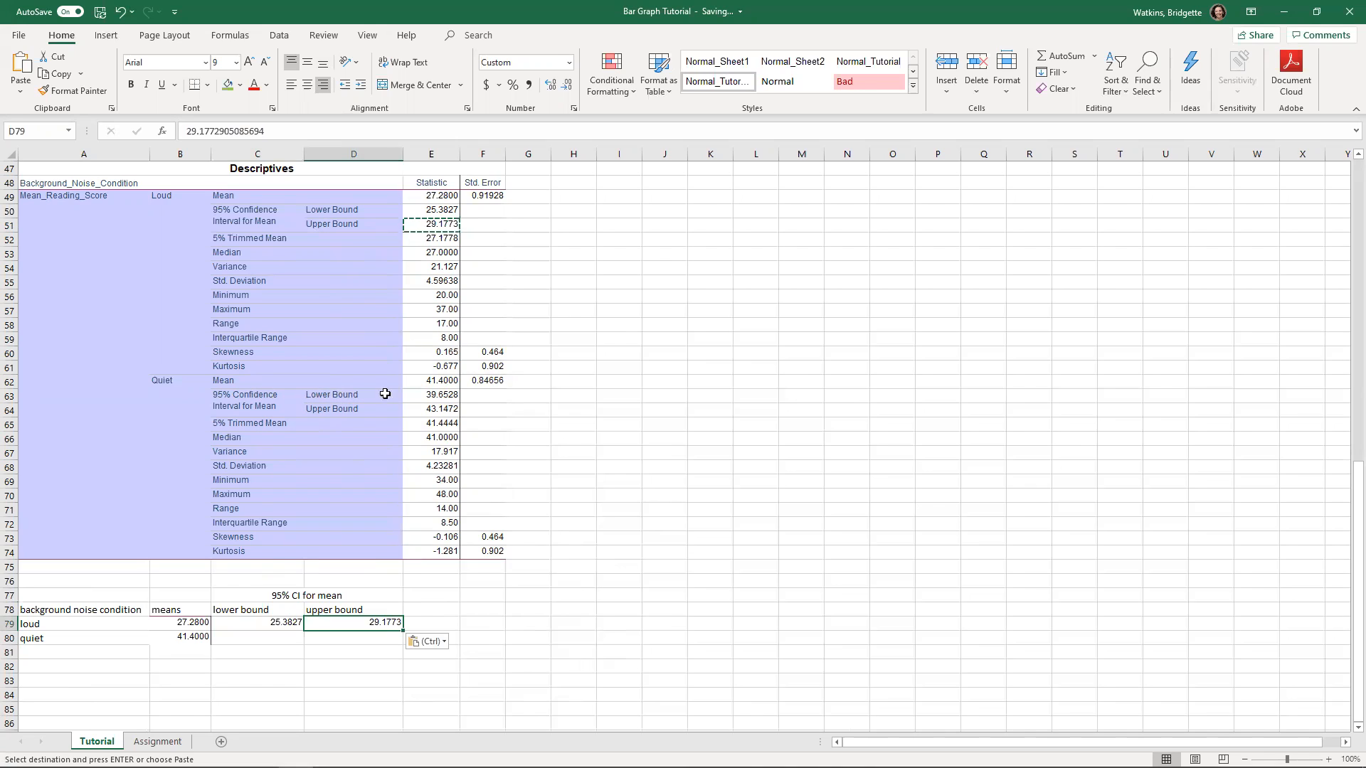
# Copy the Quiet confidence interval's lower bound from E63 into C80 and its upper bound from E64 into D80
pyautogui.click(428, 395)
pyautogui.hotkey('ctrl', 'c')
pyautogui.click(256, 634)
pyautogui.hotkey('ctrl', 'v')
pyautogui.click(432, 409)
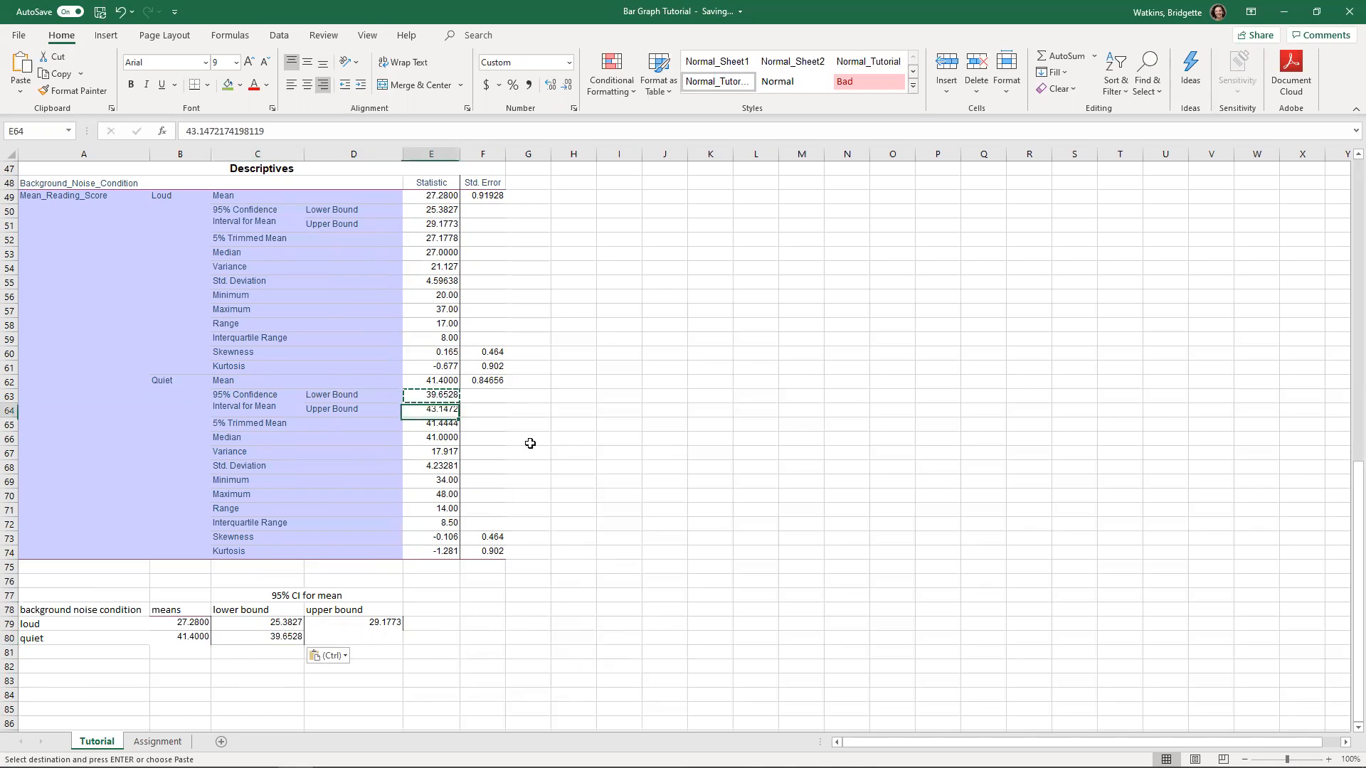
pyautogui.hotkey('ctrl', 'c')
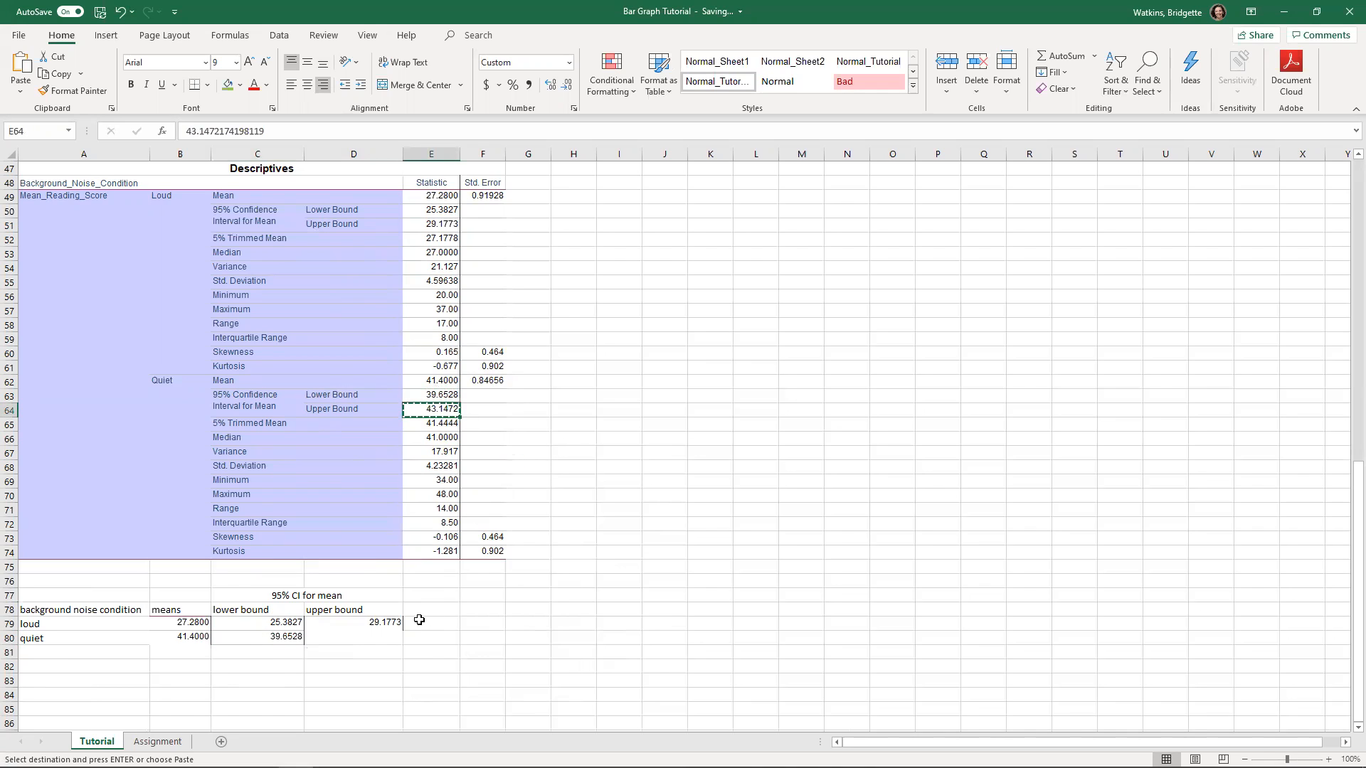
pyautogui.click(353, 637)
pyautogui.hotkey('ctrl', 'v')
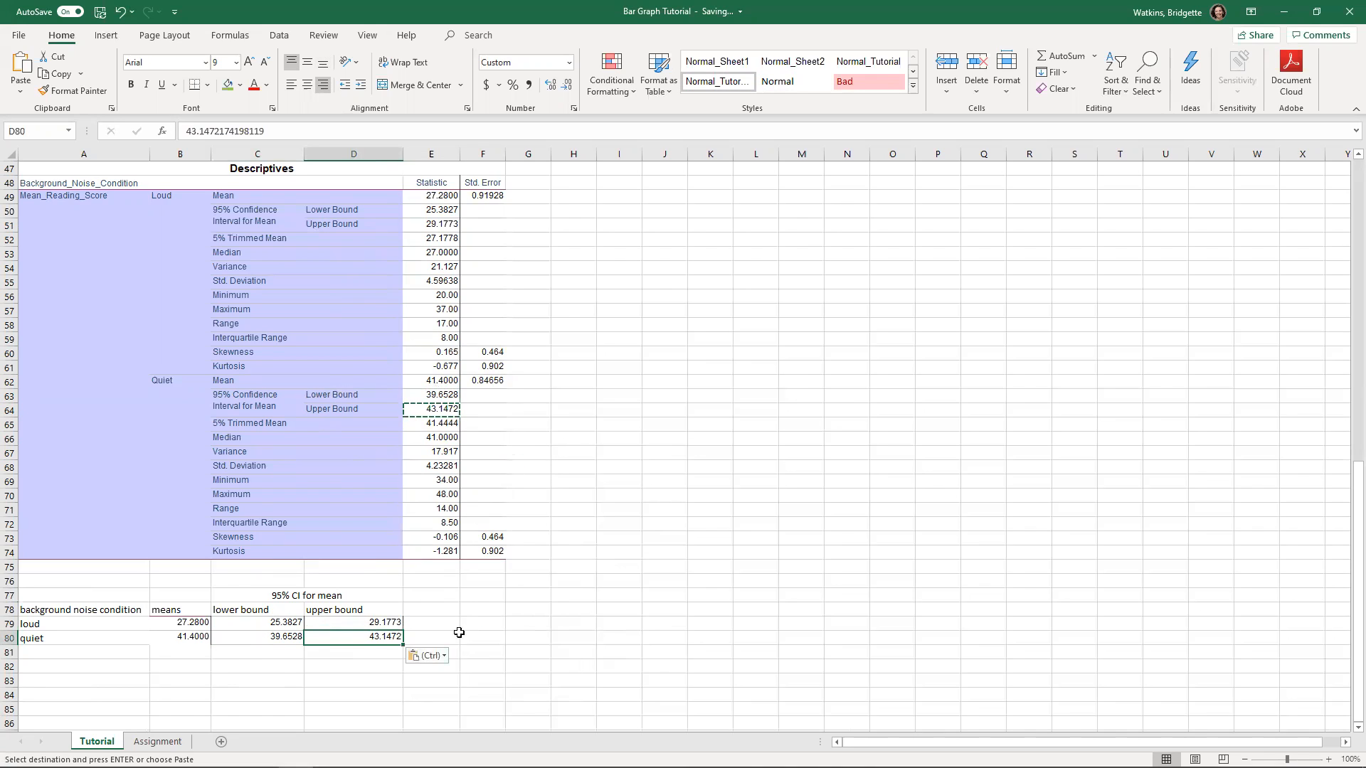
# Enter the heading "Error Bounds" in E78, beside the upper bound heading
pyautogui.click(442, 594)
pyautogui.click(444, 609)
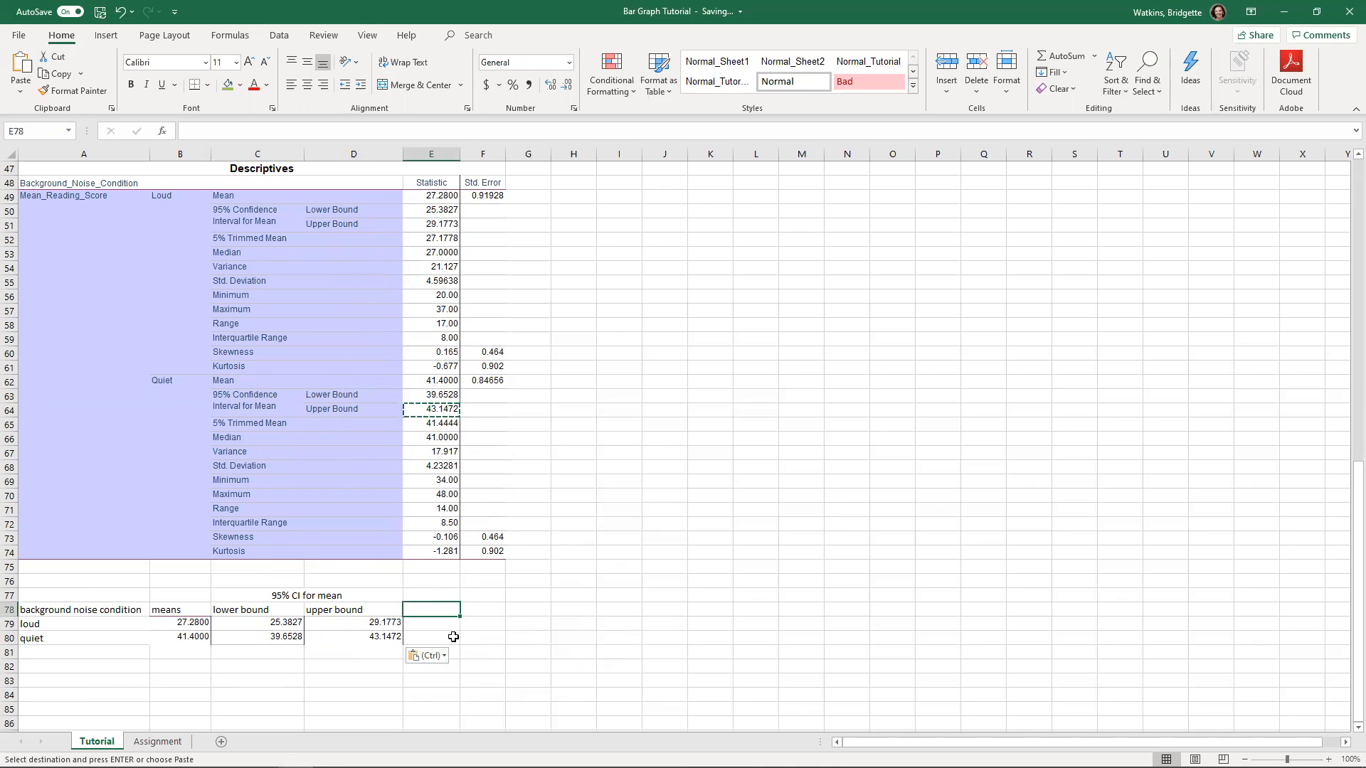
pyautogui.write('Er')
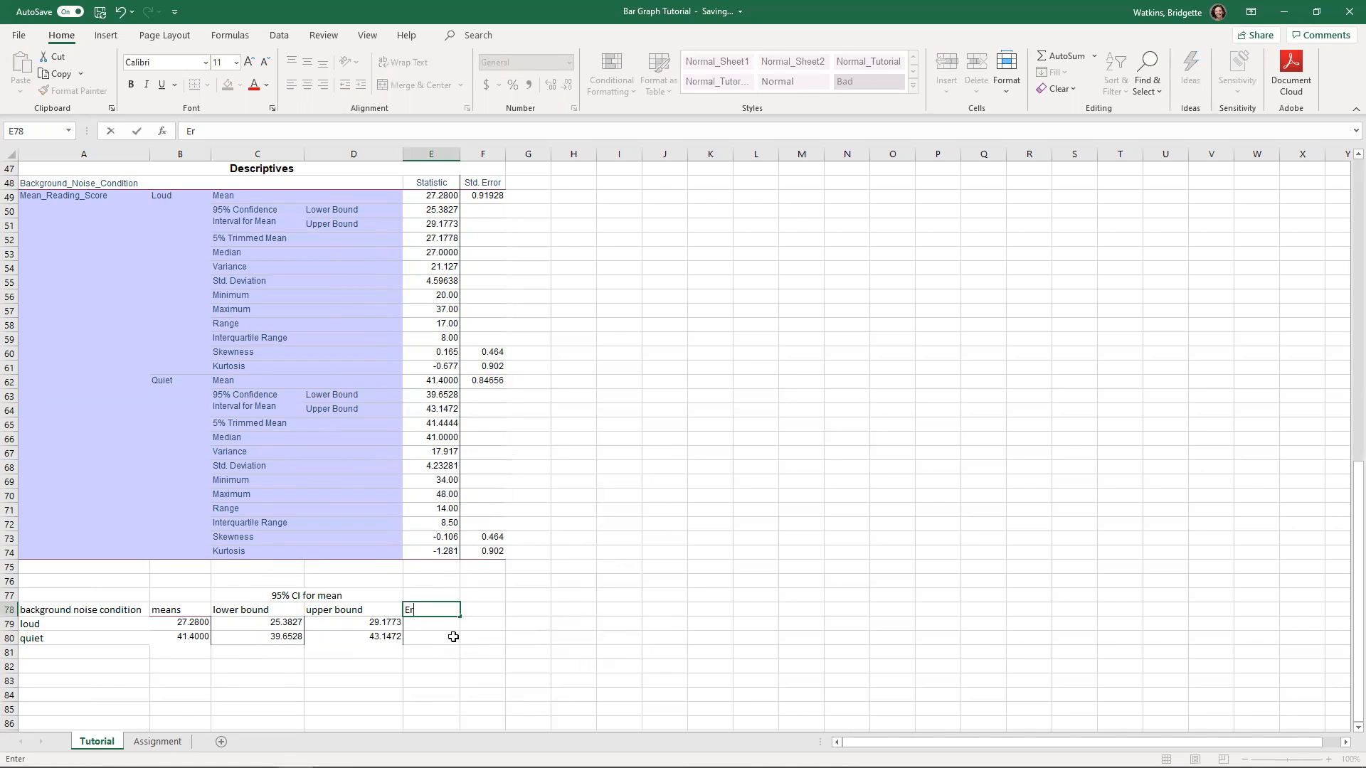
pyautogui.write('ror Bounds')
pyautogui.press('Return')
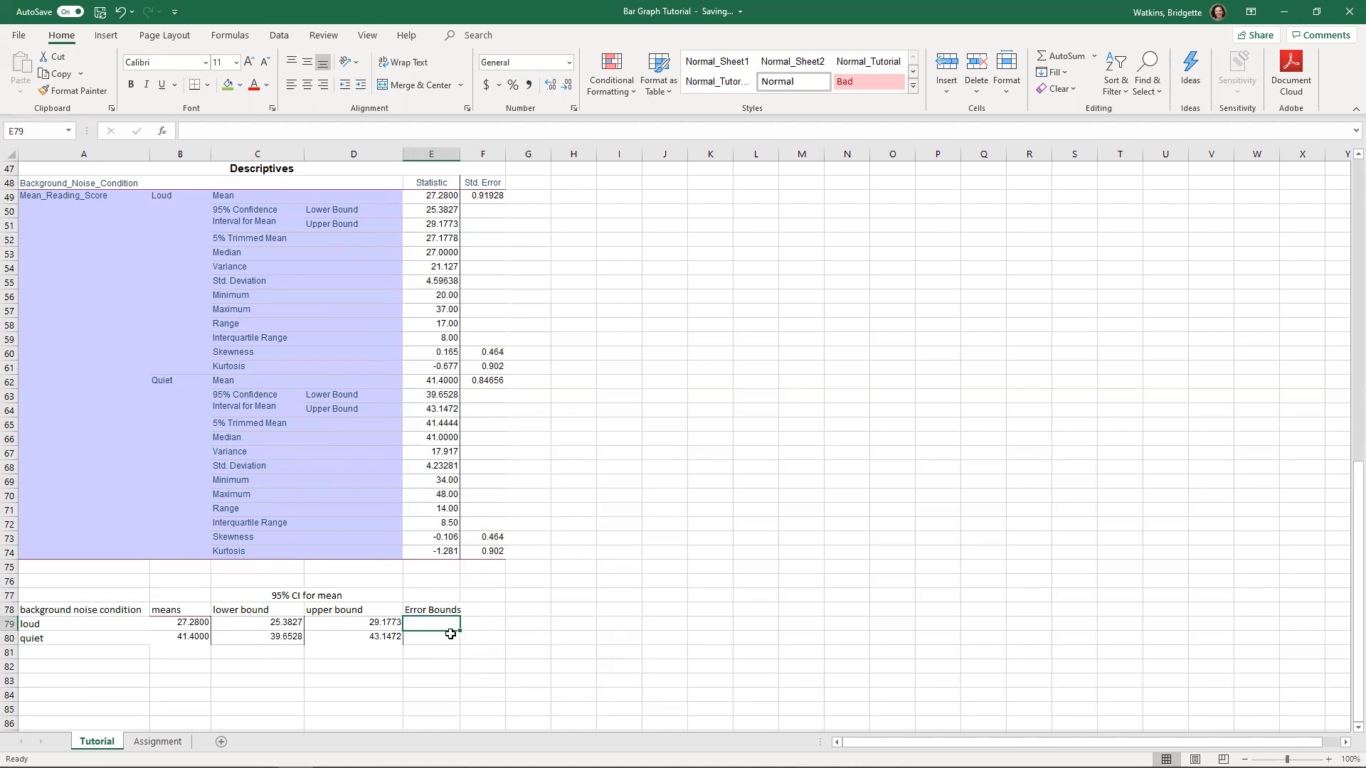
# Examine the Loud bar in the chart against the Loud mean and its 95% confidence bounds in the Descriptives table
pyautogui.scroll(8, 449, 634)
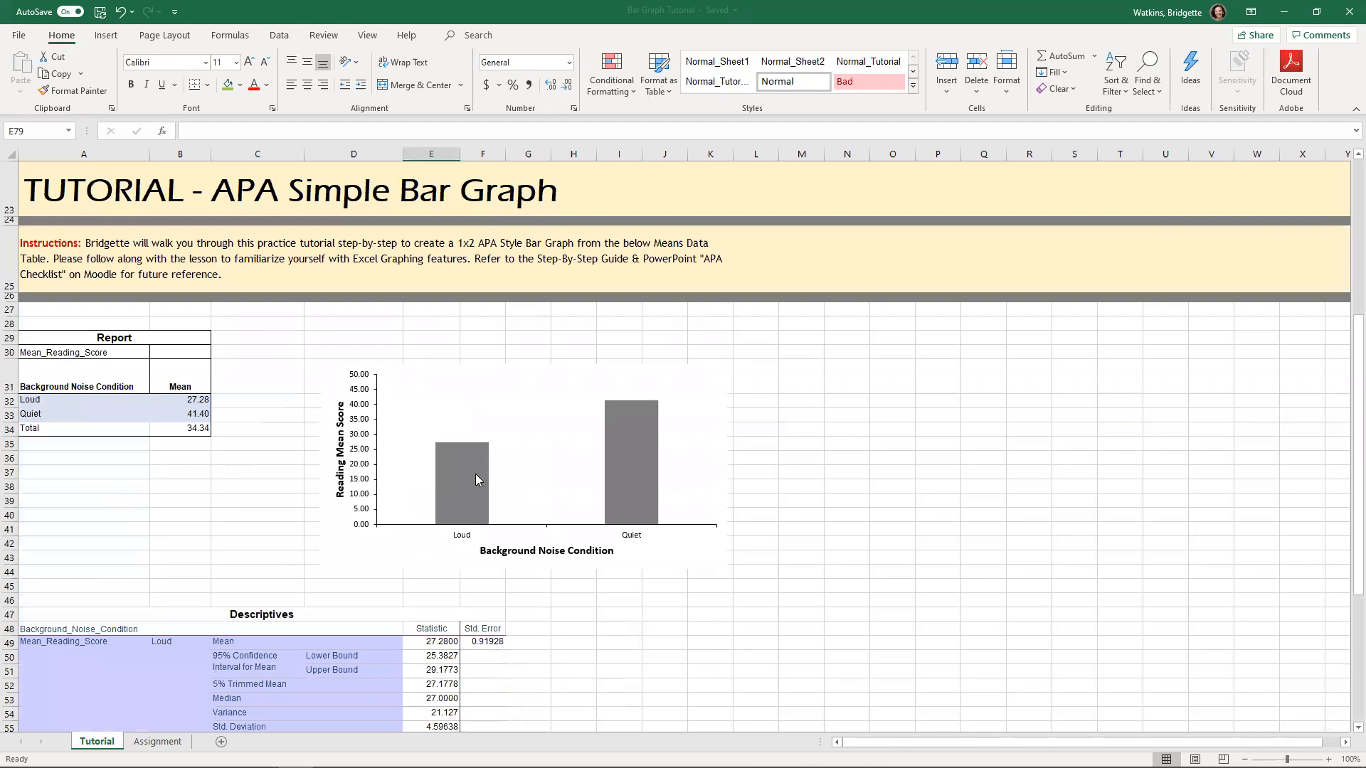
pyautogui.click(451, 479)
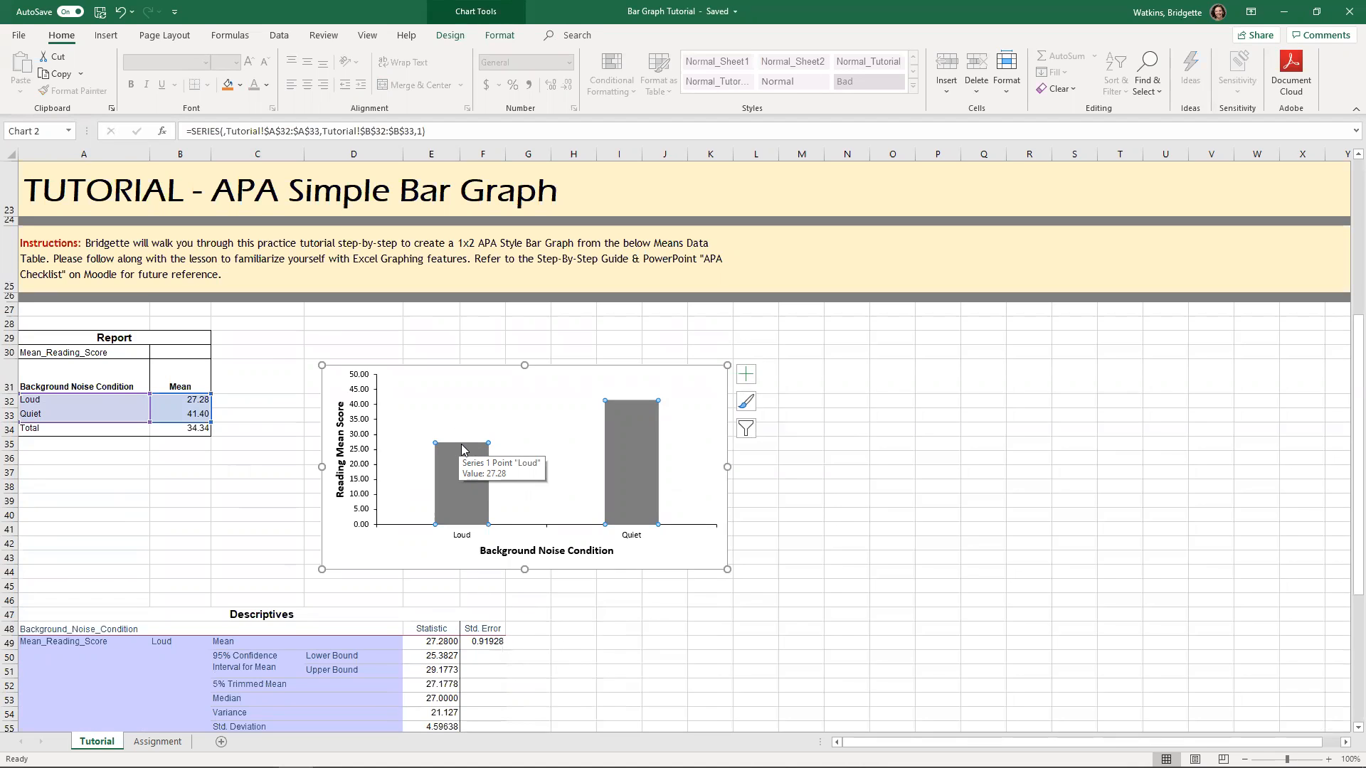
pyautogui.click(441, 641)
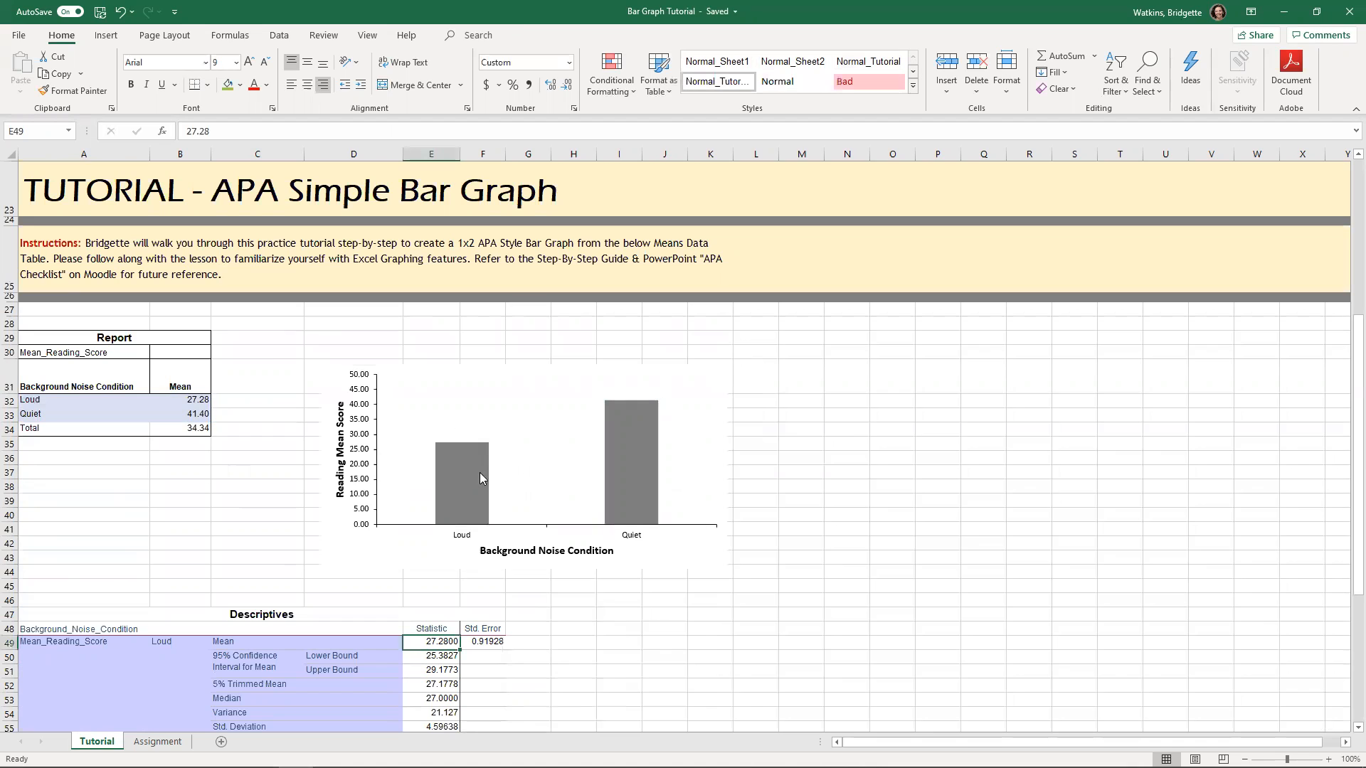
pyautogui.click(462, 444)
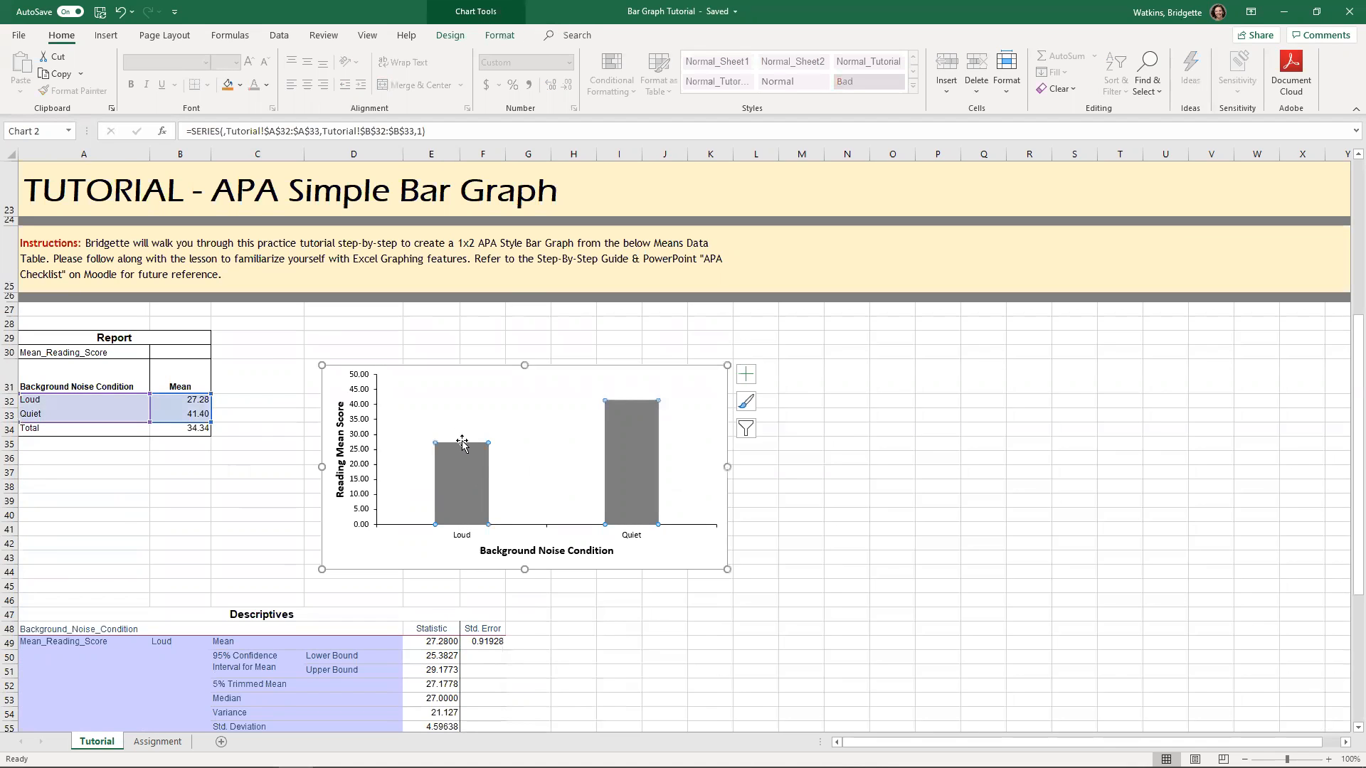
pyautogui.moveTo(460, 444)
pyautogui.scroll(-2, 444, 604)
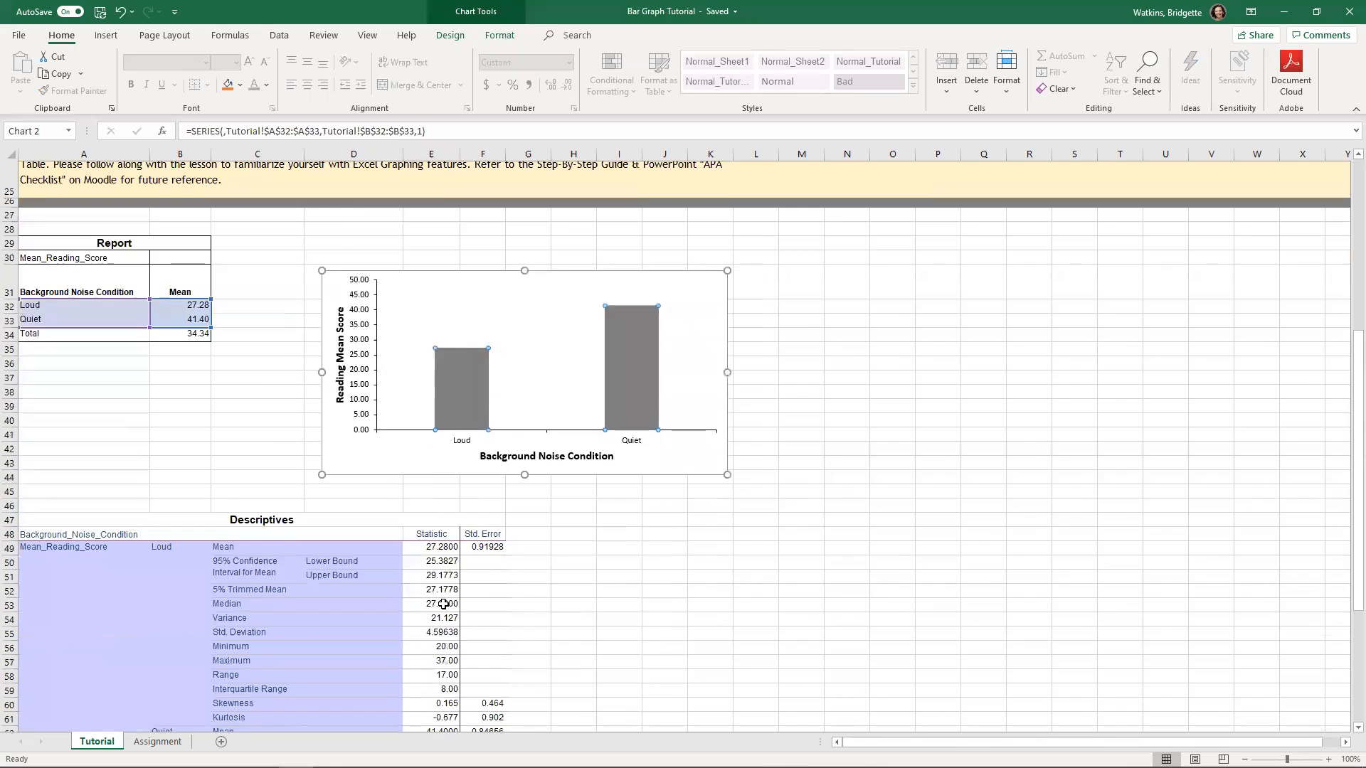
pyautogui.scroll(-3, 444, 604)
pyautogui.click(443, 382)
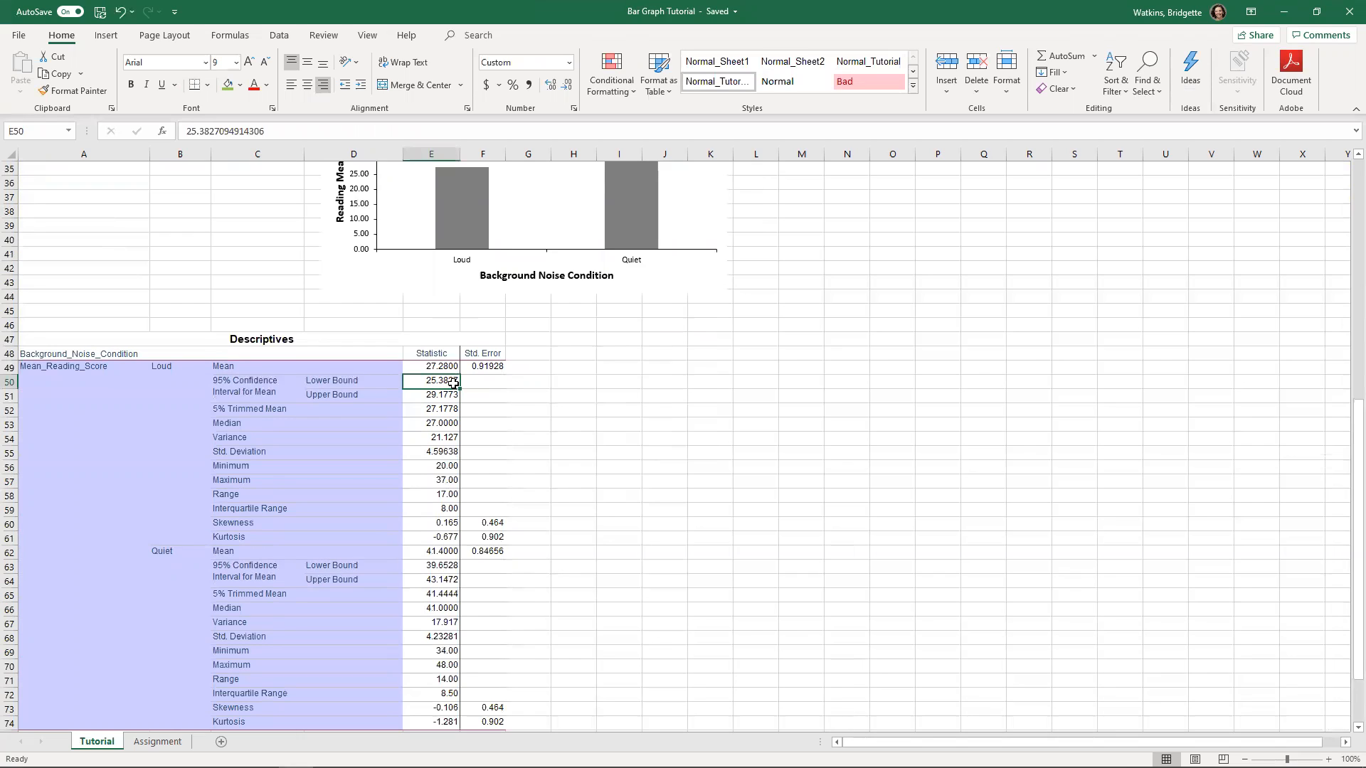
pyautogui.click(450, 395)
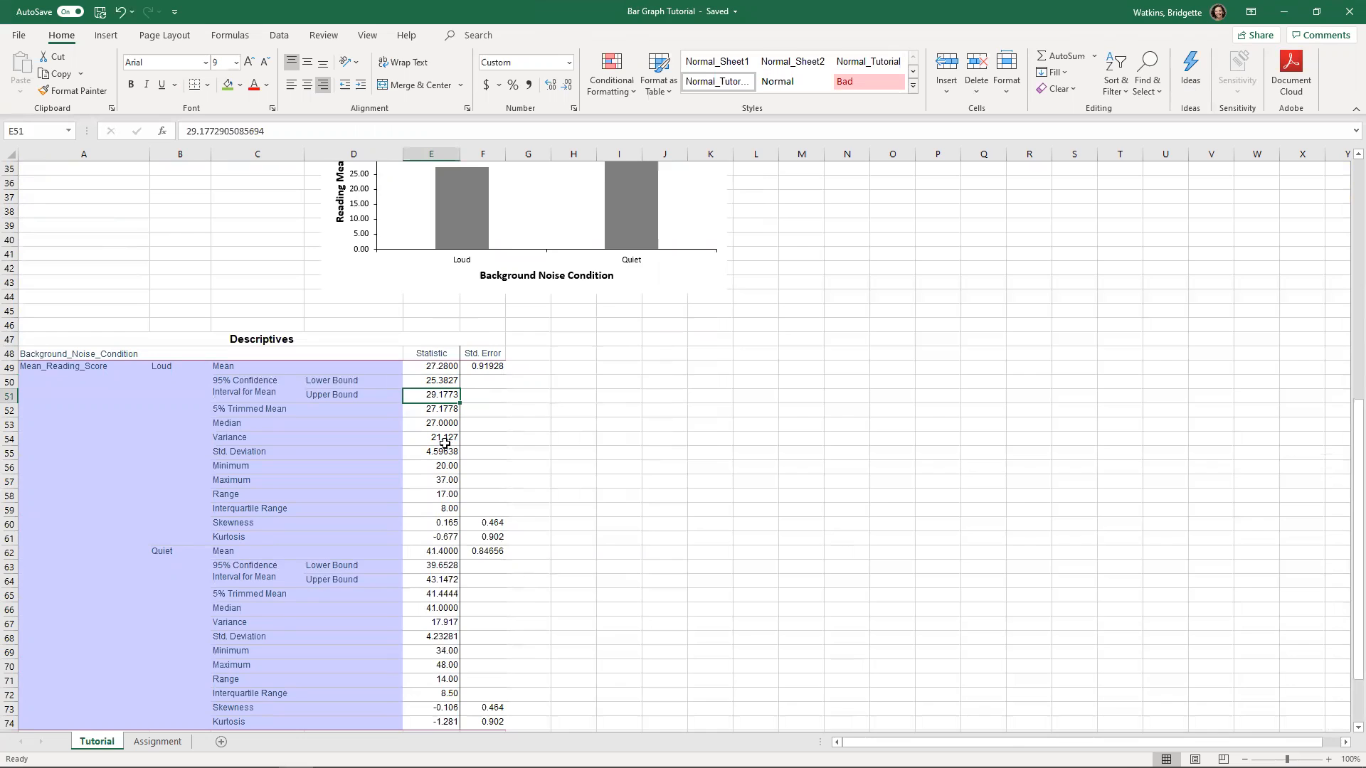
pyautogui.scroll(1, 446, 449)
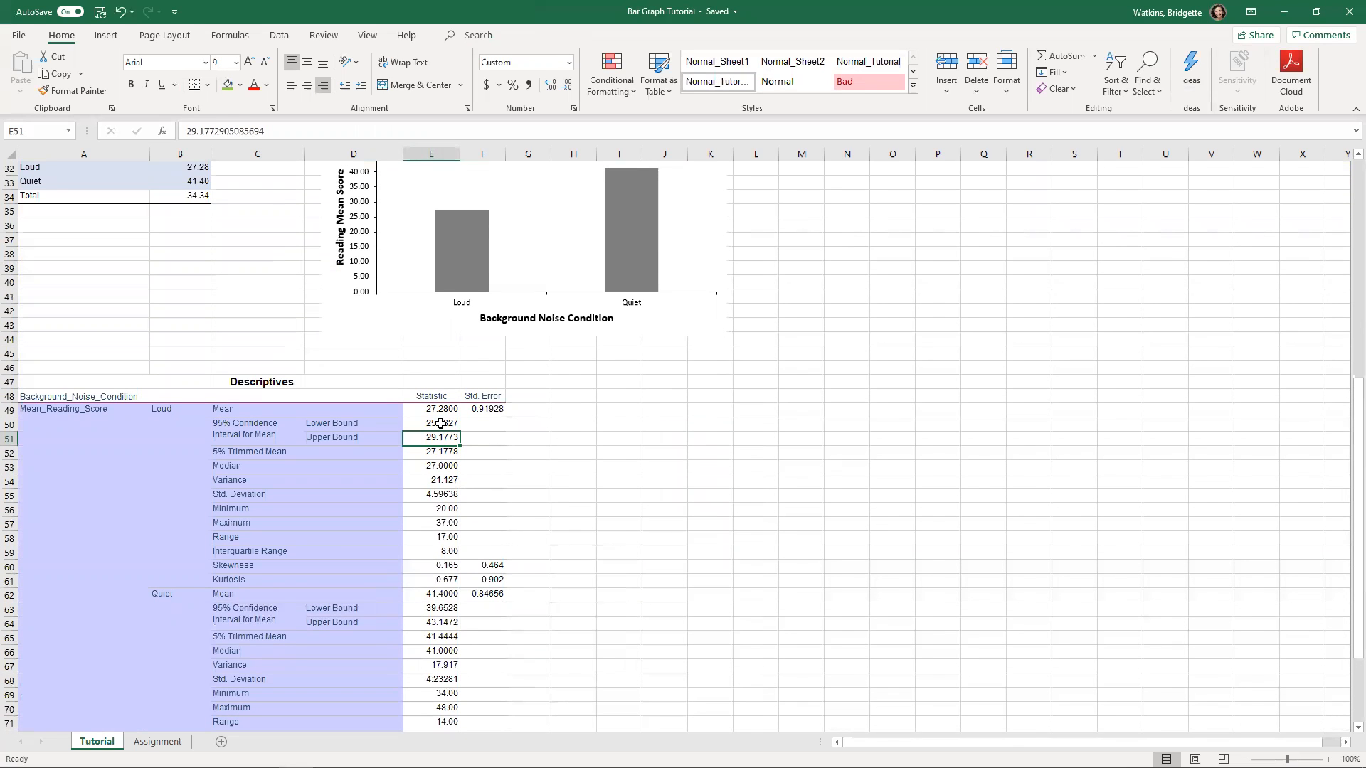
pyautogui.click(457, 209)
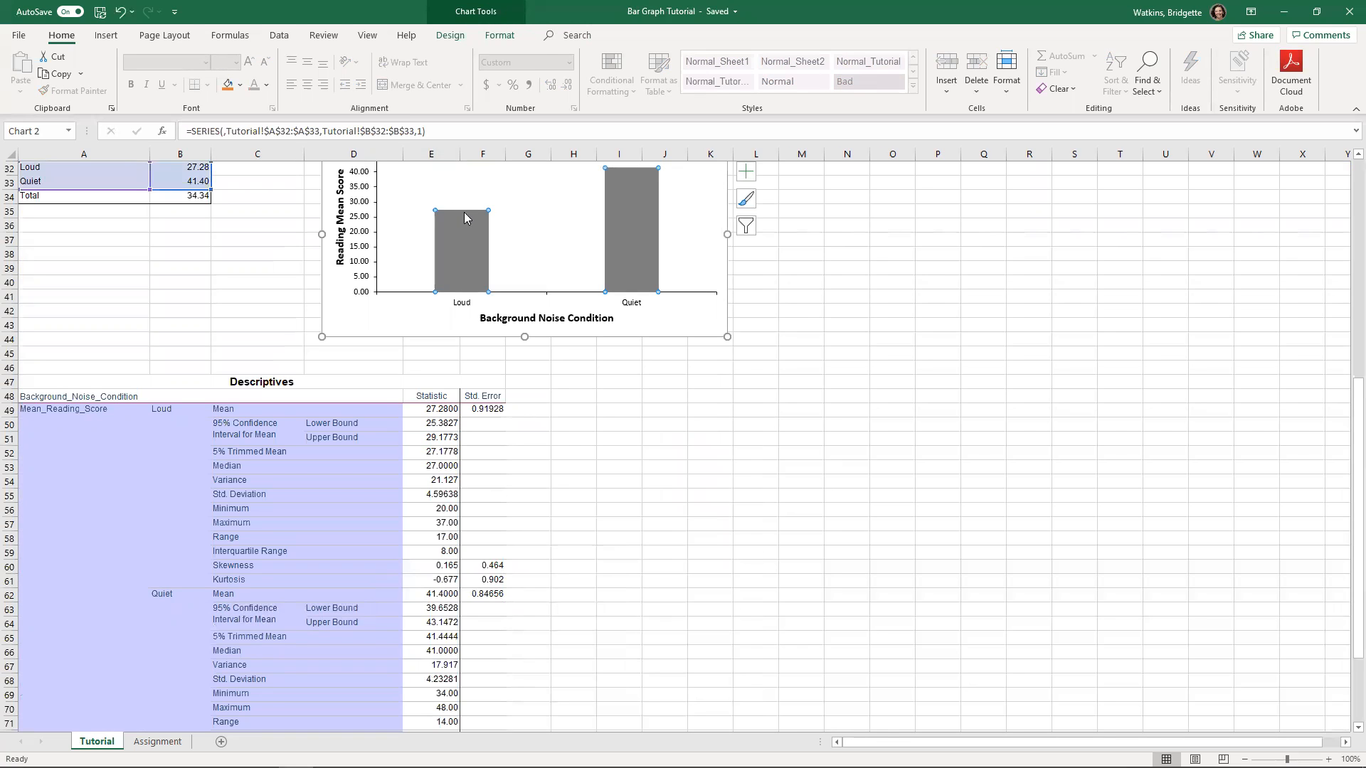
pyautogui.moveTo(462, 218)
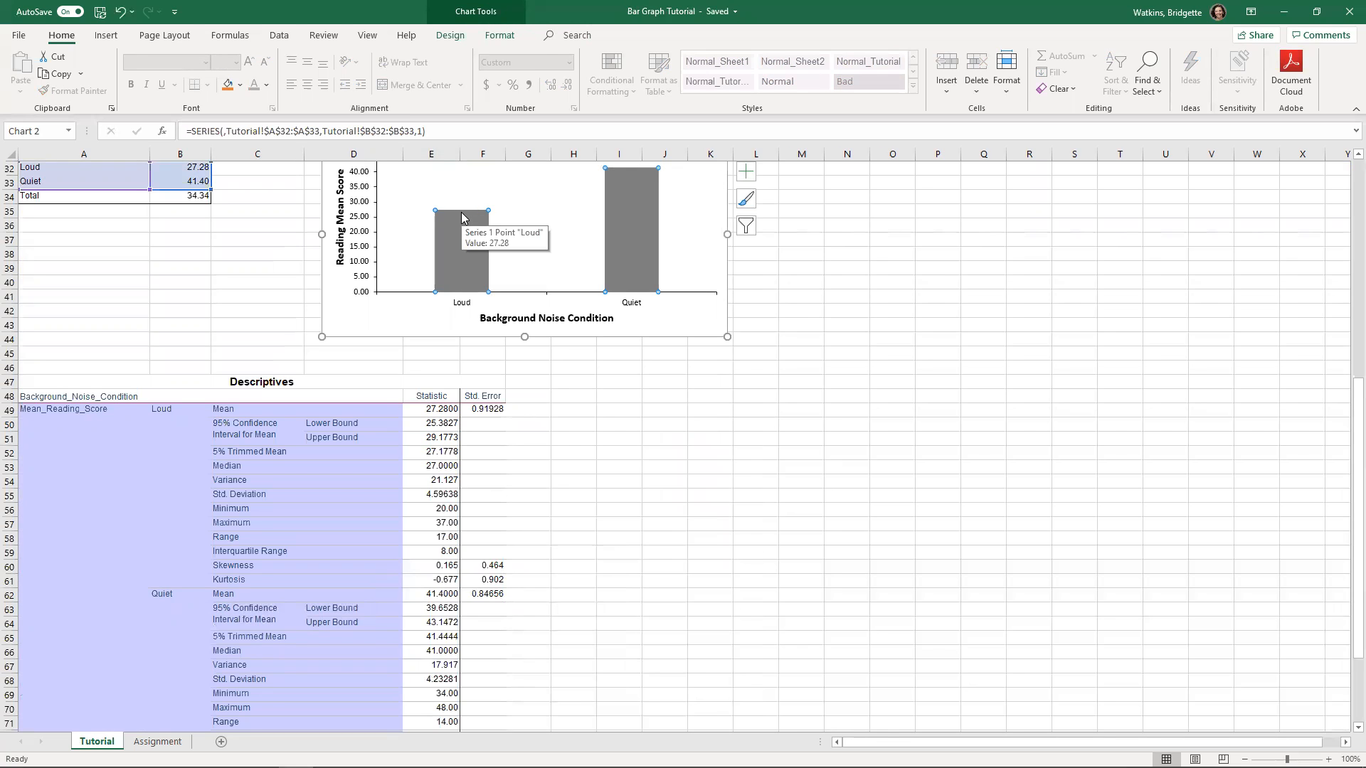
pyautogui.scroll(-6, 436, 443)
pyautogui.scroll(5, 436, 443)
# Calculate the loud error bound in E79 as half the confidence interval's width with the formula =(D79-C79)/2
pyautogui.scroll(-6, 441, 534)
pyautogui.click(435, 538)
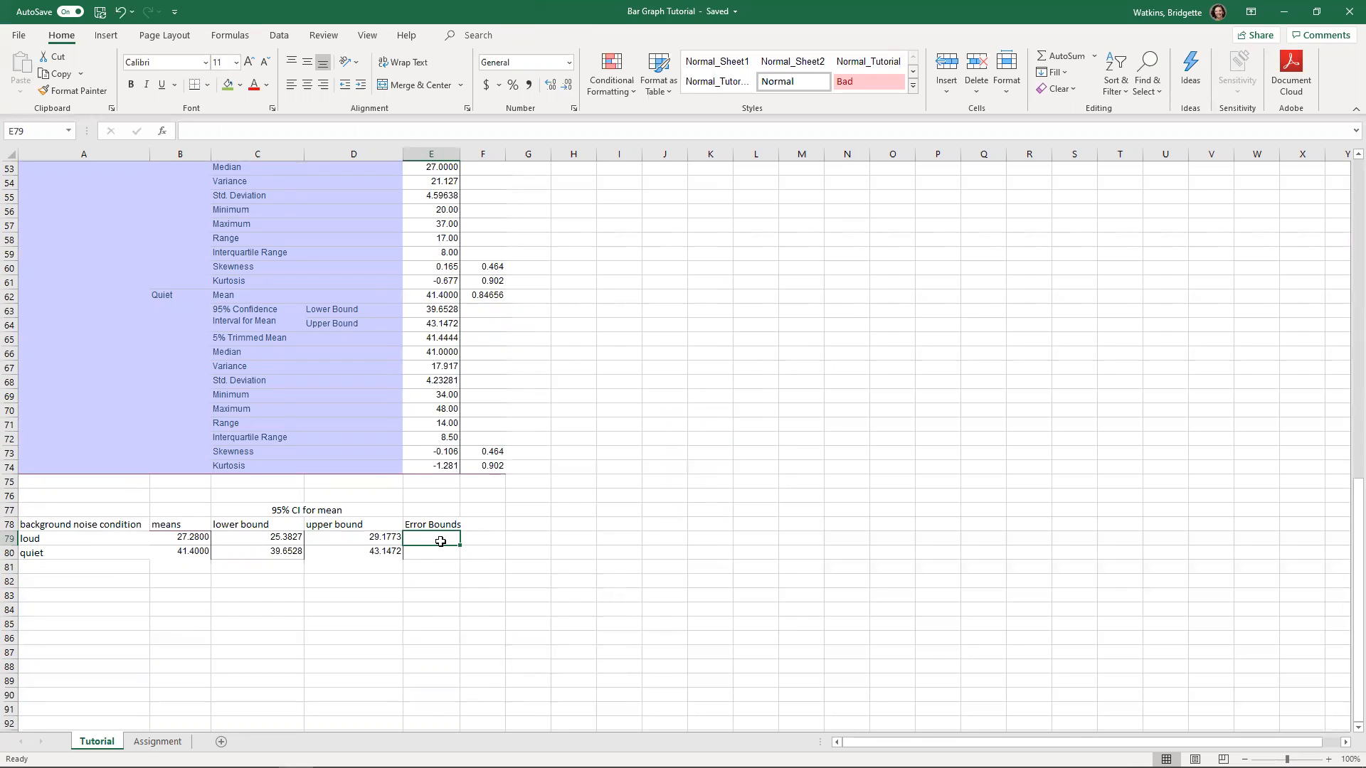
pyautogui.write('=(')
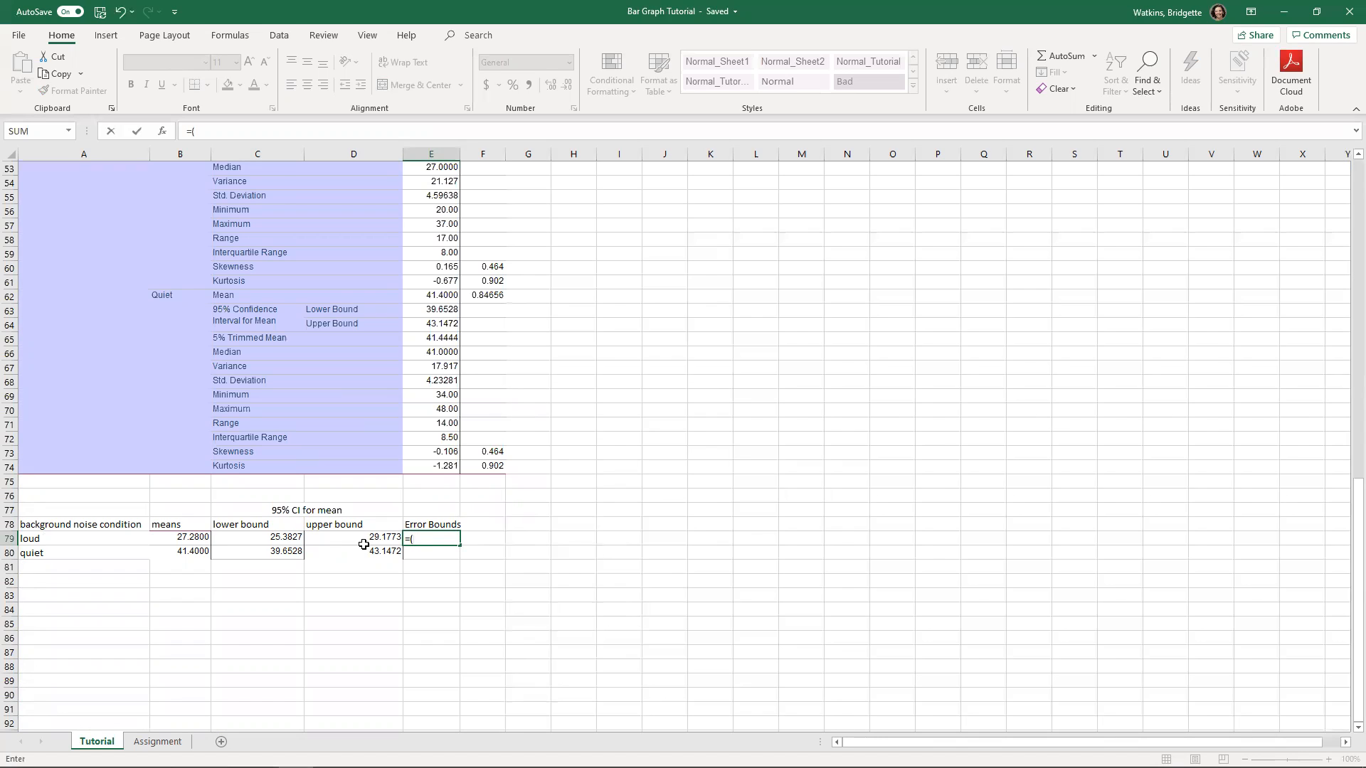
pyautogui.click(338, 537)
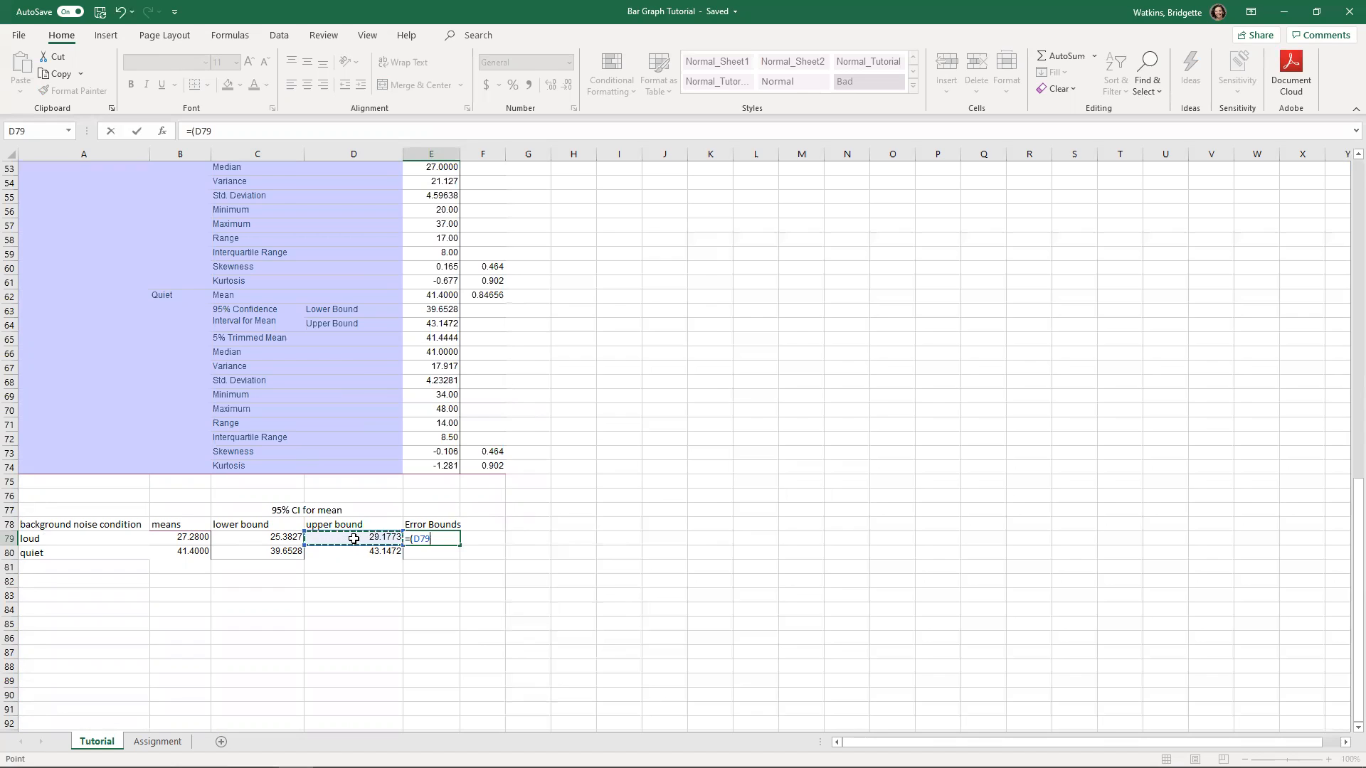
pyautogui.write('-')
pyautogui.click(261, 541)
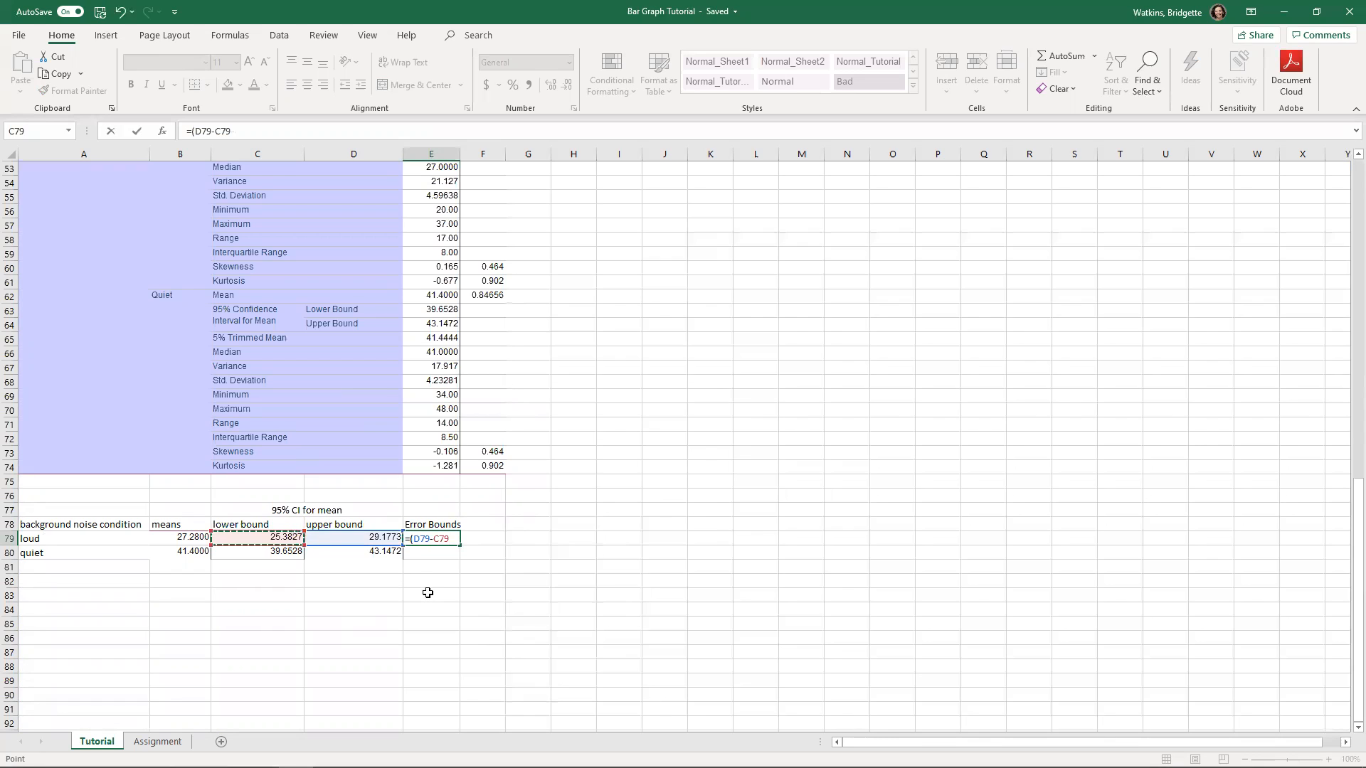
pyautogui.write(')/2')
pyautogui.press('Return')
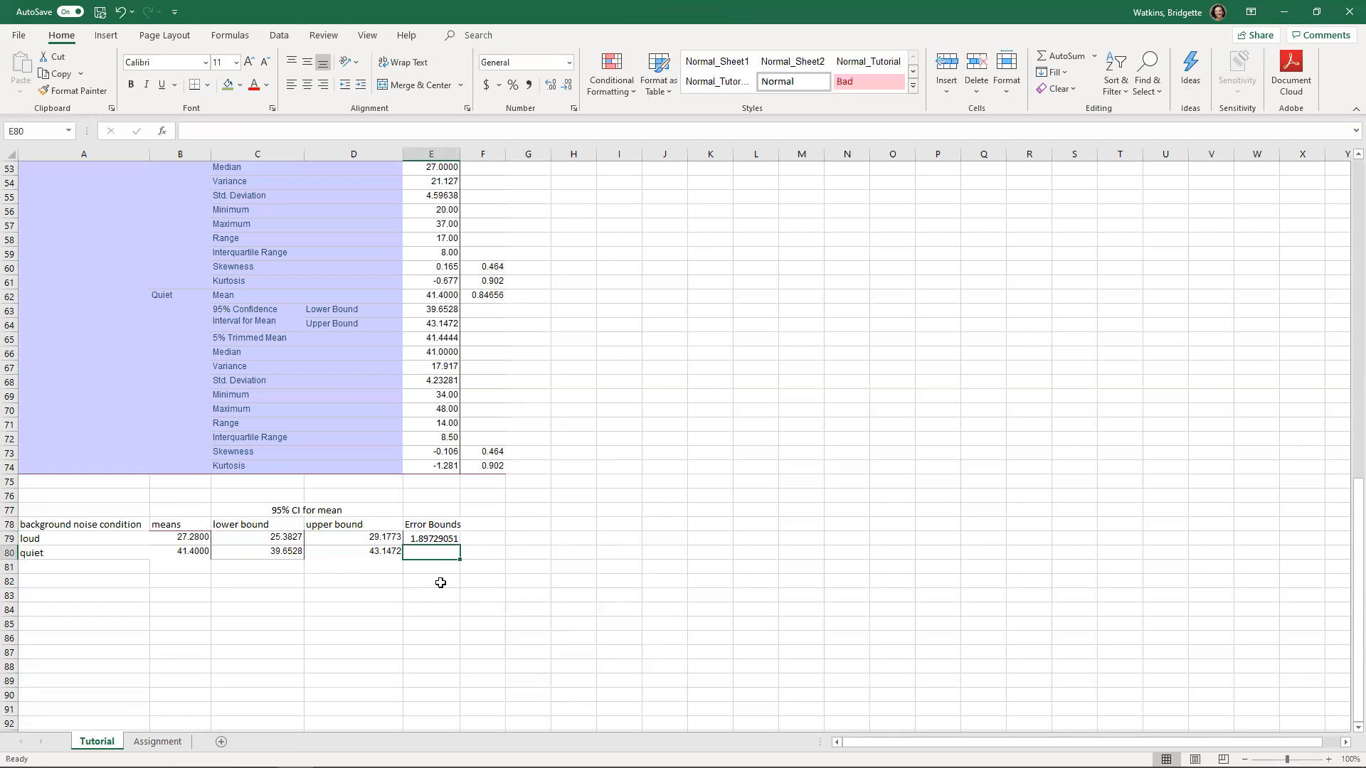
# Review the loud error bound in E79 against the mean in B79, the chart's Loud bar and the confidence bounds in E50:E51
pyautogui.click(429, 542)
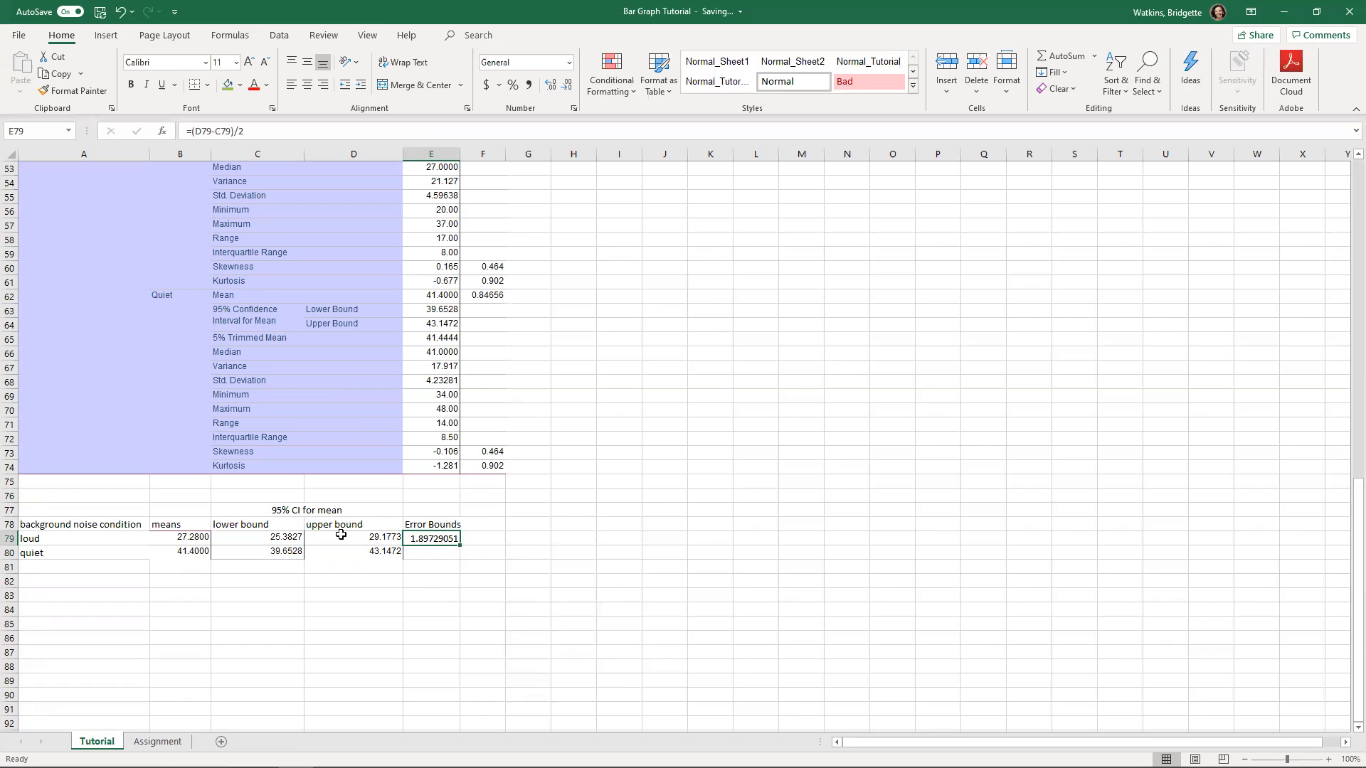
pyautogui.click(201, 540)
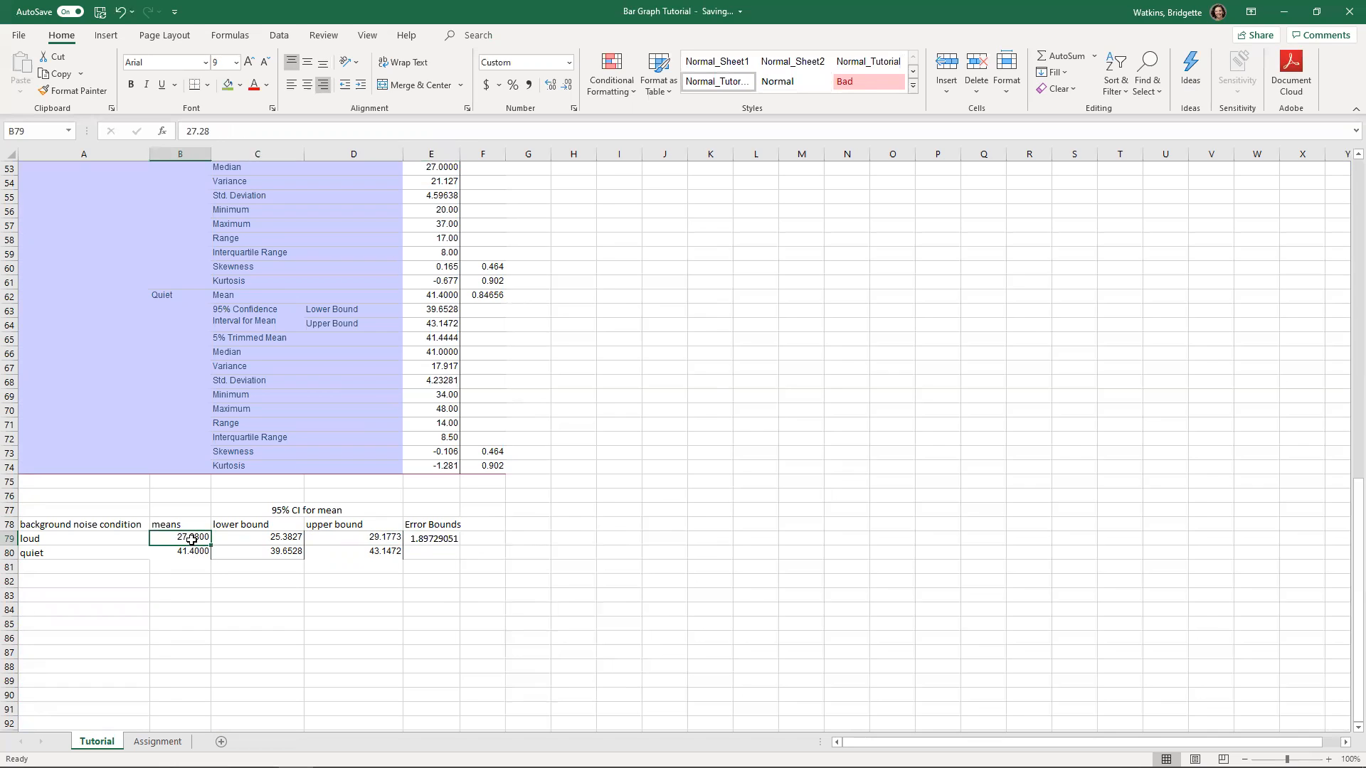
pyautogui.click(438, 539)
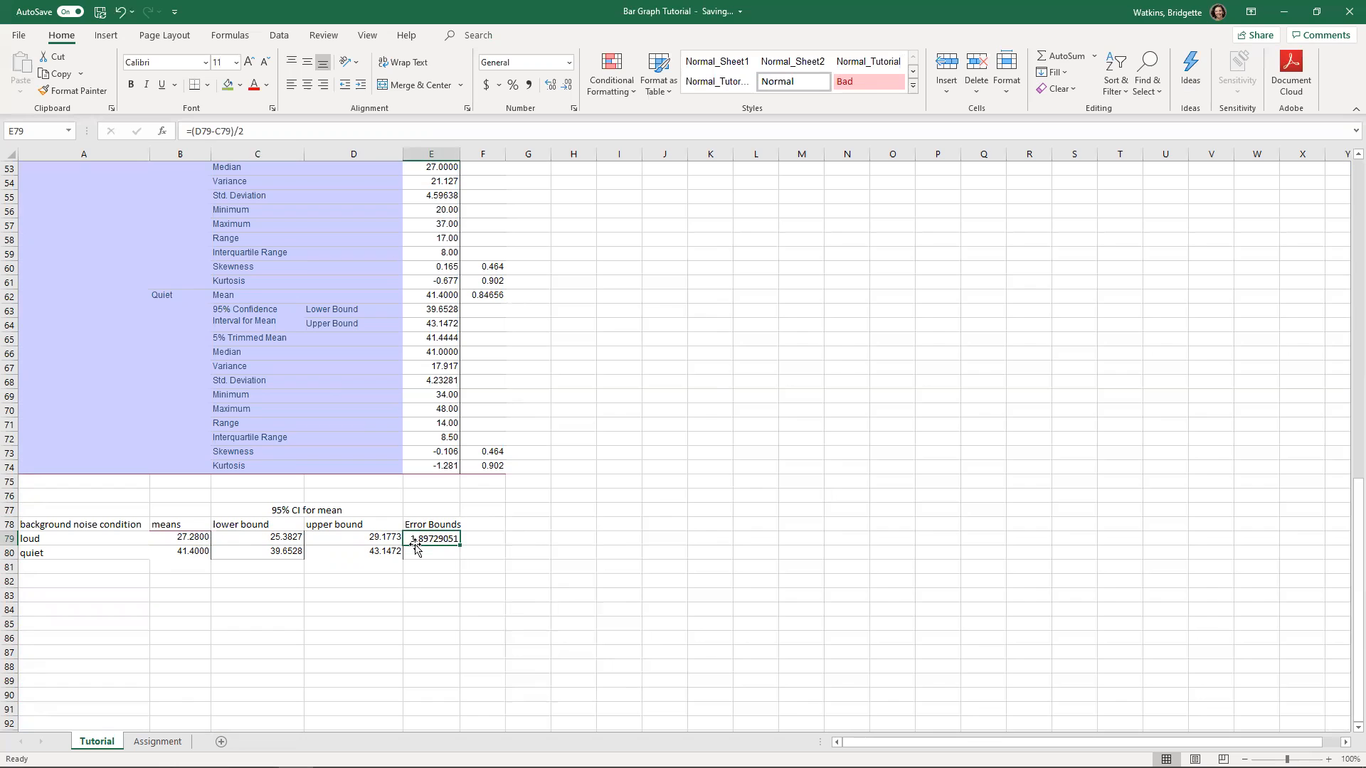
pyautogui.click(201, 539)
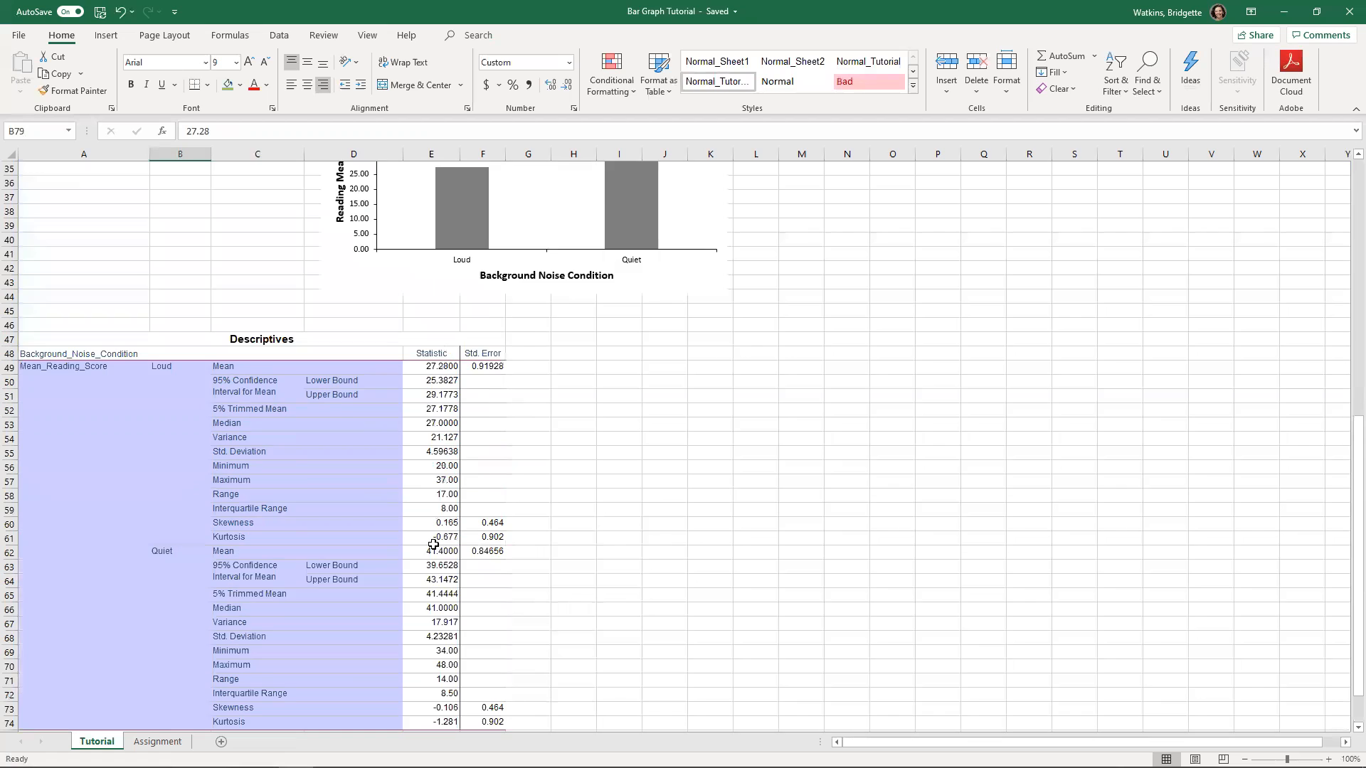
pyautogui.scroll(8, 446, 540)
pyautogui.click(443, 274)
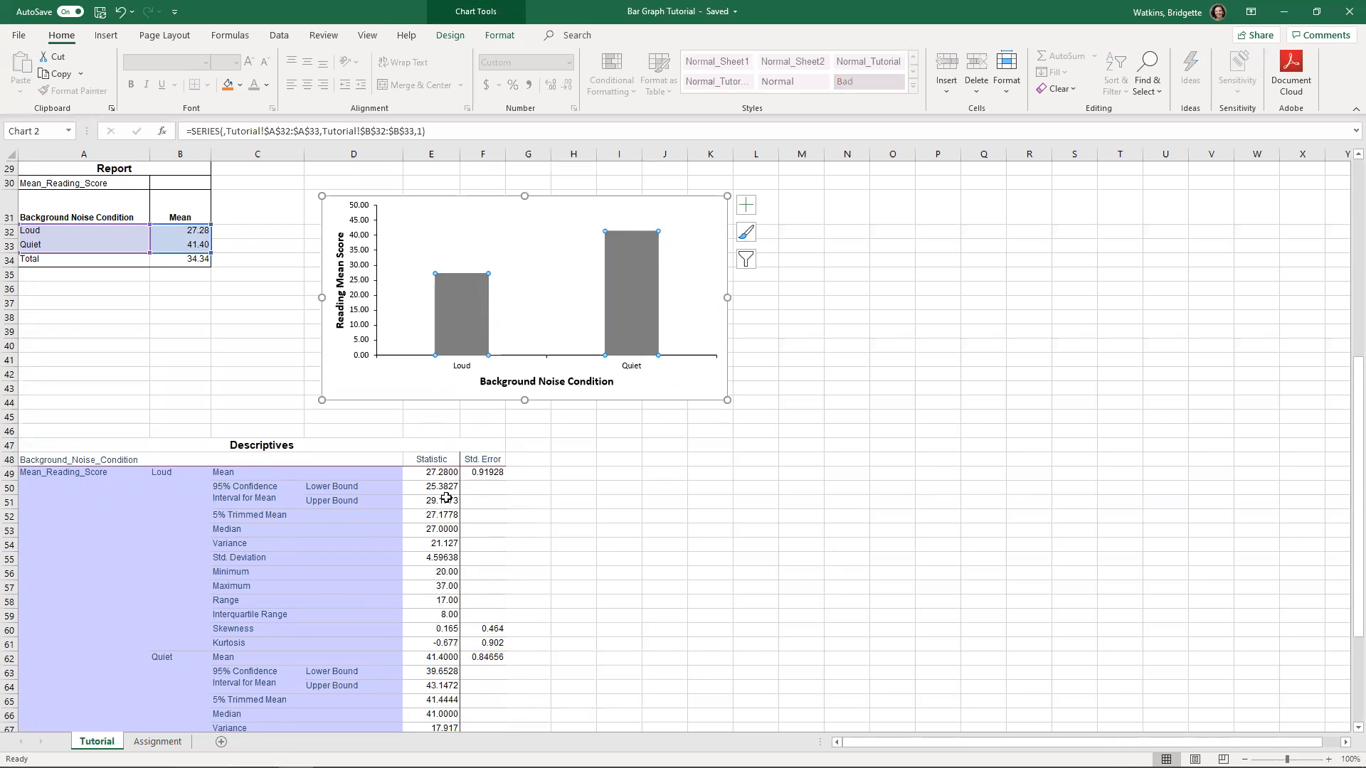
pyautogui.moveTo(444, 486); pyautogui.dragTo(445, 500)
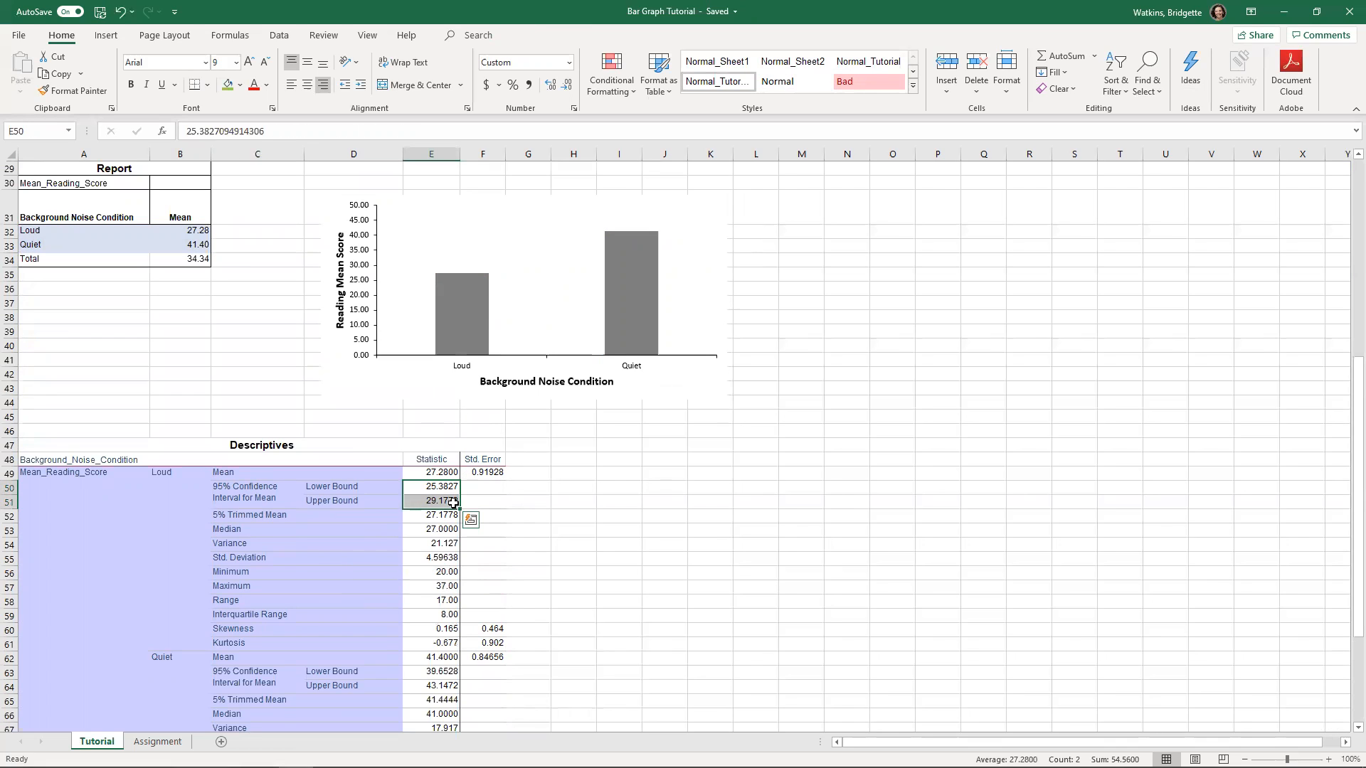
# Calculate the quiet error bound in E80 as half the confidence interval's width with the formula =(D80-C80)/2
pyautogui.scroll(-8, 488, 508)
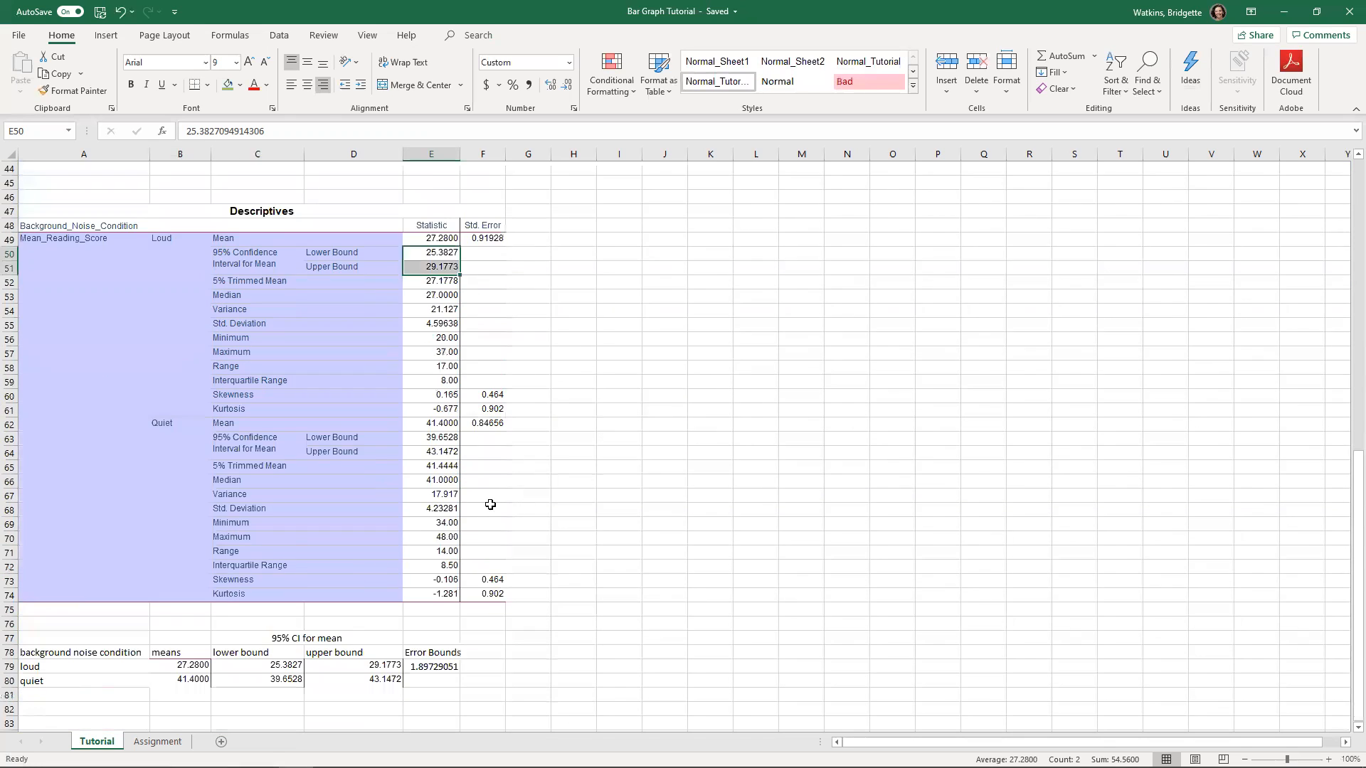
pyautogui.click(427, 553)
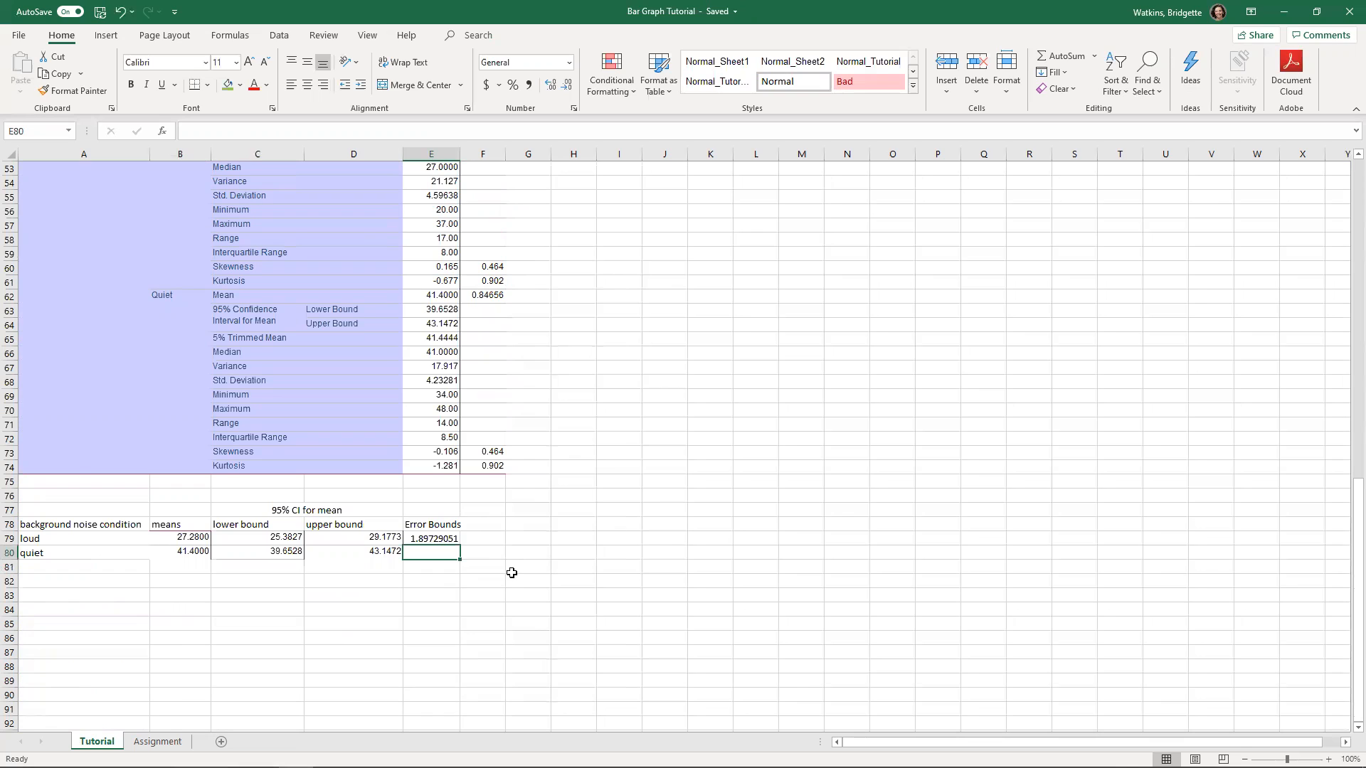
pyautogui.write('=')
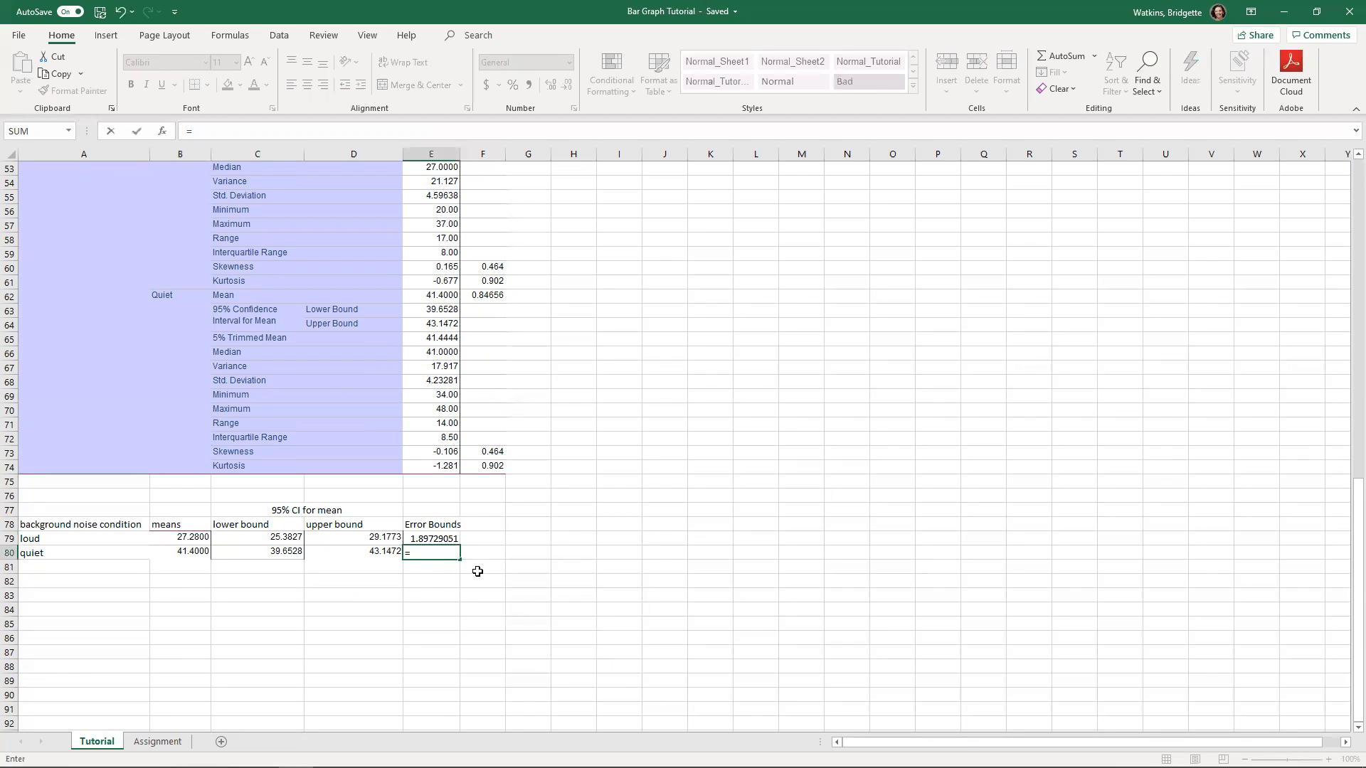
pyautogui.write('(')
pyautogui.click(350, 553)
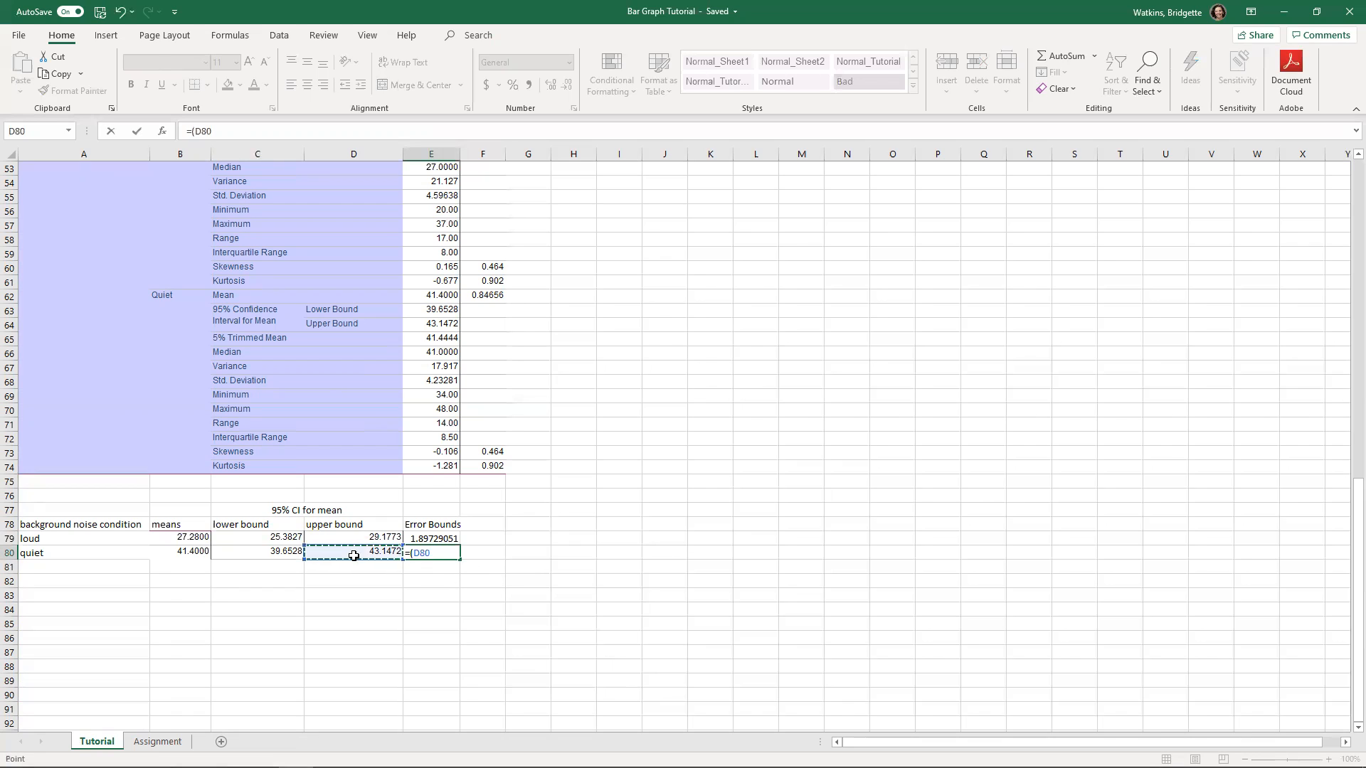
pyautogui.write('-')
pyautogui.click(292, 552)
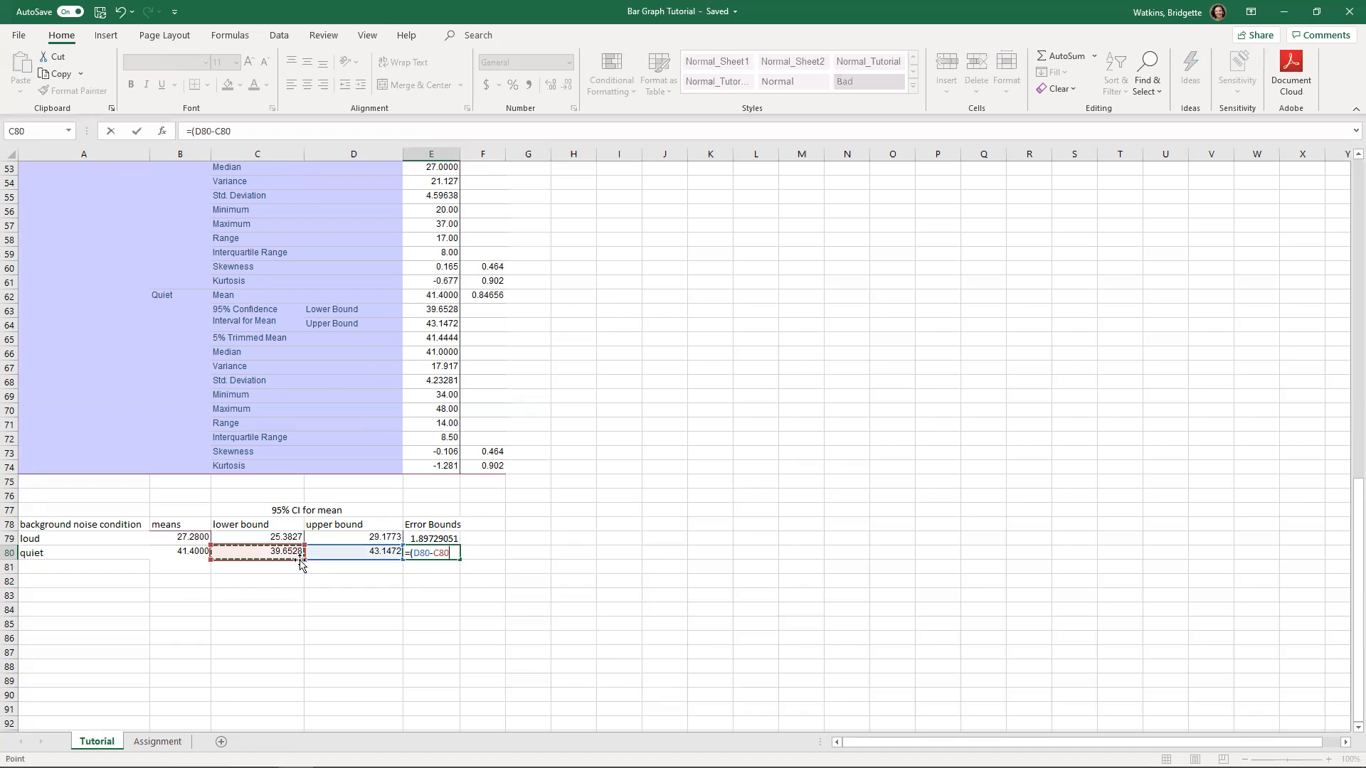
pyautogui.write(')/2')
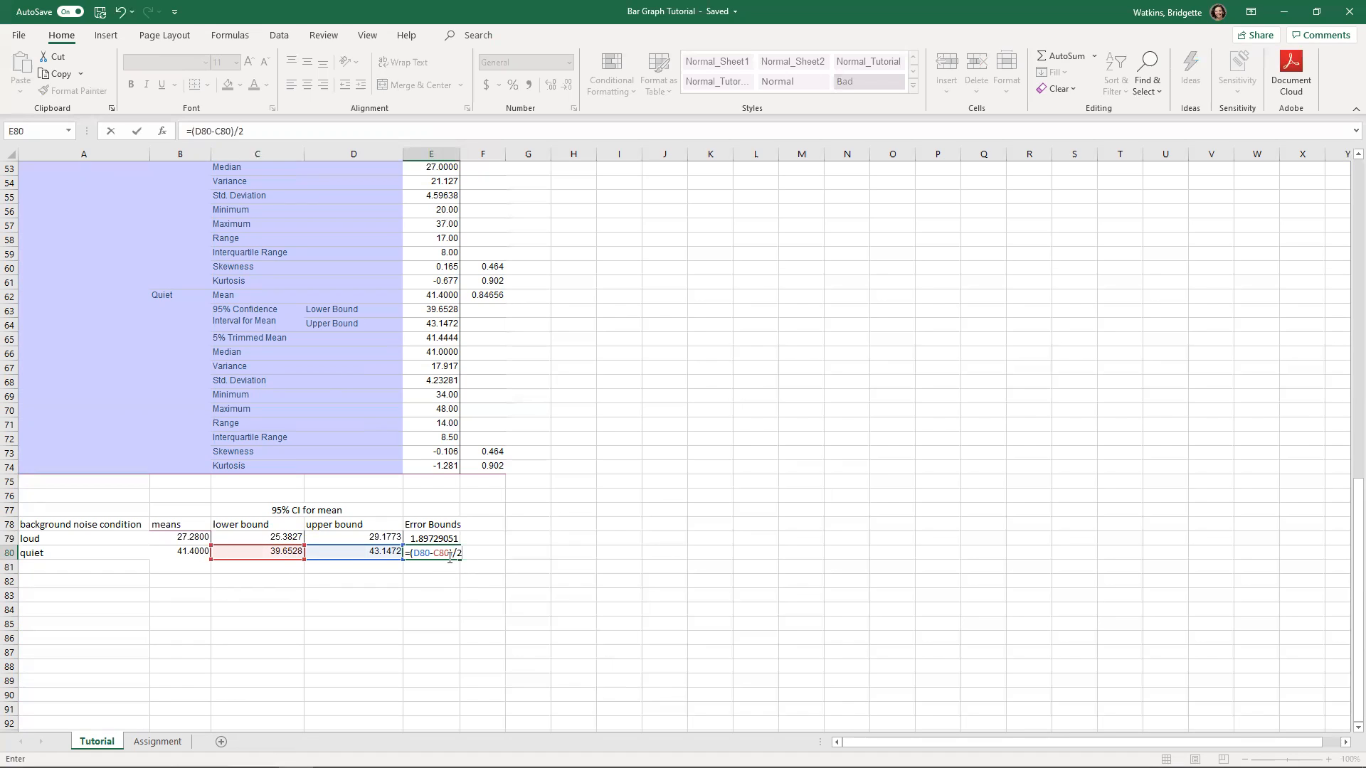
pyautogui.press('Return')
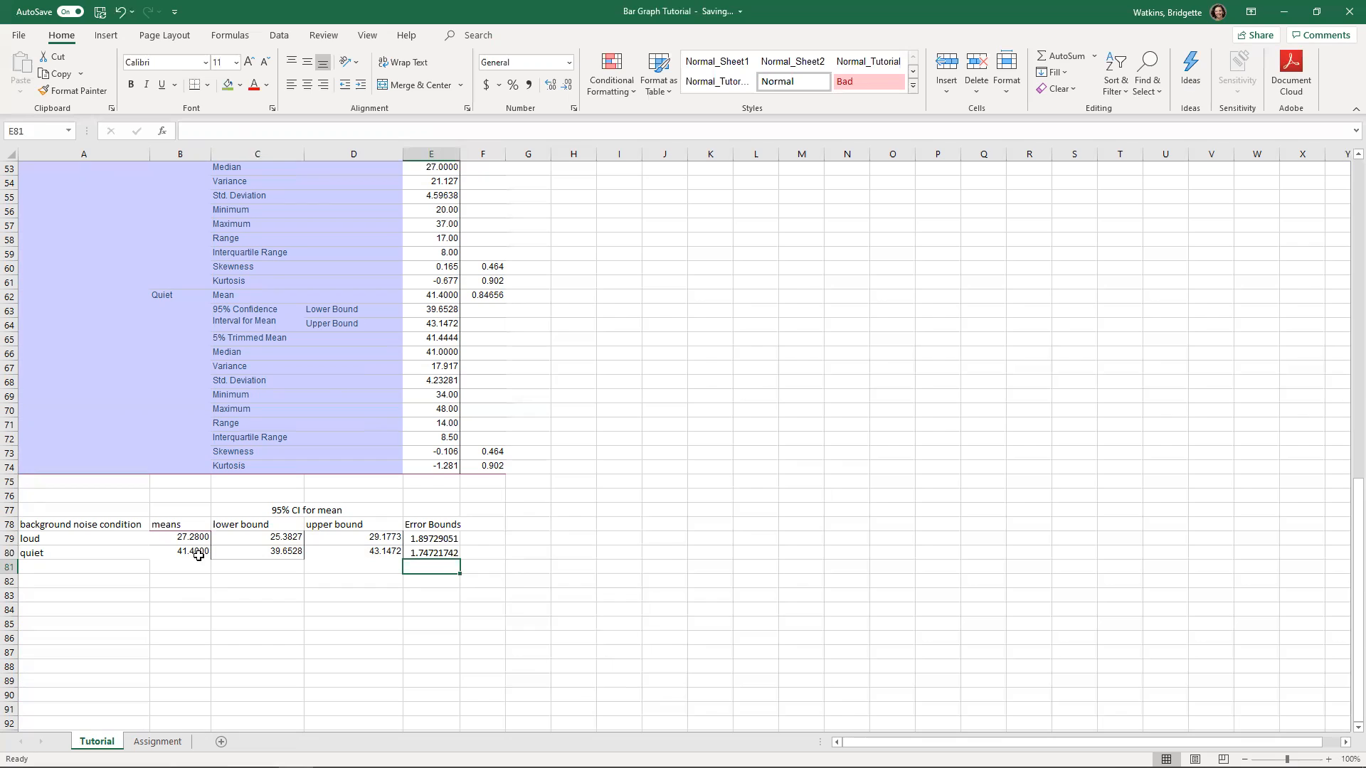
# Review the quiet error bound in E80 against the quiet mean, lower bound and upper bound in the same row
pyautogui.click(424, 555)
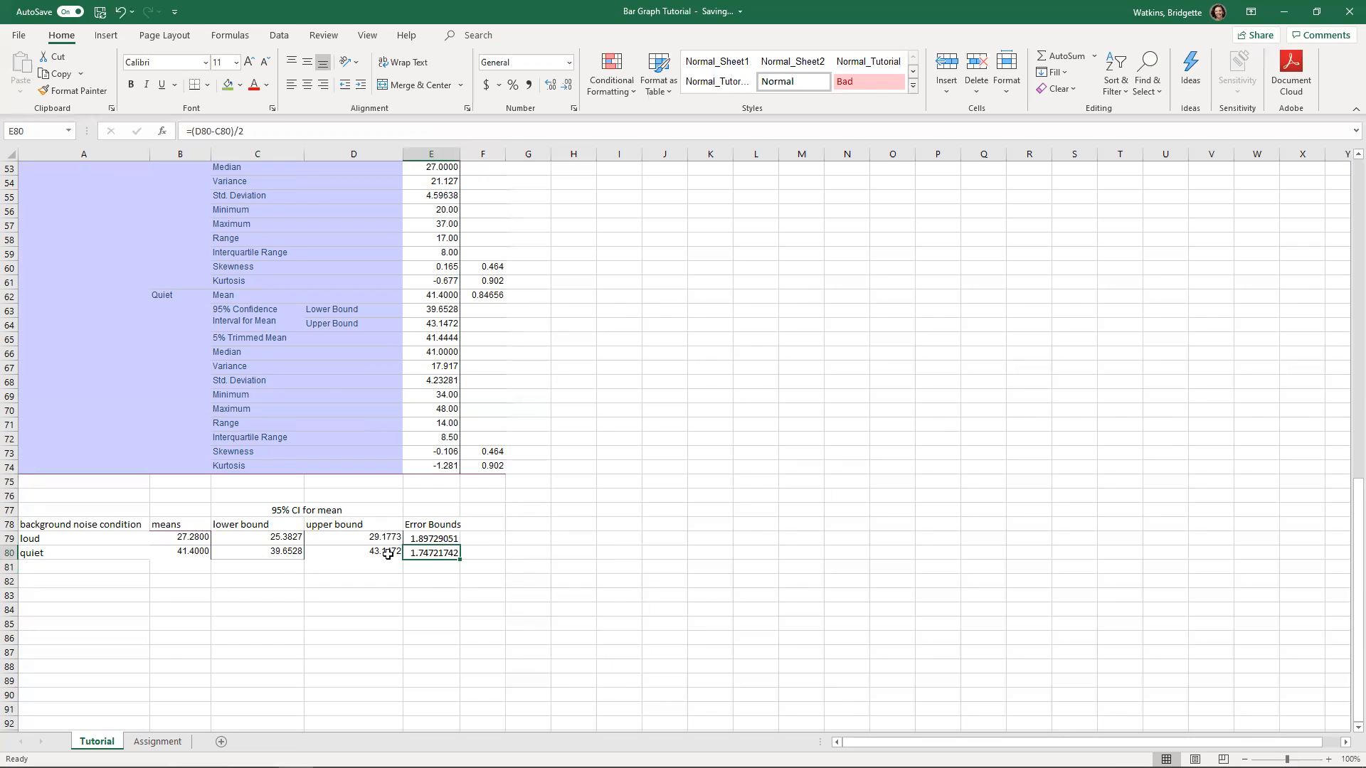
pyautogui.click(197, 554)
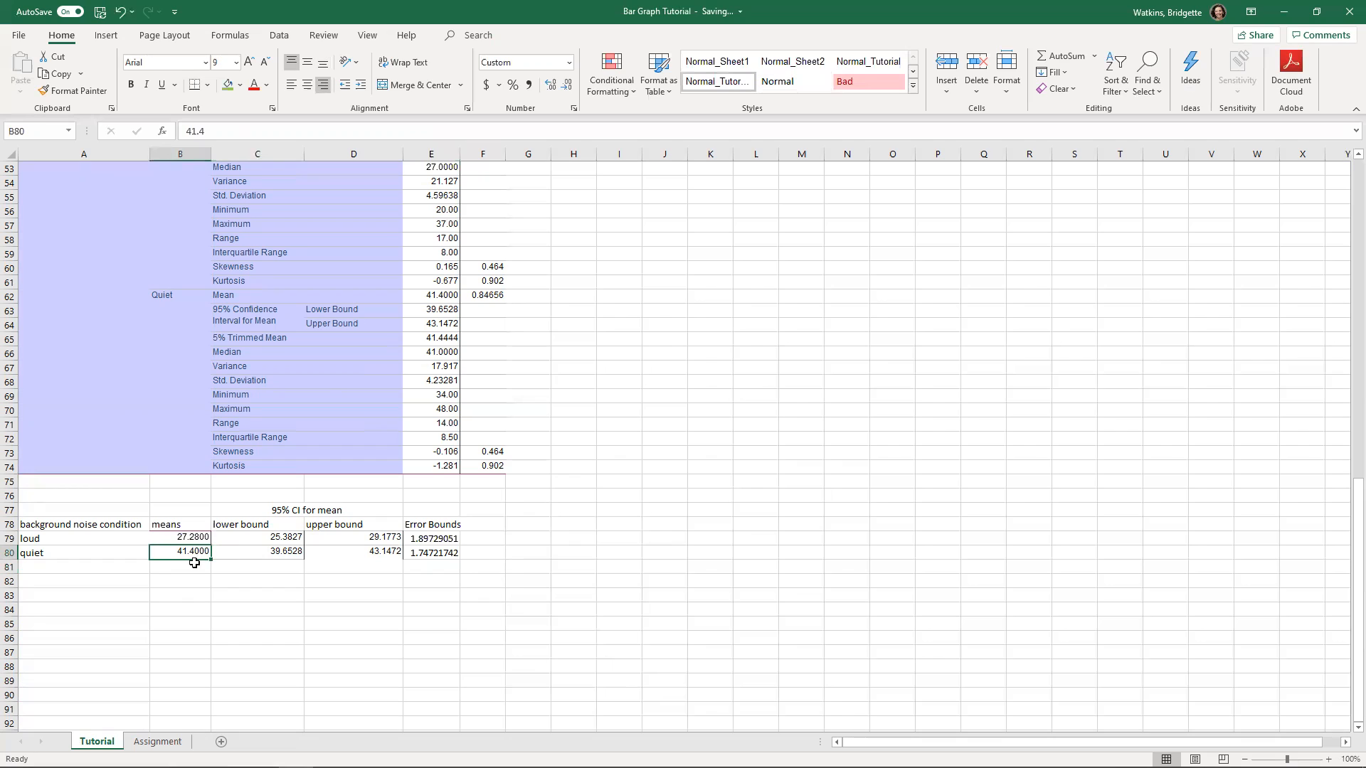
pyautogui.click(283, 554)
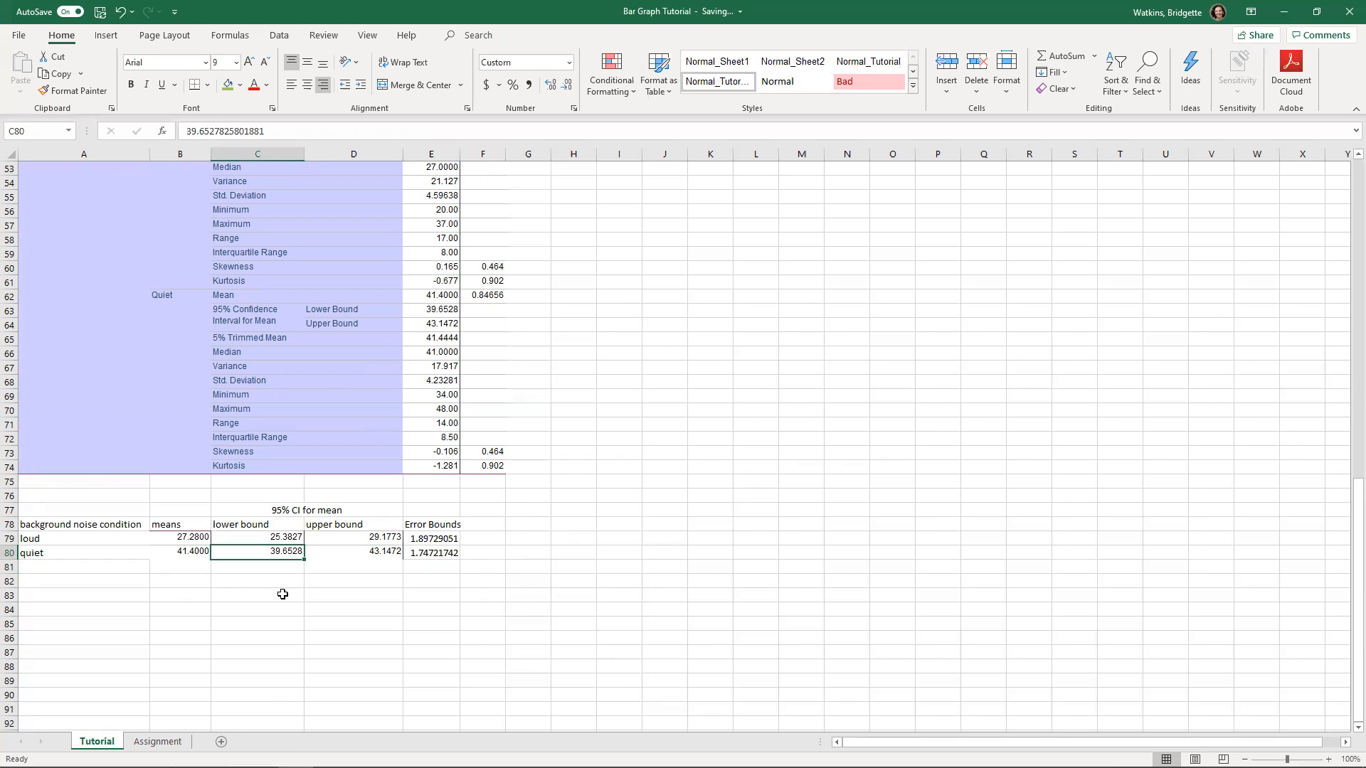
pyautogui.click(432, 557)
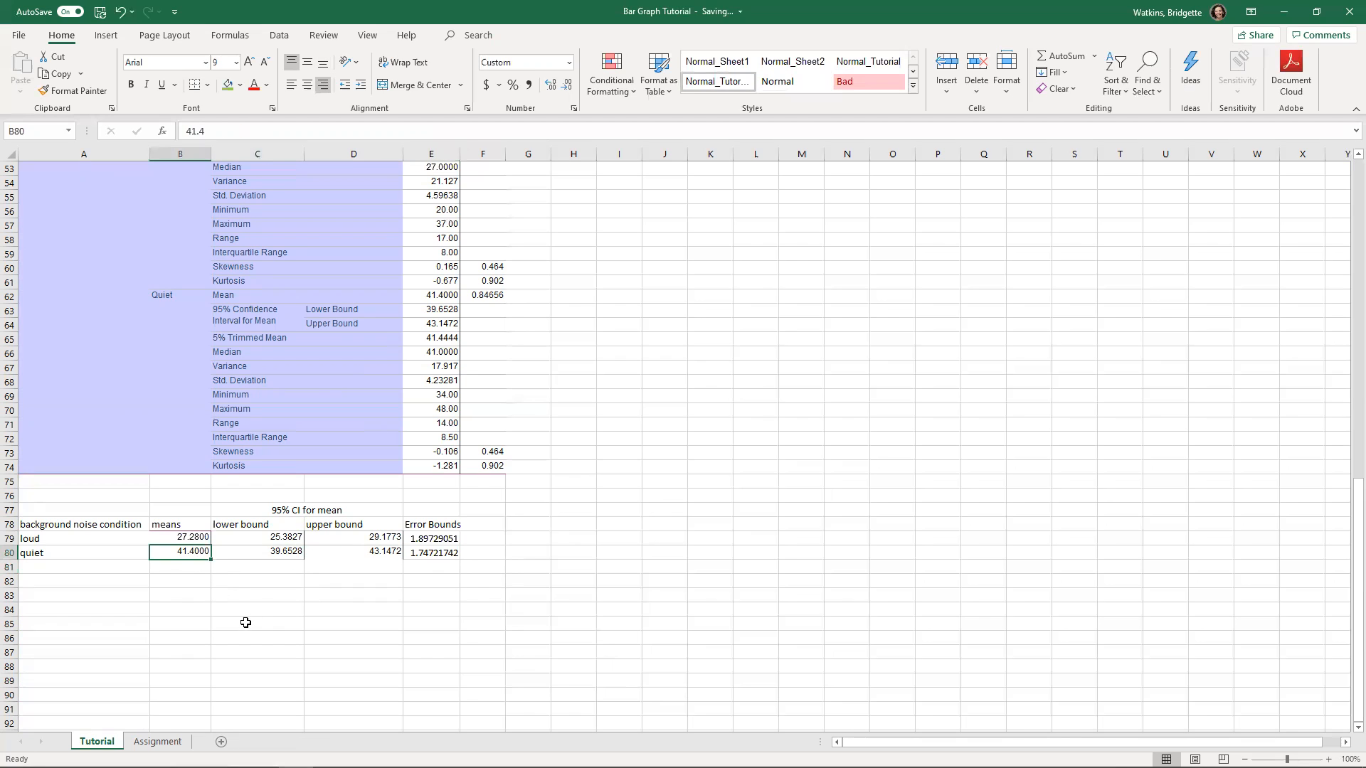
pyautogui.click(356, 554)
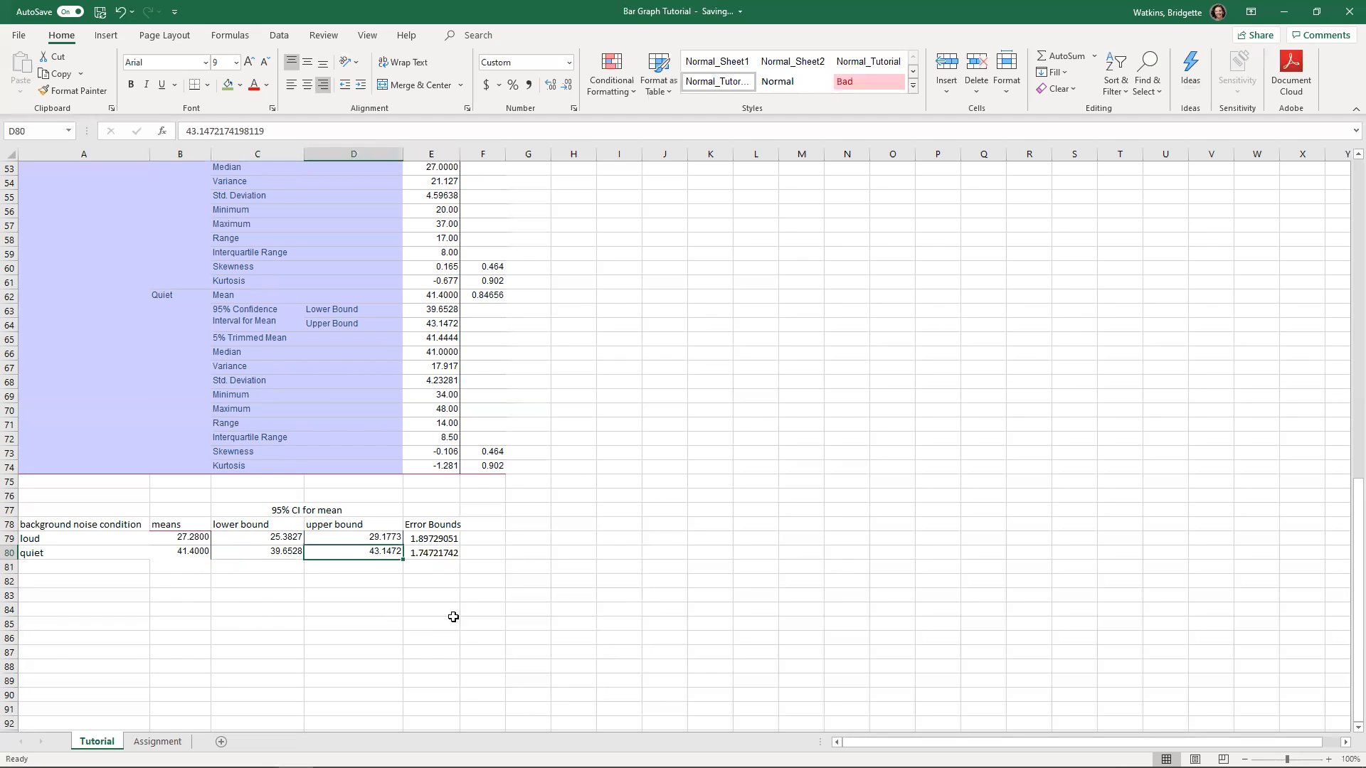
# Compare the chart's Quiet bar and the confidence bounds in E63:E64 with the quiet error bound in the Error Bounds column
pyautogui.scroll(8, 453, 617)
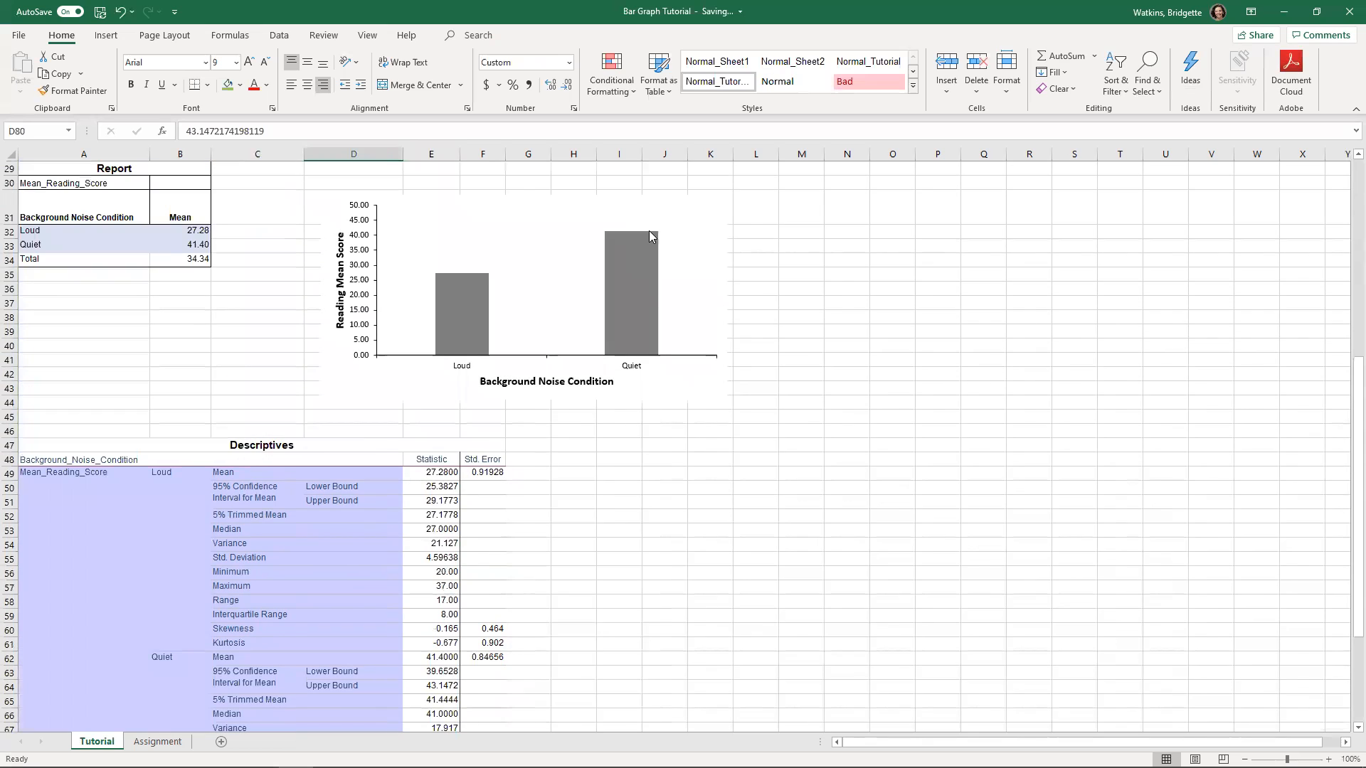
pyautogui.click(634, 246)
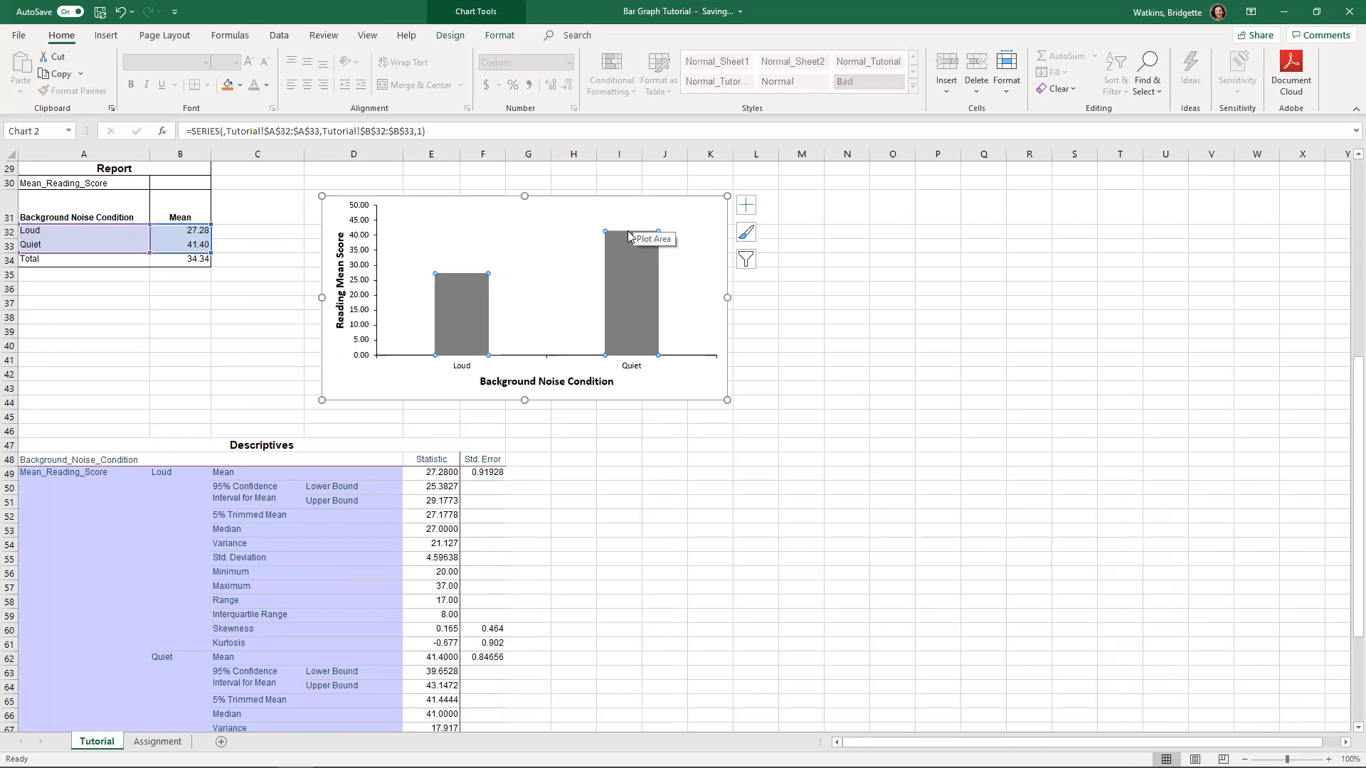
pyautogui.moveTo(629, 243)
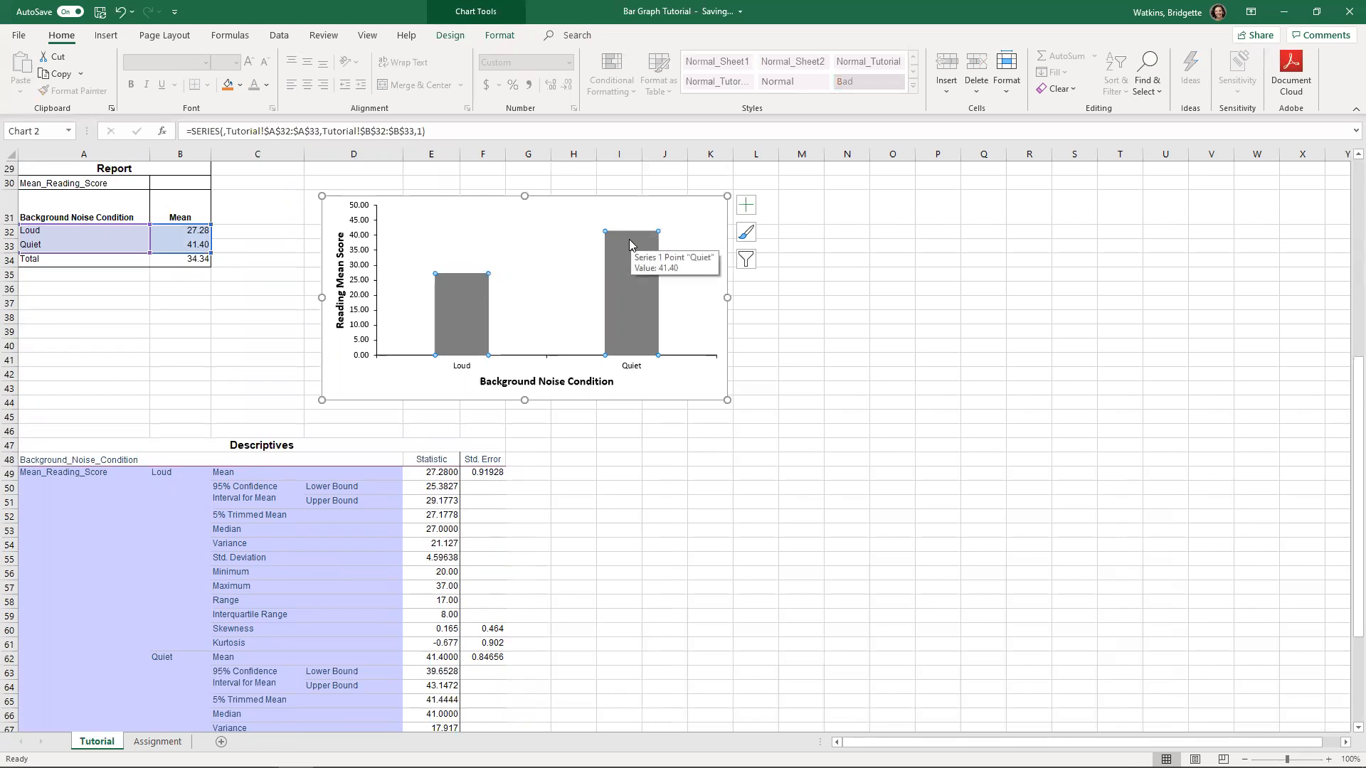
pyautogui.scroll(-3, 418, 541)
pyautogui.click(428, 522)
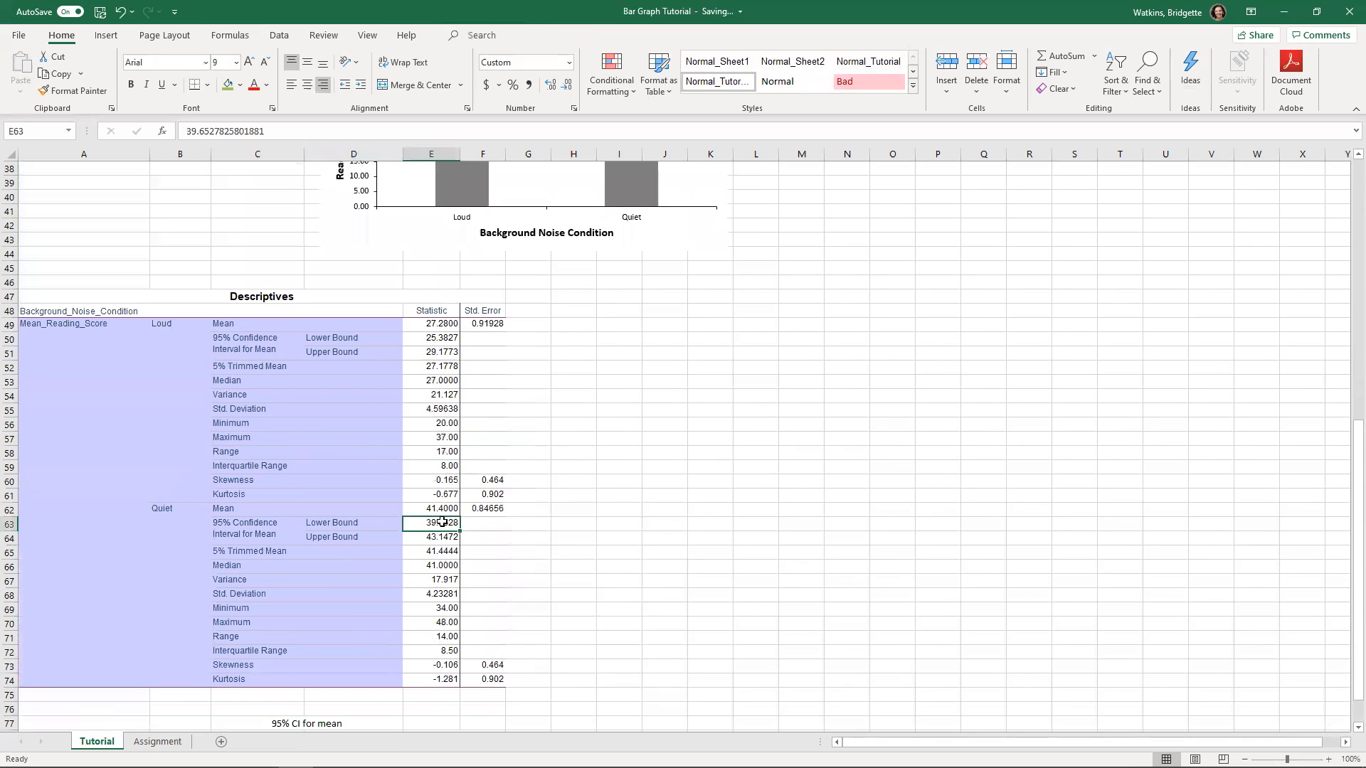
pyautogui.moveTo(438, 526); pyautogui.dragTo(441, 535)
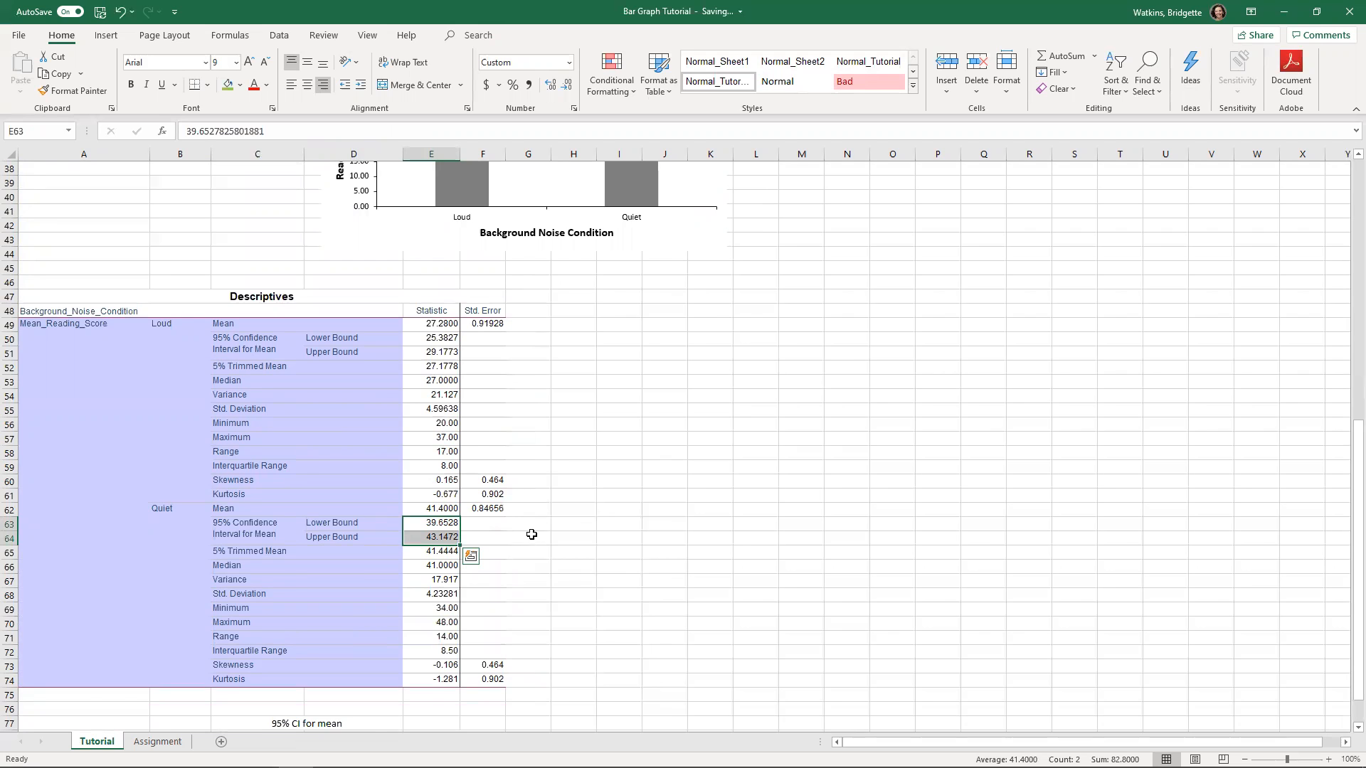
pyautogui.scroll(-6, 526, 530)
pyautogui.click(435, 510)
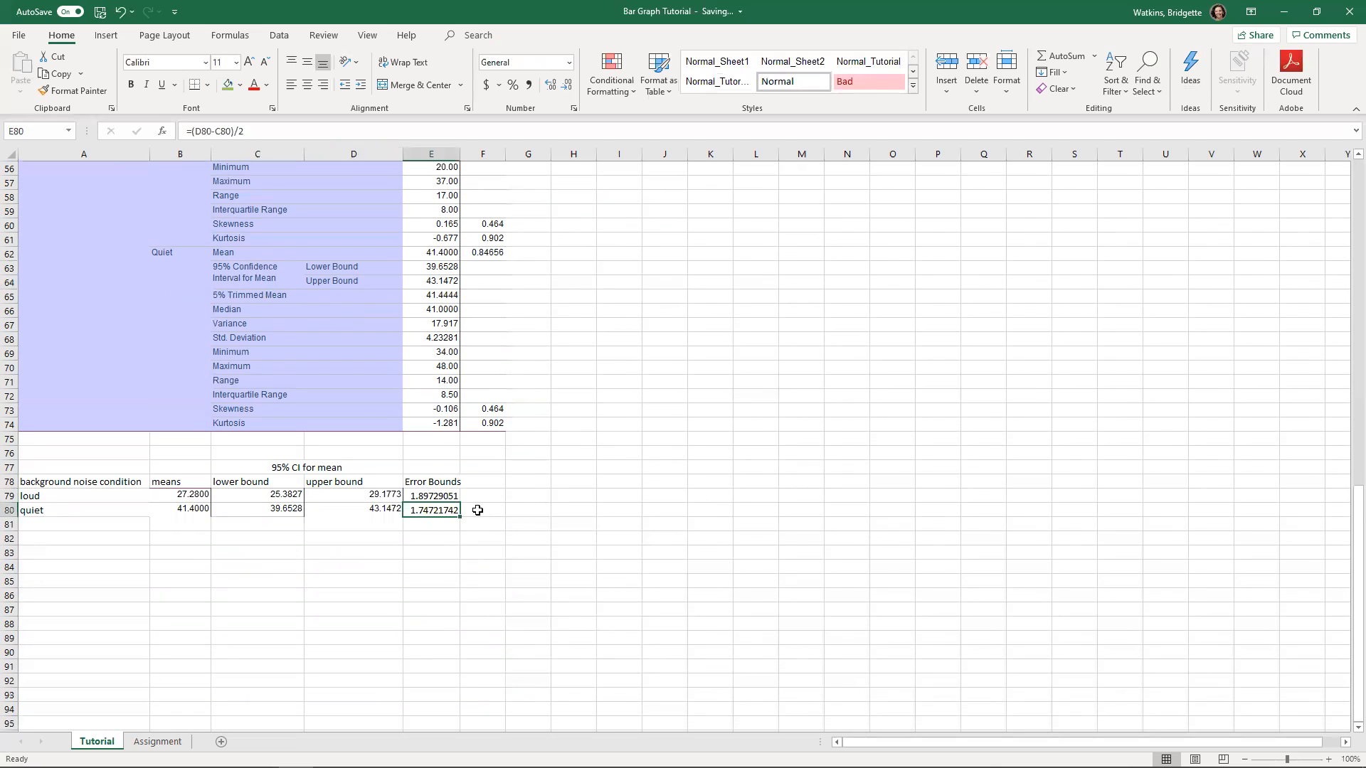
pyautogui.click(419, 483)
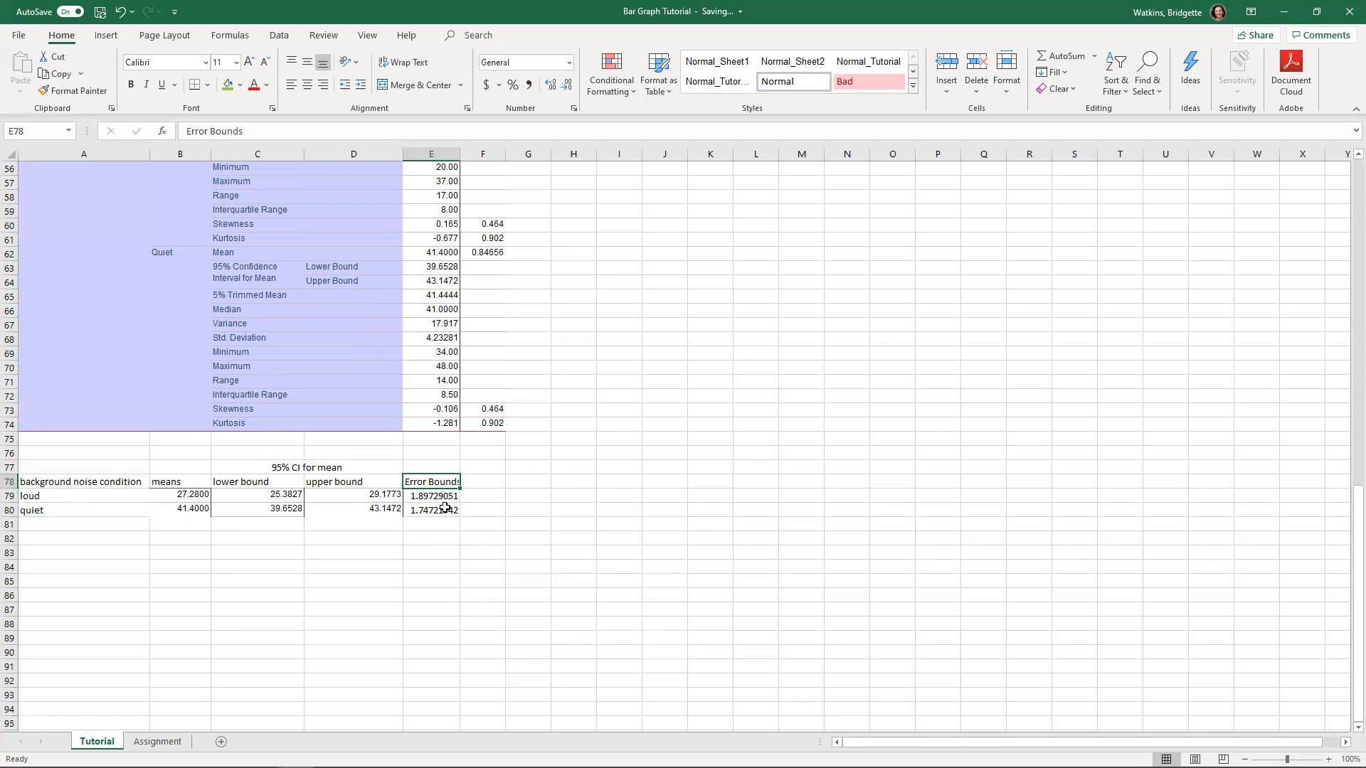
# Select the background noise conditions and their means, including the headings, in A78:B80
pyautogui.scroll(-3, 244, 561)
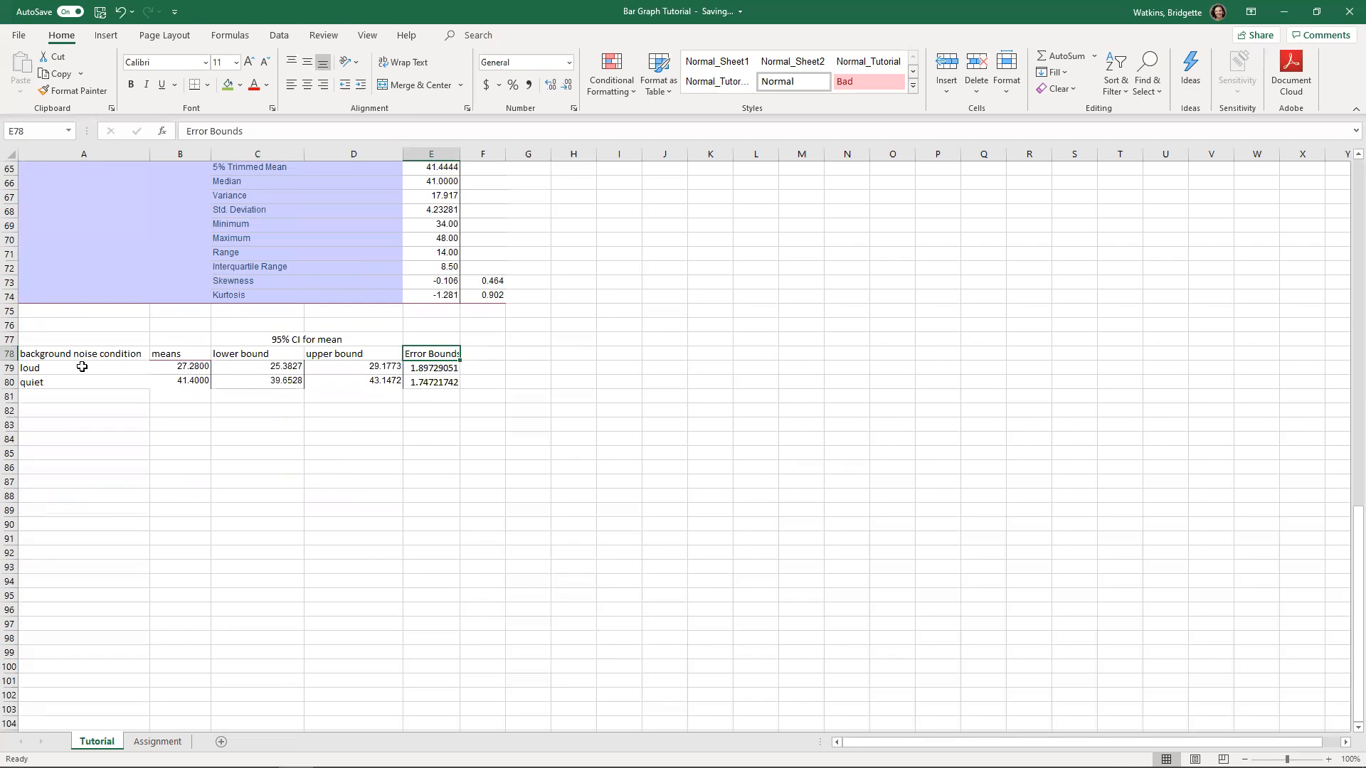
pyautogui.moveTo(79, 361); pyautogui.dragTo(170, 379)
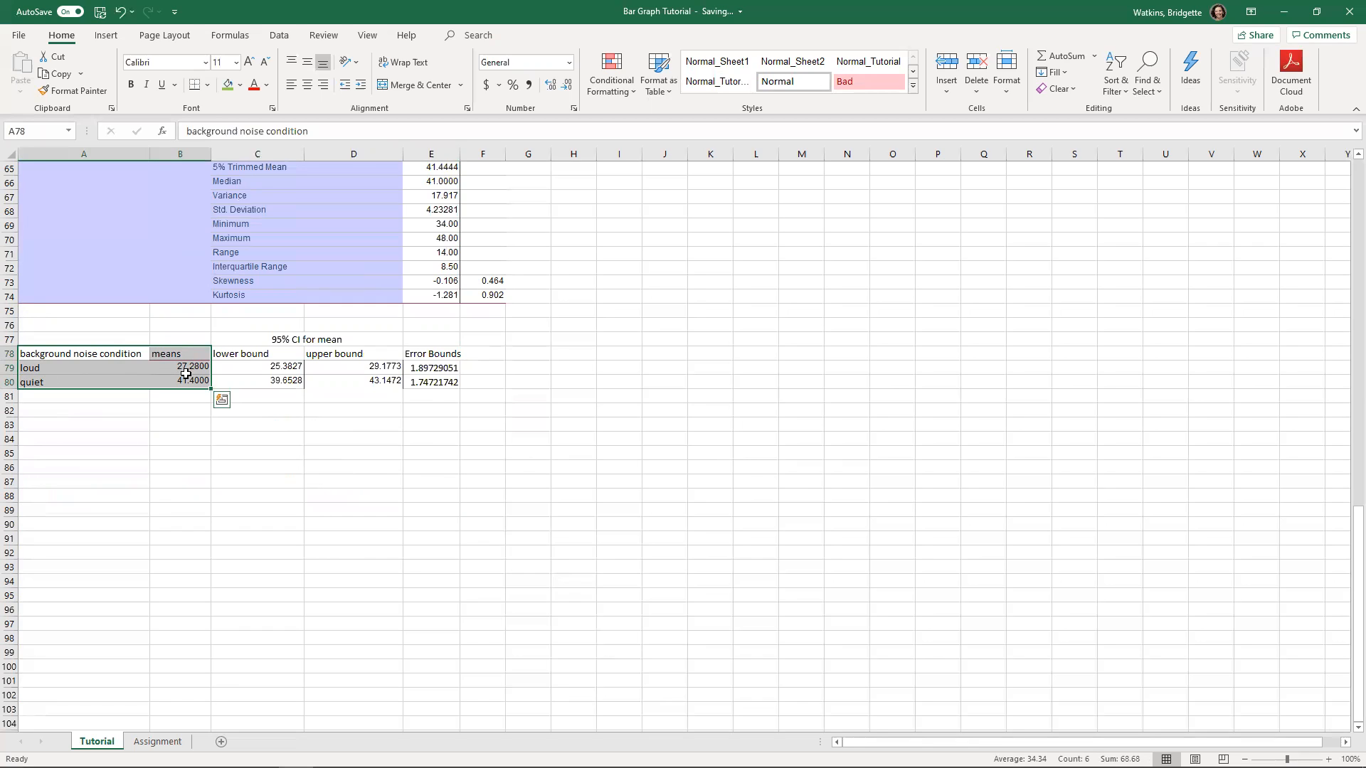
# Try a clustered column chart of the selected means through Quick Analysis, and undo its insertion
pyautogui.click(222, 401)
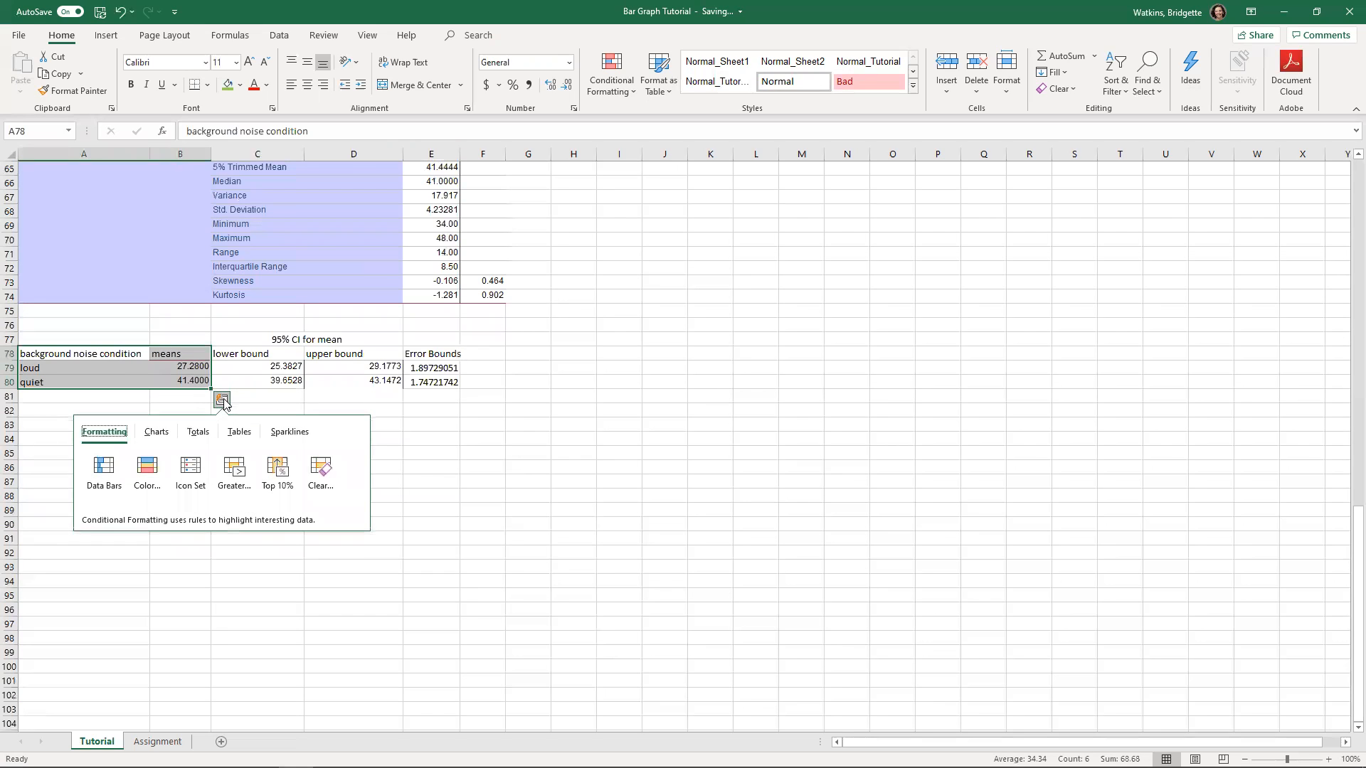
pyautogui.click(157, 432)
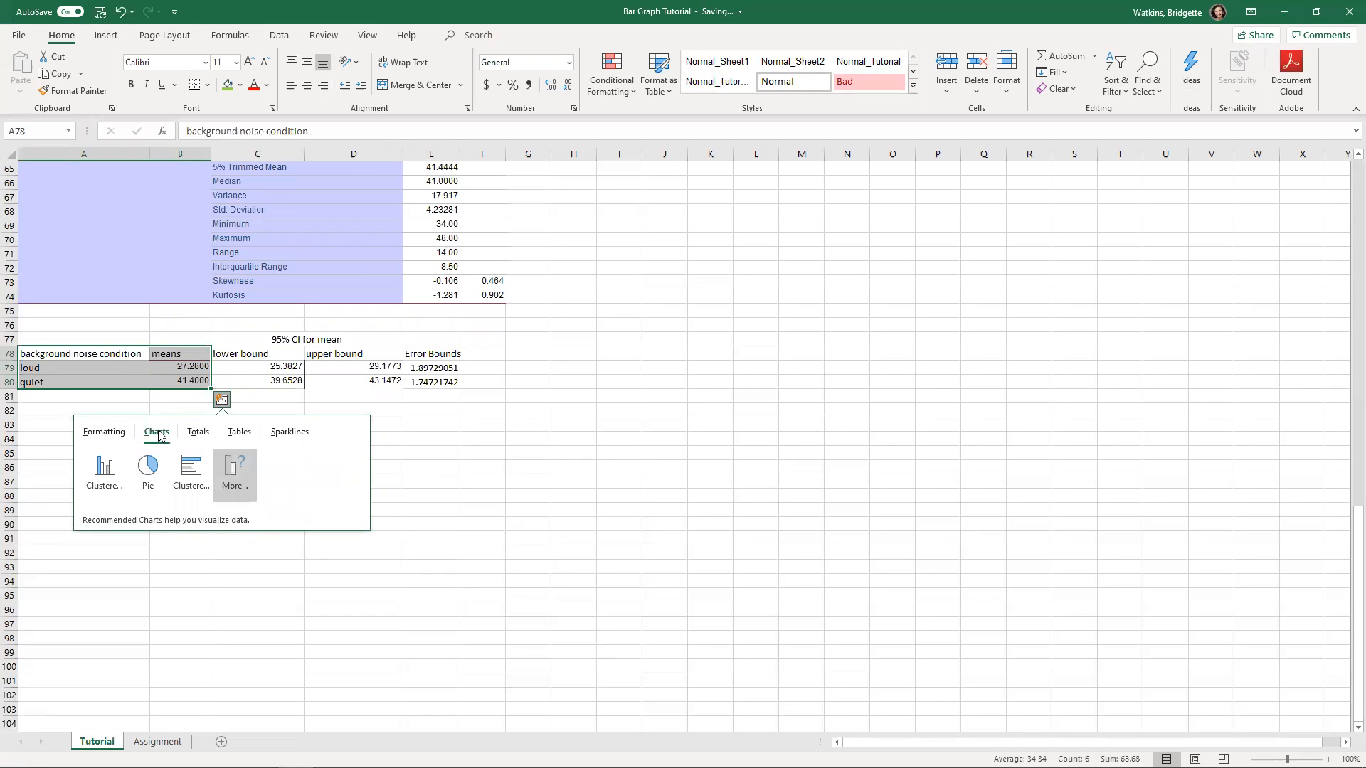
pyautogui.click(101, 481)
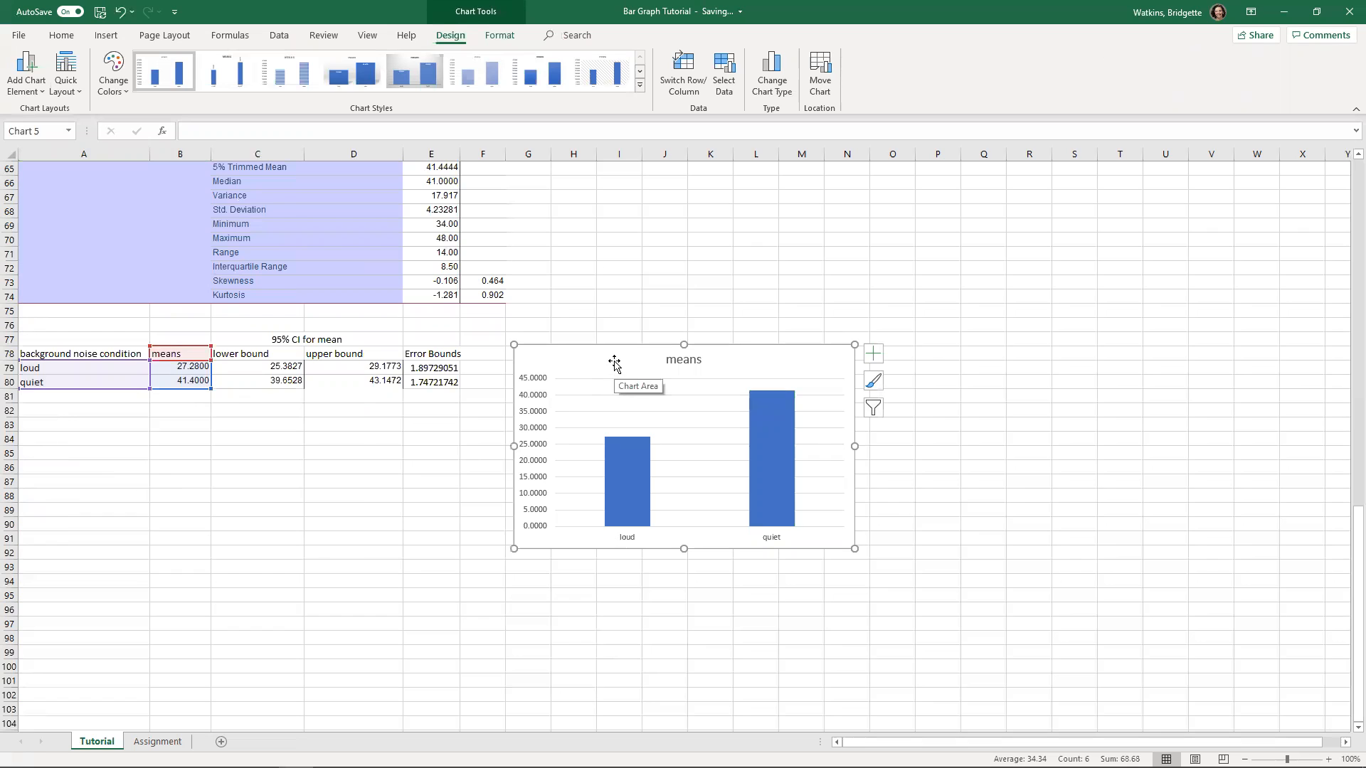
pyautogui.hotkey('ctrl', 'z')
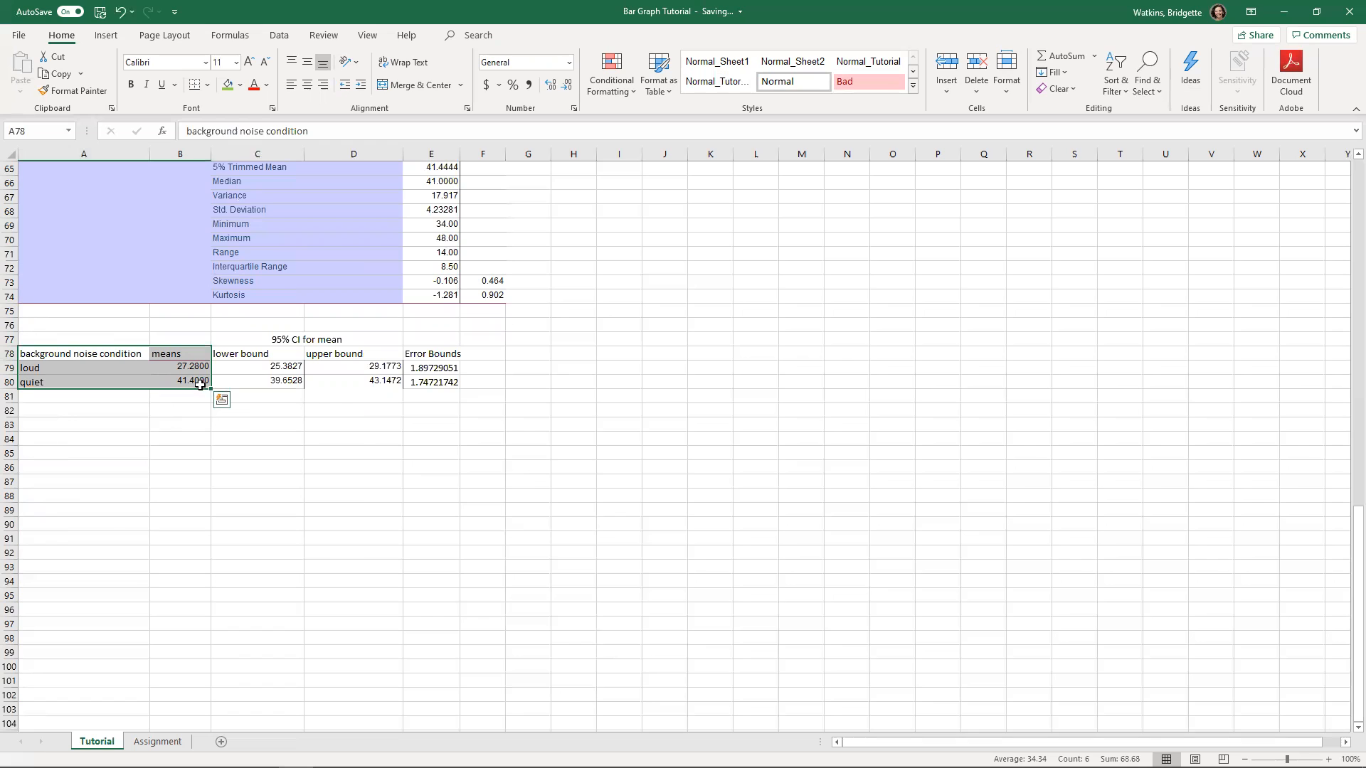
# Insert a 2-D clustered column chart of the means in A78:B80 and place it below the summary table
pyautogui.click(107, 37)
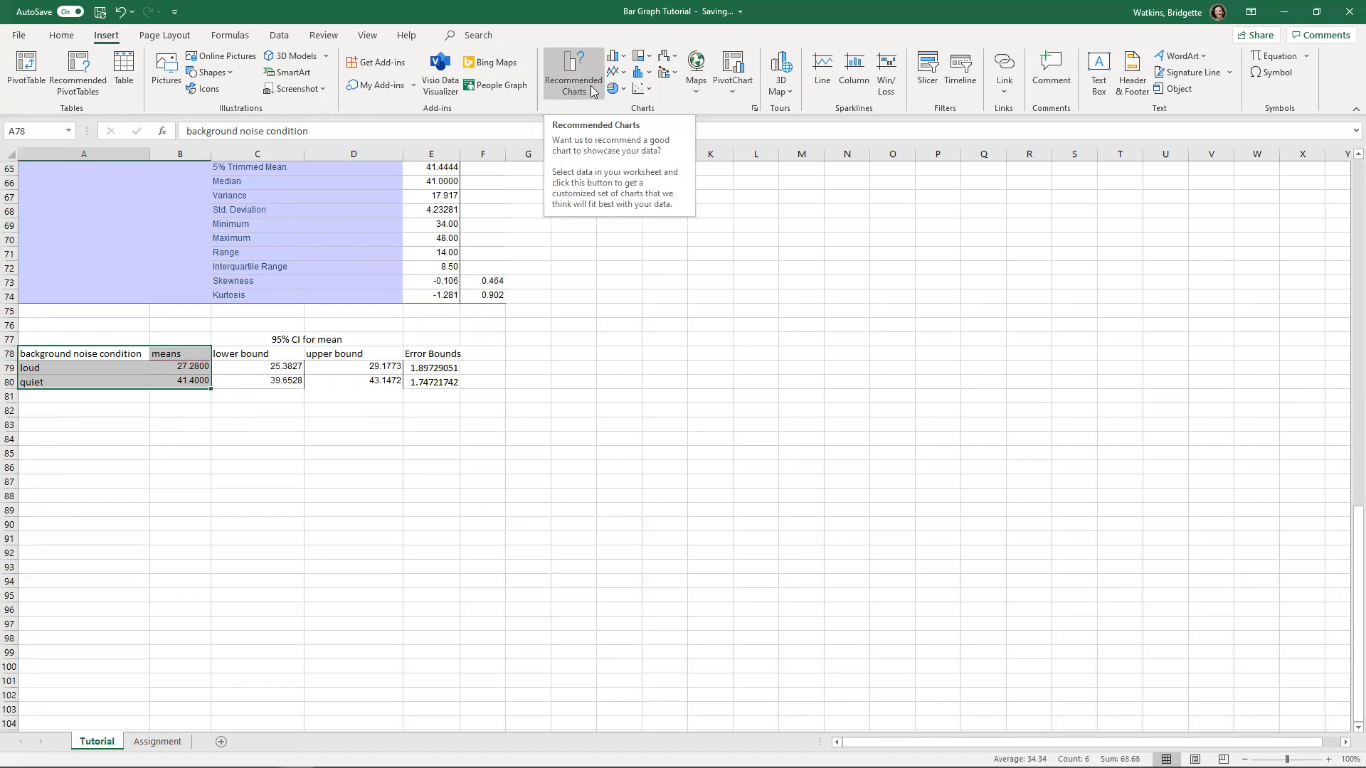
pyautogui.click(618, 56)
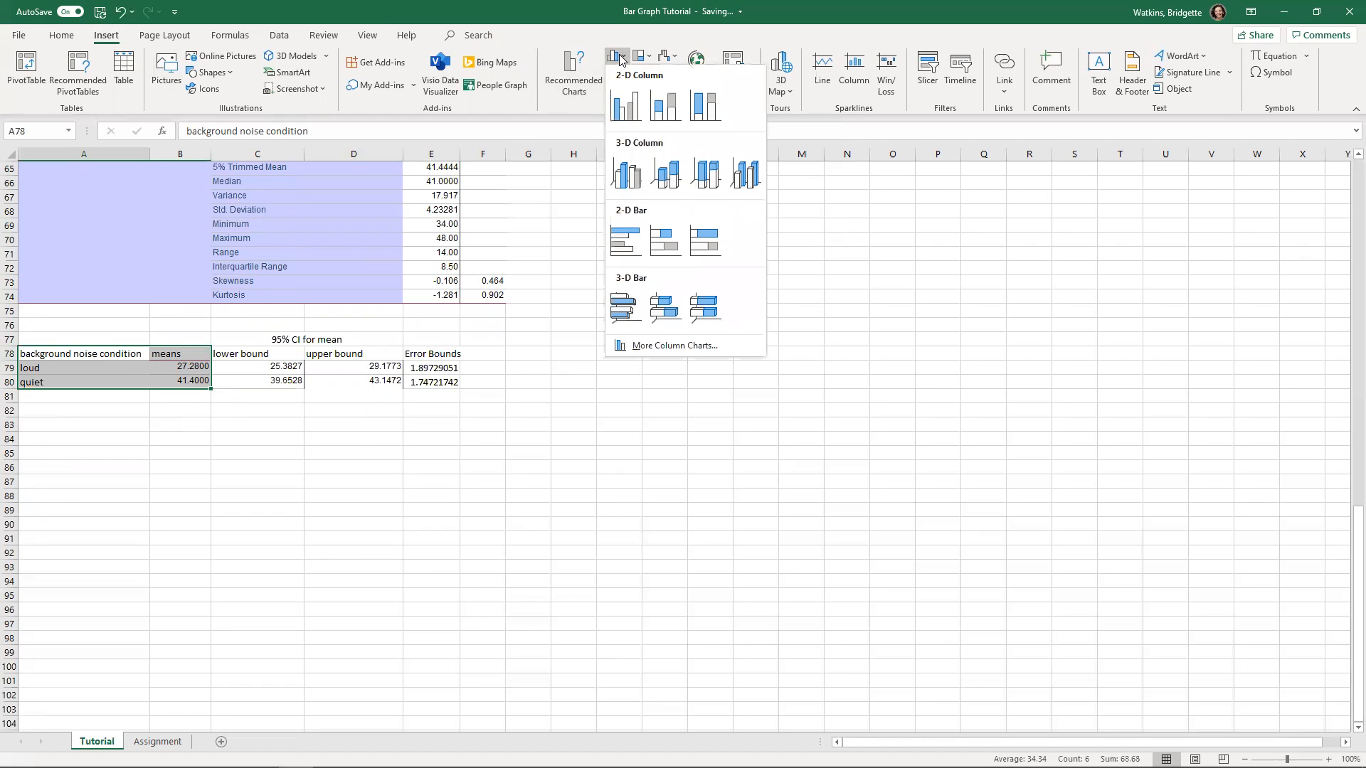
pyautogui.click(625, 107)
pyautogui.moveTo(625, 354); pyautogui.dragTo(199, 445)
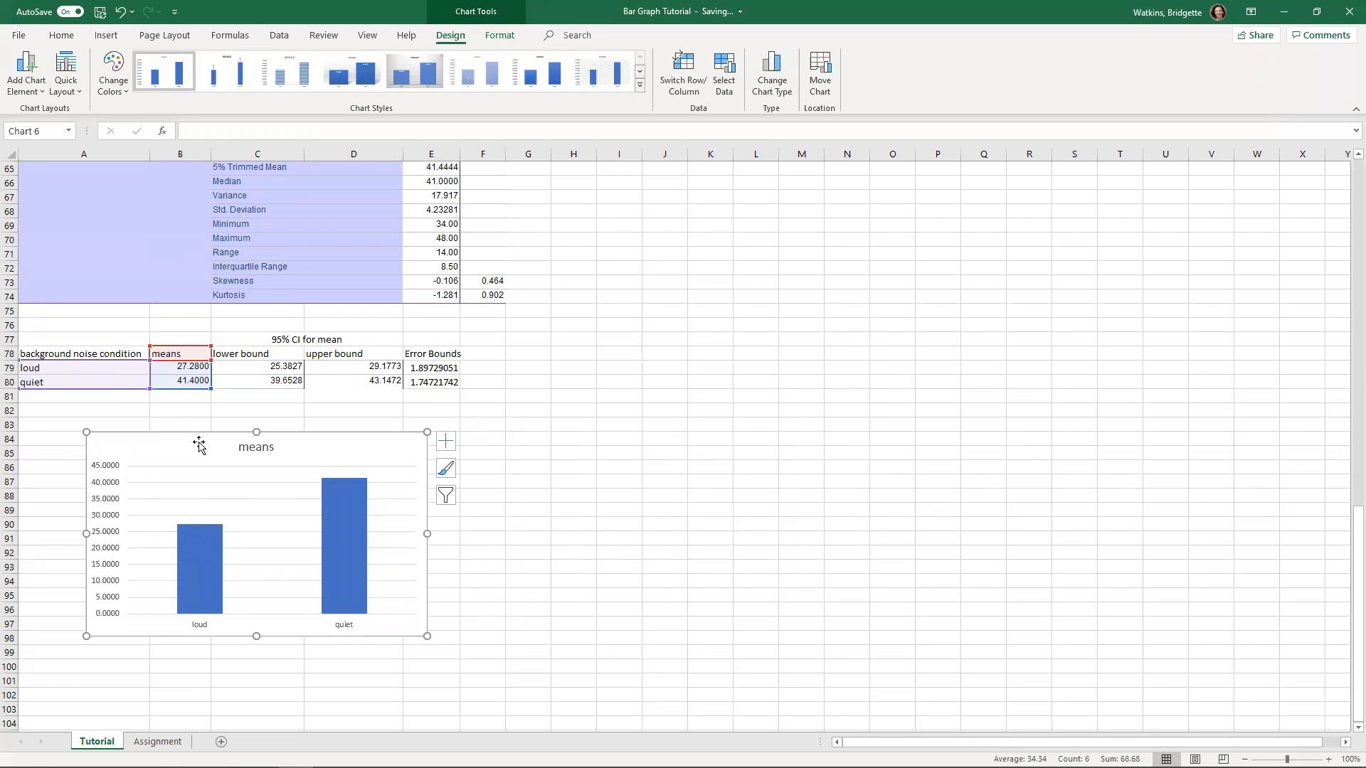
# Check the values of the loud and quiet bars in the new means chart
pyautogui.click(196, 558)
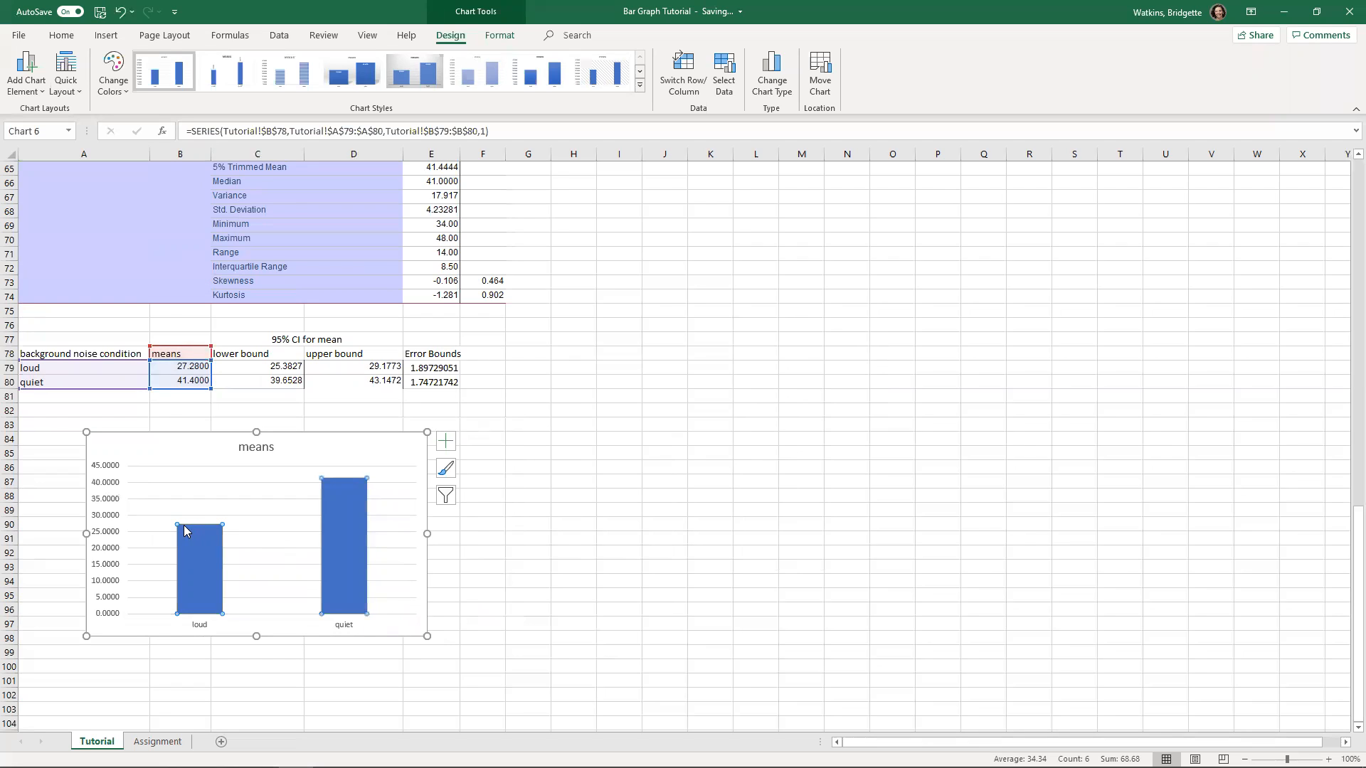
pyautogui.moveTo(192, 530)
pyautogui.click(347, 481)
pyautogui.moveTo(343, 488)
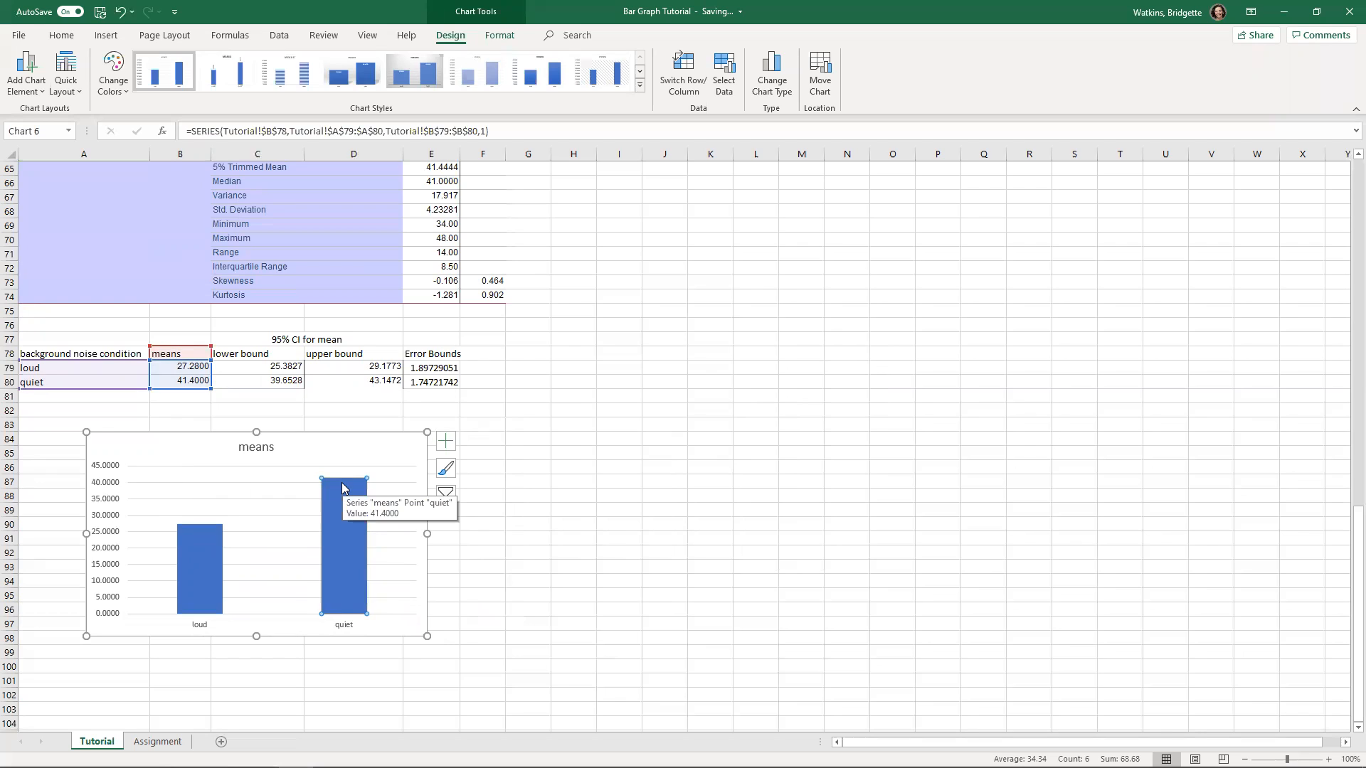
pyautogui.click(362, 446)
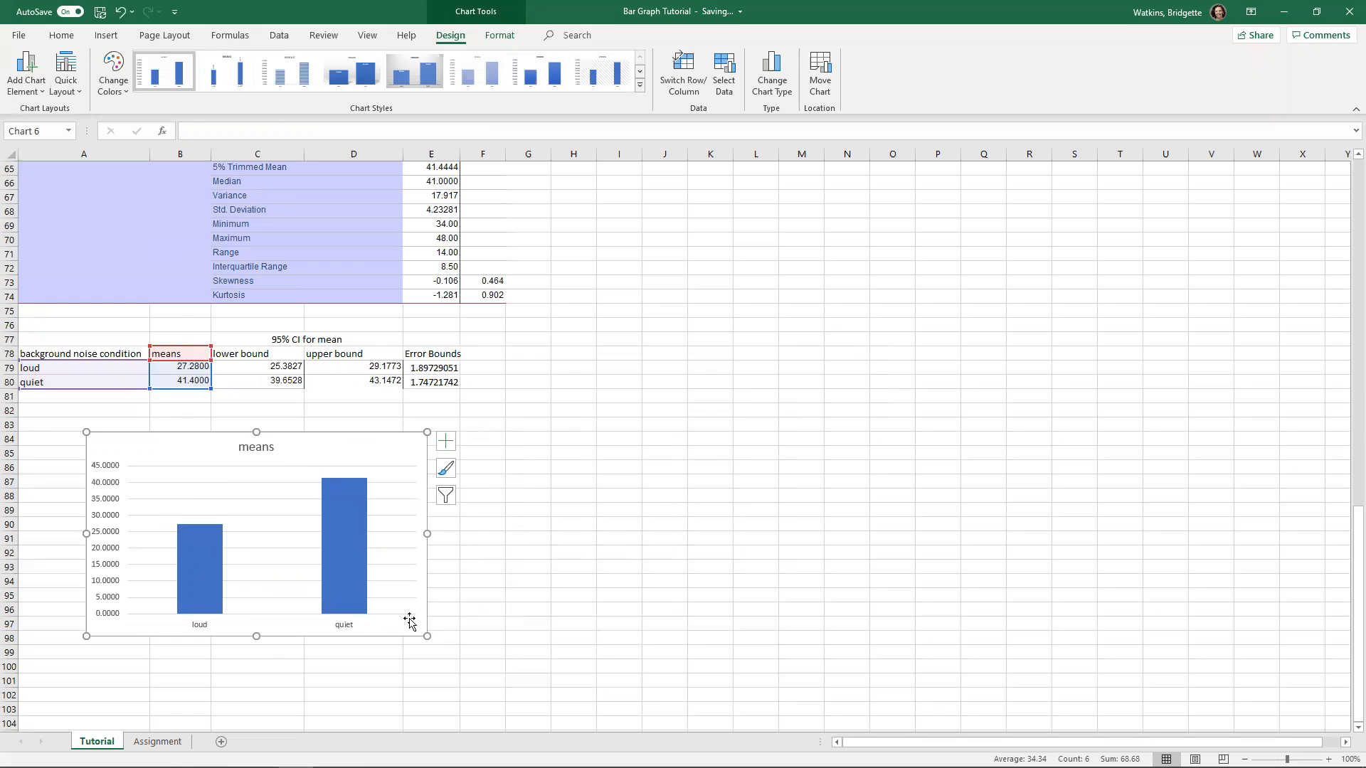
# Switch to the PowerPoint slide show, review the "APA Style Guidelines for Figures: Bar Graphs" slide, and return to the Excel workbook
pyautogui.moveTo(361, 765)
pyautogui.click(261, 753)
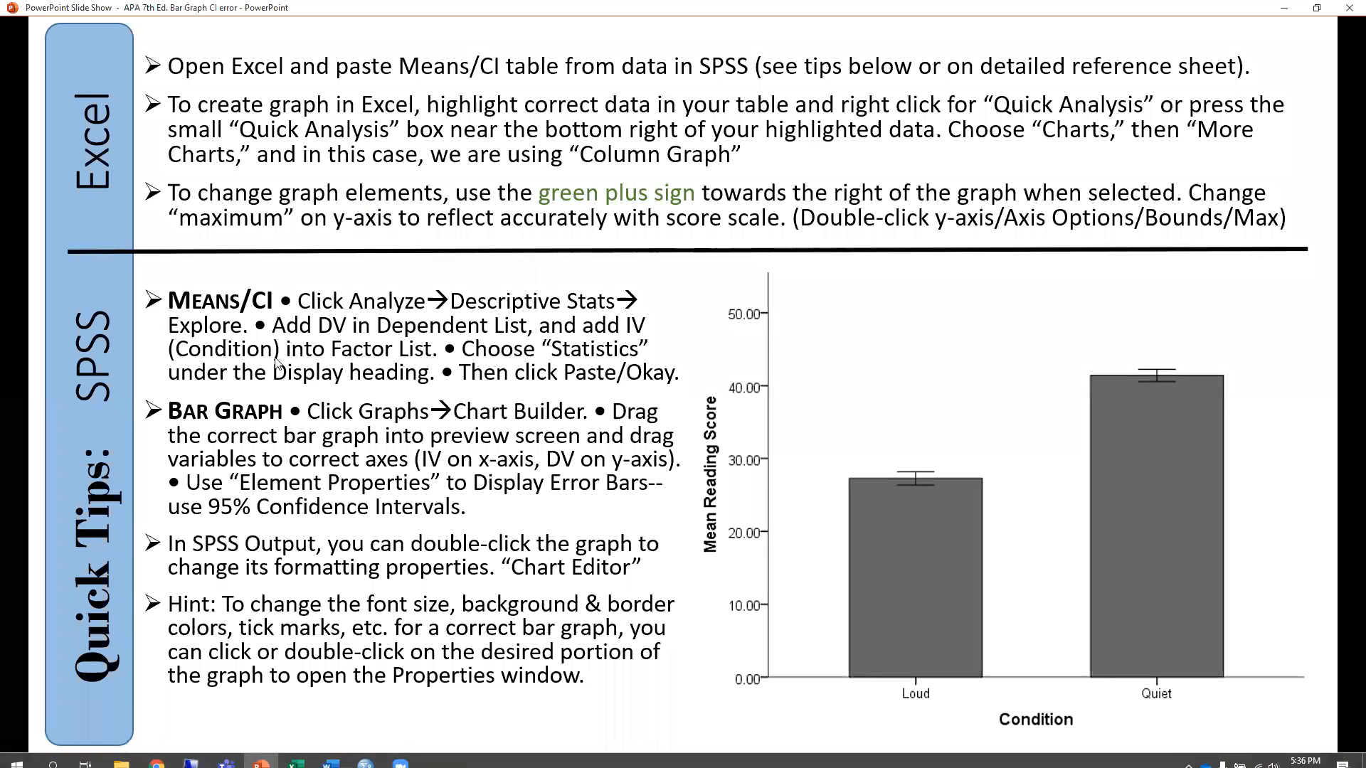
pyautogui.press('Left')
pyautogui.press('Left')
pyautogui.press('Left')
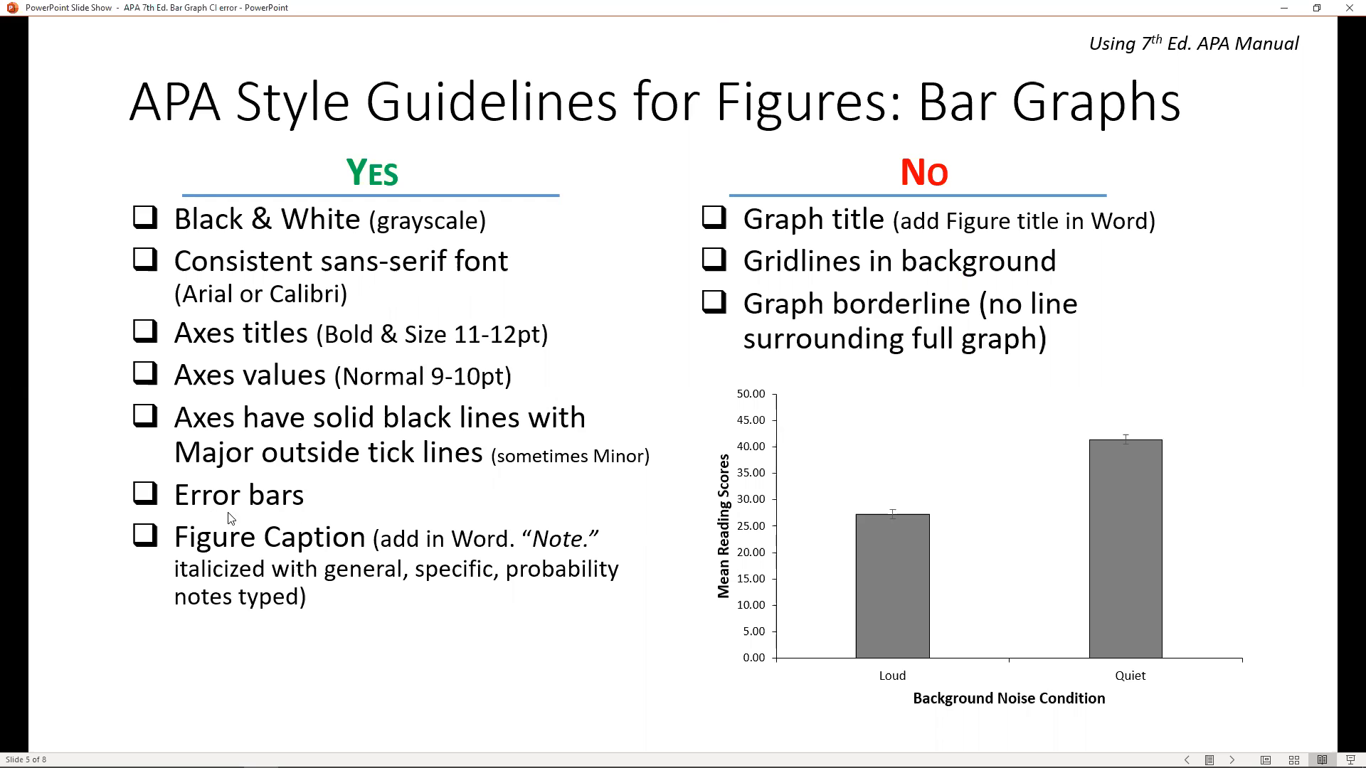
pyautogui.click(1284, 8)
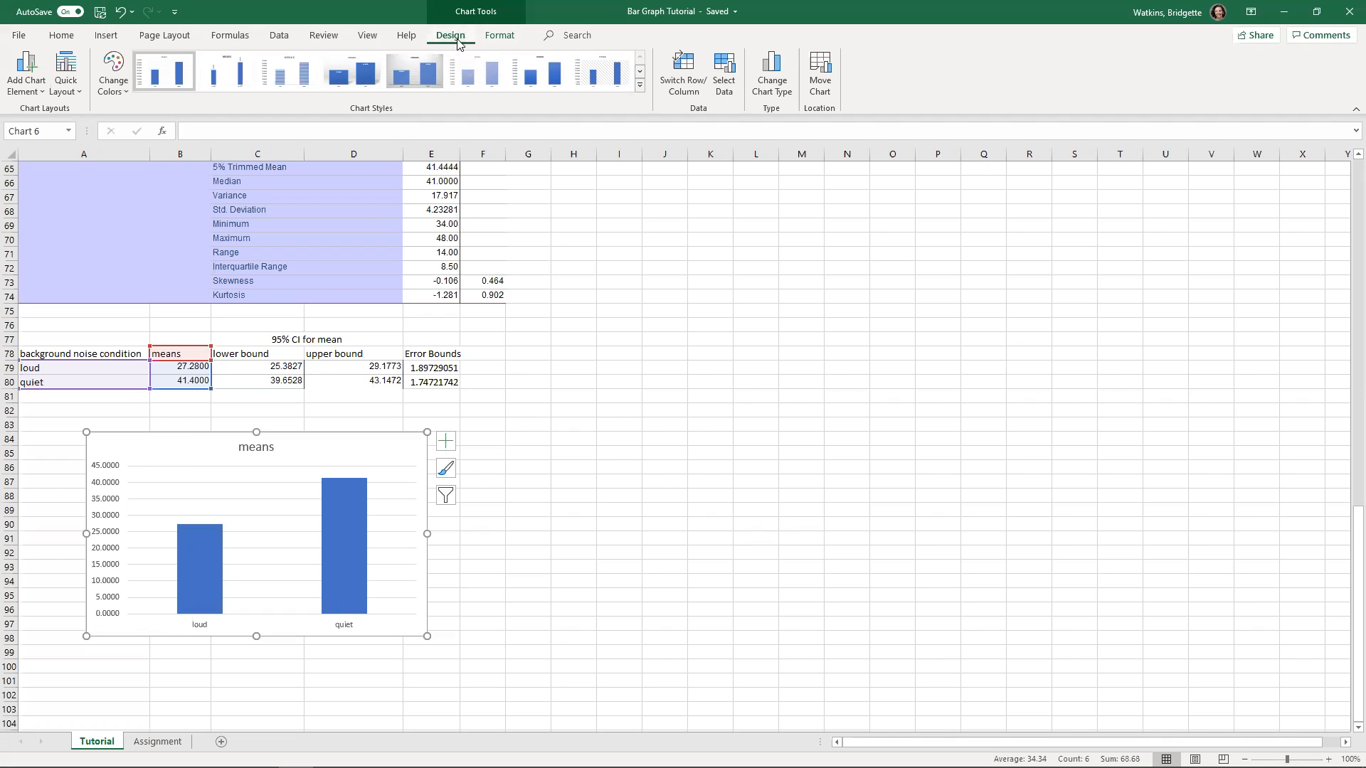
# Add error bars and axis titles to the means chart
pyautogui.click(37, 88)
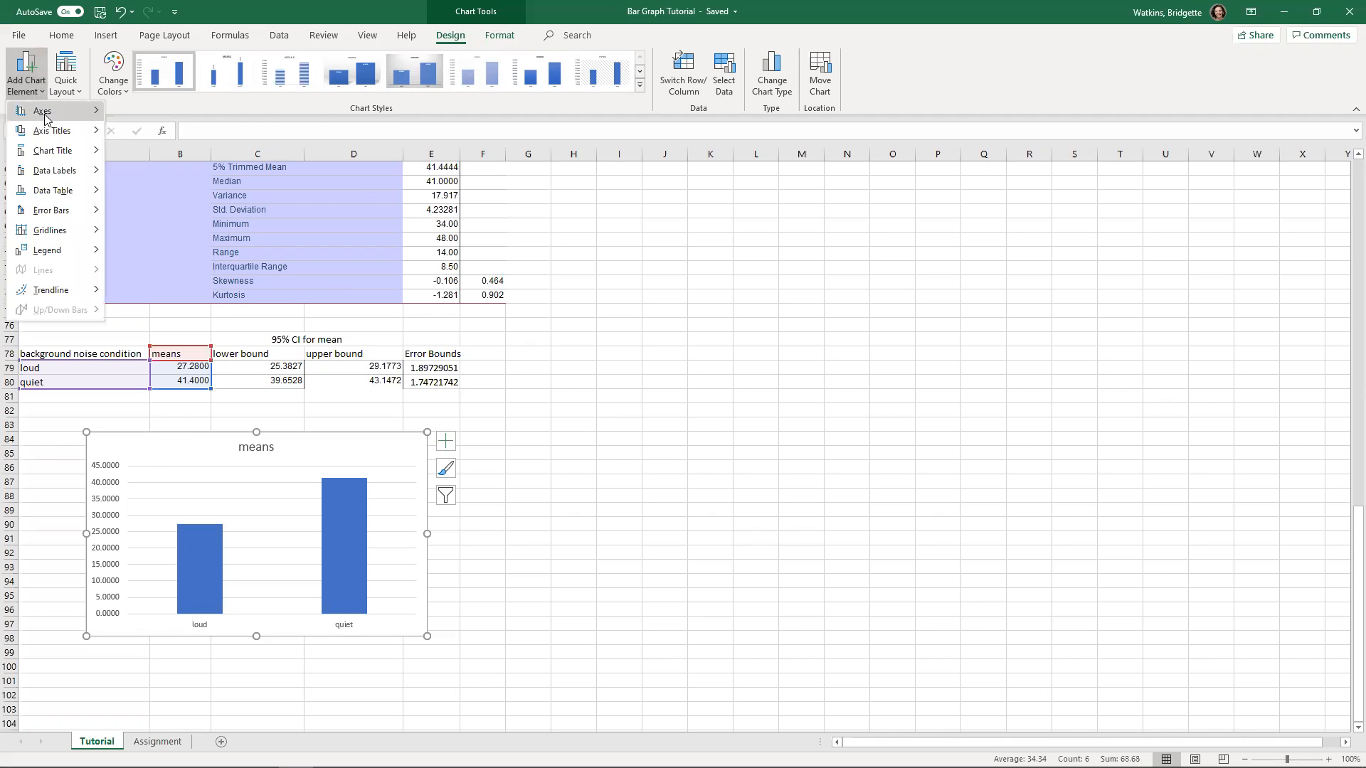
pyautogui.moveTo(62, 112)
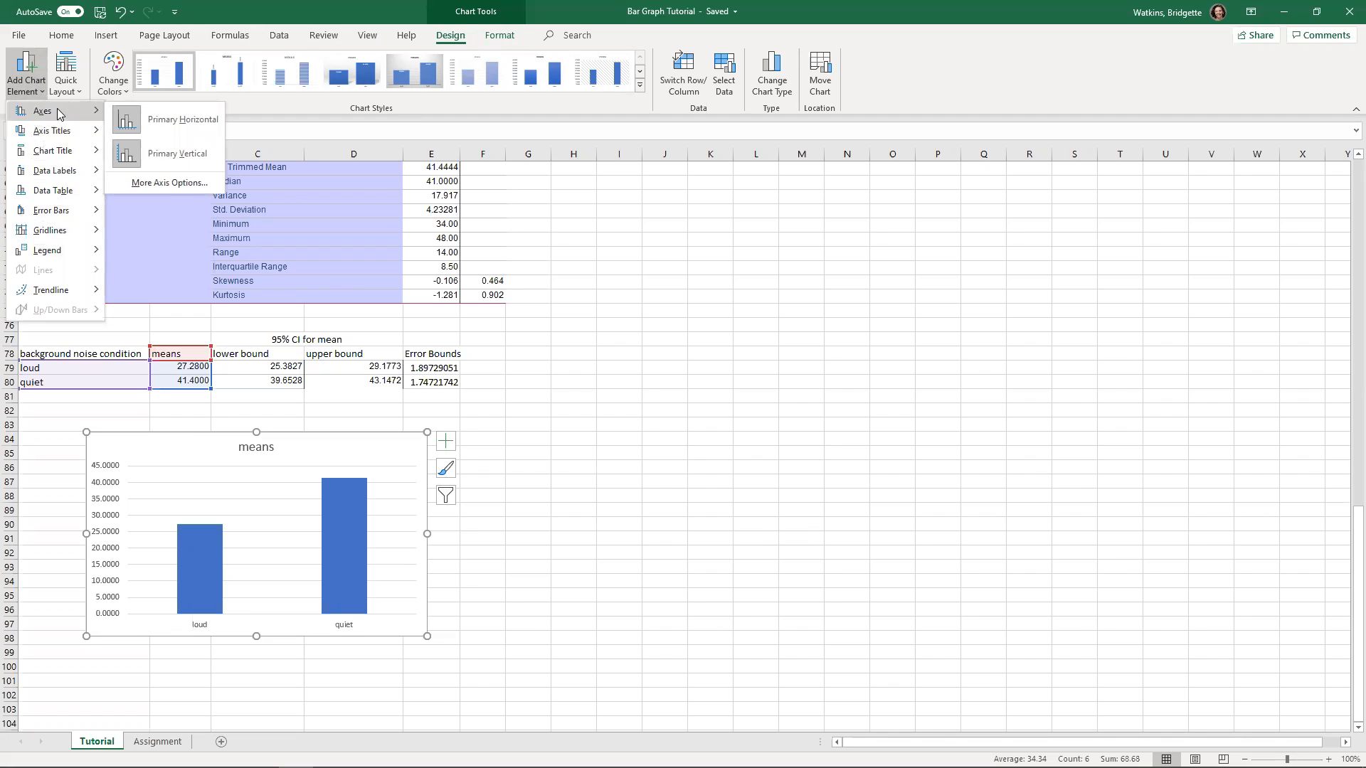
pyautogui.click(451, 447)
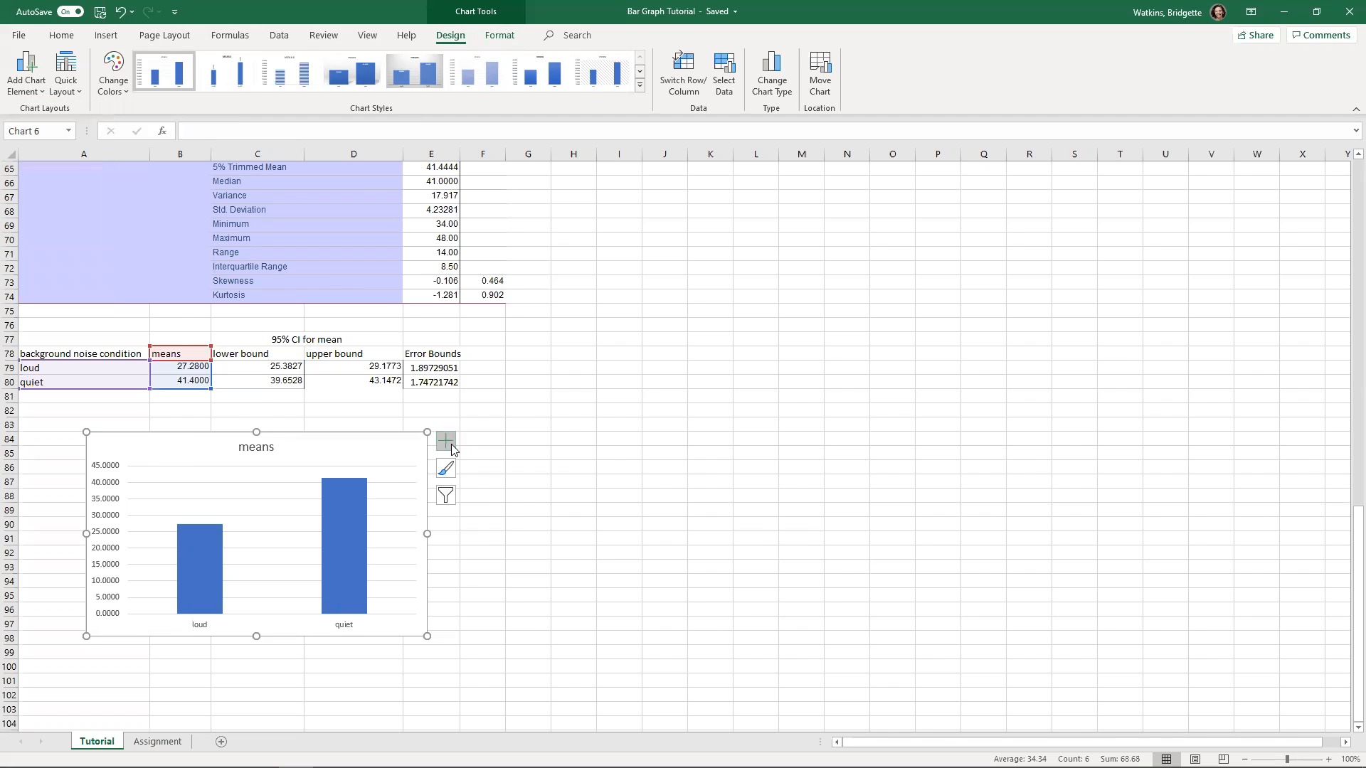
pyautogui.click(451, 447)
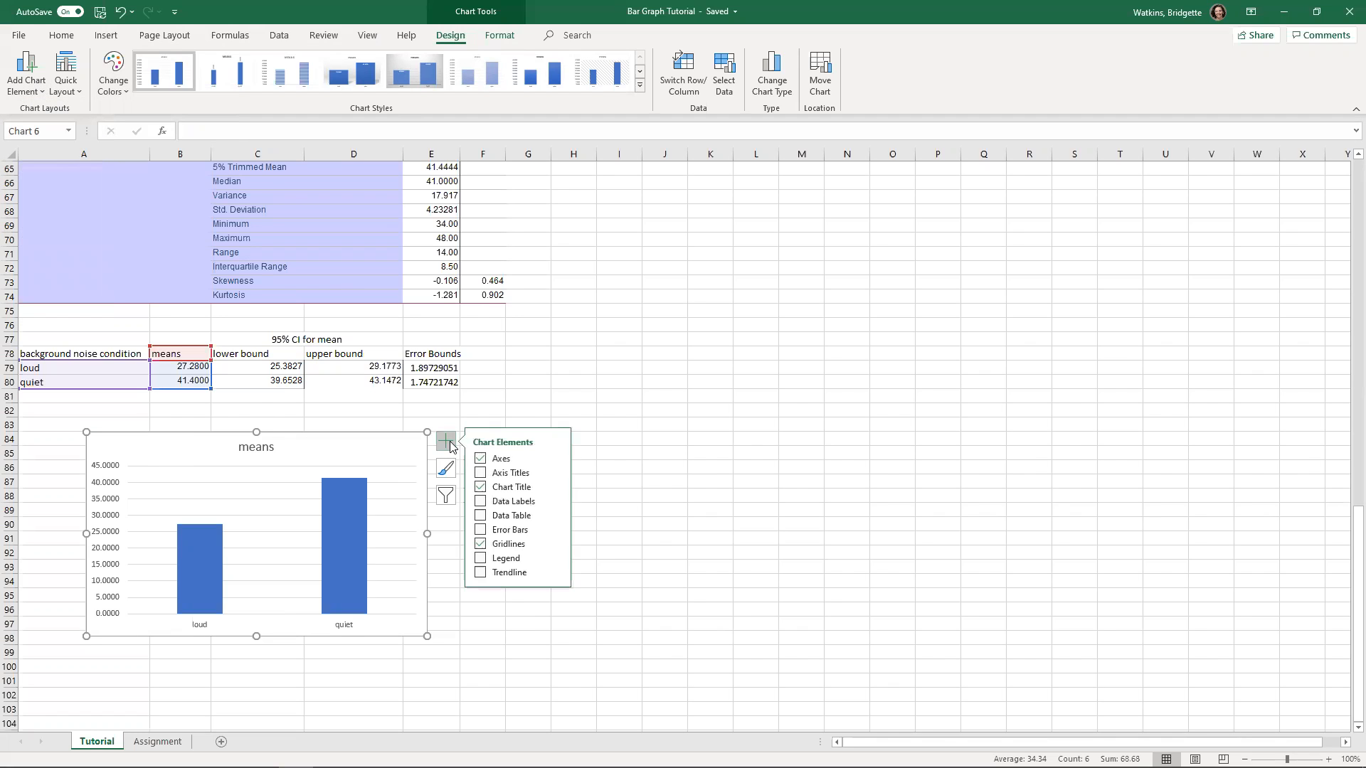
pyautogui.click(480, 531)
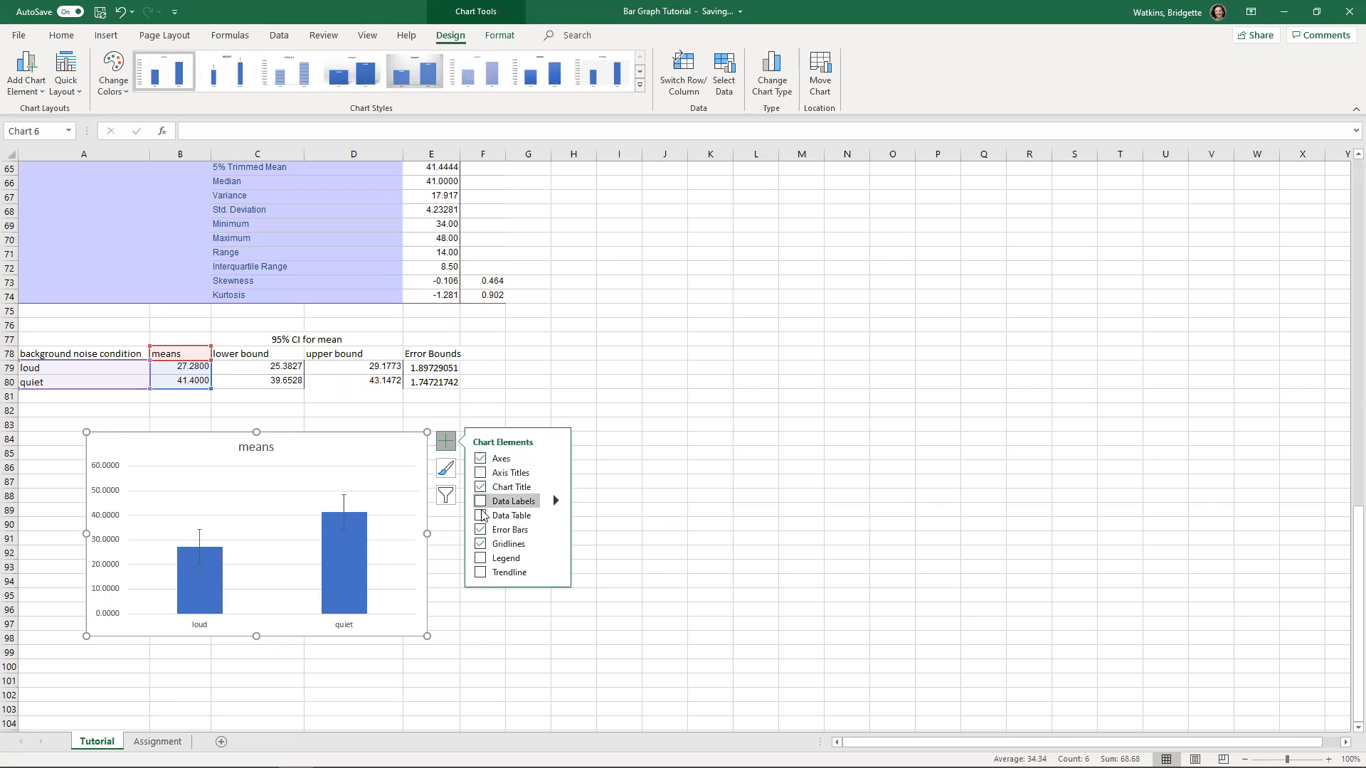
pyautogui.click(480, 473)
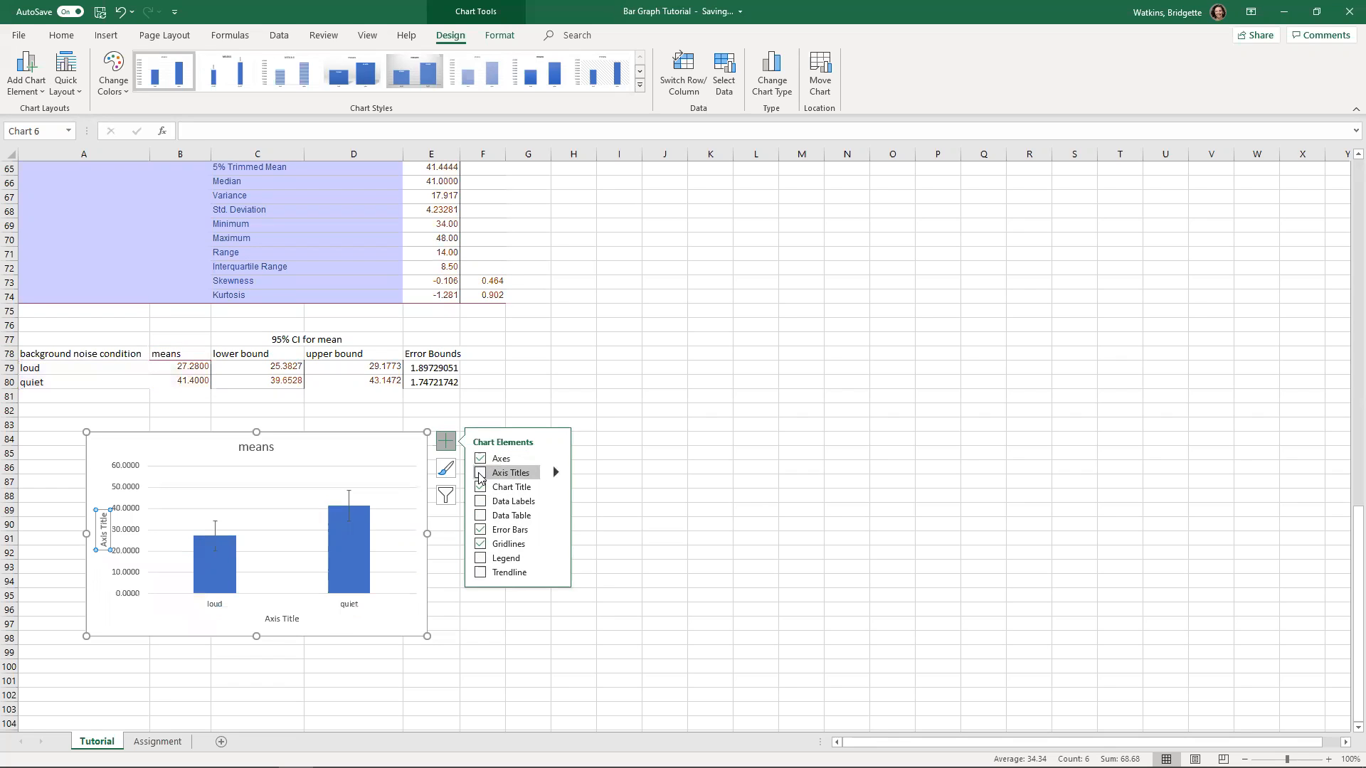
# Remove the chart title and the gridlines from the means chart, leaving it without a legend
pyautogui.click(481, 488)
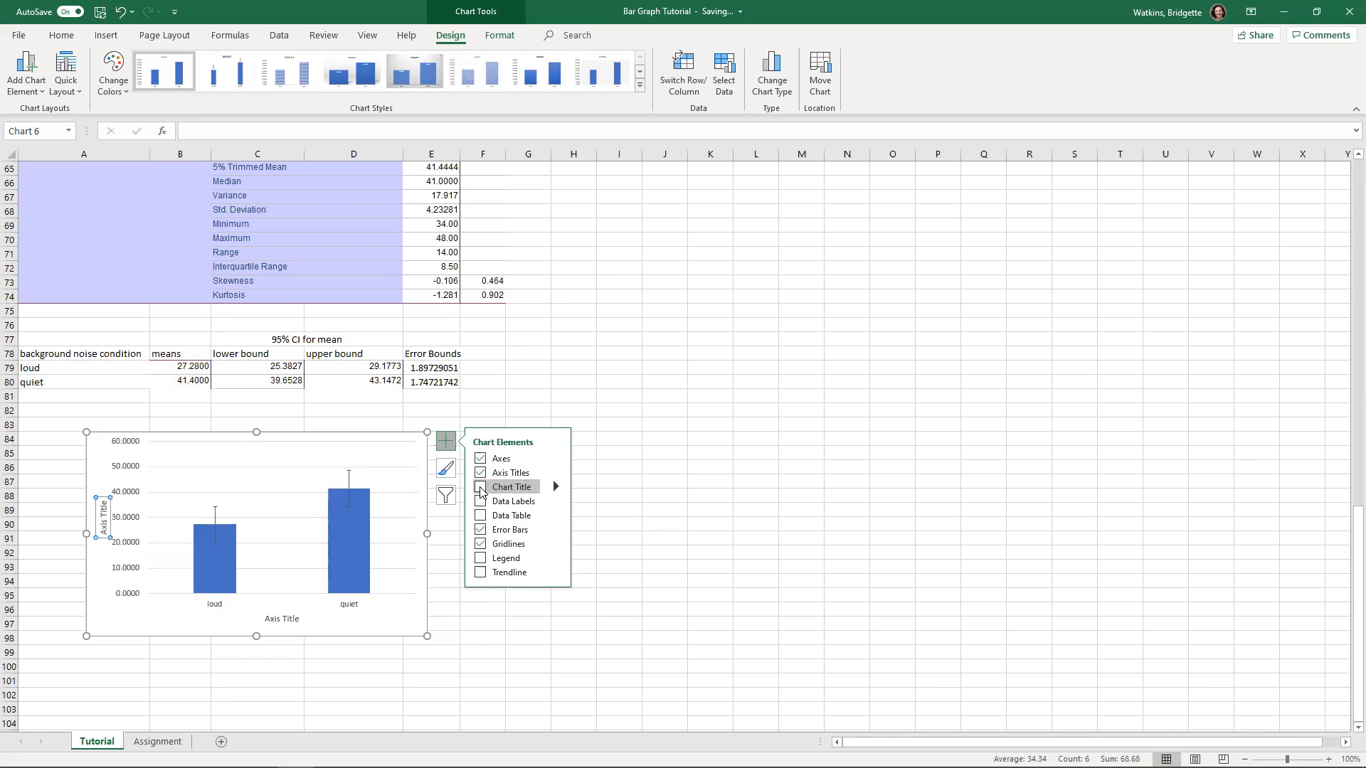
pyautogui.click(478, 546)
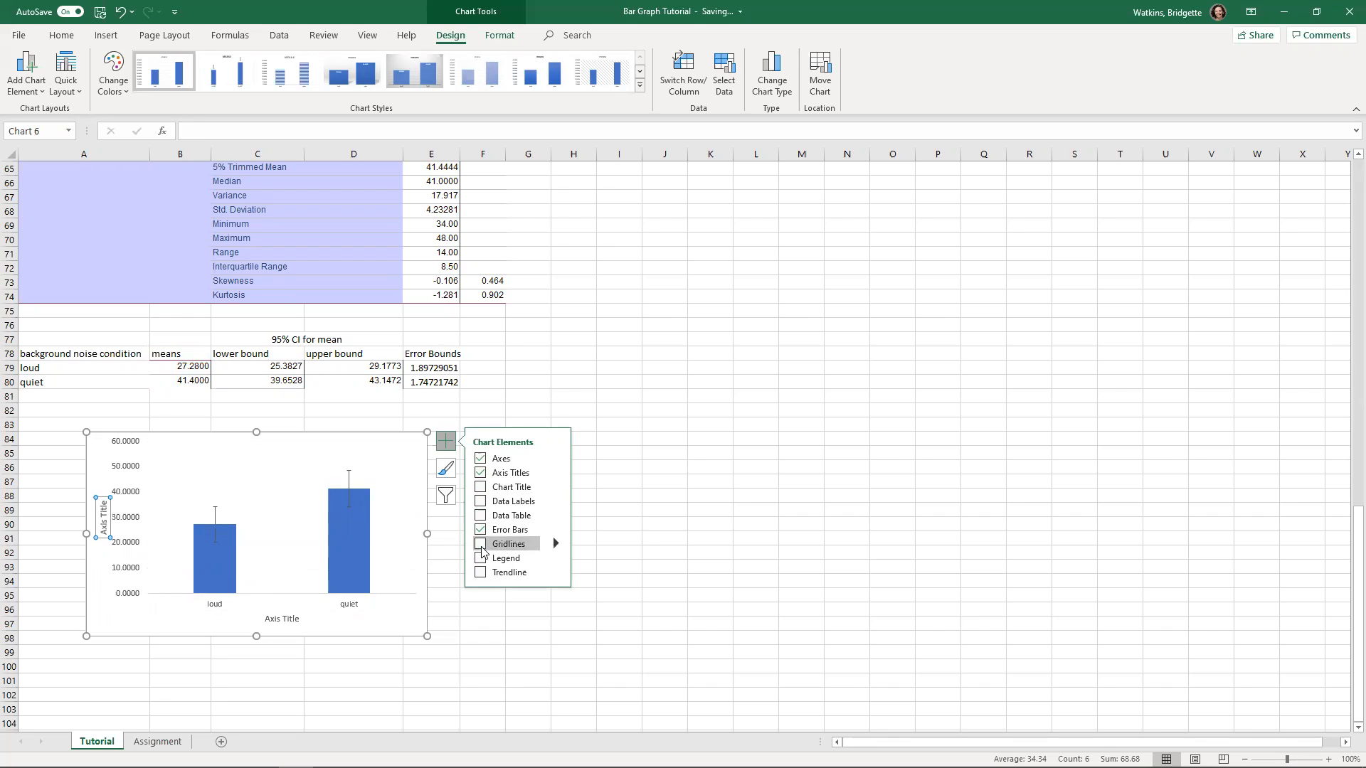
pyautogui.click(480, 559)
pyautogui.click(480, 560)
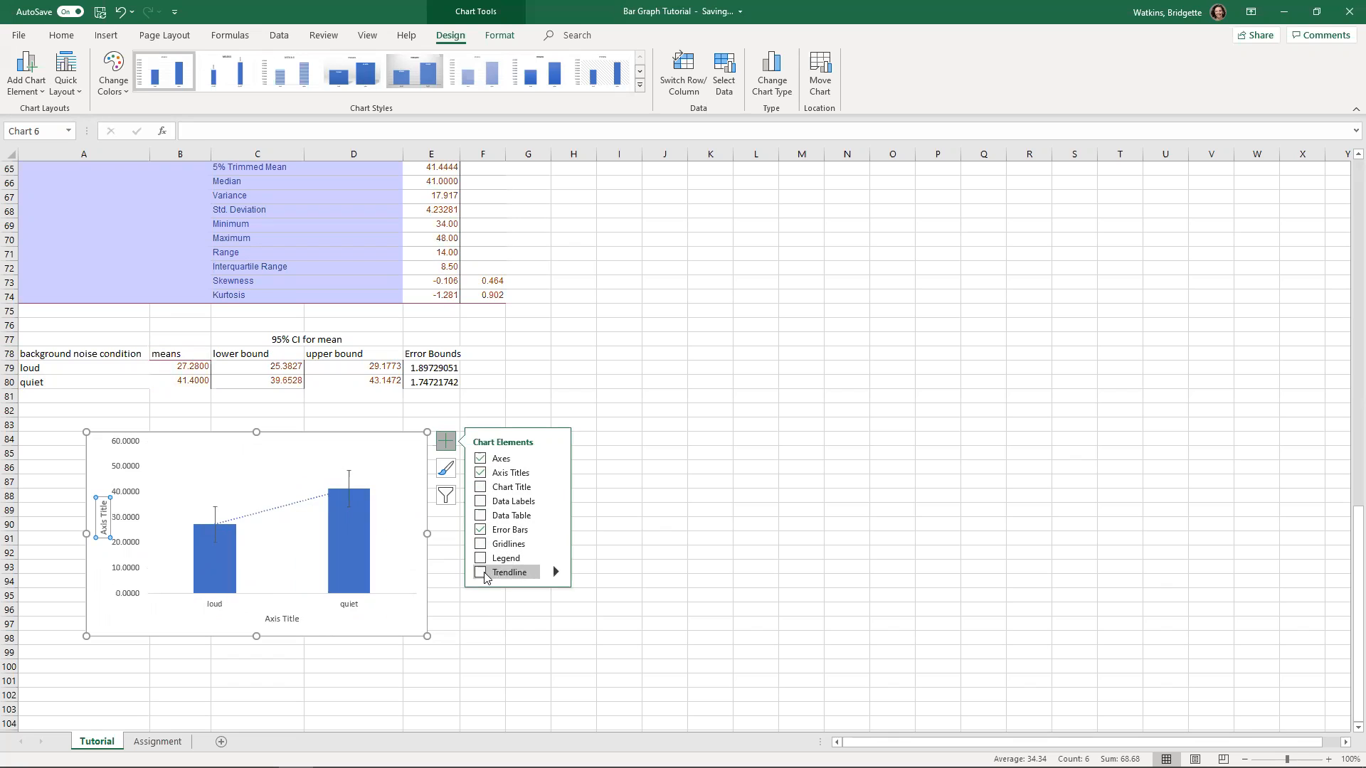
pyautogui.click(463, 615)
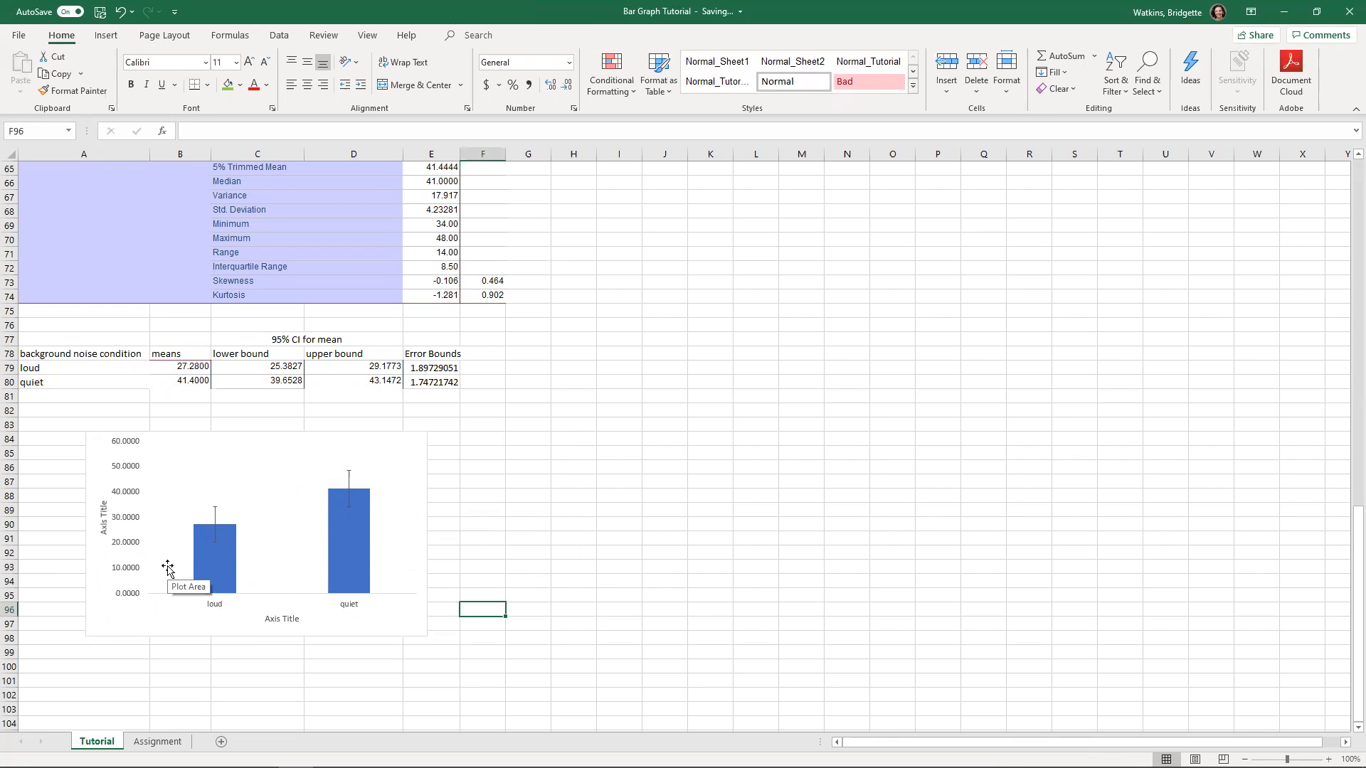
# Compare the chart's default error bars on the loud and quiet bars with the Error Bounds in E79:E80
pyautogui.click(210, 565)
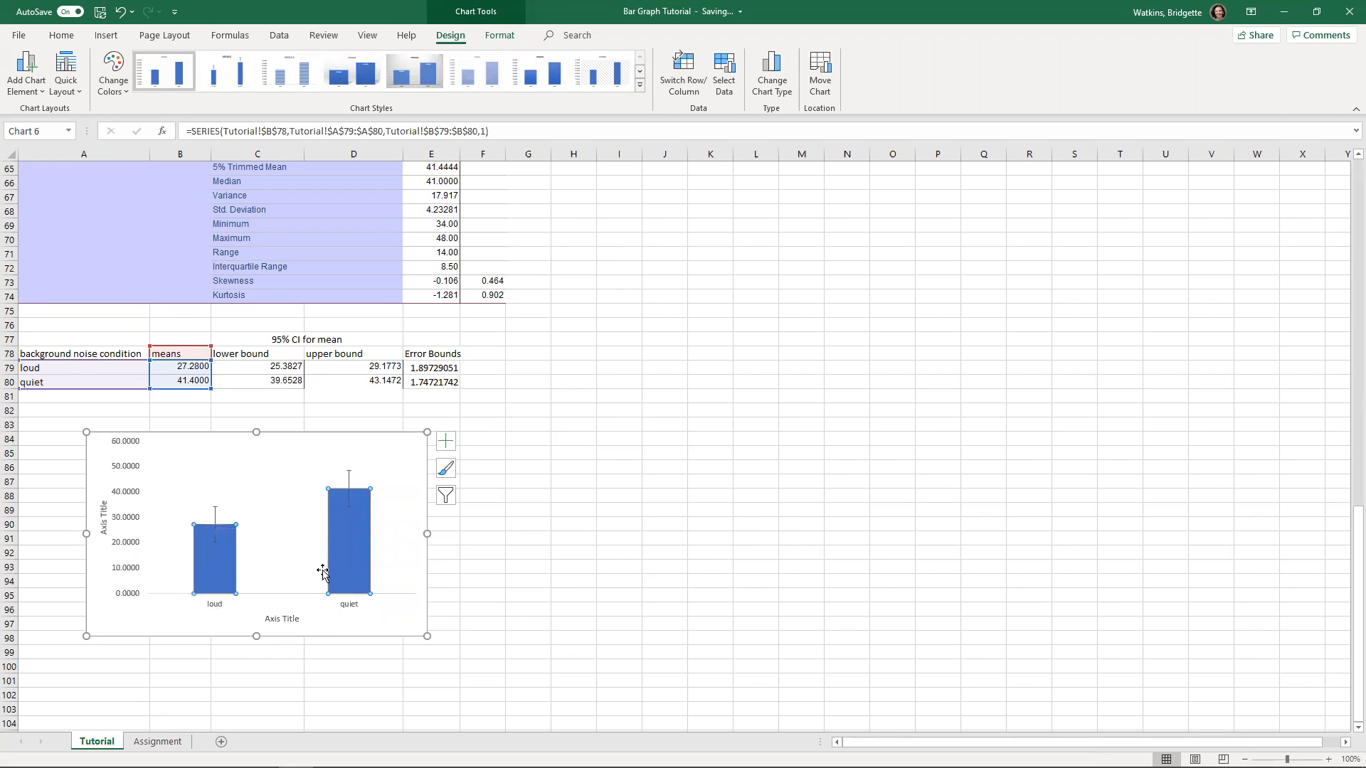
pyautogui.click(215, 527)
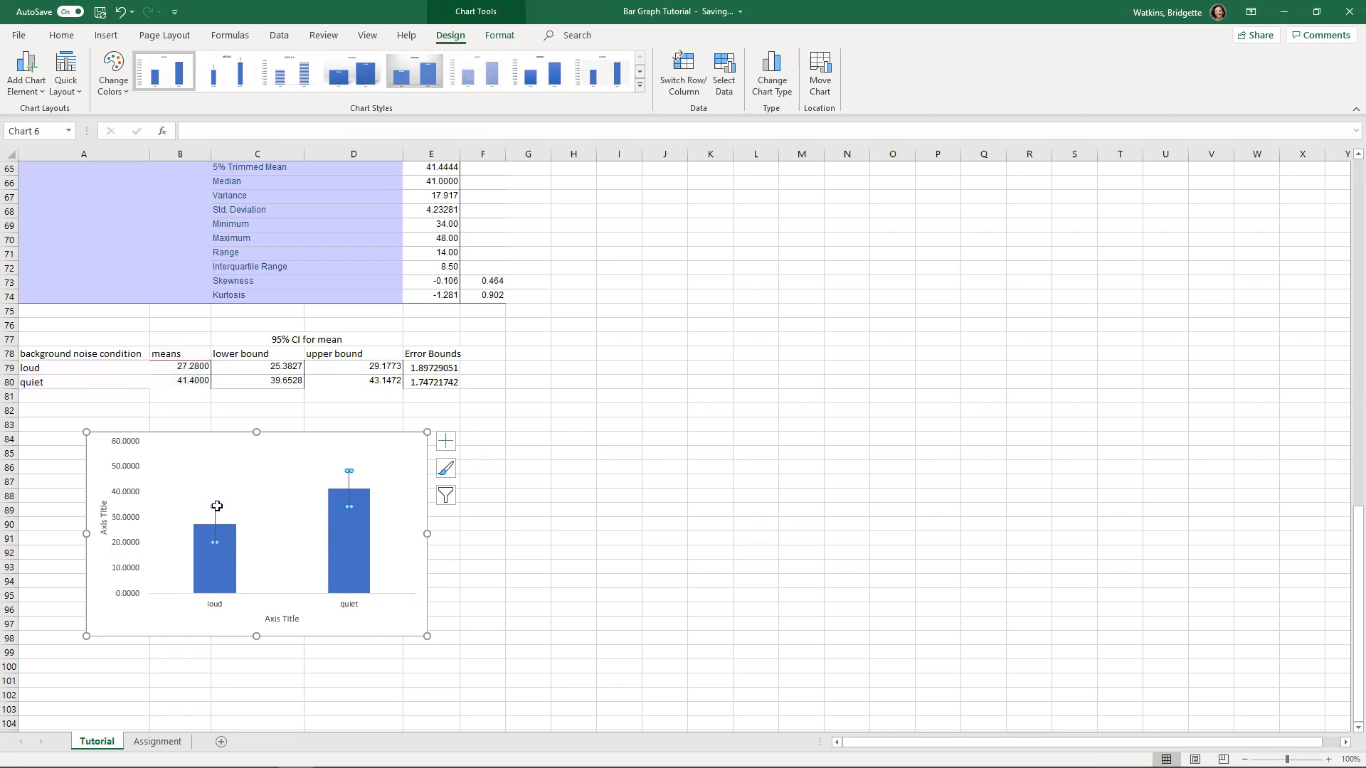
pyautogui.click(270, 466)
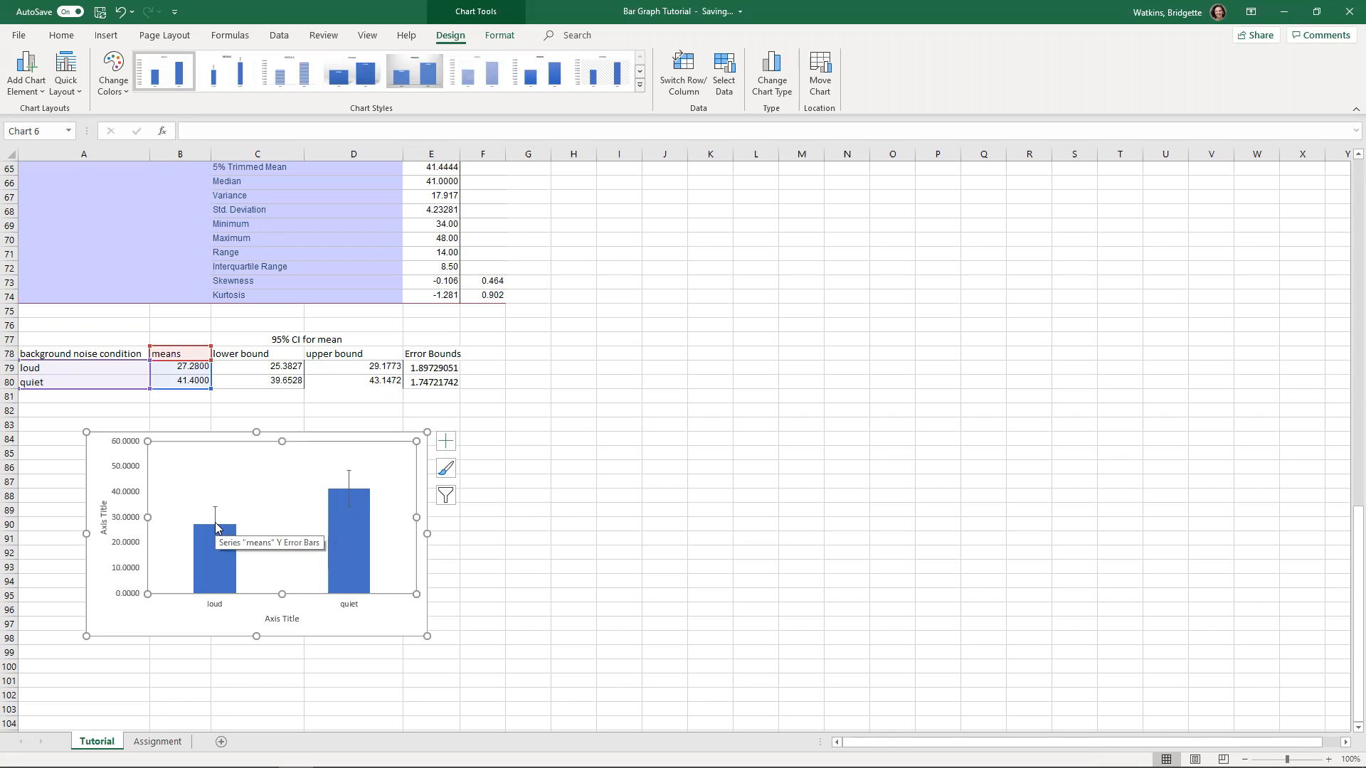
pyautogui.moveTo(447, 365); pyautogui.dragTo(434, 382)
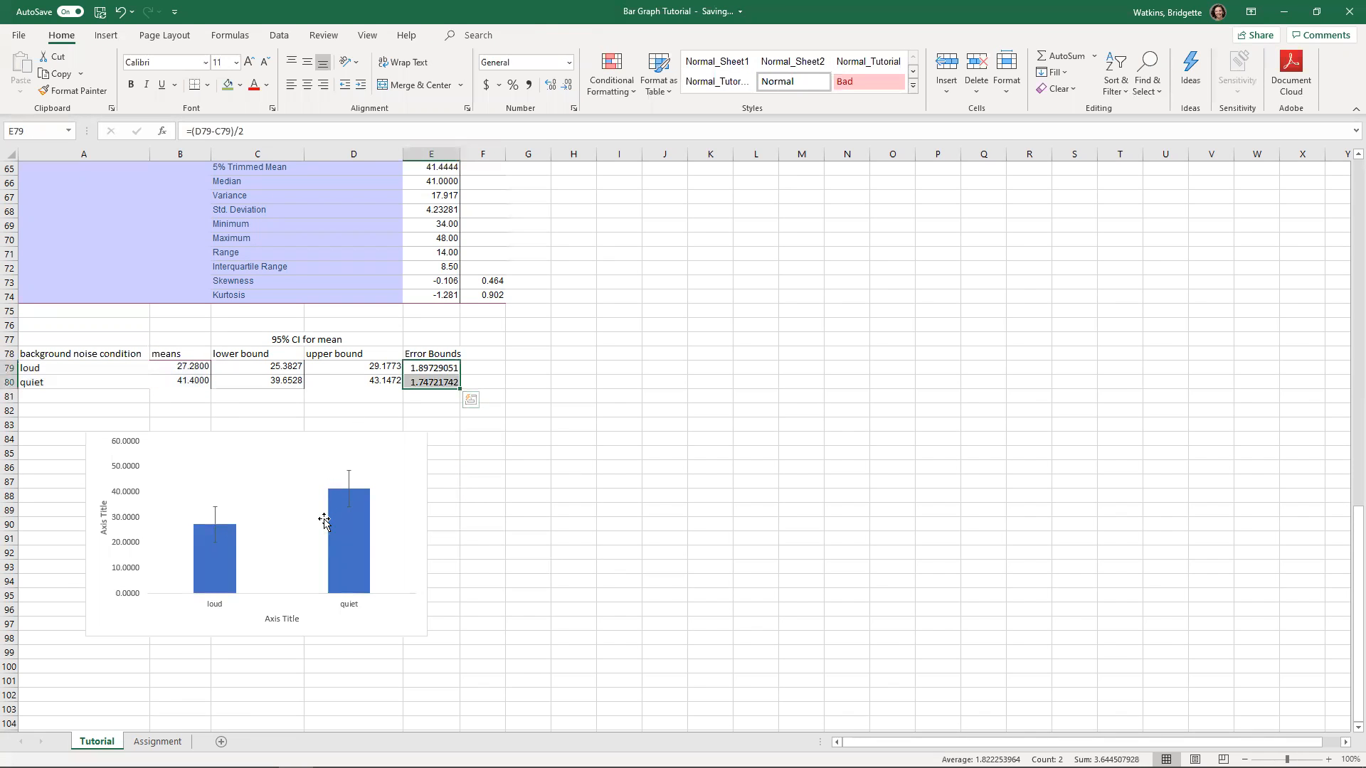
pyautogui.moveTo(327, 518)
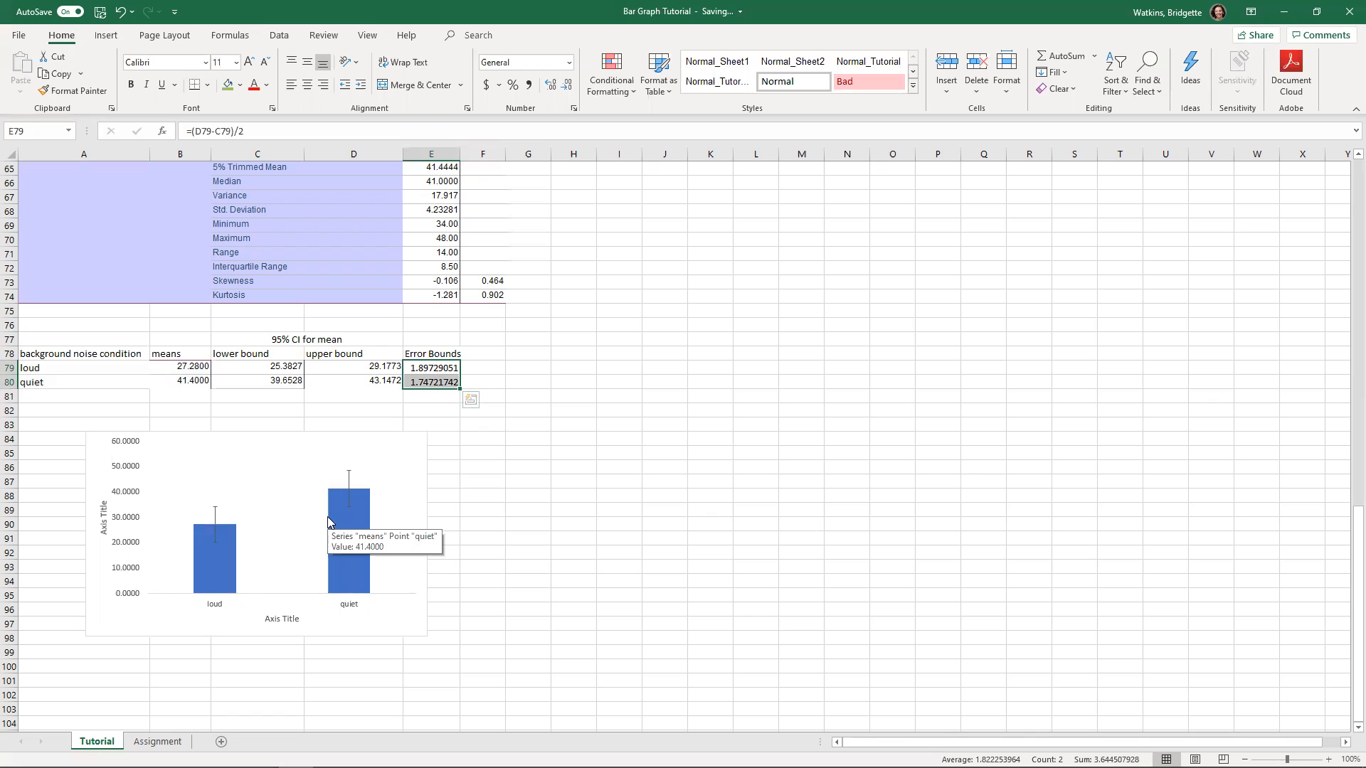
# Open the formatting options for the error bars of the means series
pyautogui.click(223, 535)
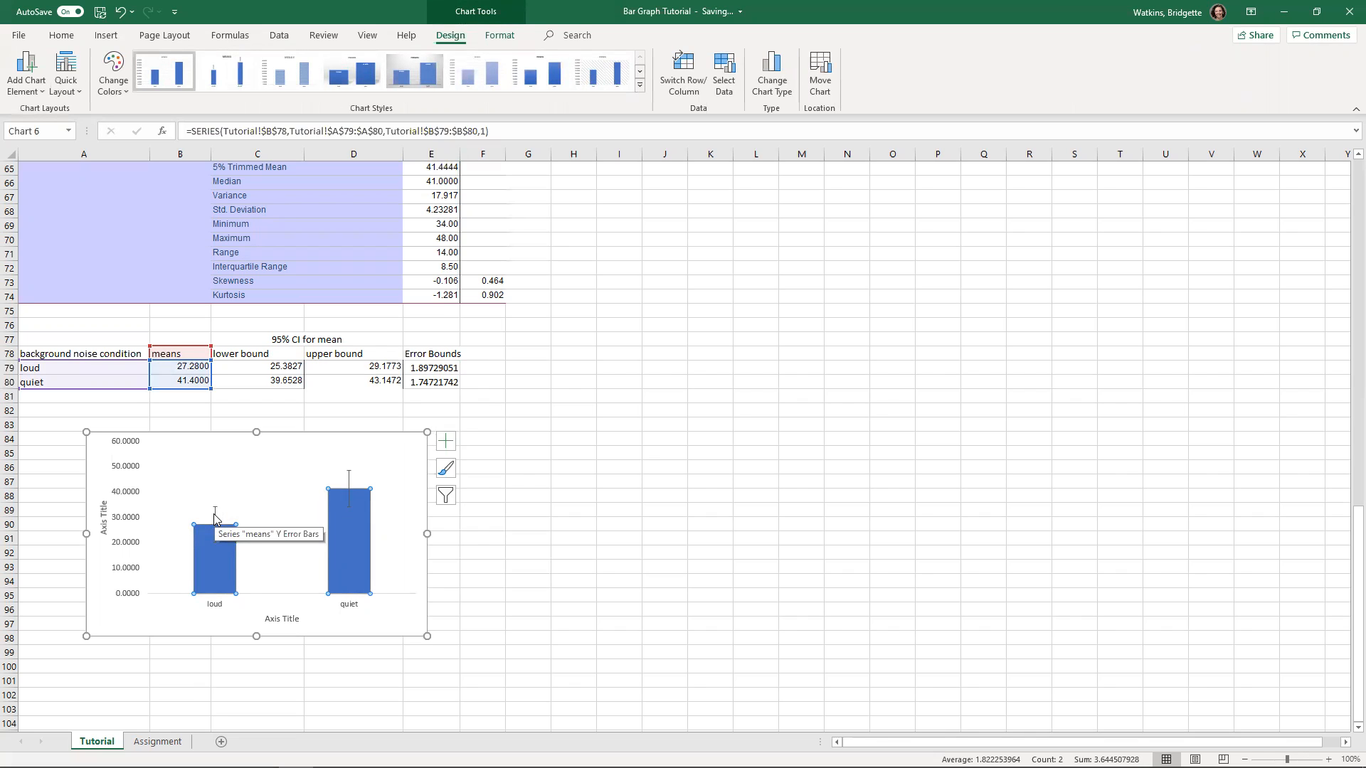
pyautogui.click(215, 516)
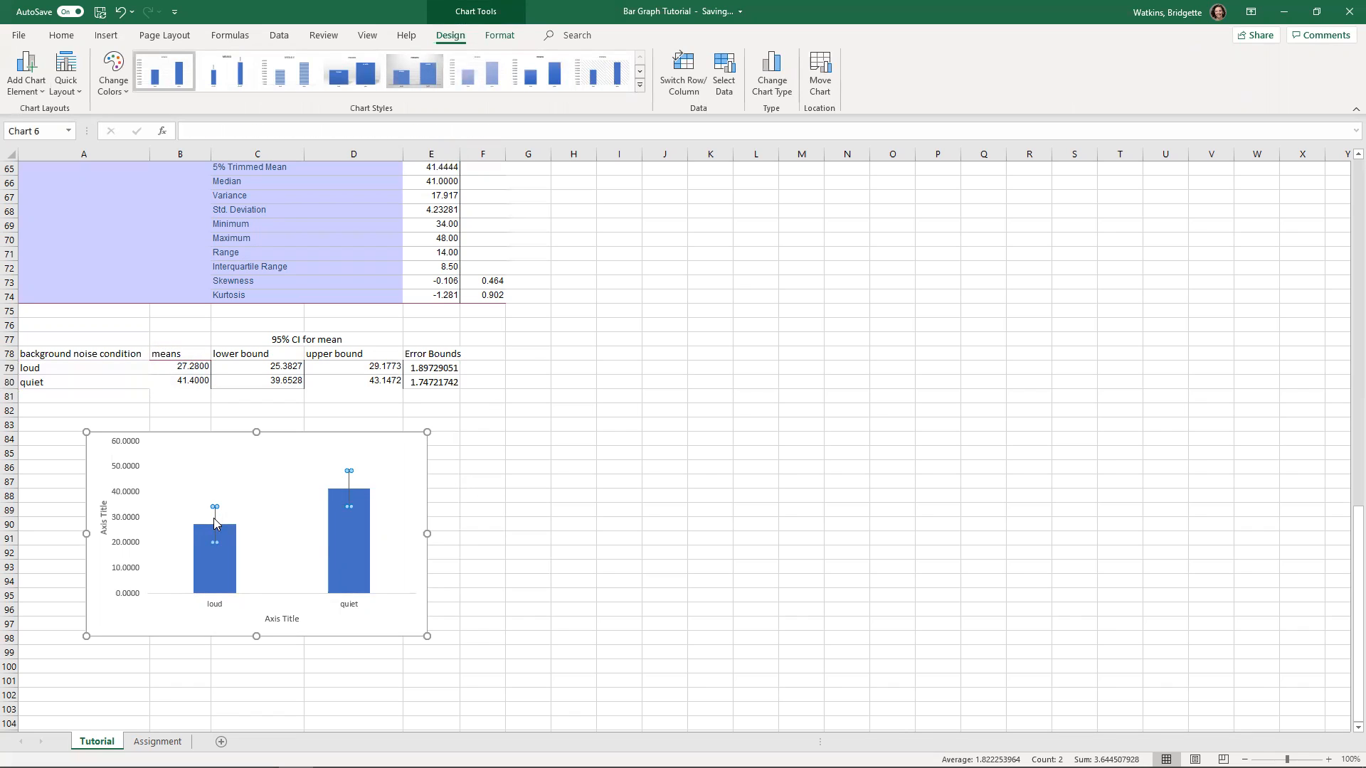
pyautogui.doubleClick(216, 519)
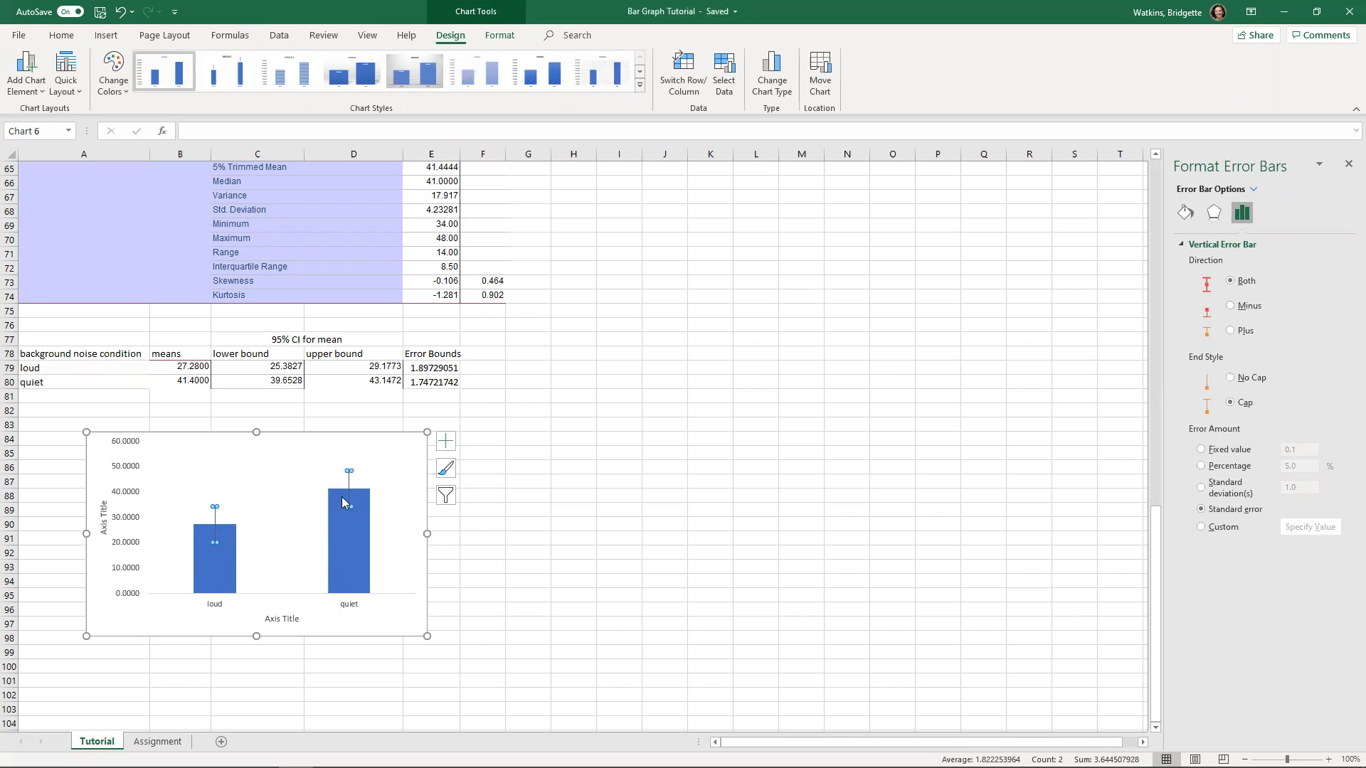
pyautogui.click(27, 95)
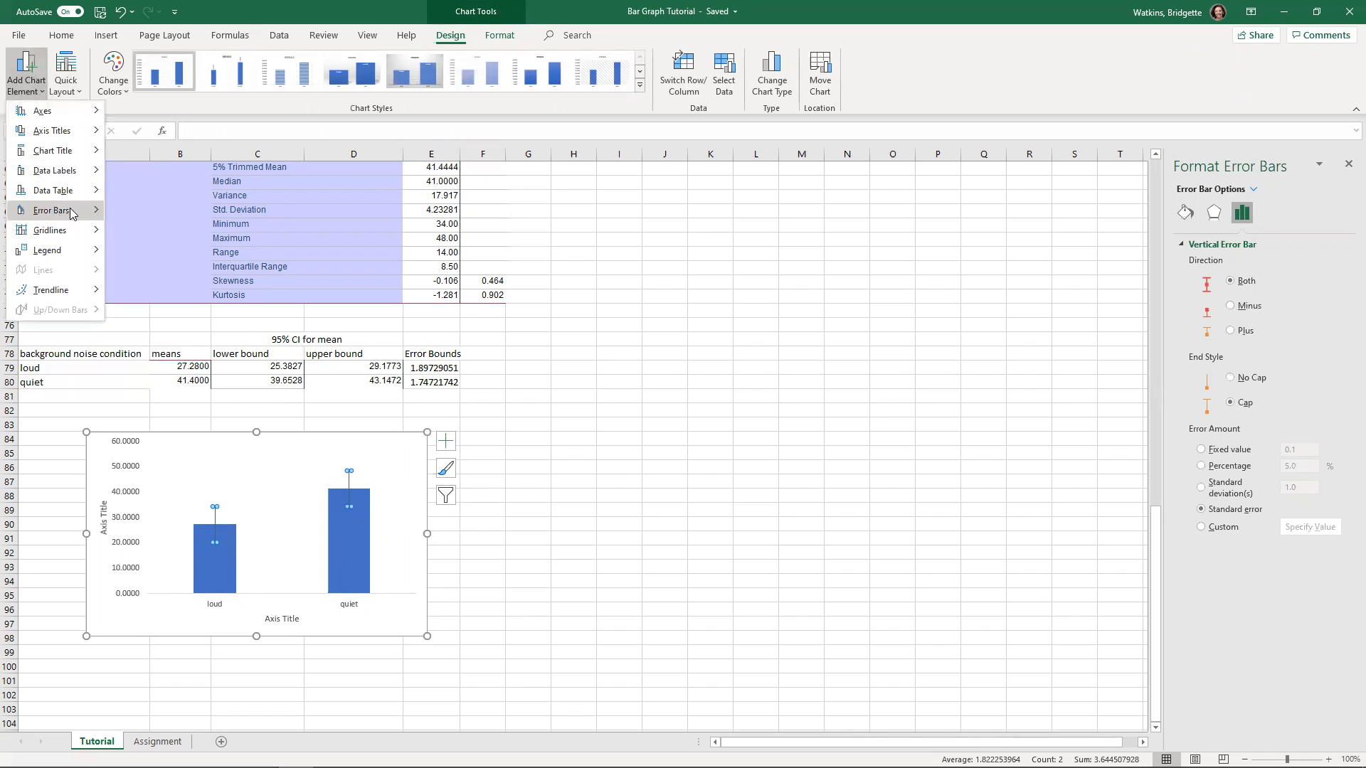
pyautogui.moveTo(51, 211)
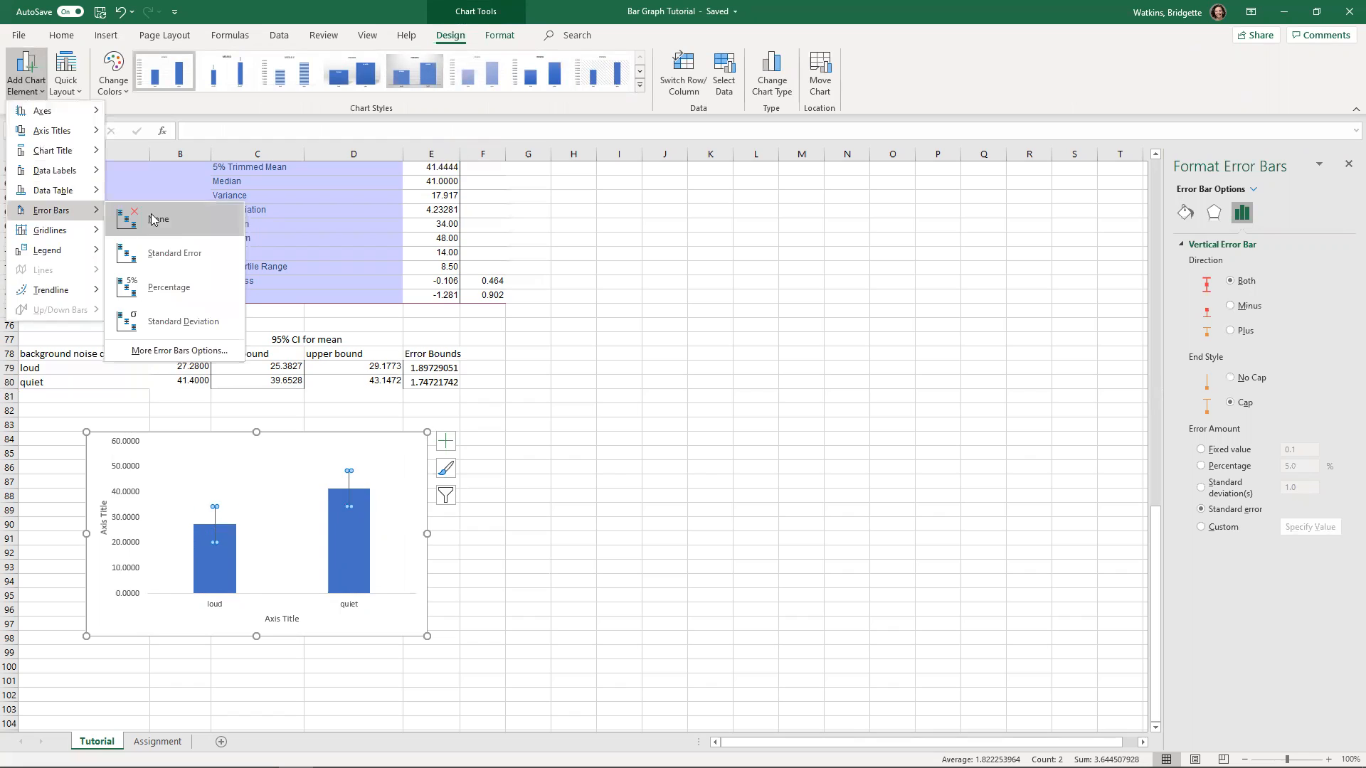
pyautogui.click(217, 535)
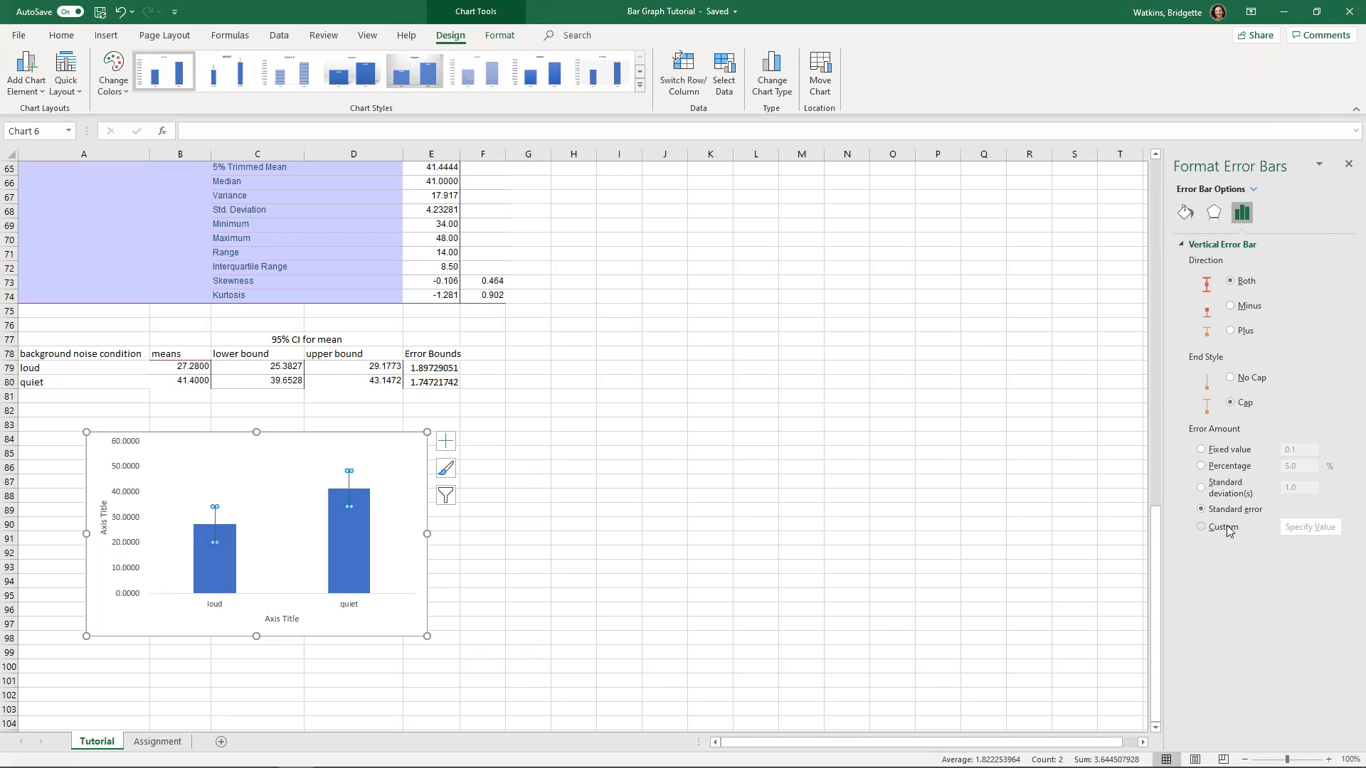
# Set the error bars' error amount to Custom and open its value settings, keeping the summary table in view
pyautogui.click(1200, 527)
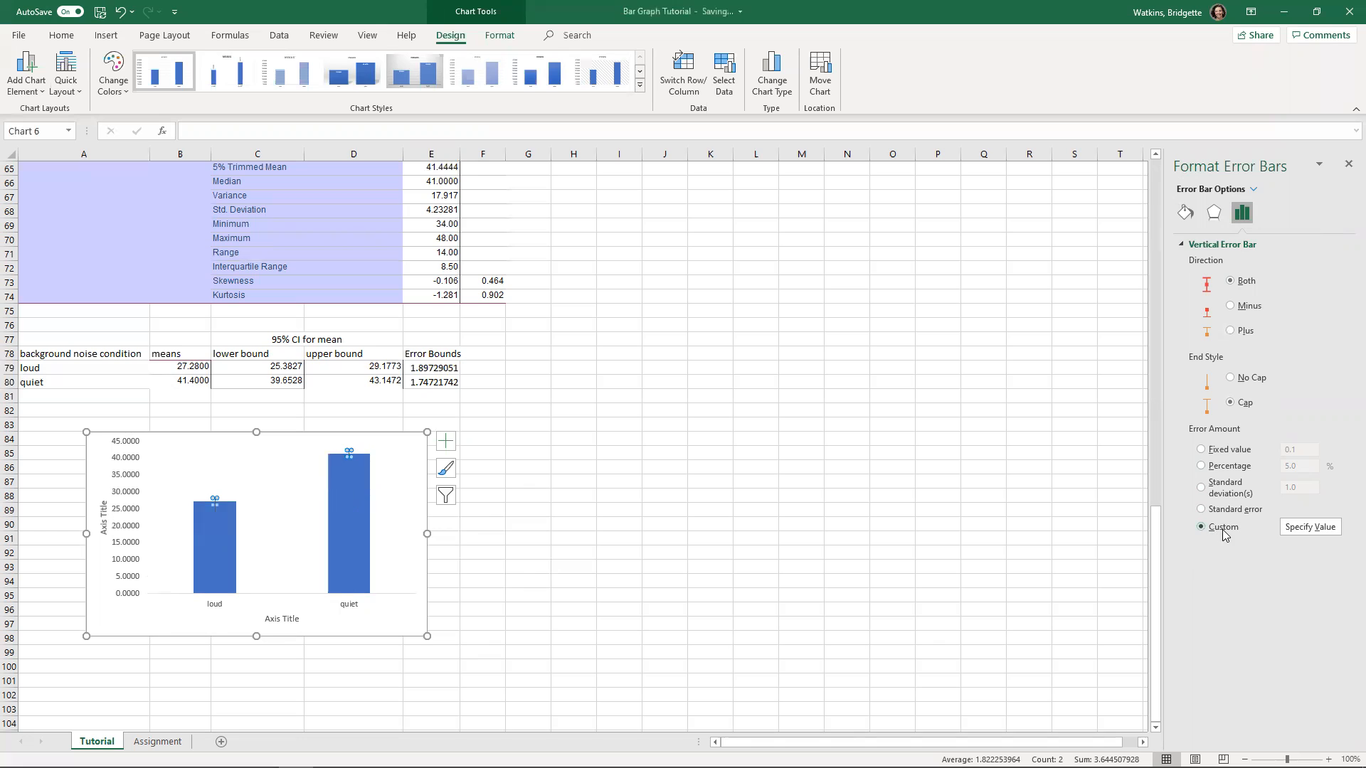
pyautogui.click(1316, 528)
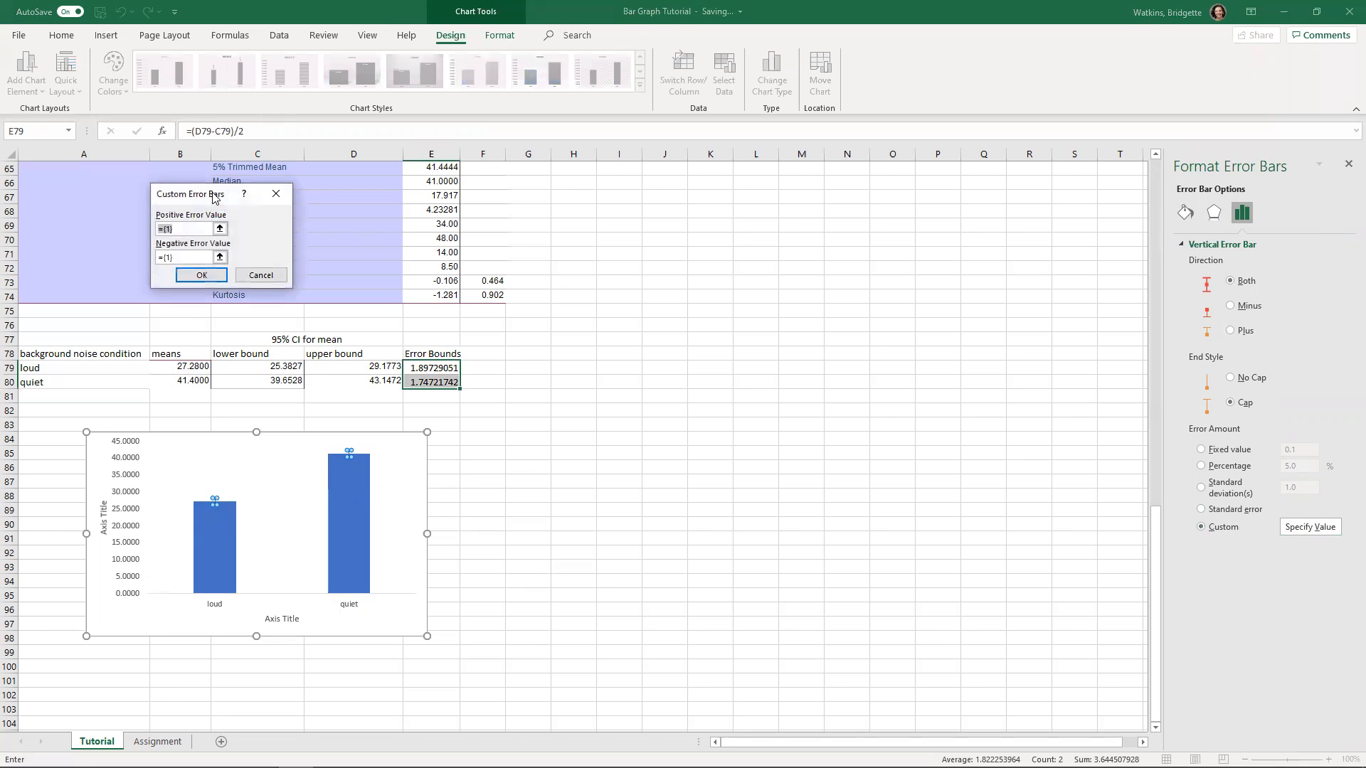
pyautogui.moveTo(214, 197); pyautogui.dragTo(607, 369)
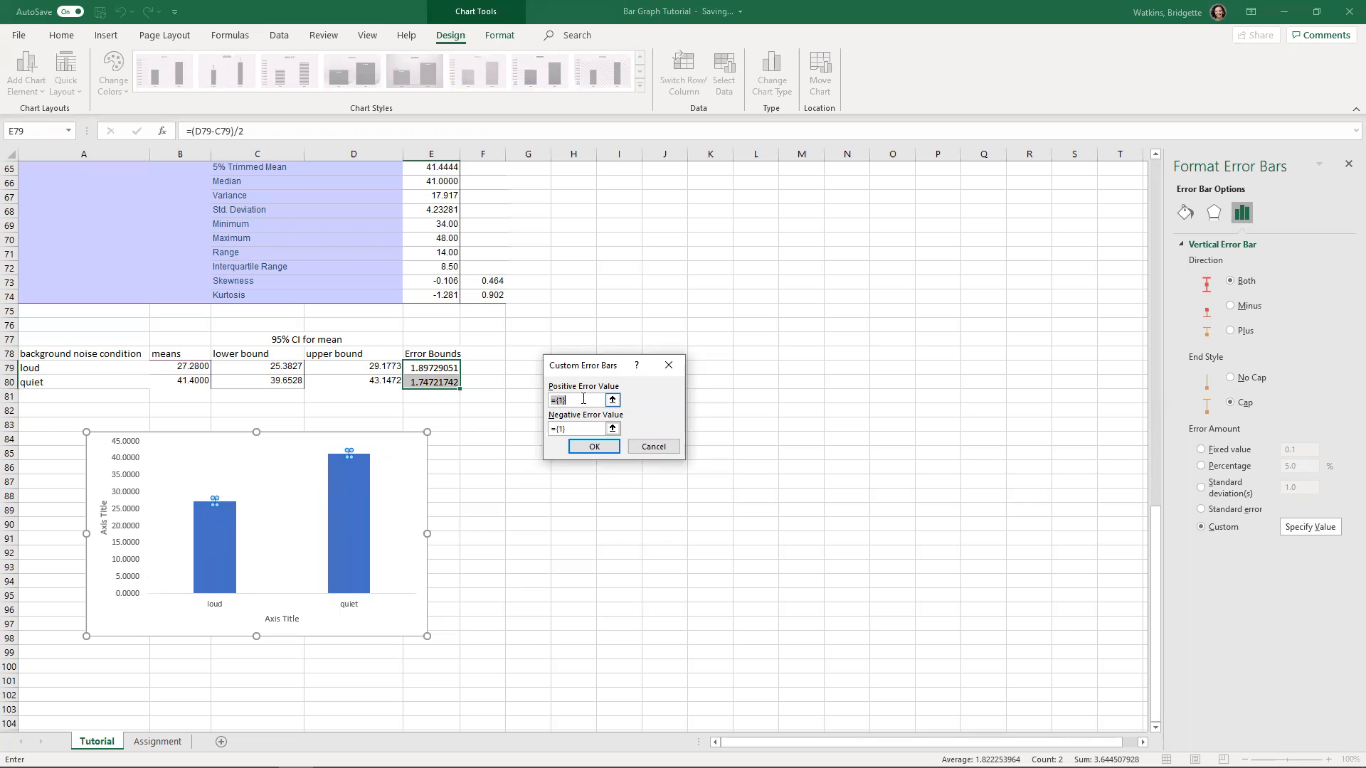
# Try entering 1.8973, 1.7472 as both the positive and negative error values
pyautogui.press('BackSpace')
pyautogui.click(575, 427)
pyautogui.press('BackSpace')
pyautogui.press('BackSpace')
pyautogui.press('BackSpace')
pyautogui.press('BackSpace')
pyautogui.click(559, 397)
pyautogui.write('1.897')
pyautogui.write('3')
pyautogui.write(', ')
pyautogui.write('17')
pyautogui.write('7')
pyautogui.write('472')
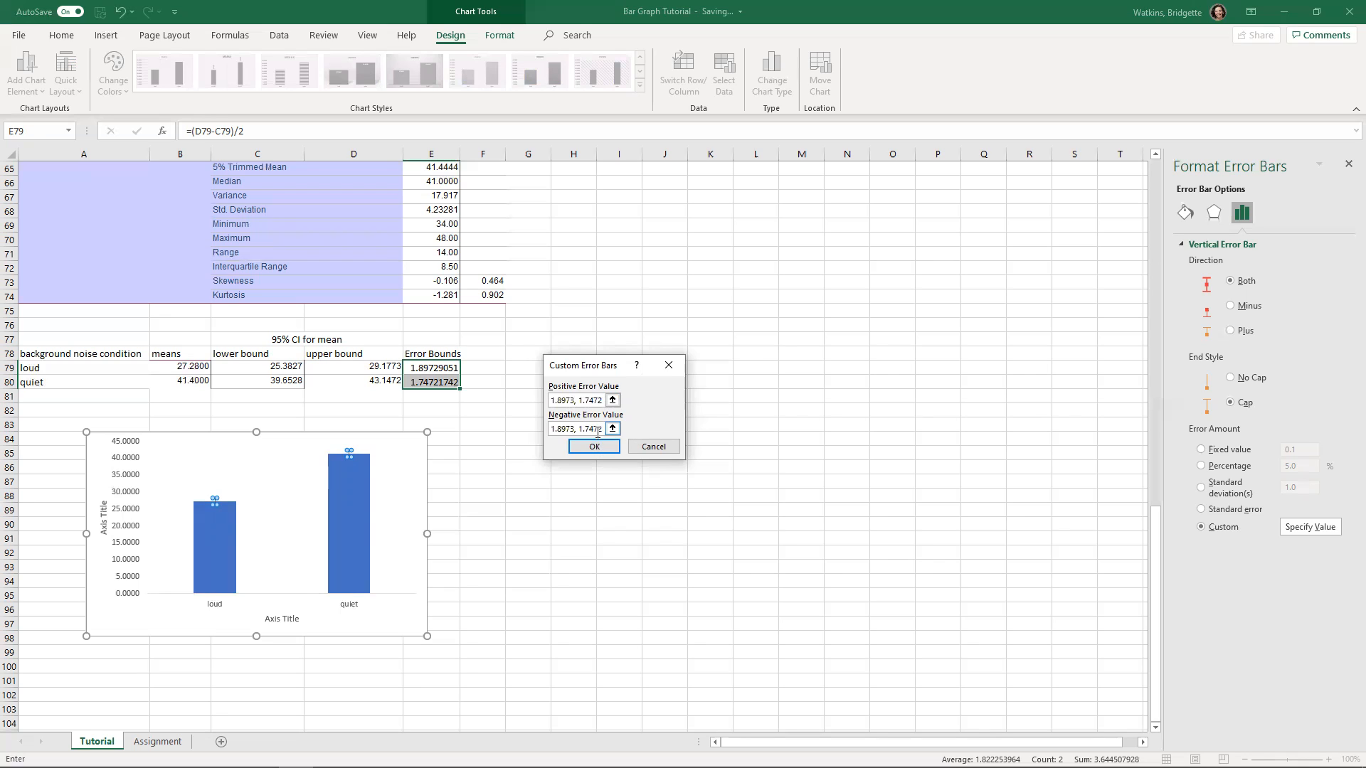
# Clear the manually entered positive and negative error values
pyautogui.moveTo(600, 401); pyautogui.dragTo(545, 409)
pyautogui.press('BackSpace')
pyautogui.moveTo(578, 428); pyautogui.dragTo(604, 429)
pyautogui.press('BackSpace')
pyautogui.press('BackSpace')
pyautogui.press('BackSpace')
pyautogui.press('BackSpace')
pyautogui.press('BackSpace')
pyautogui.press('BackSpace')
pyautogui.press('BackSpace')
pyautogui.press('BackSpace')
pyautogui.press('BackSpace')
# Set both the positive and negative error values to the Error Bounds range E79:E80 and apply them
pyautogui.click(601, 400)
pyautogui.click(613, 401)
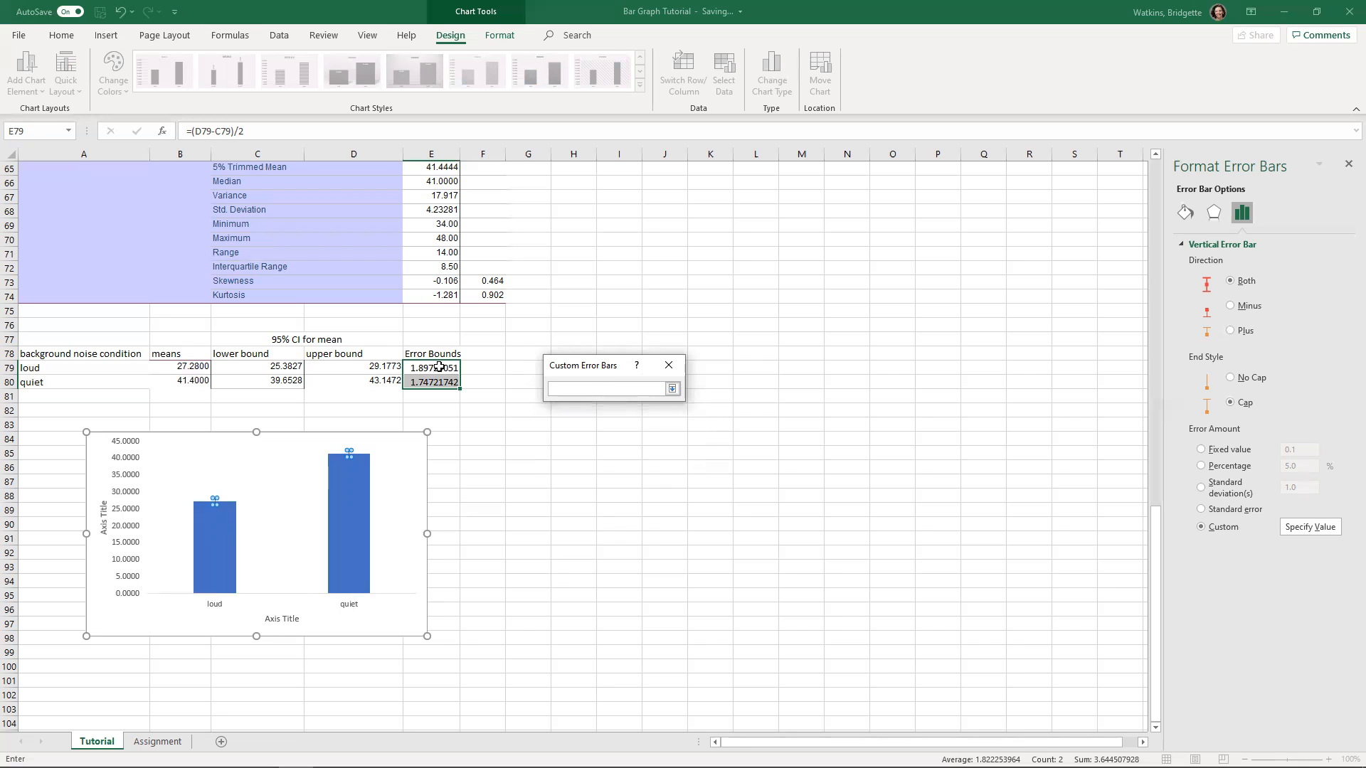
pyautogui.moveTo(435, 366); pyautogui.dragTo(436, 381)
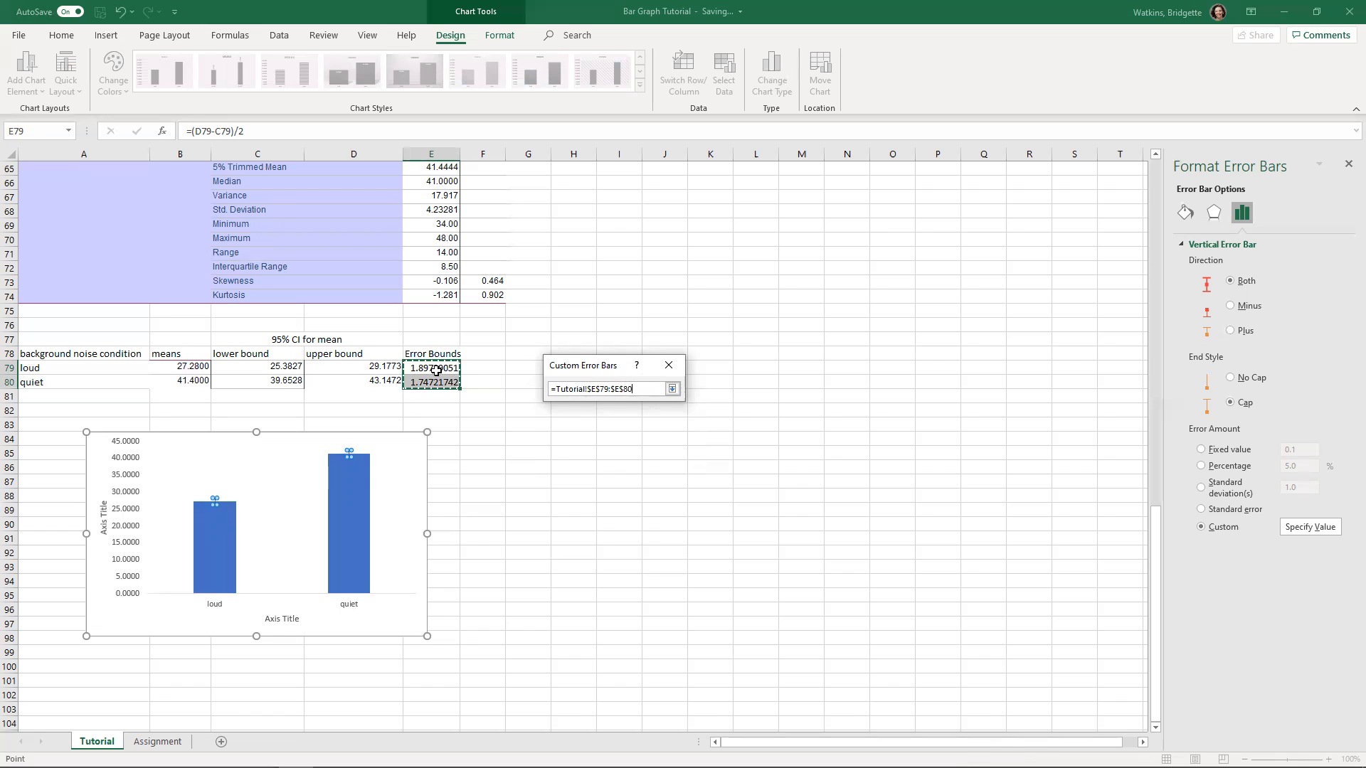
pyautogui.click(672, 389)
pyautogui.click(608, 427)
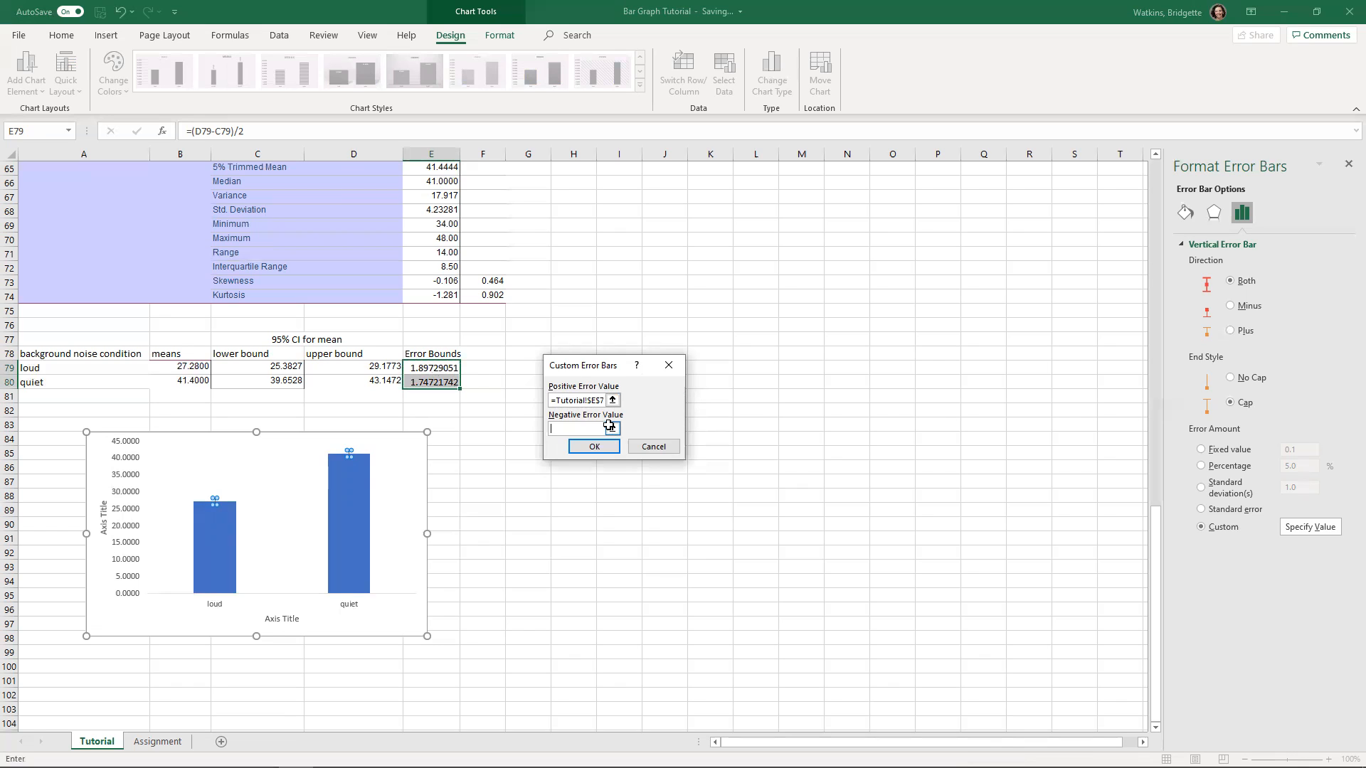
pyautogui.click(610, 427)
pyautogui.moveTo(432, 368); pyautogui.dragTo(434, 383)
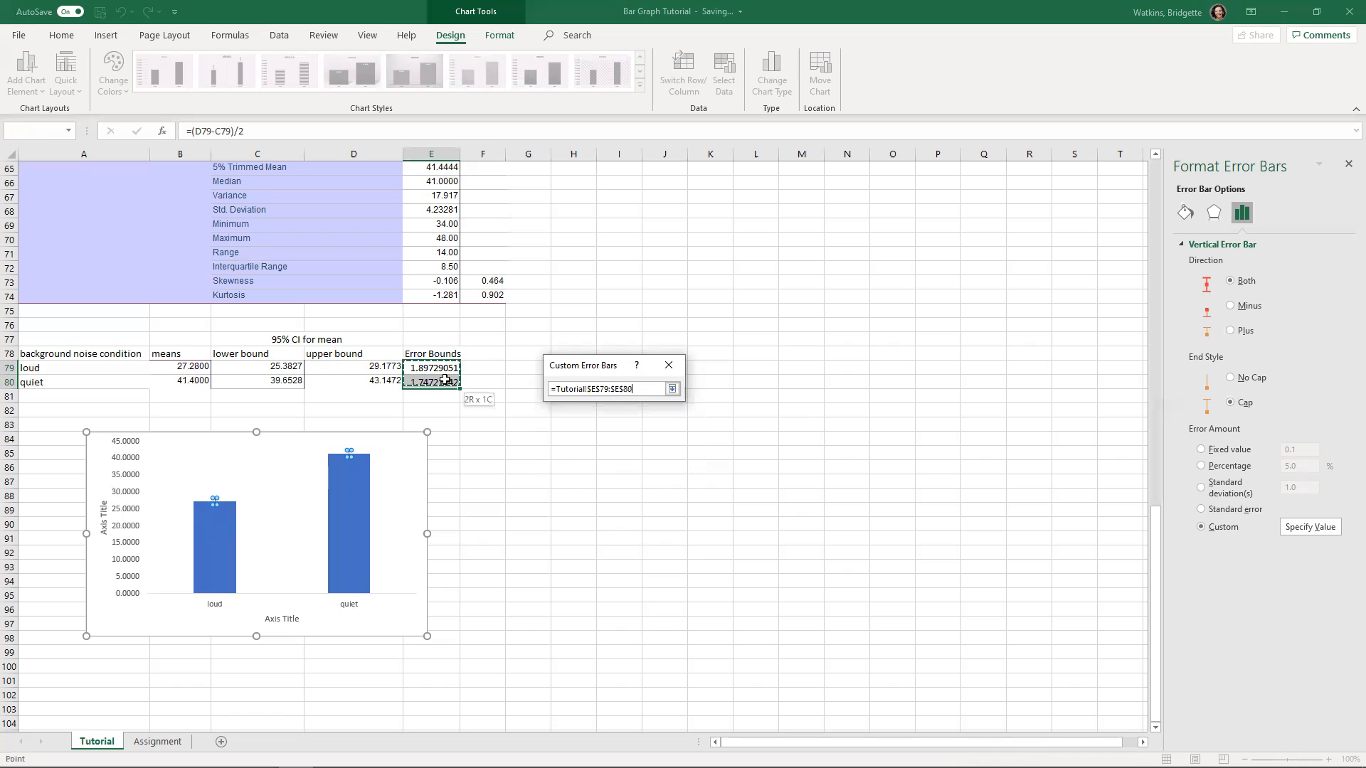
pyautogui.click(672, 389)
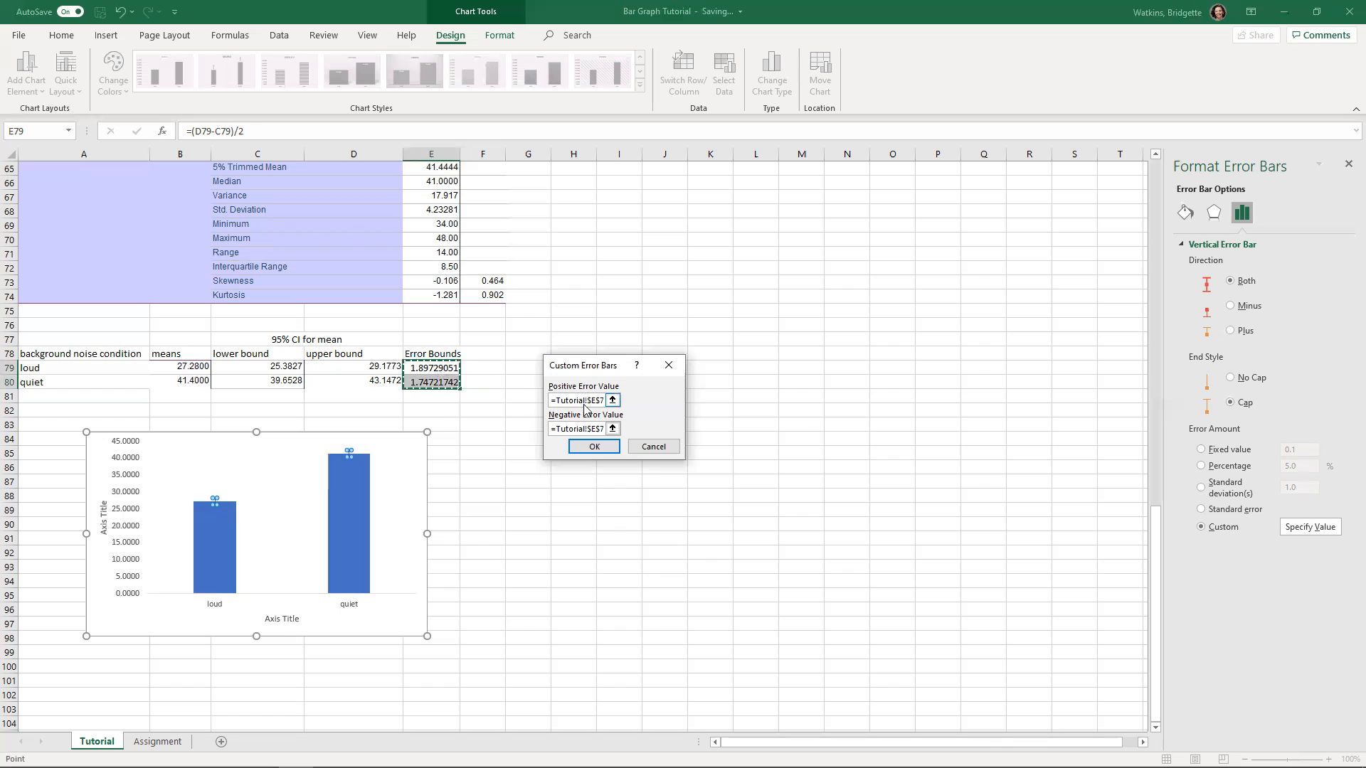
pyautogui.click(594, 447)
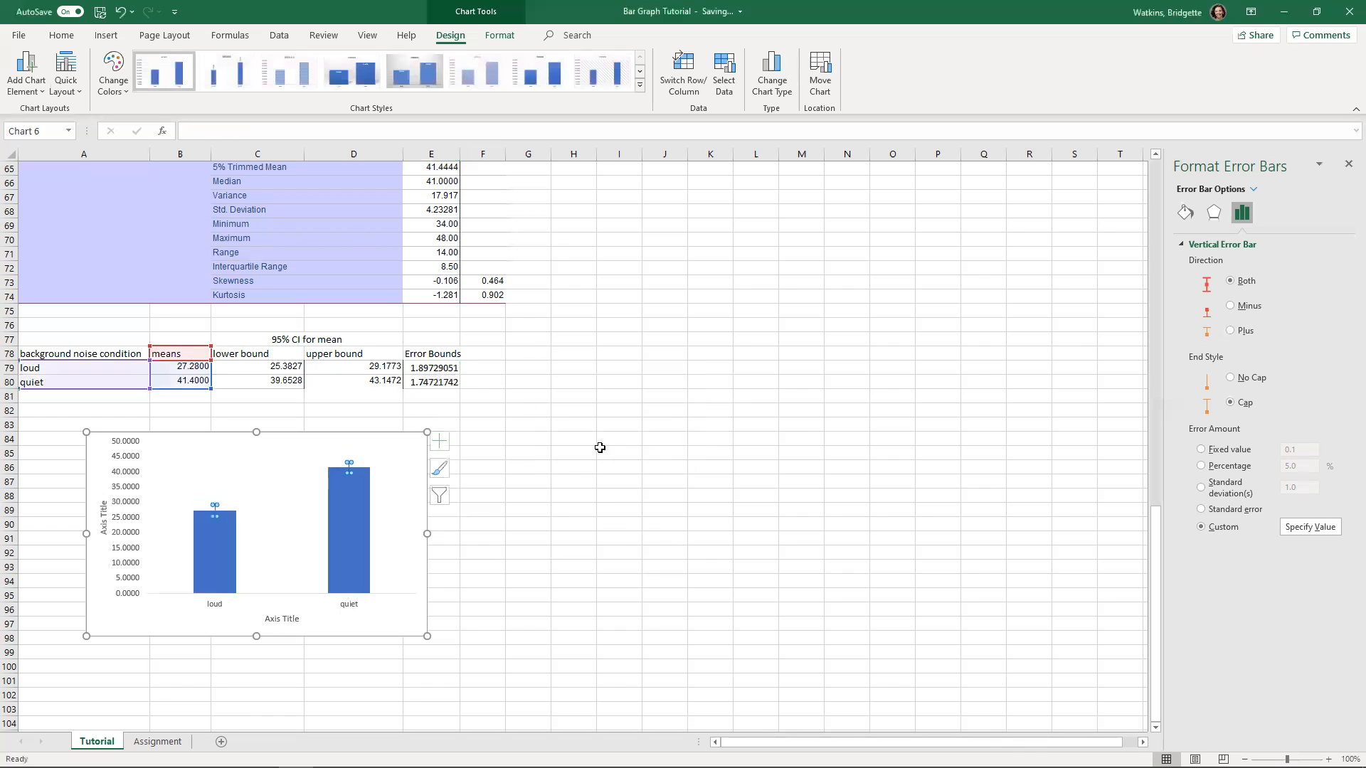
# Enlarge the means chart to reach about column G and move it below the summary table, starting around row 84
pyautogui.click(218, 519)
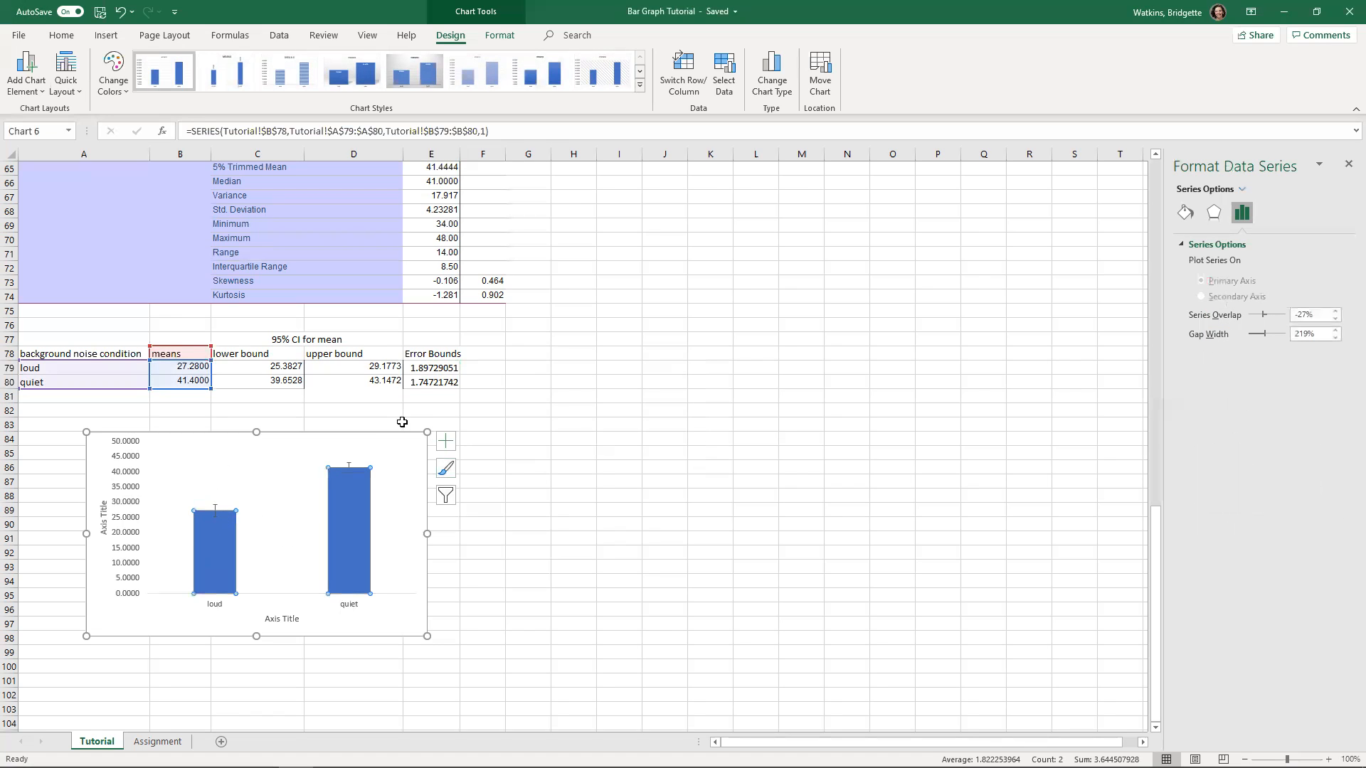
pyautogui.moveTo(427, 433); pyautogui.dragTo(543, 377)
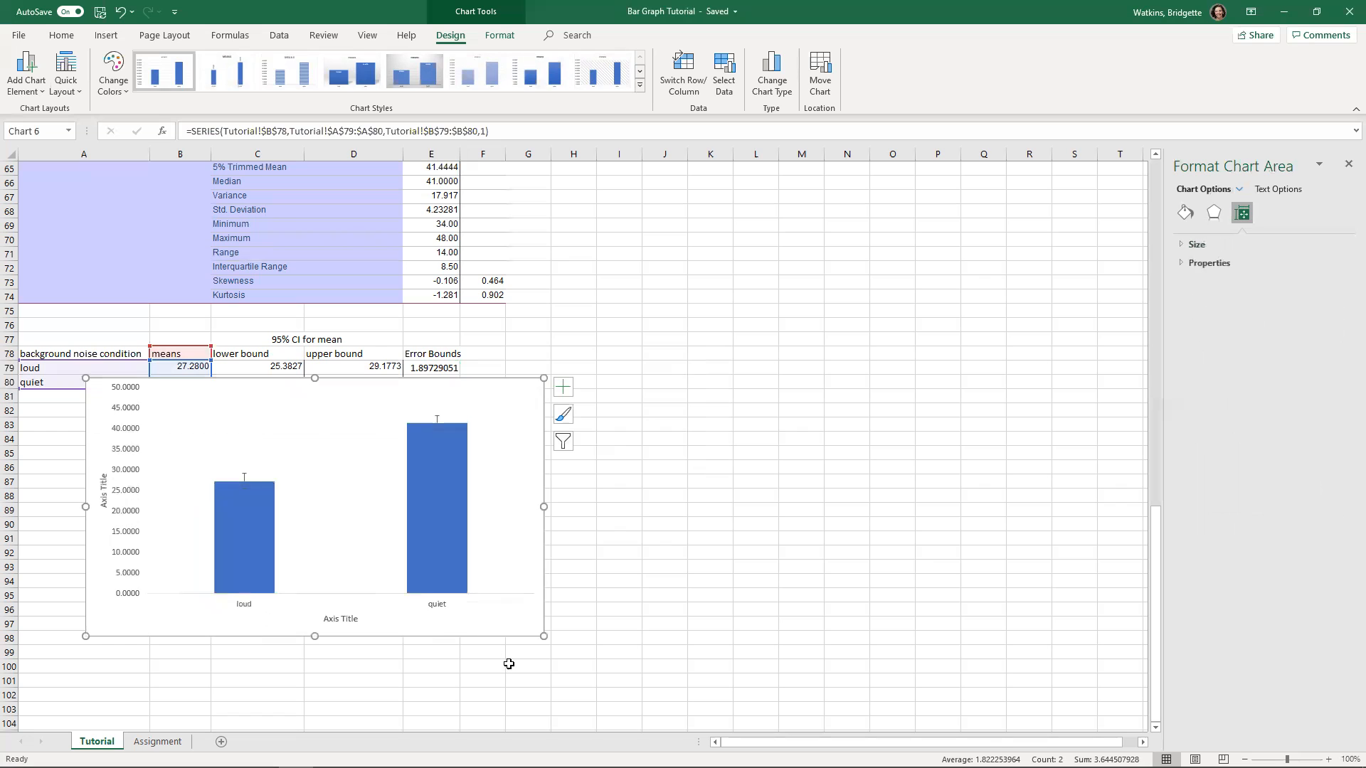
pyautogui.moveTo(491, 638); pyautogui.dragTo(491, 699)
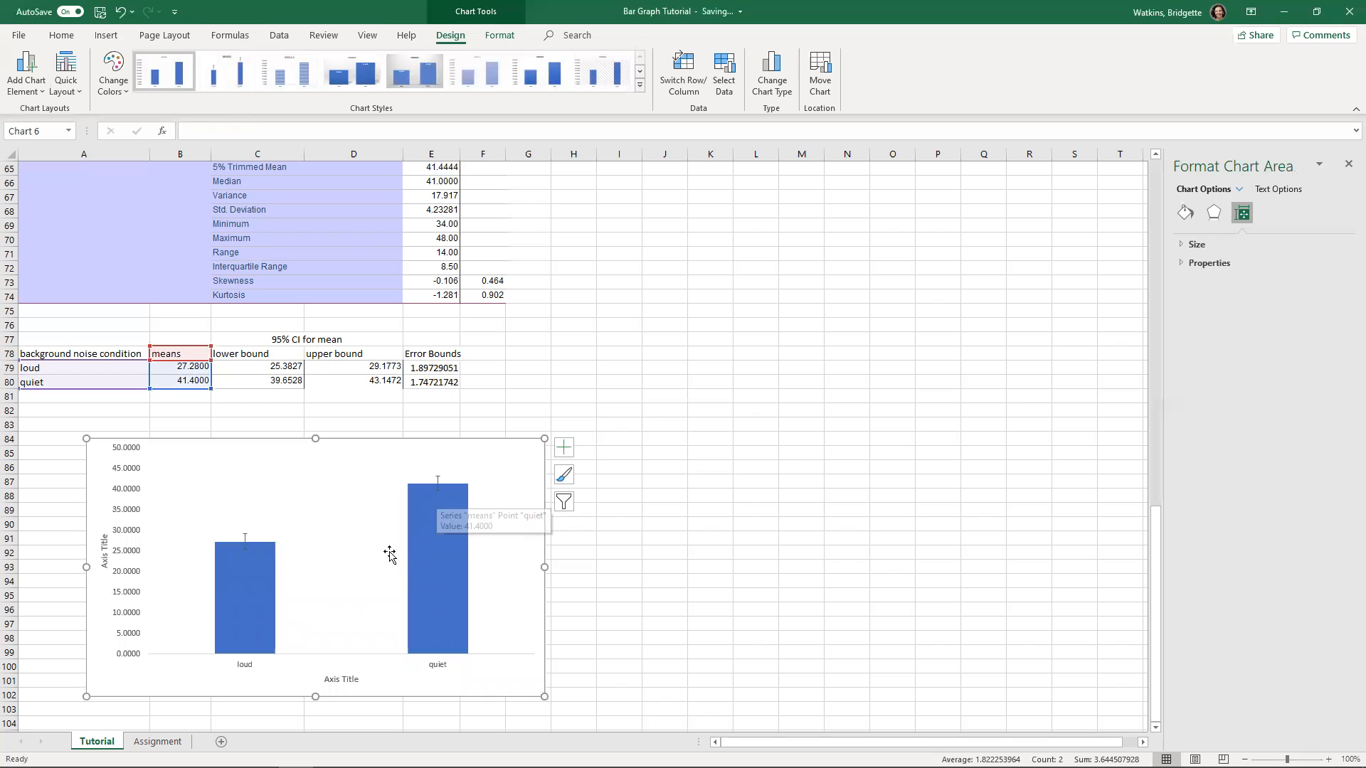
pyautogui.moveTo(328, 767)
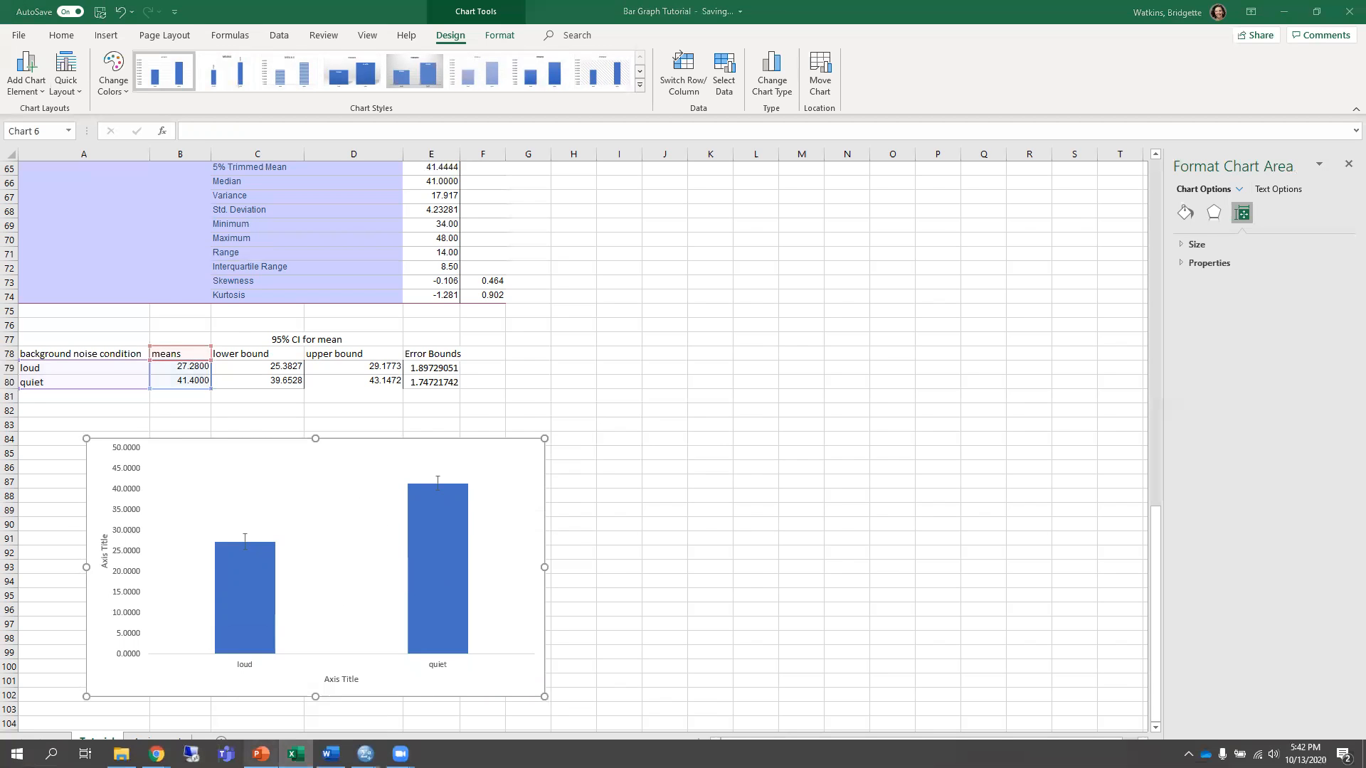
# Switch to the PowerPoint APA bar graph guidelines slide and place it beside the workbook, giving the chart sheet the wider share without the formatting pane
pyautogui.click(261, 754)
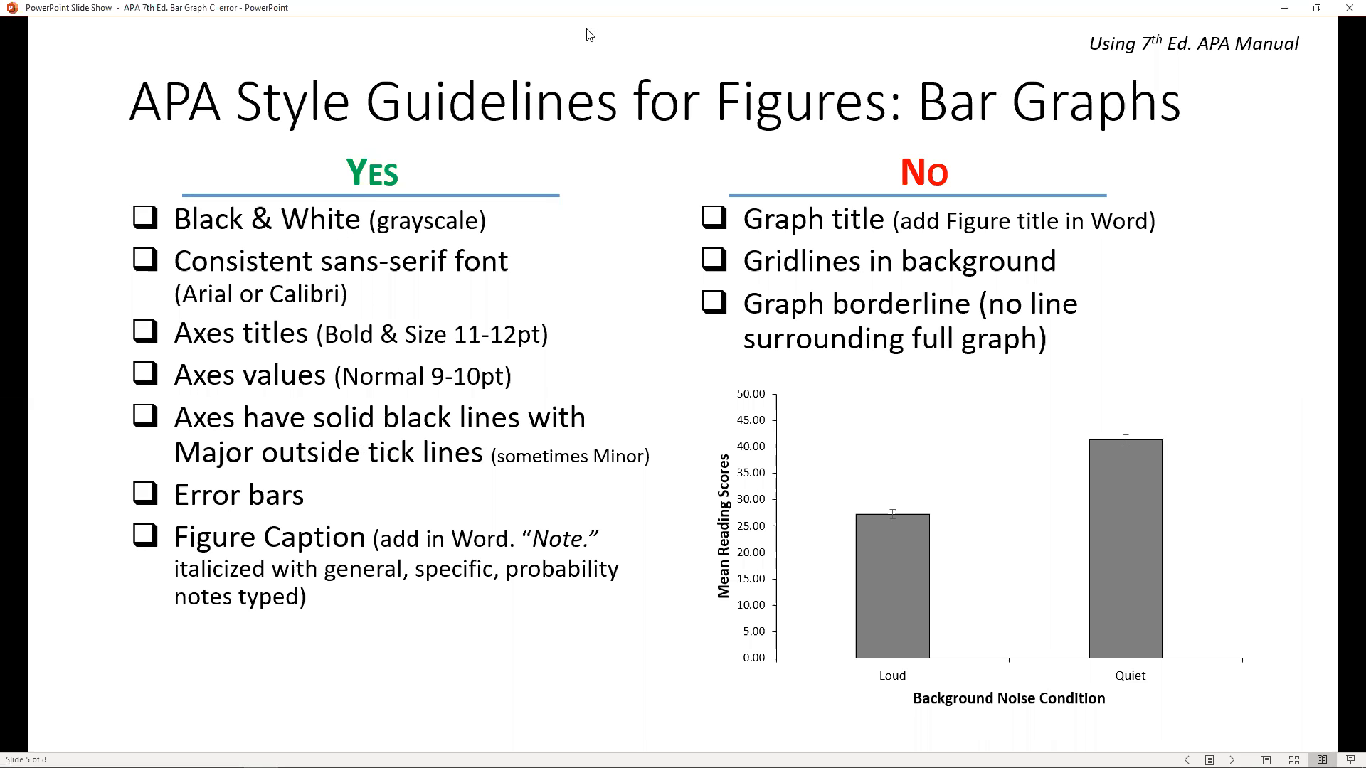
pyautogui.press('super+Right')
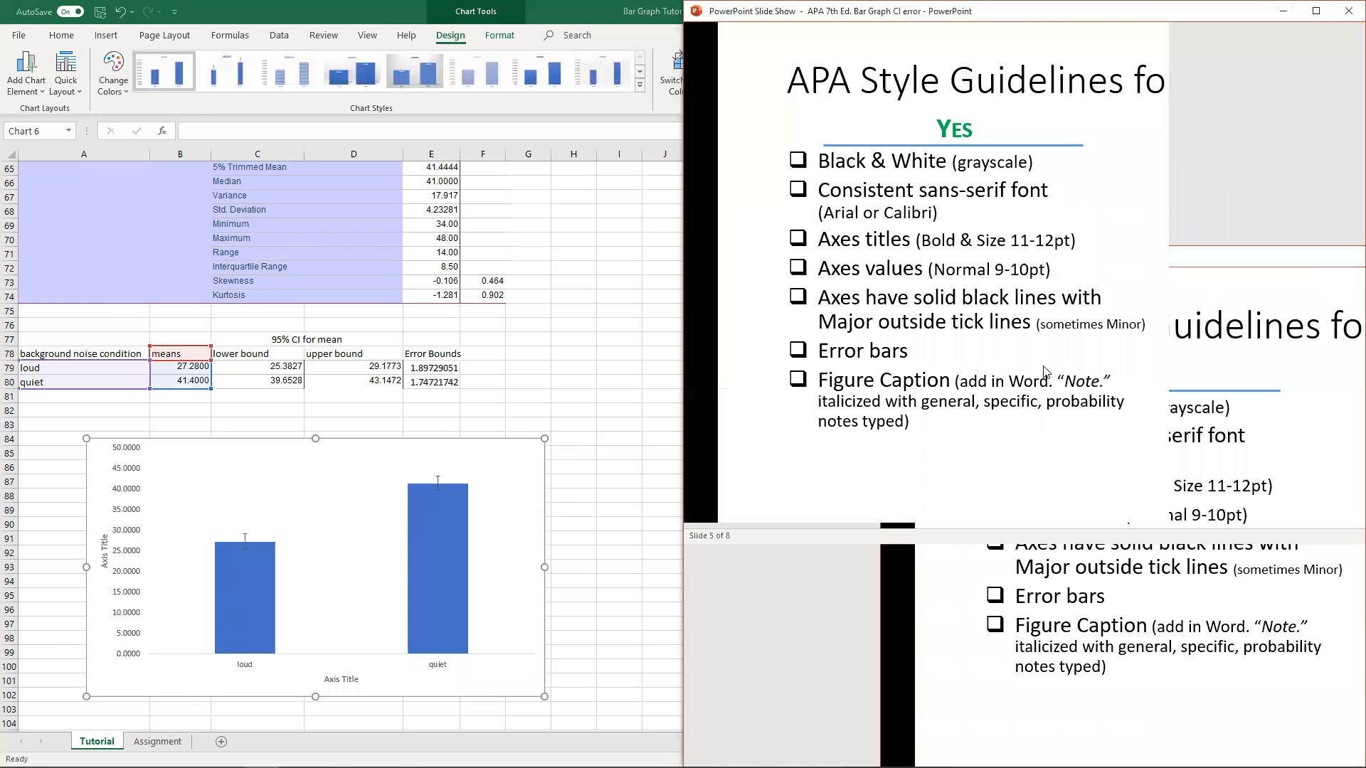
pyautogui.click(227, 242)
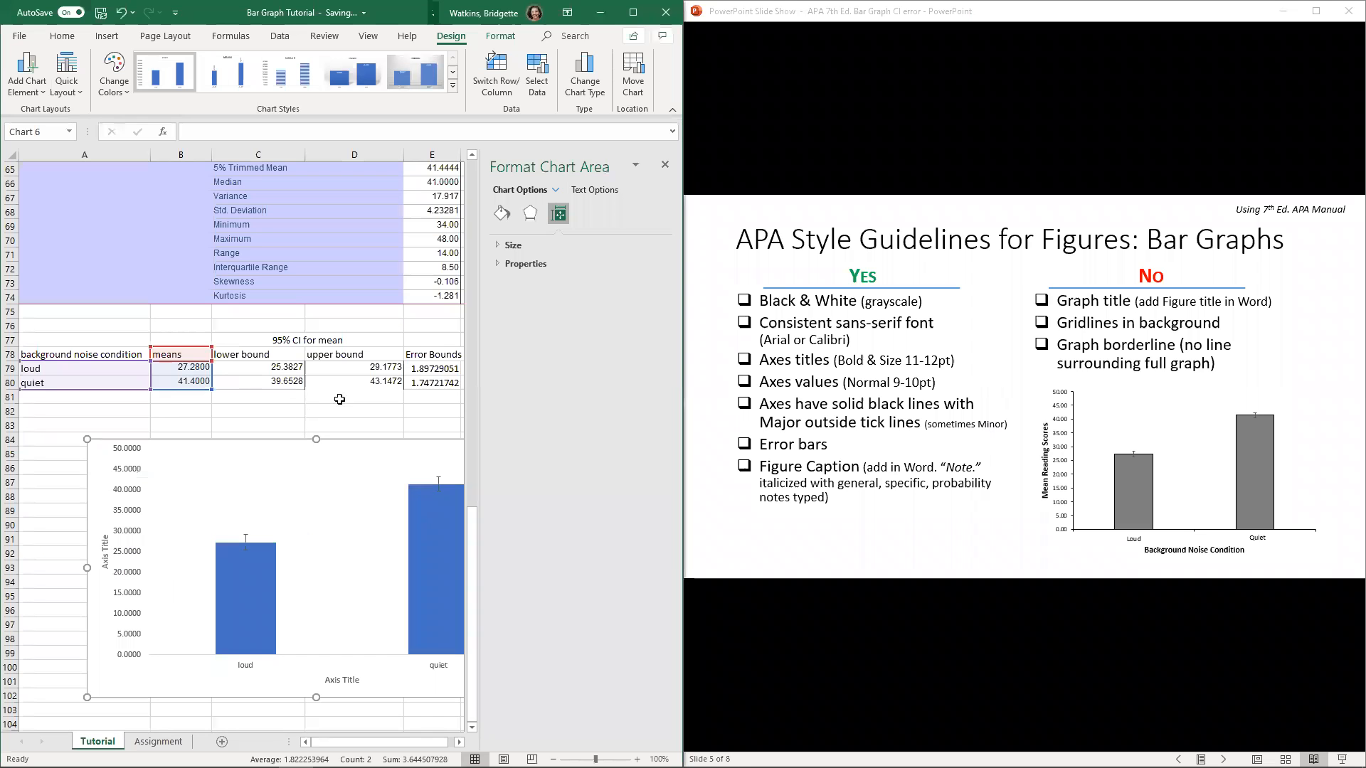
pyautogui.click(665, 164)
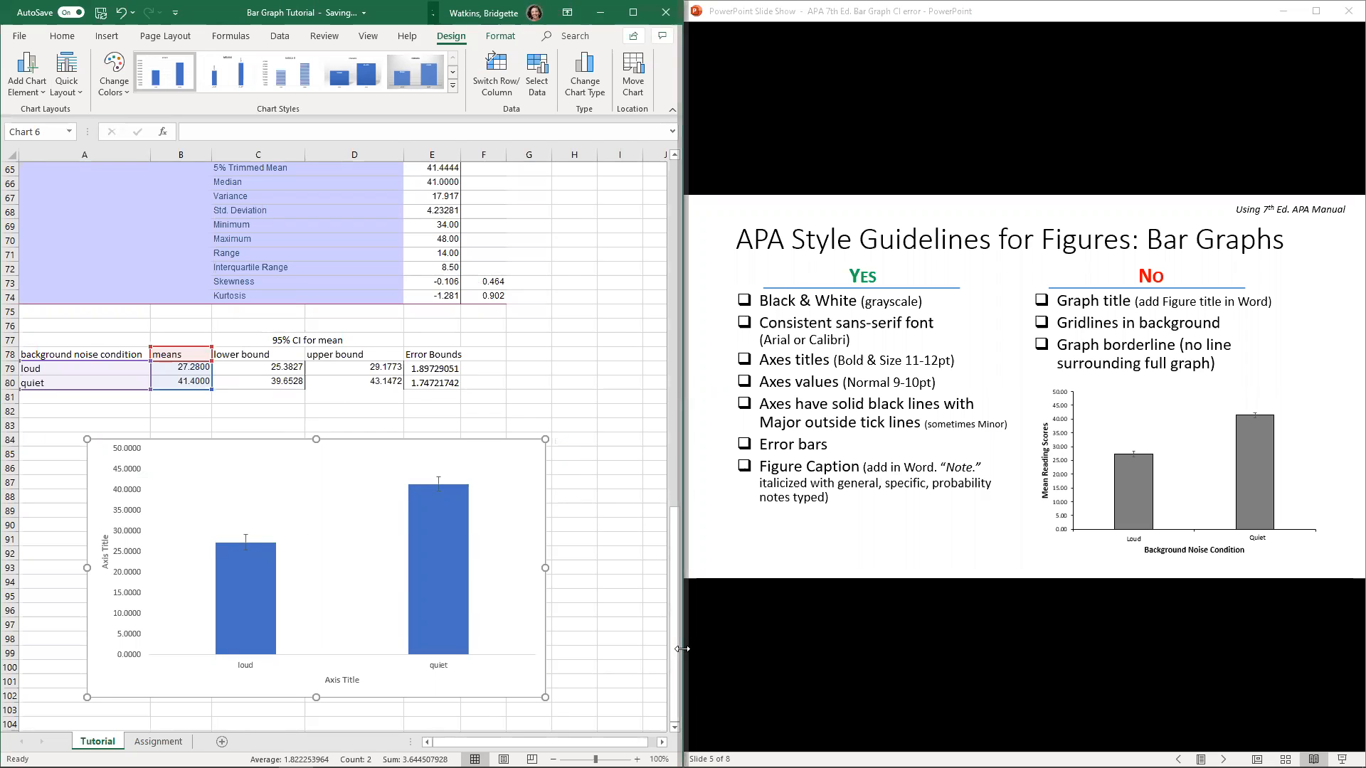
pyautogui.moveTo(791, 648); pyautogui.dragTo(792, 648)
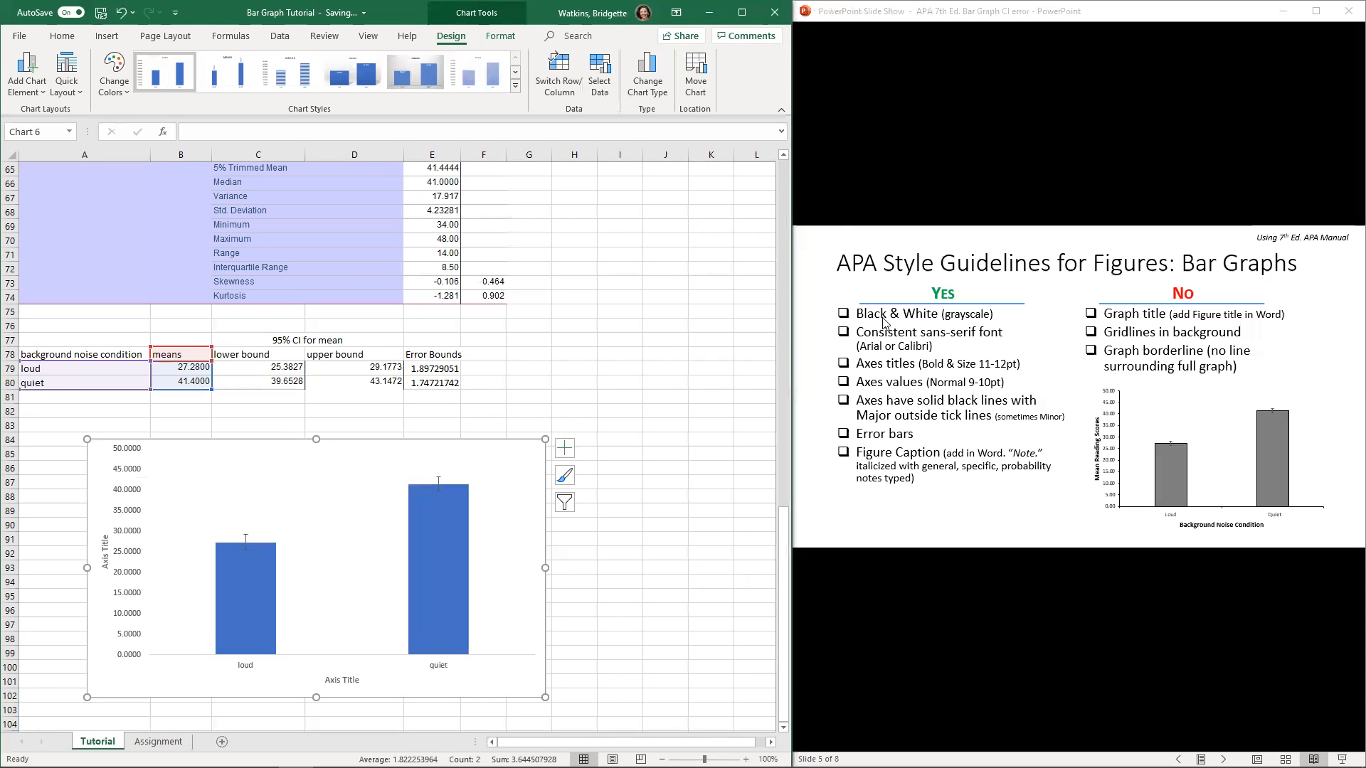
# Fill only the loud bar of the means chart with solid light gray
pyautogui.click(257, 619)
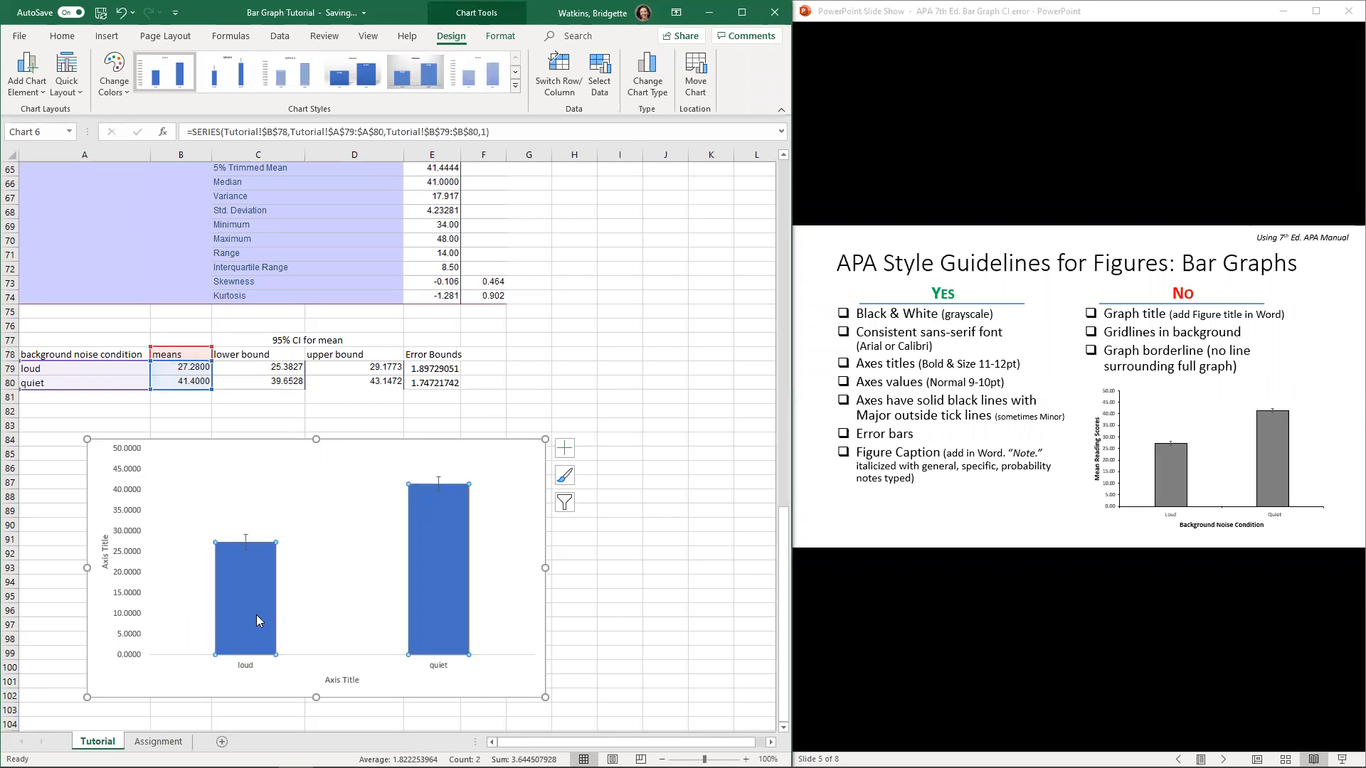
pyautogui.doubleClick(245, 604)
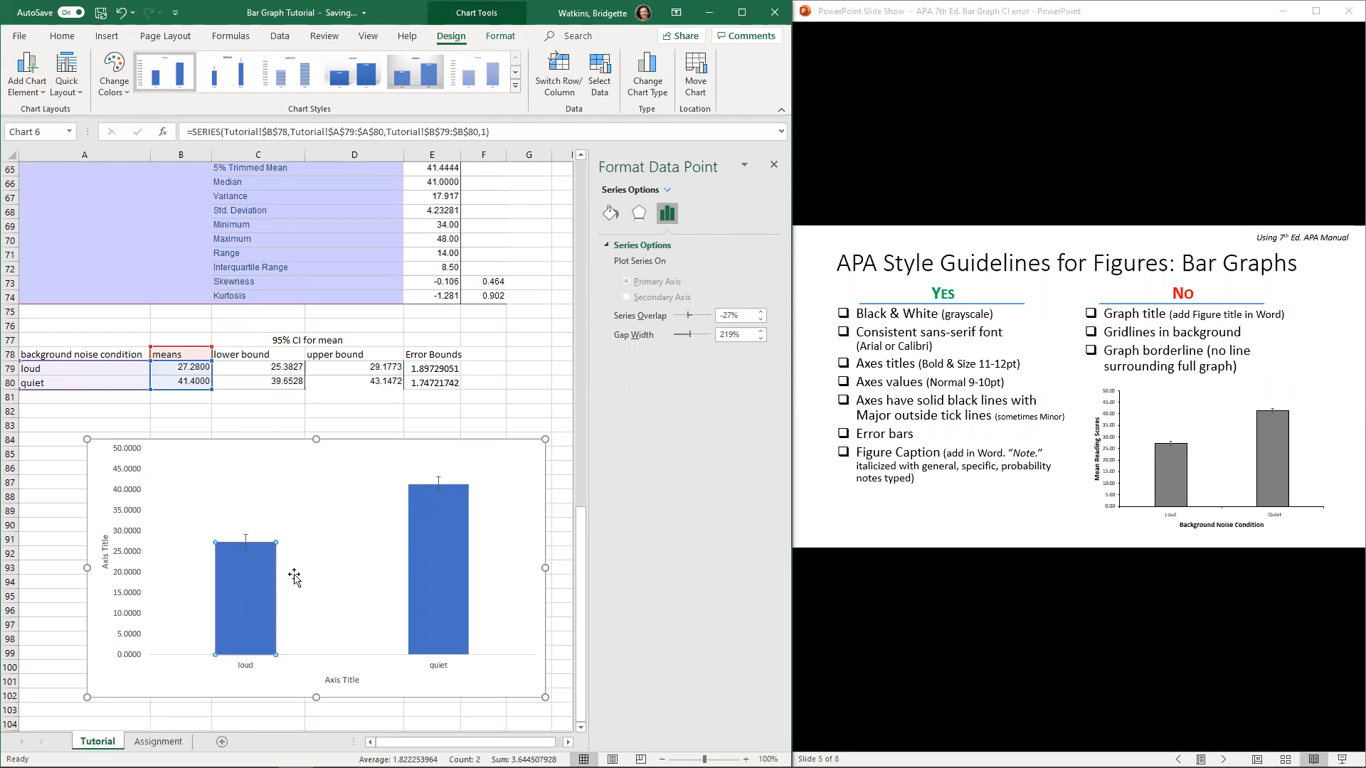
pyautogui.click(610, 214)
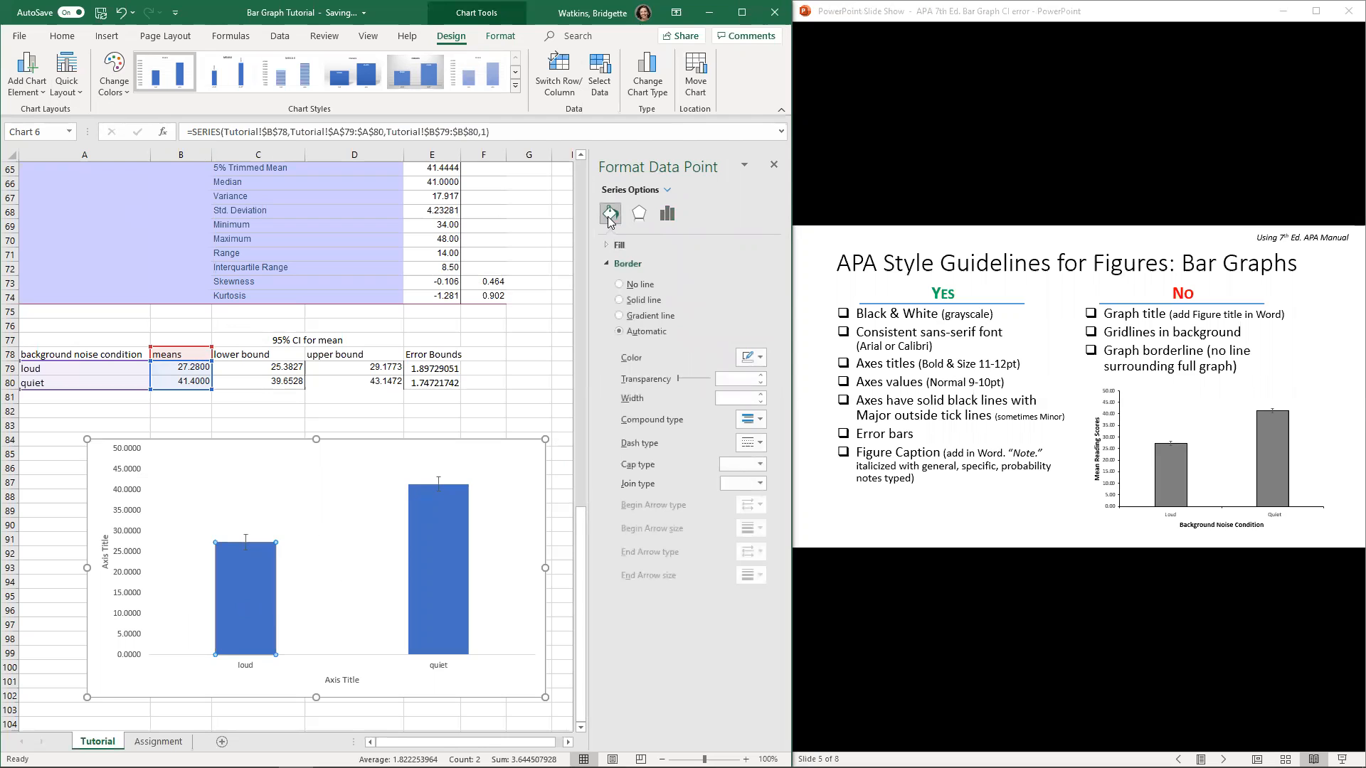
pyautogui.click(606, 245)
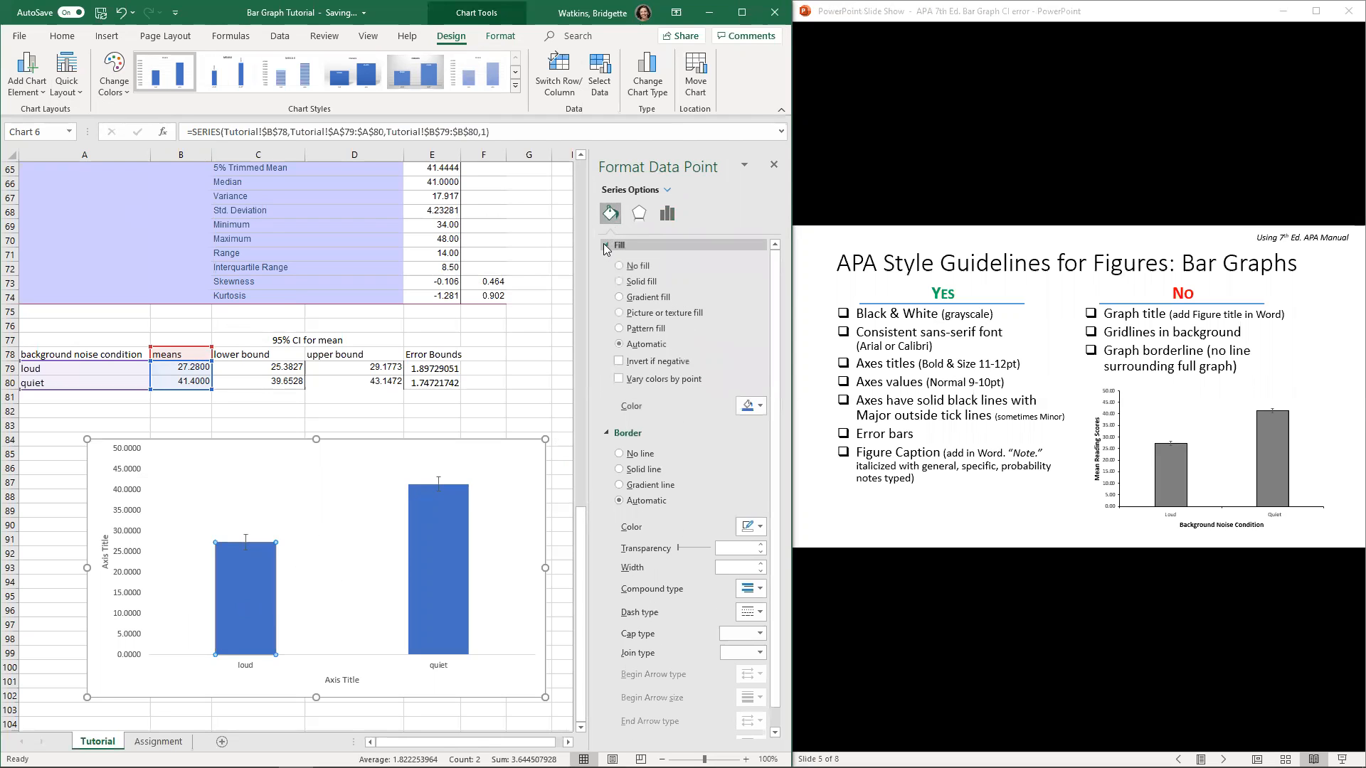
pyautogui.click(751, 406)
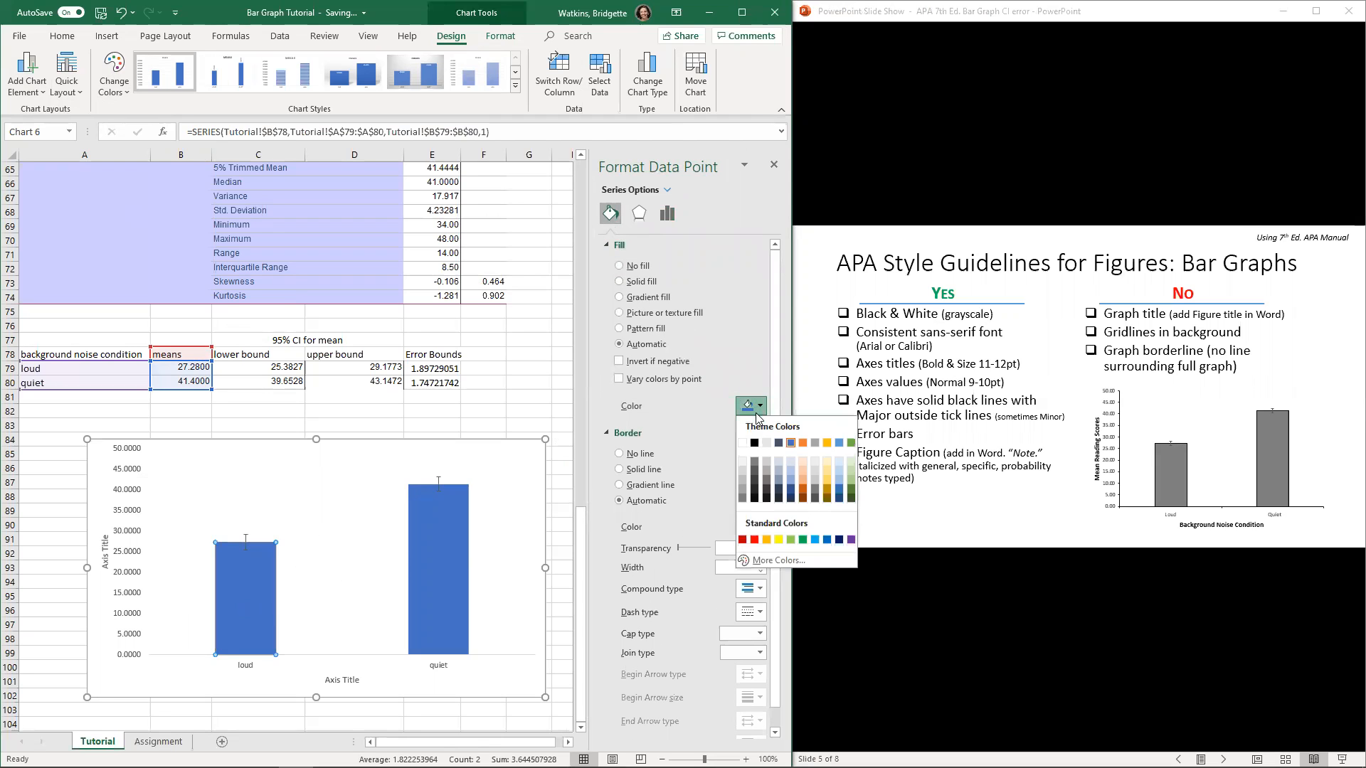
pyautogui.click(767, 443)
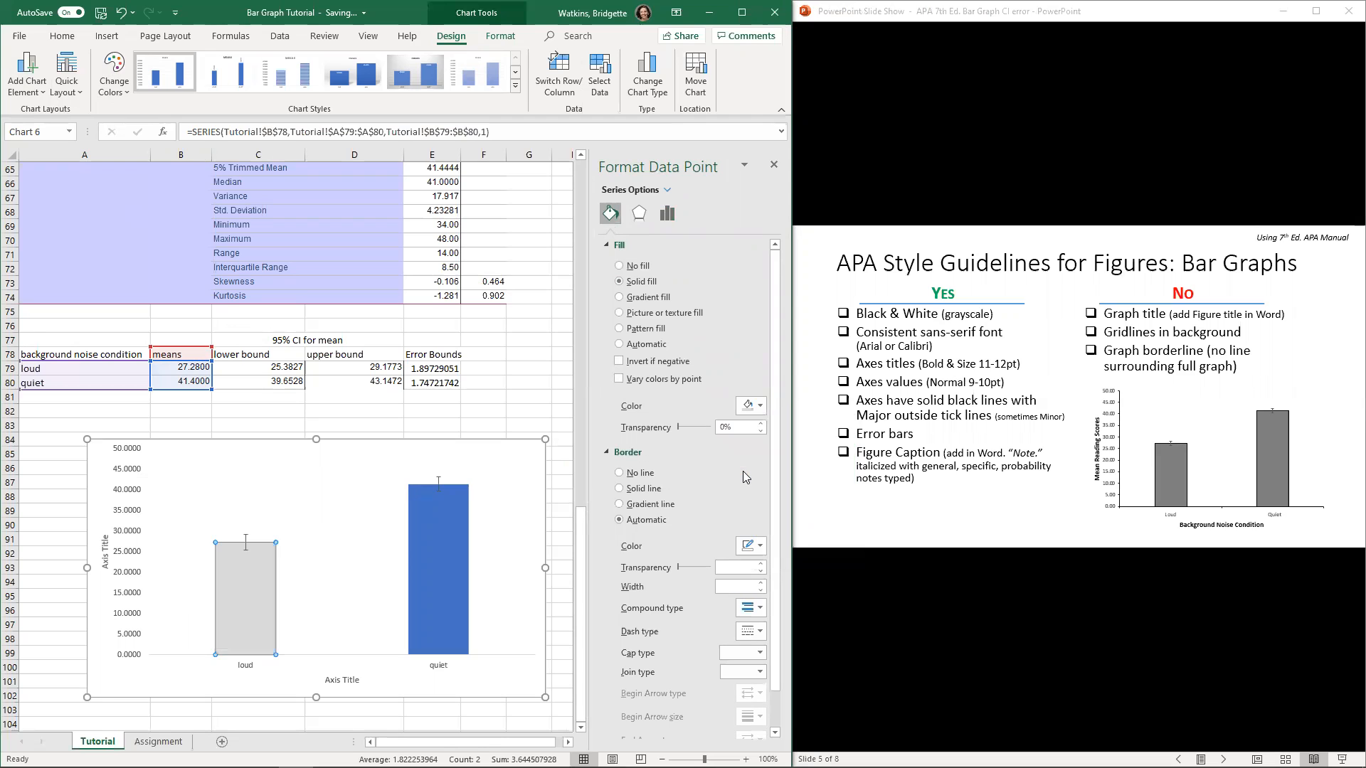
# Fill the quiet bar with the same light gray as the loud bar and collapse the fill and border settings
pyautogui.click(441, 547)
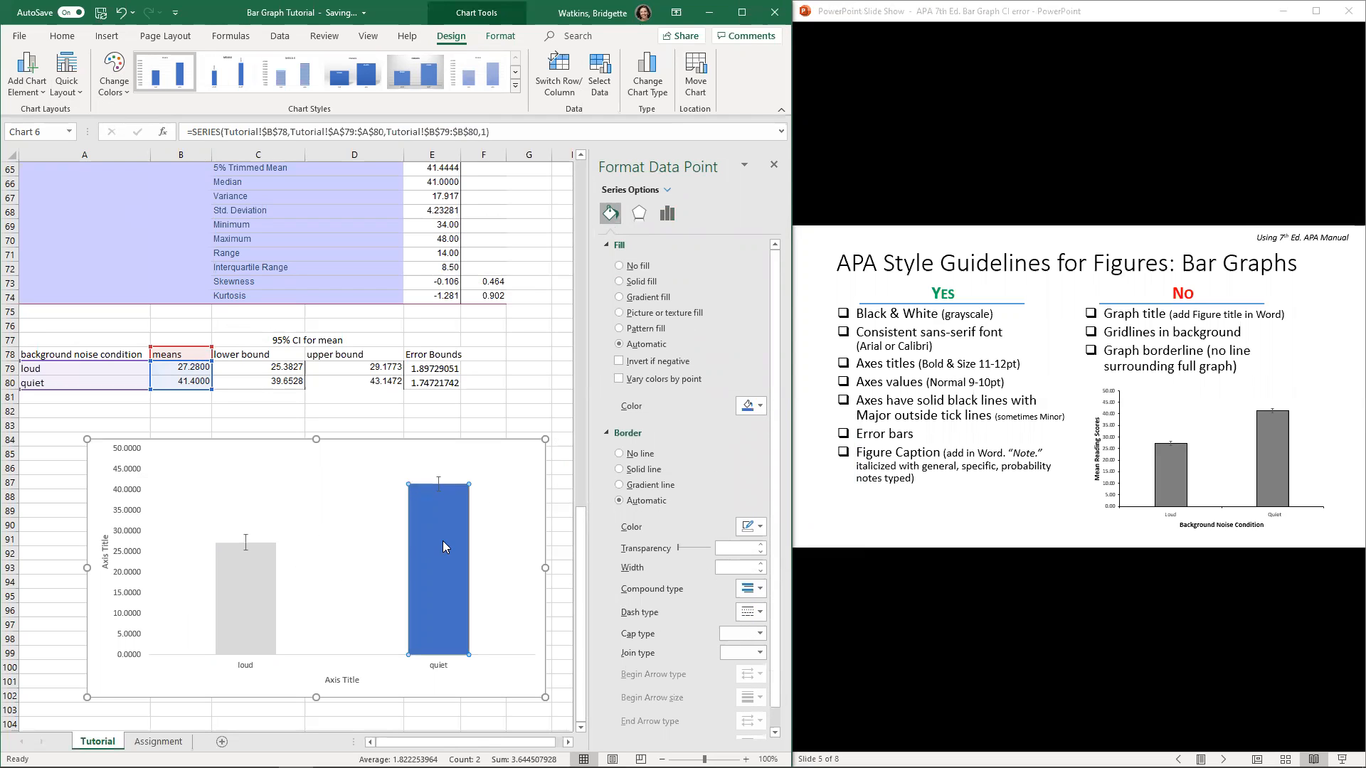
pyautogui.click(749, 406)
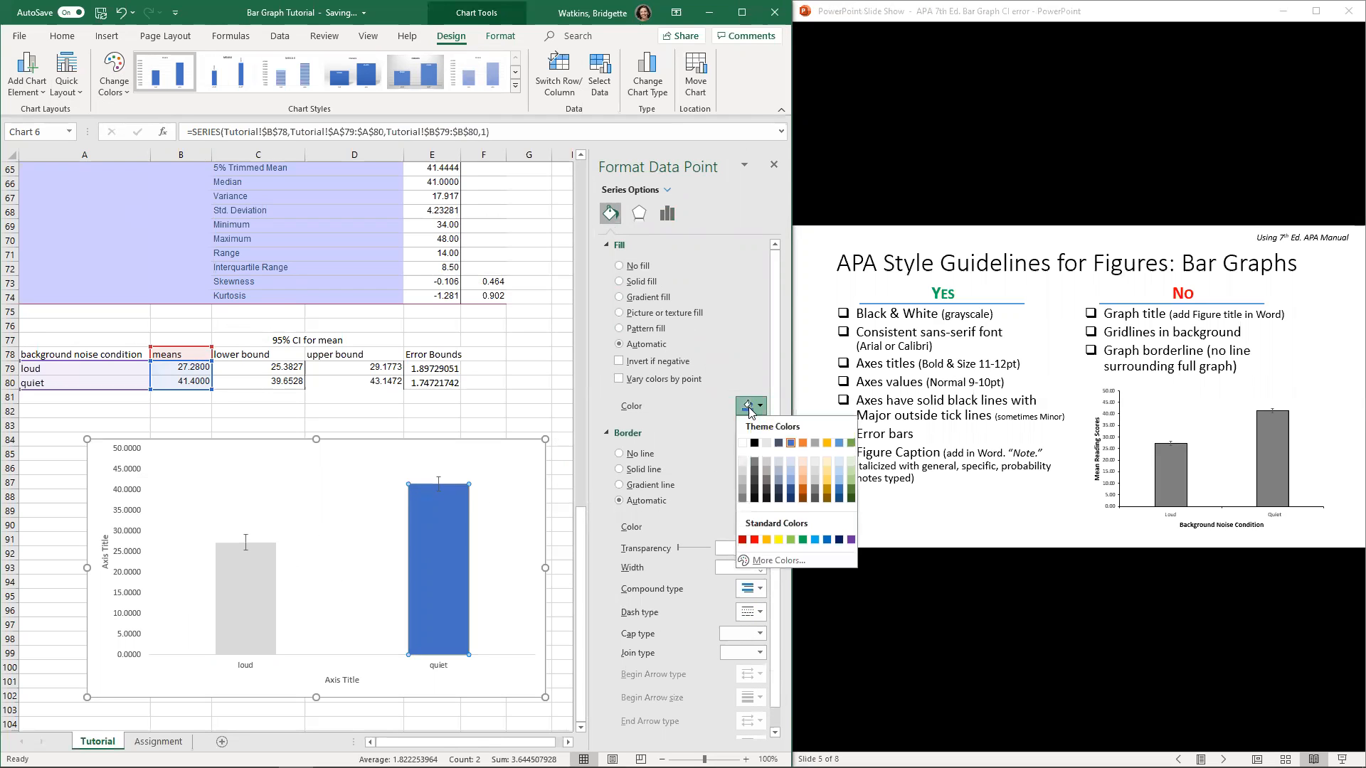
pyautogui.click(743, 474)
pyautogui.click(345, 517)
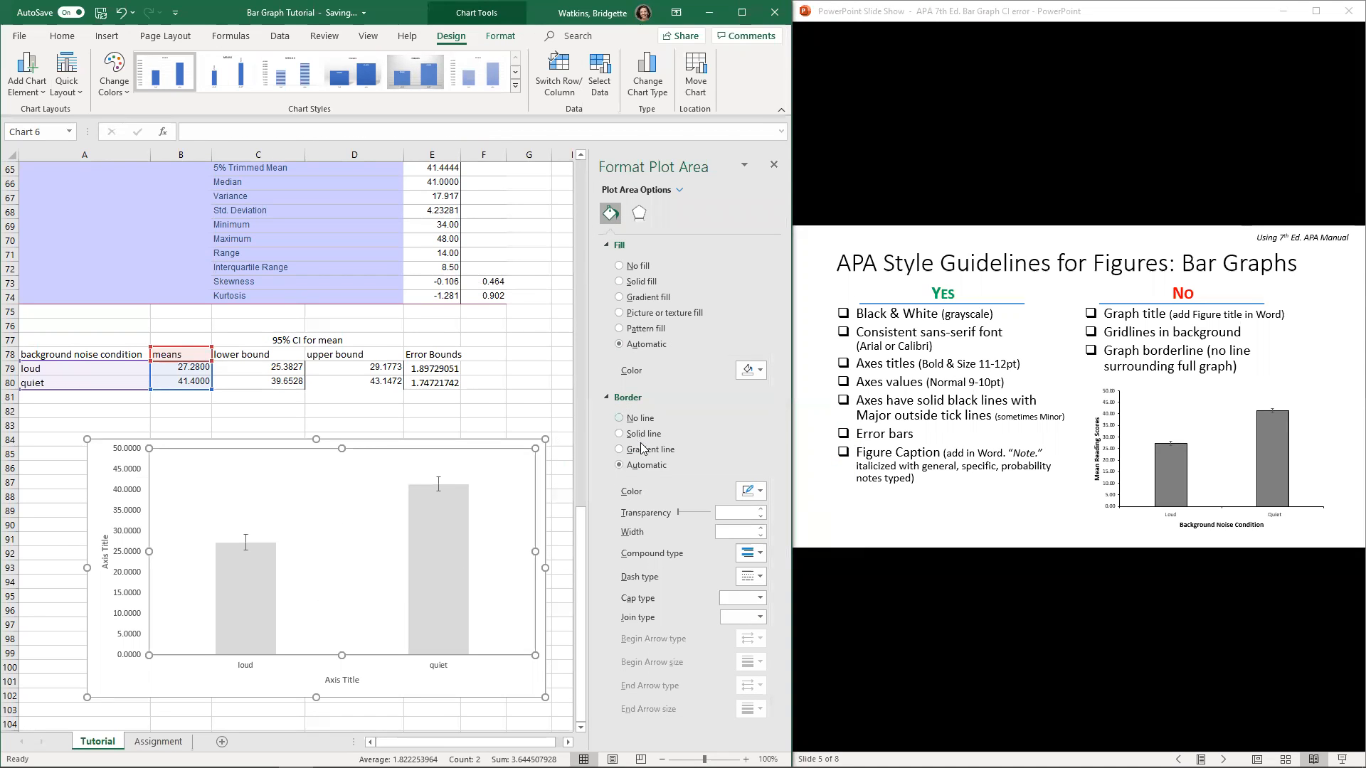
pyautogui.click(610, 398)
pyautogui.click(608, 246)
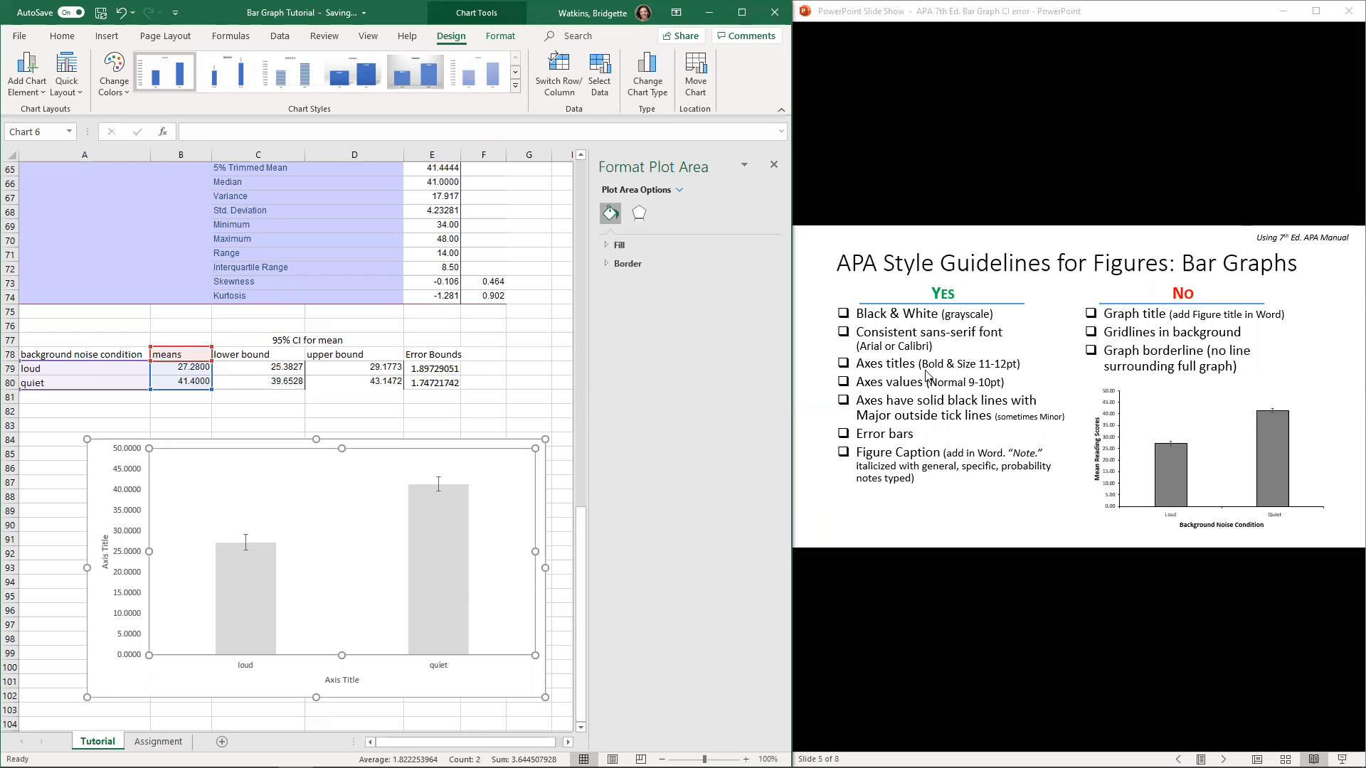
# Replace the horizontal axis title text with "Background Noise Condition"
pyautogui.click(329, 680)
pyautogui.tripleClick(340, 679)
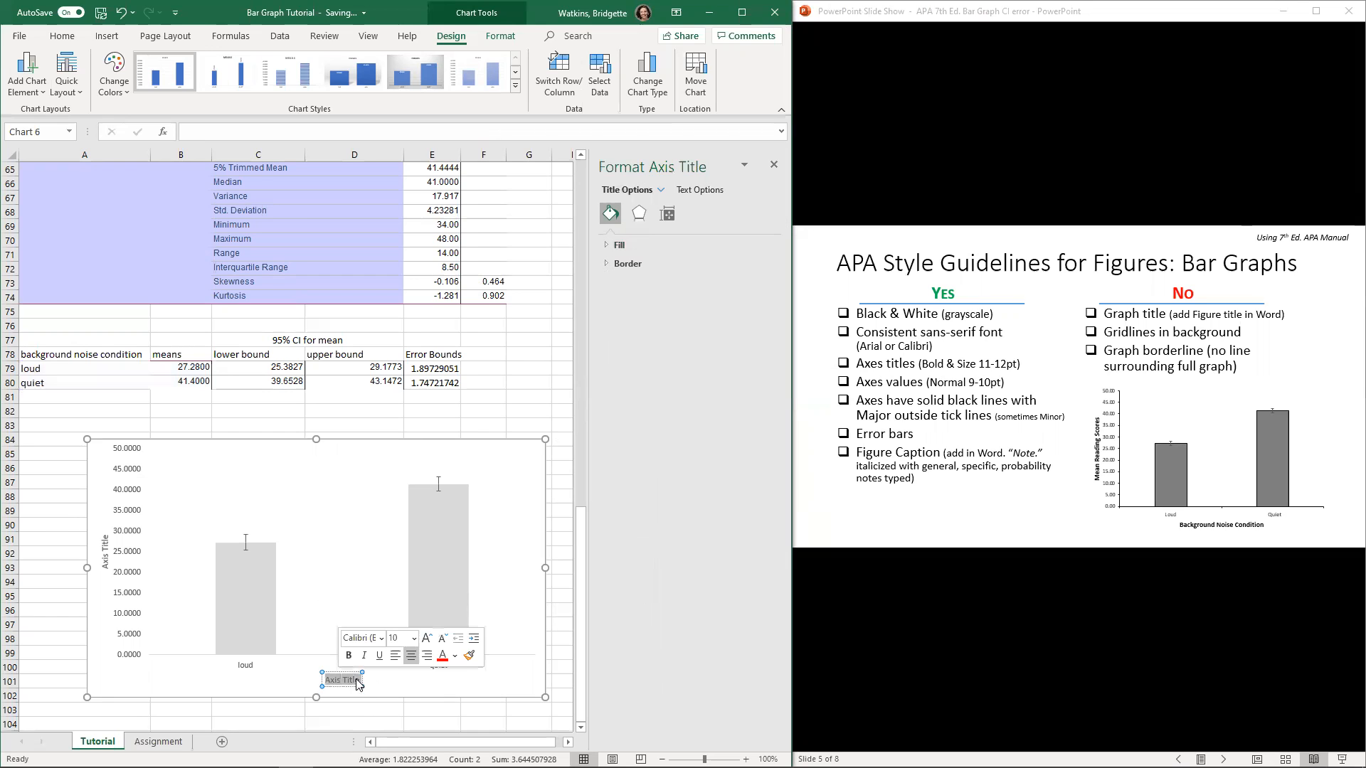
pyautogui.write('Backg')
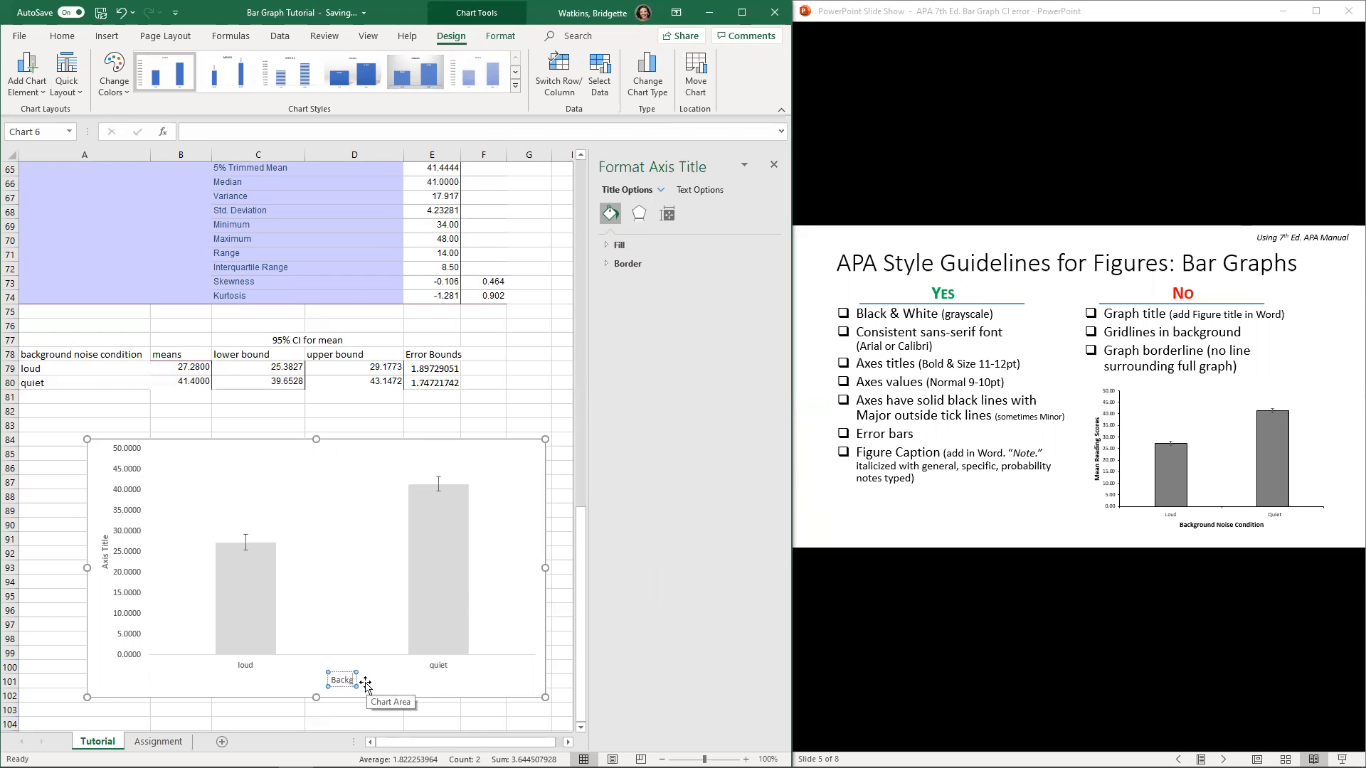
pyautogui.write('round Noise Condition')
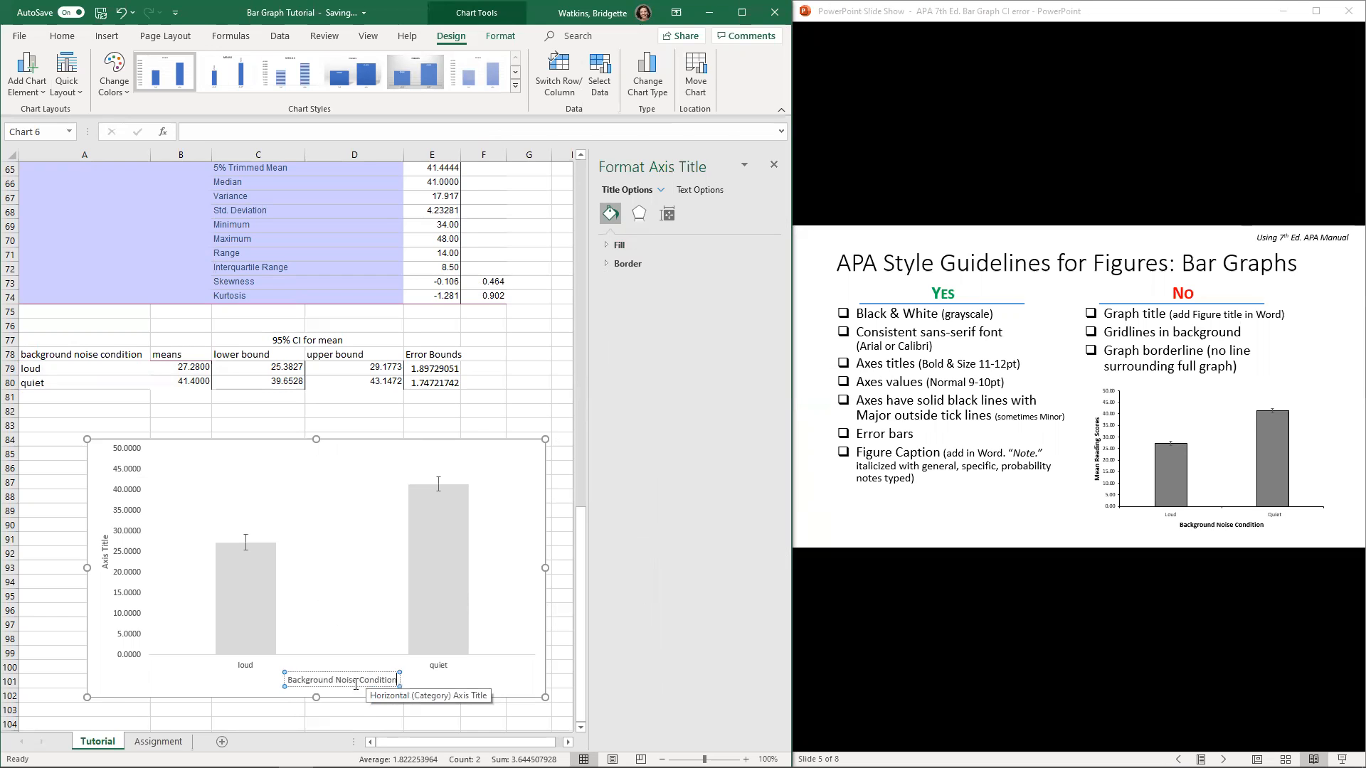
pyautogui.click(275, 679)
# Make the horizontal axis title bold and set its font size to 12
pyautogui.click(341, 679)
pyautogui.tripleClick(342, 682)
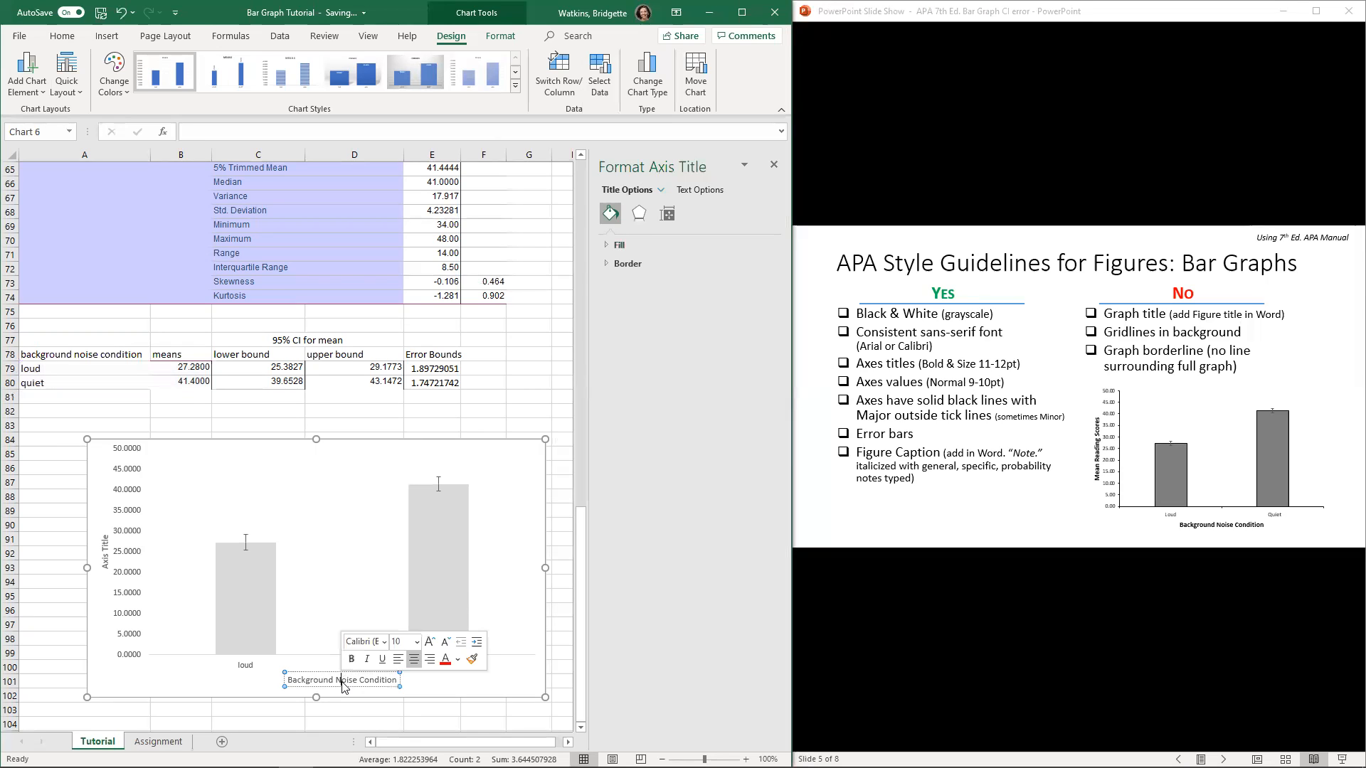
pyautogui.click(351, 660)
pyautogui.click(399, 641)
pyautogui.write('12')
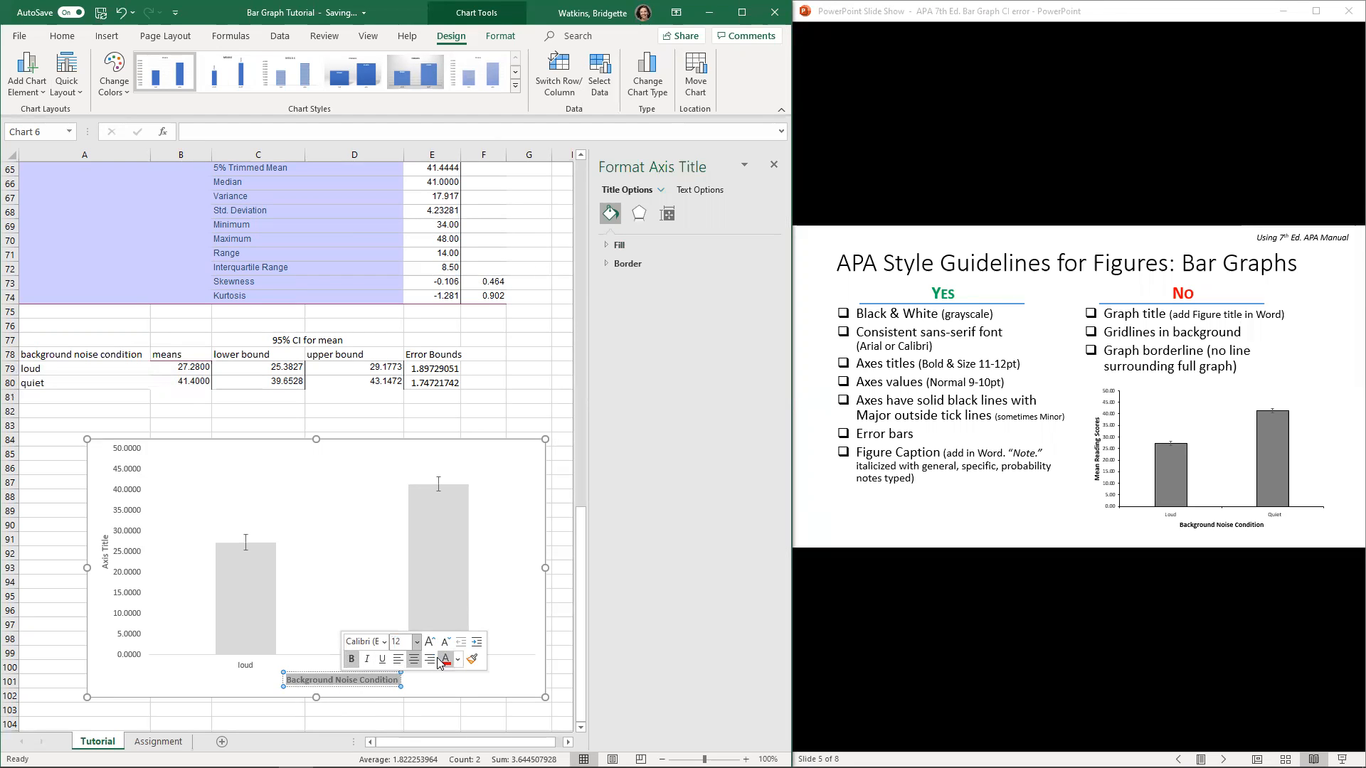
pyautogui.press('Return')
pyautogui.click(244, 667)
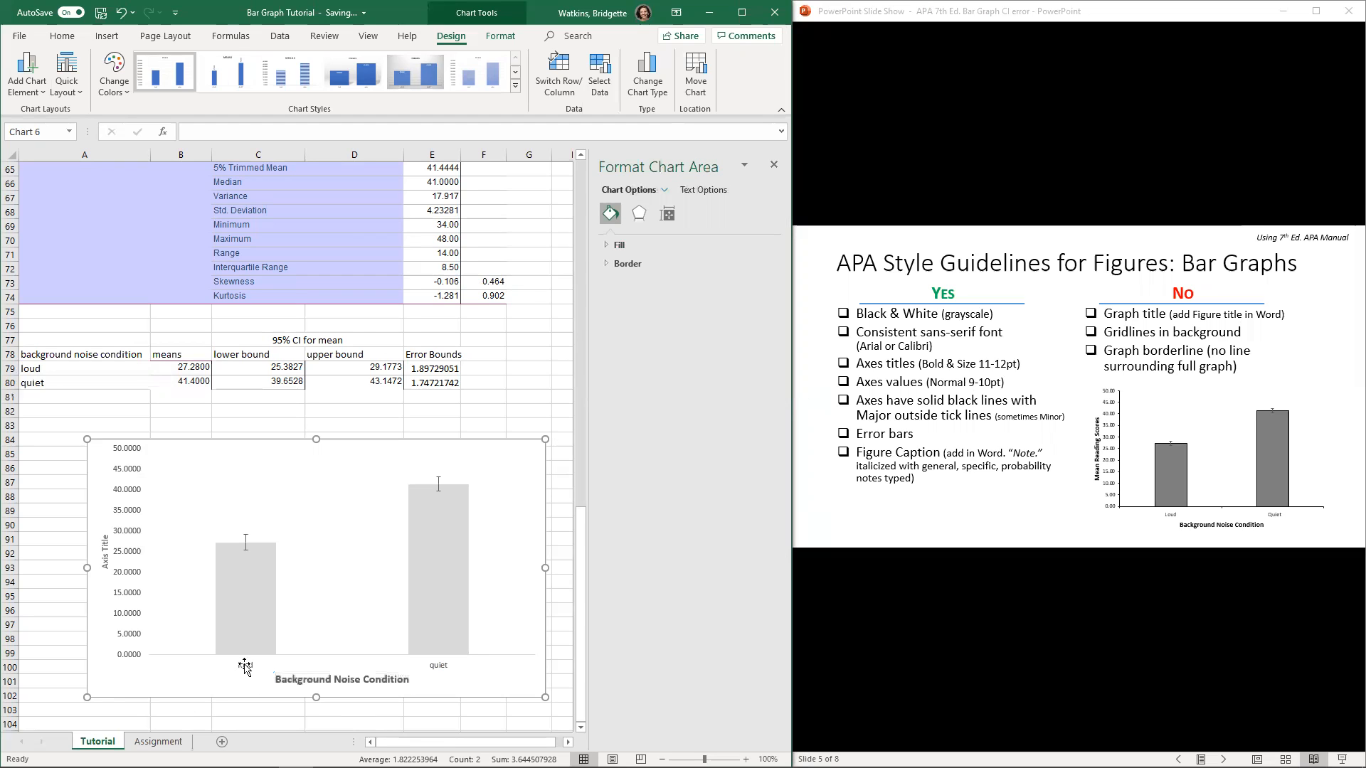
# Replace the vertical axis title text with "Mean Reading Score"
pyautogui.click(104, 558)
pyautogui.tripleClick(105, 558)
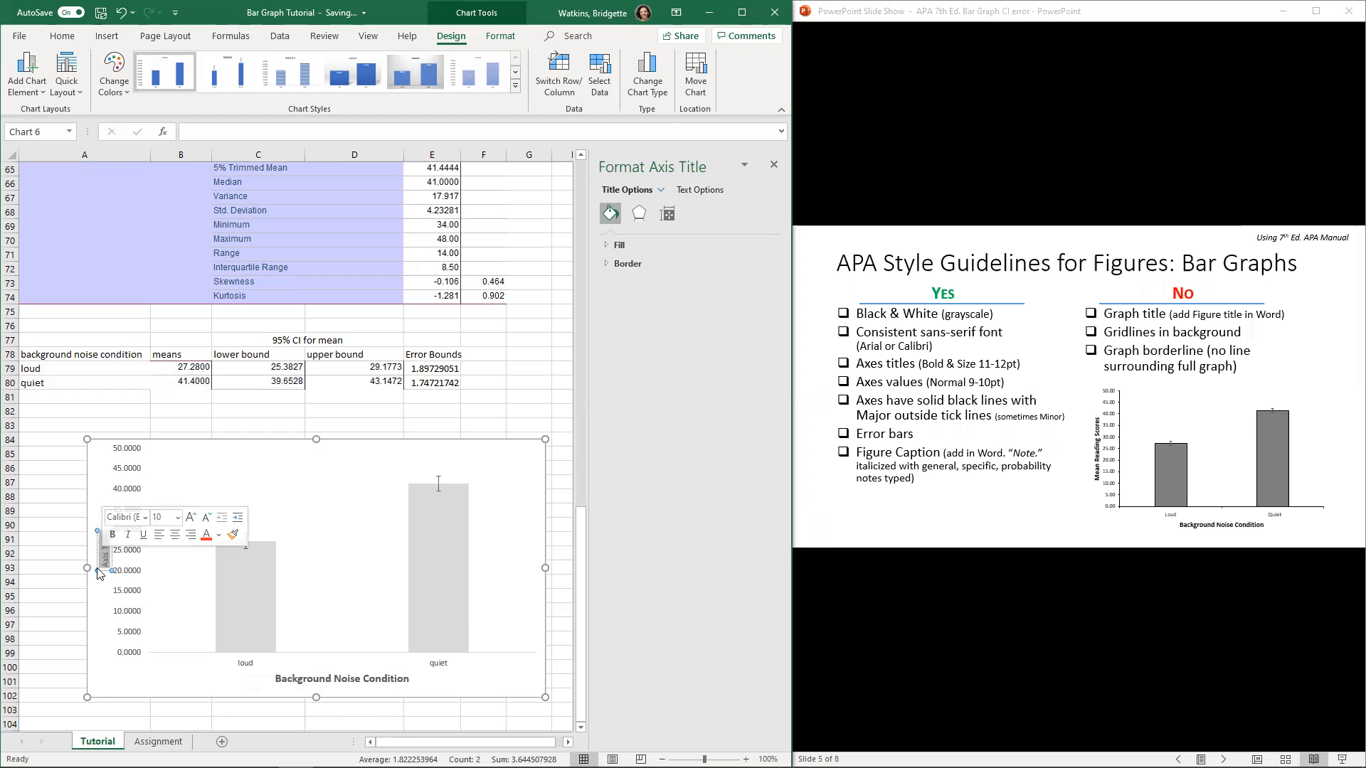
pyautogui.write('Mean Reading Score')
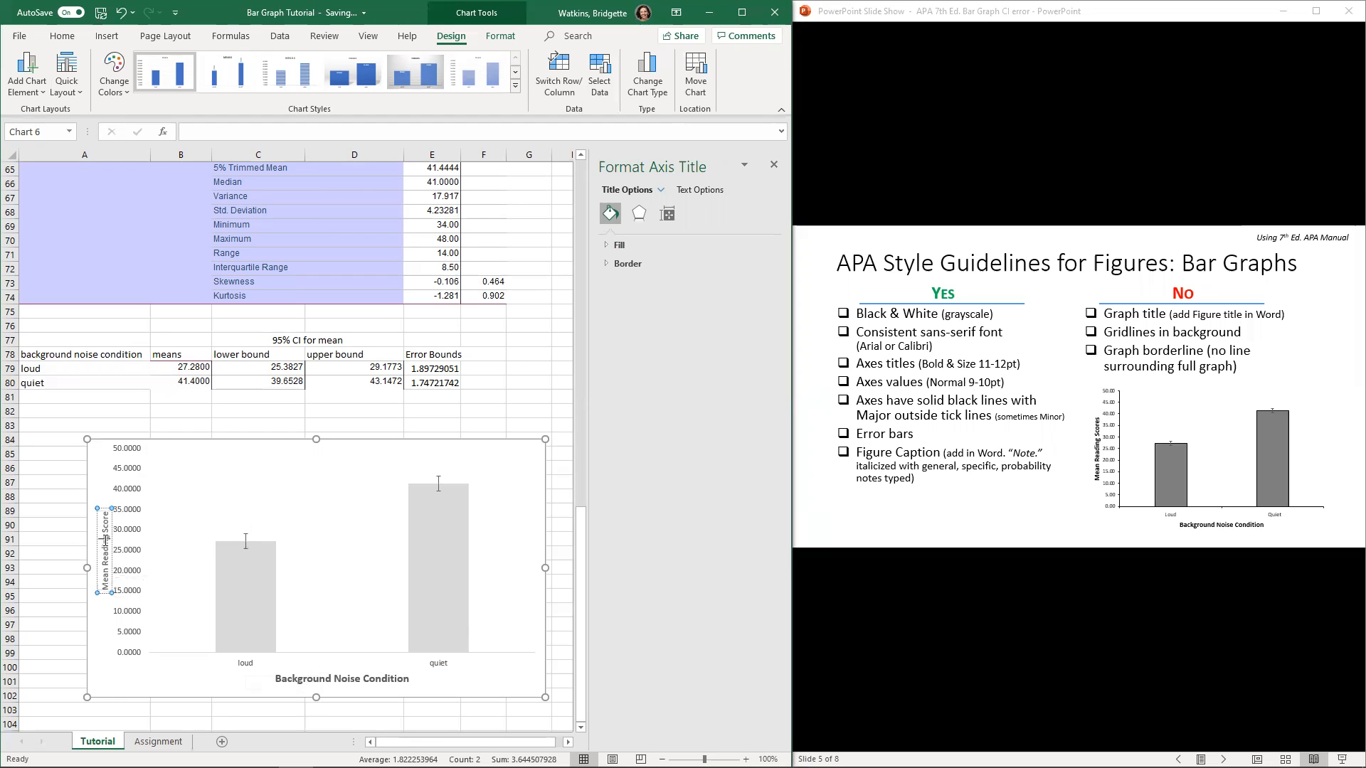
# Make the vertical axis title bold at font size 12, undoing any accidental overwrite of its text
pyautogui.tripleClick(105, 541)
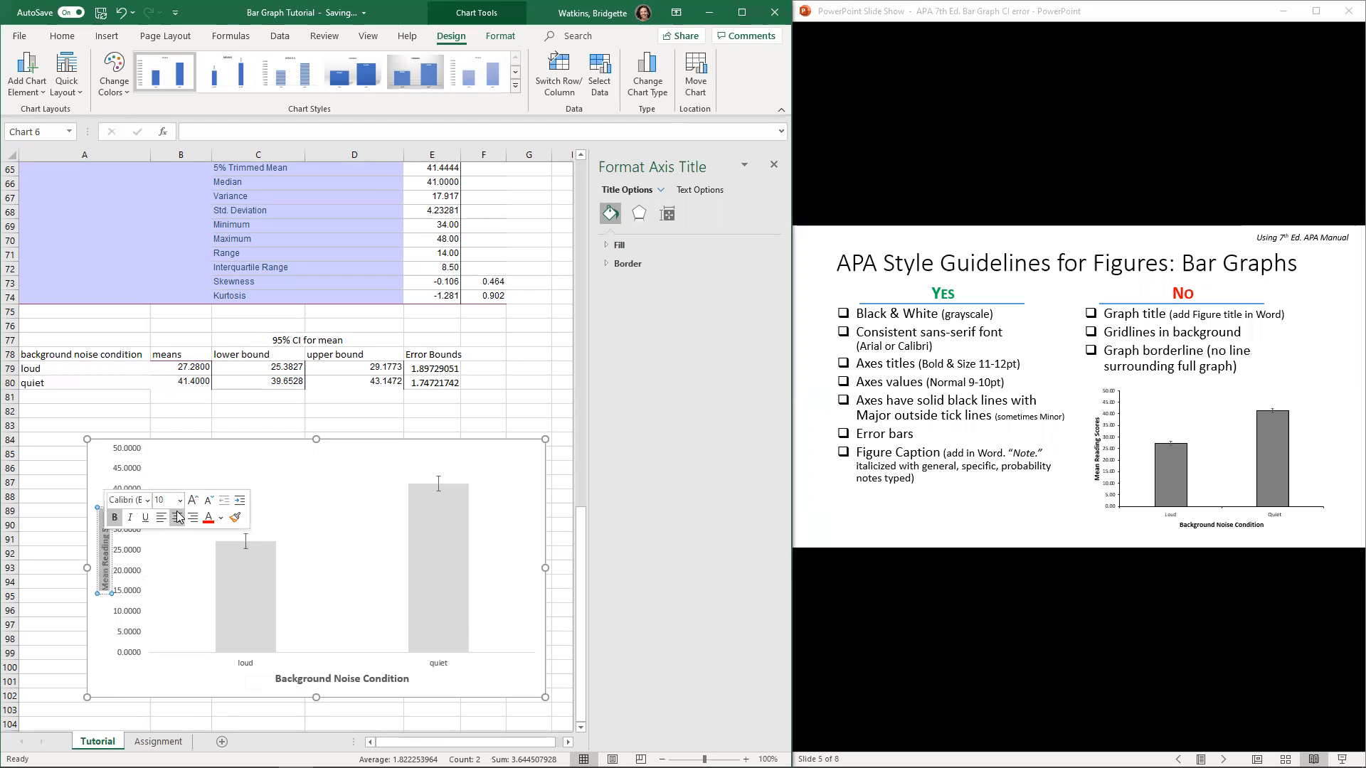
pyautogui.write('12')
pyautogui.hotkey('ctrl', 'z')
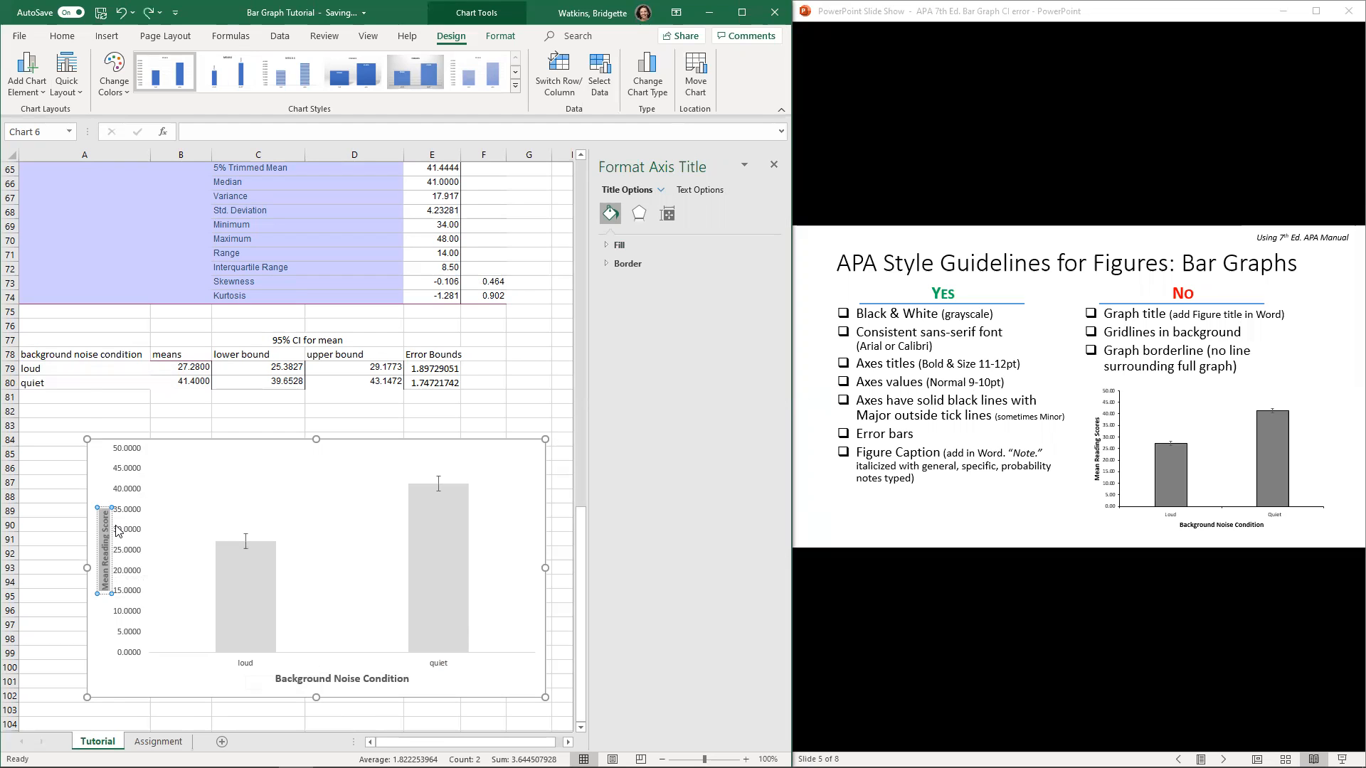
pyautogui.rightClick(101, 550)
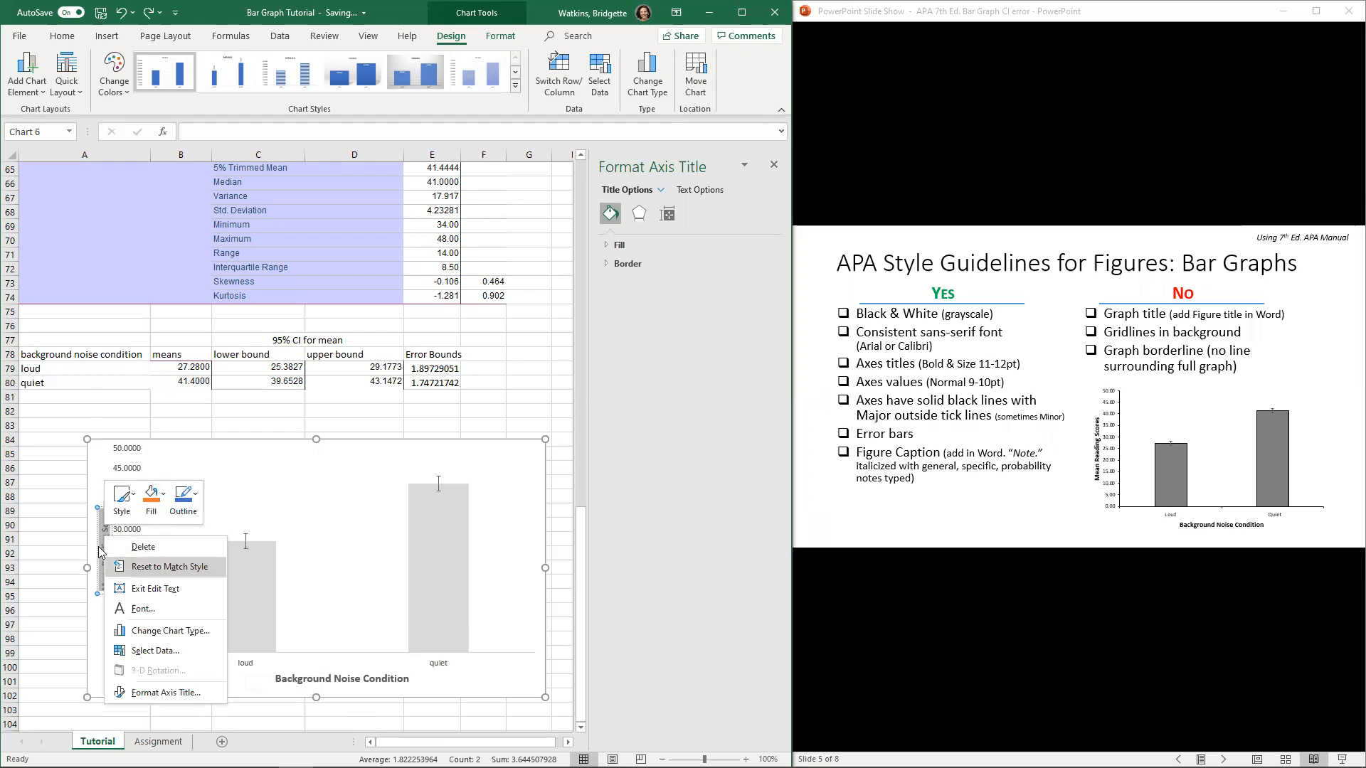
pyautogui.click(105, 532)
pyautogui.tripleClick(107, 534)
pyautogui.click(162, 489)
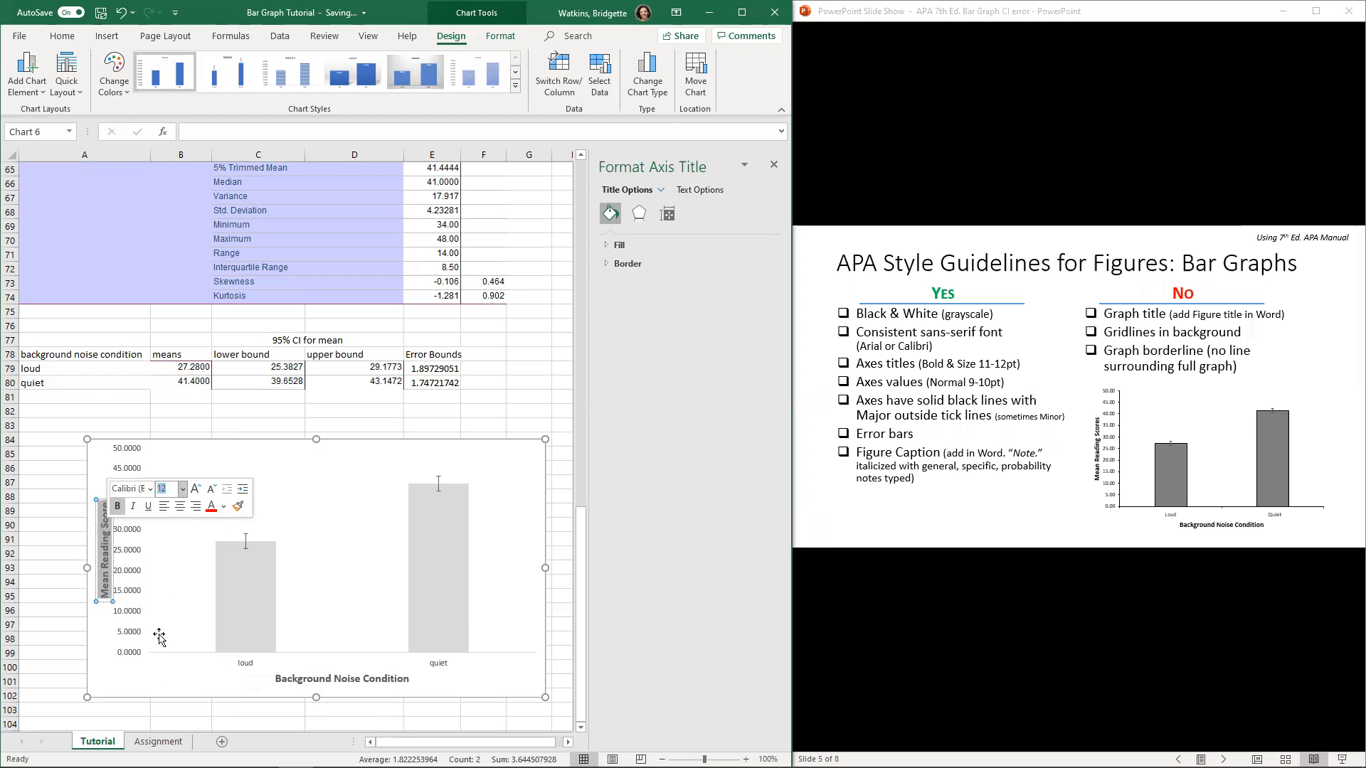
pyautogui.click(149, 683)
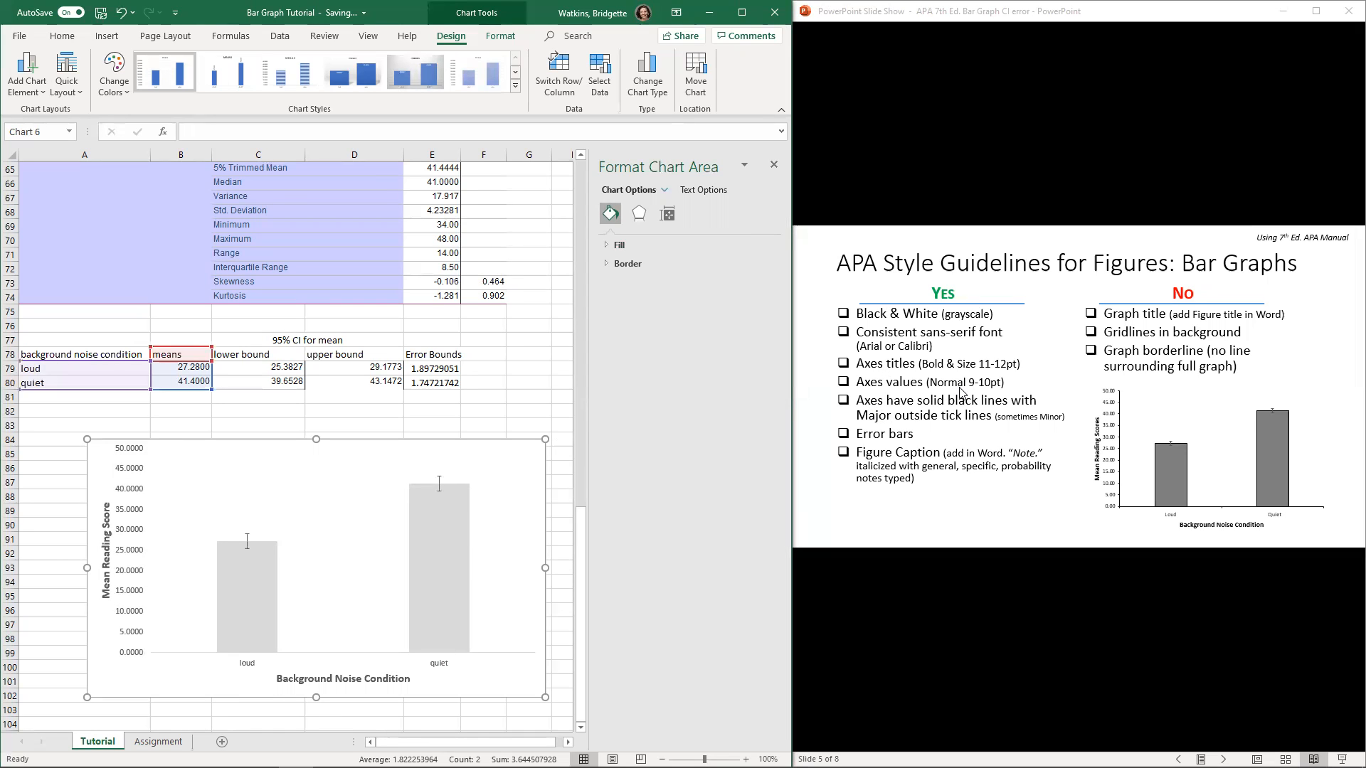
# Set the font size of the loud and quiet category labels on the horizontal axis to 10
pyautogui.click(247, 665)
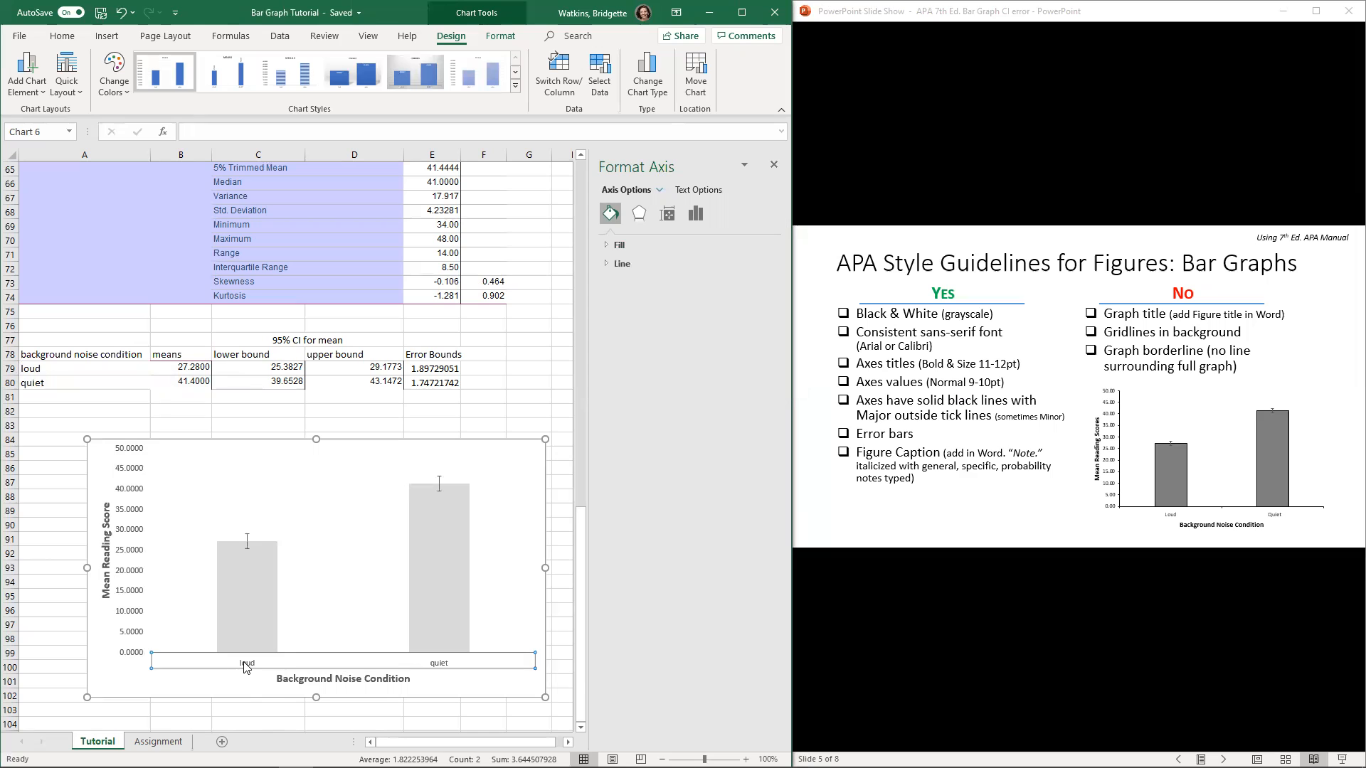
pyautogui.rightClick(246, 666)
pyautogui.press('Escape')
pyautogui.click(62, 35)
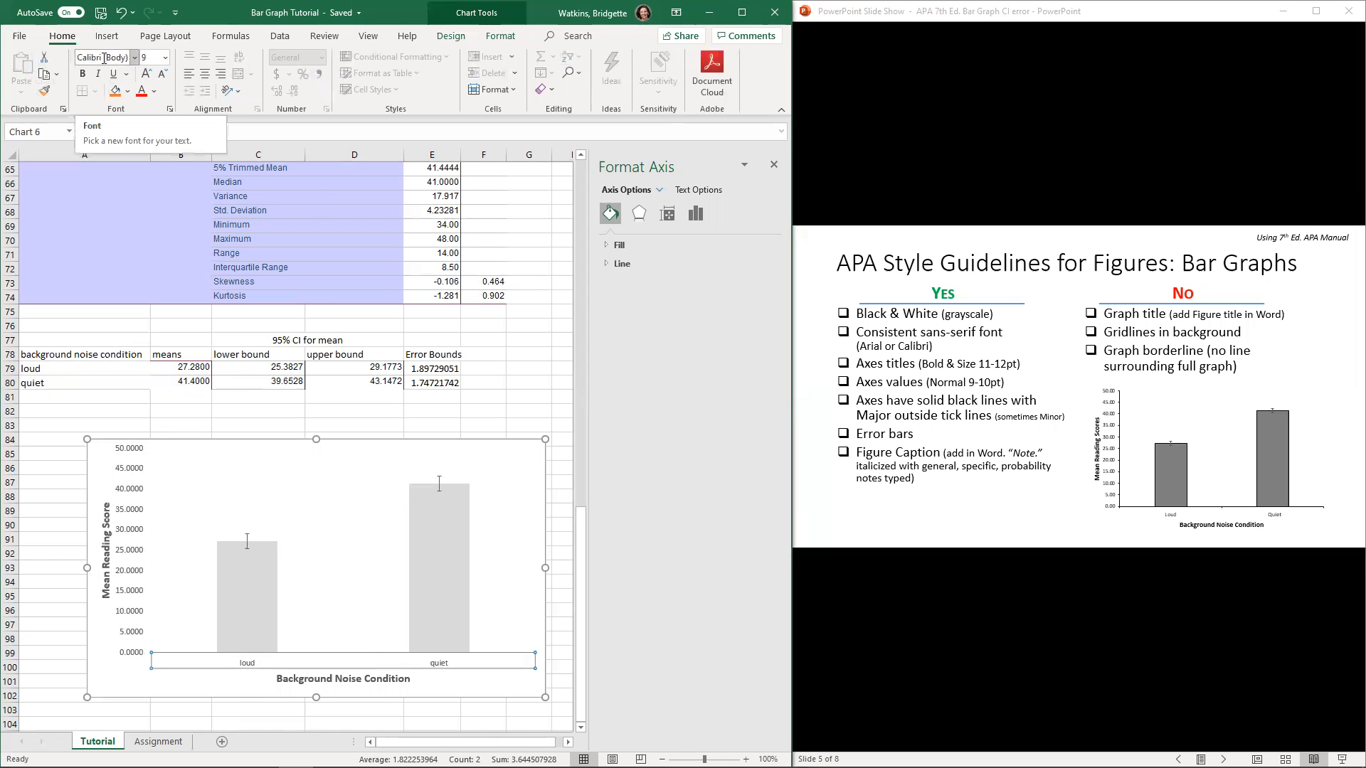
pyautogui.click(148, 59)
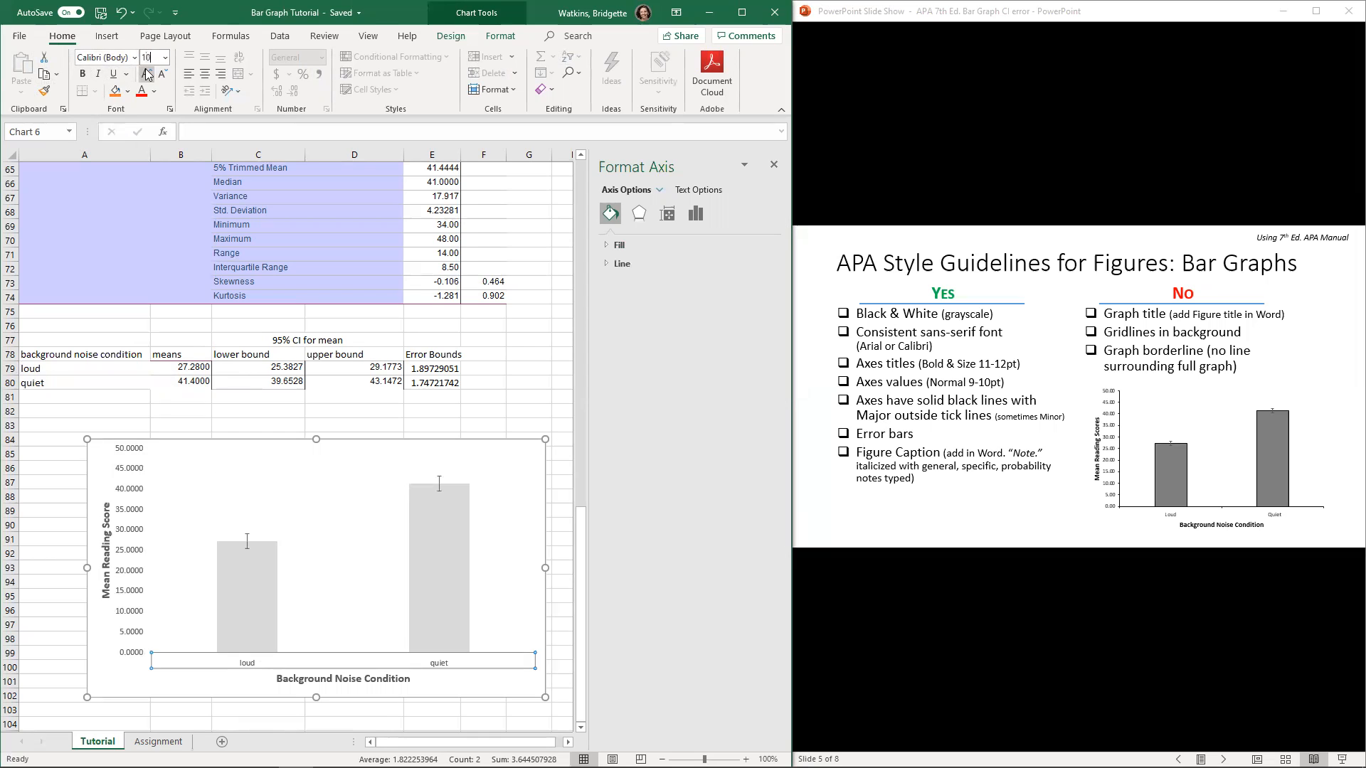
# Set the vertical axis values to font size 10 and check the font formatting of both axis titles
pyautogui.click(133, 587)
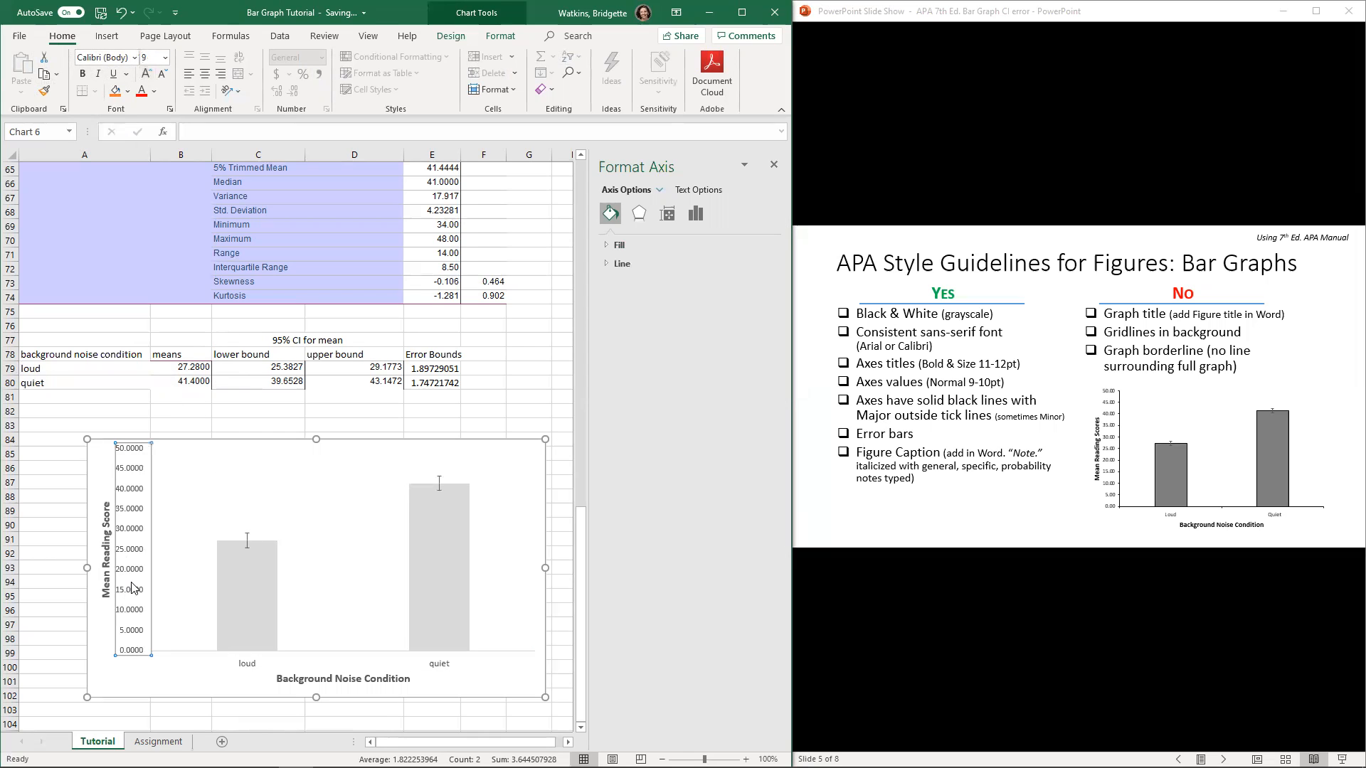
pyautogui.click(151, 58)
pyautogui.write('10')
pyautogui.press('Return')
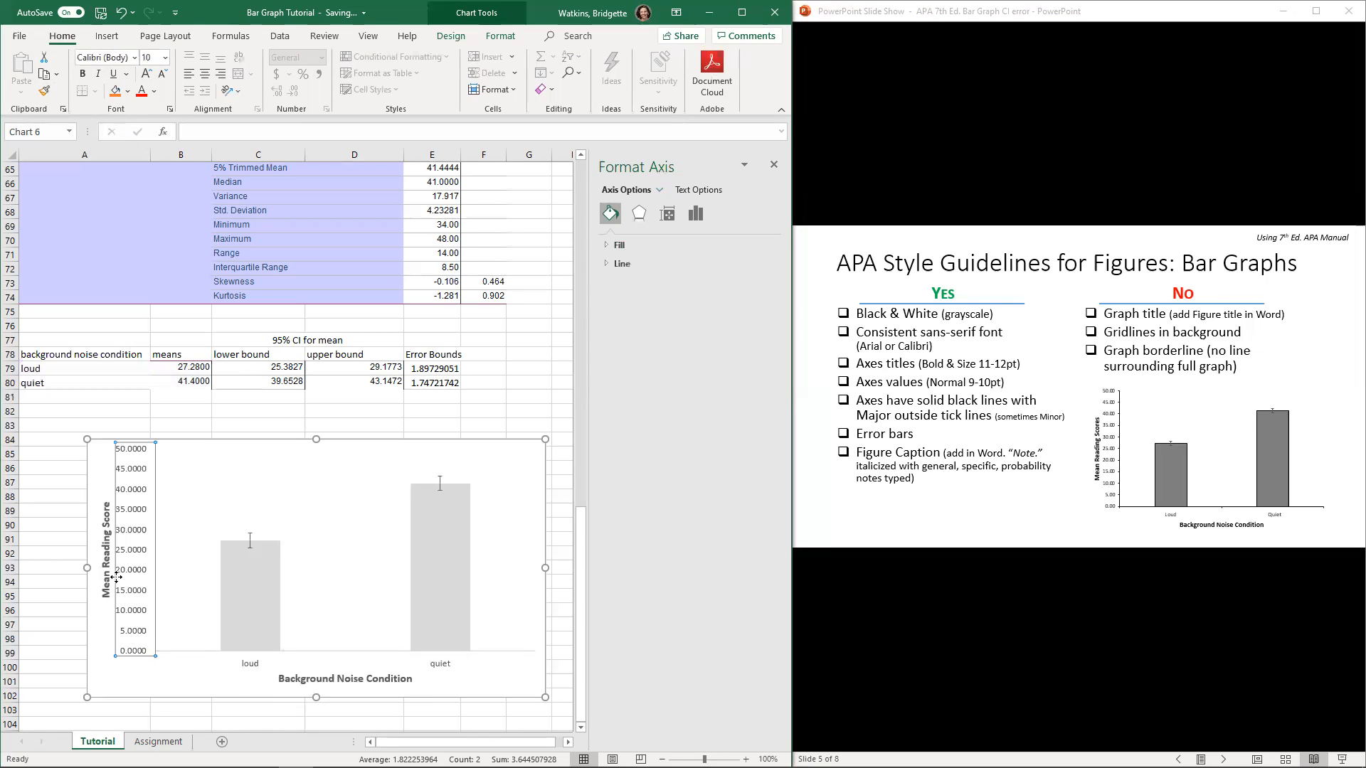
pyautogui.click(303, 680)
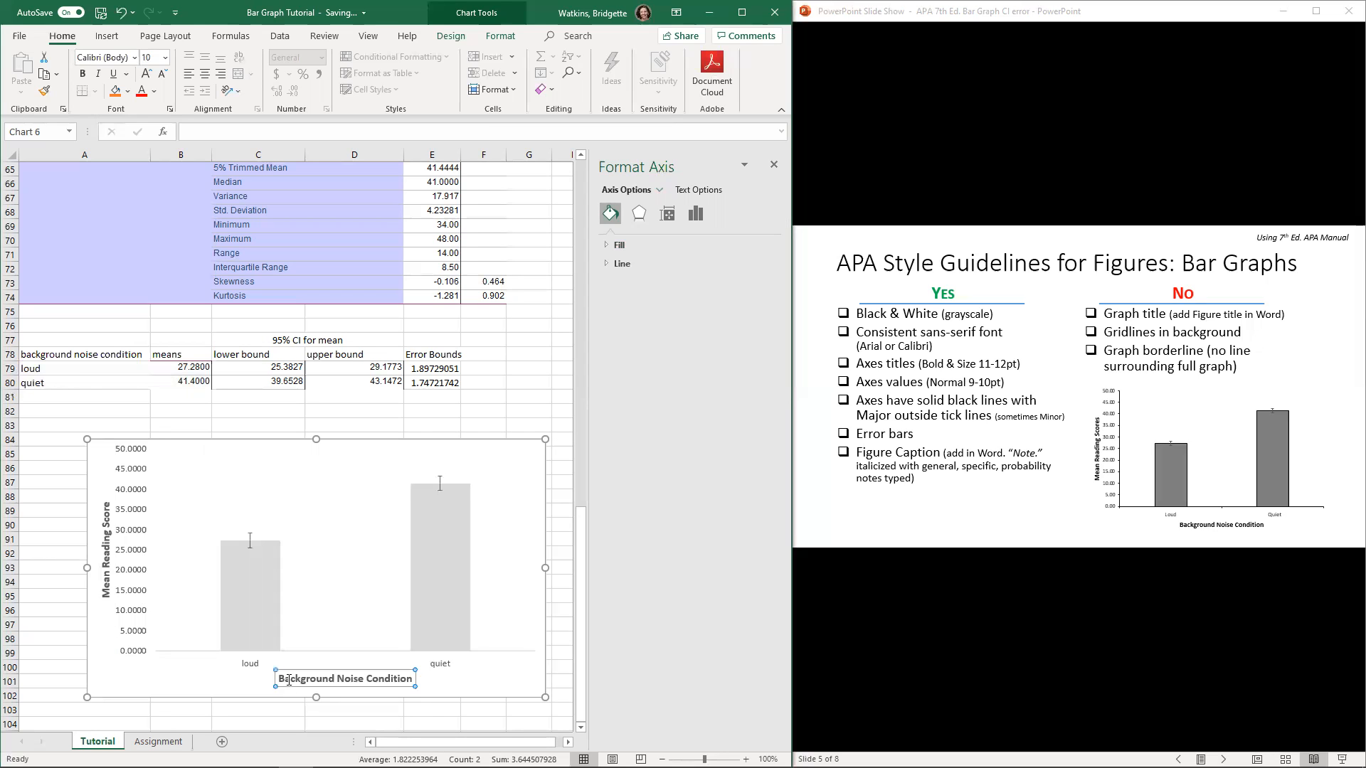
pyautogui.click(106, 580)
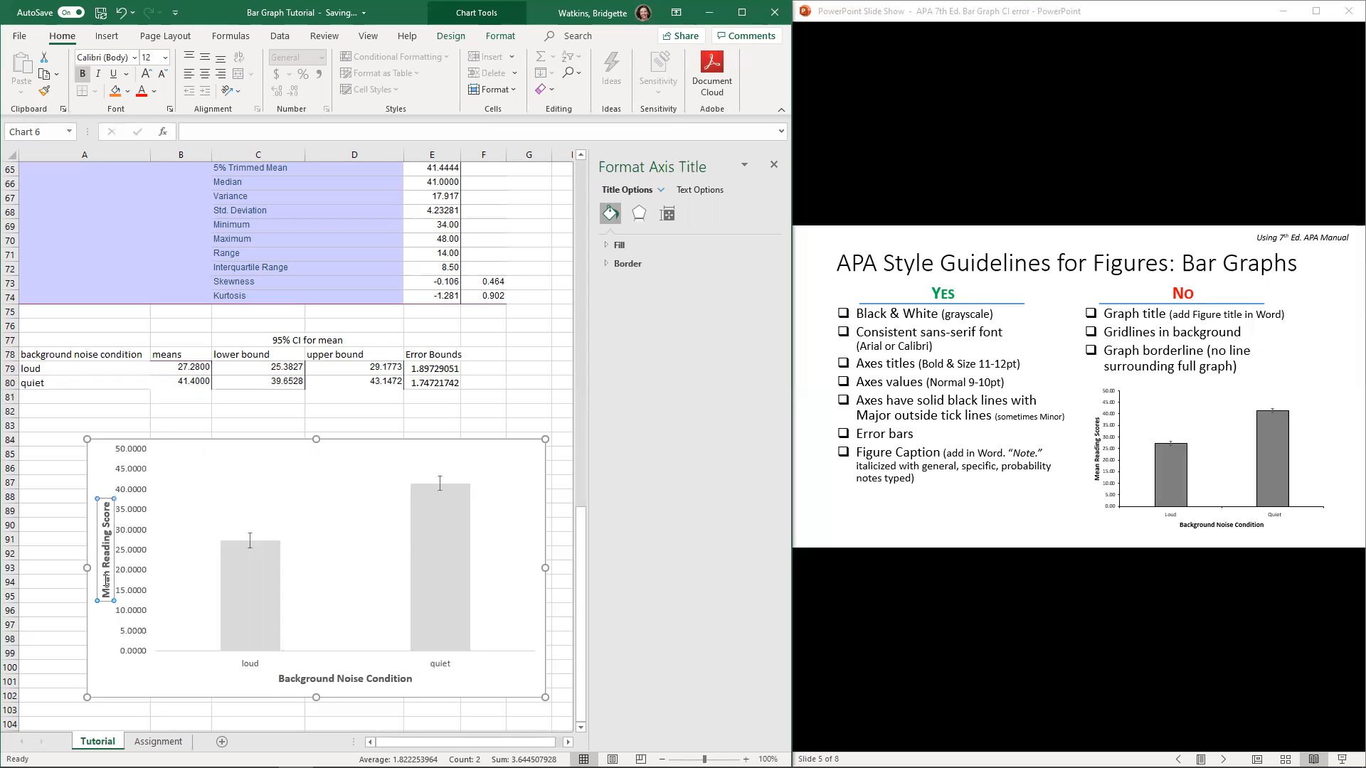
# Give the chart area a solid black border
pyautogui.click(197, 654)
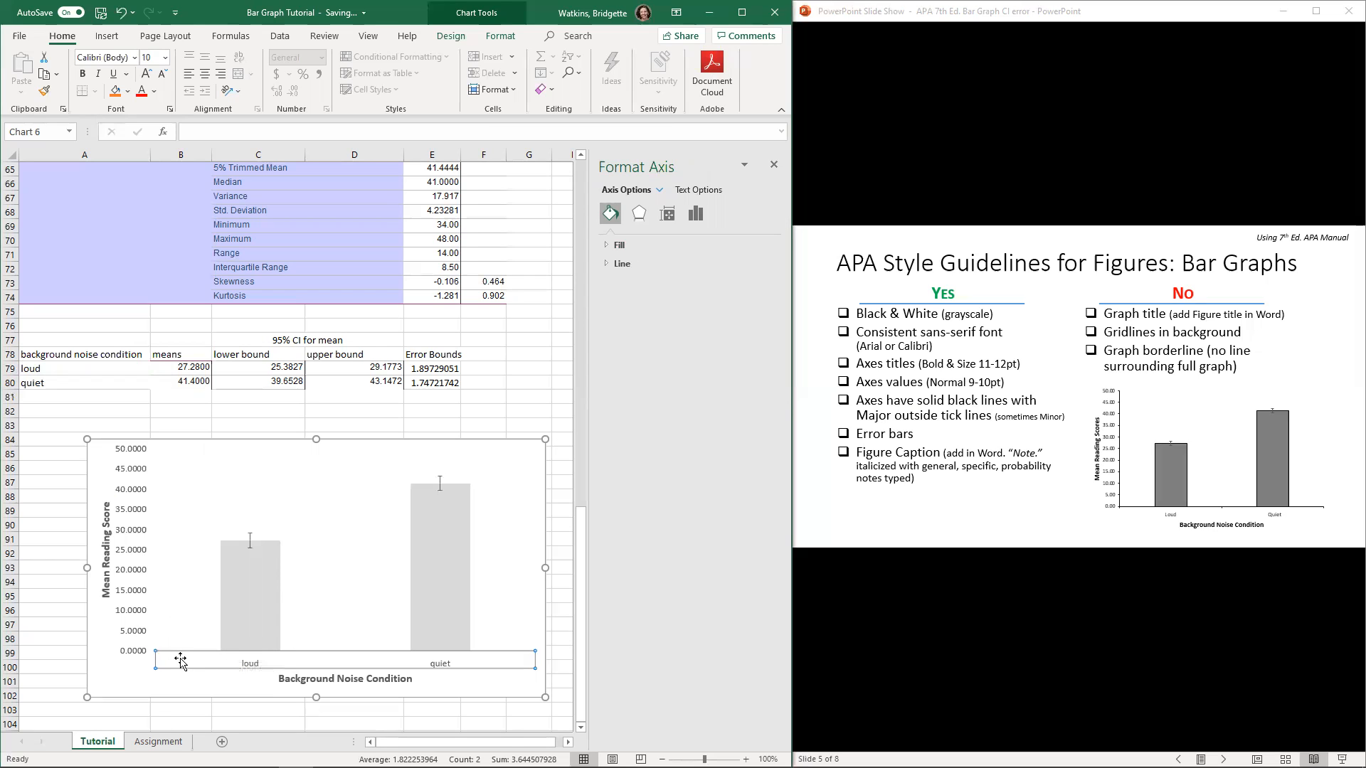
pyautogui.click(221, 672)
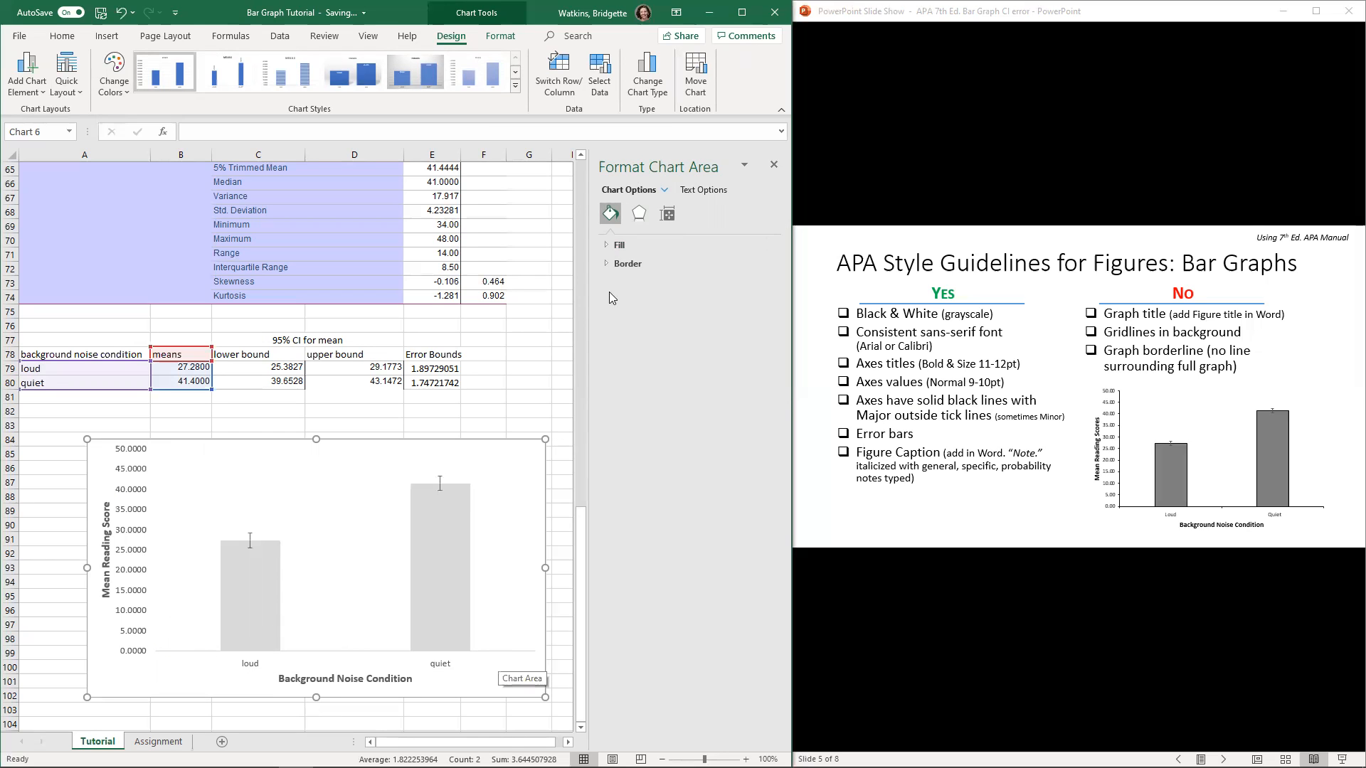
pyautogui.click(603, 263)
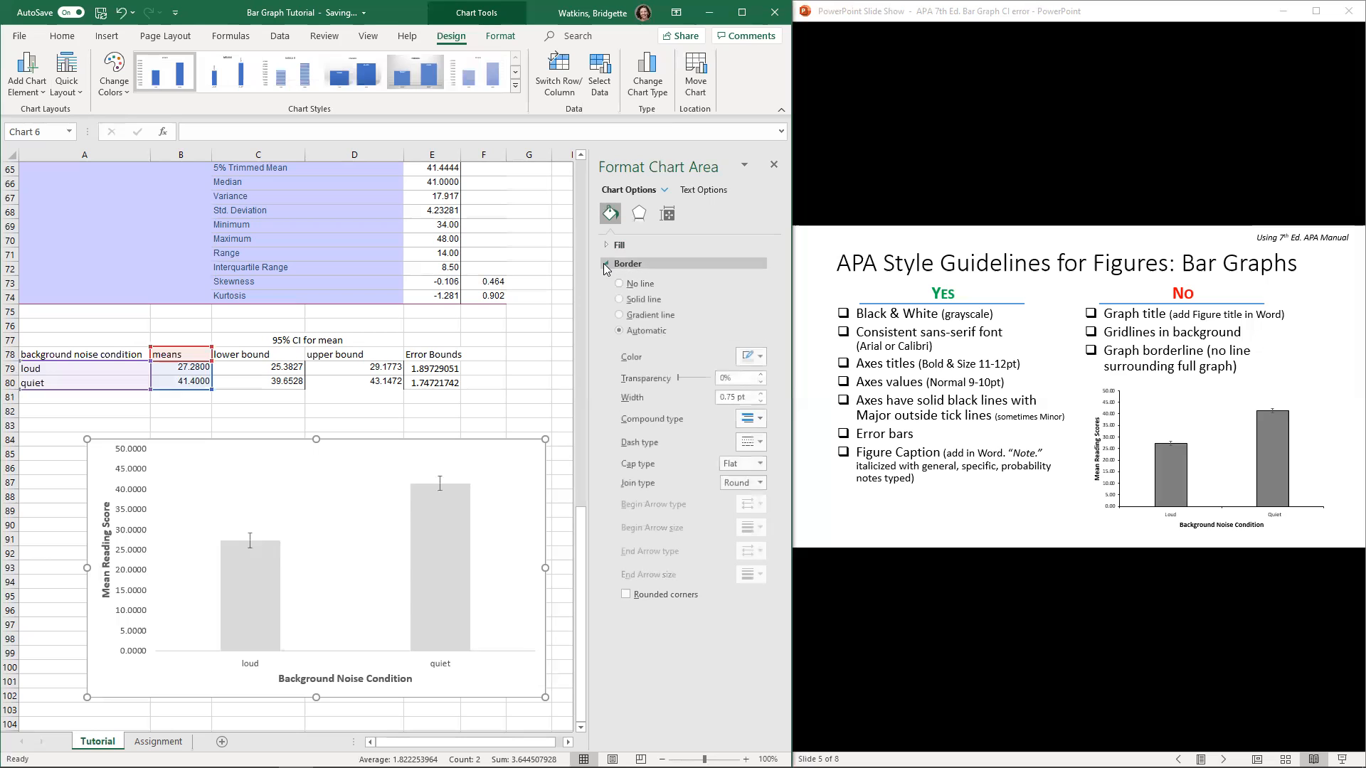
pyautogui.click(620, 300)
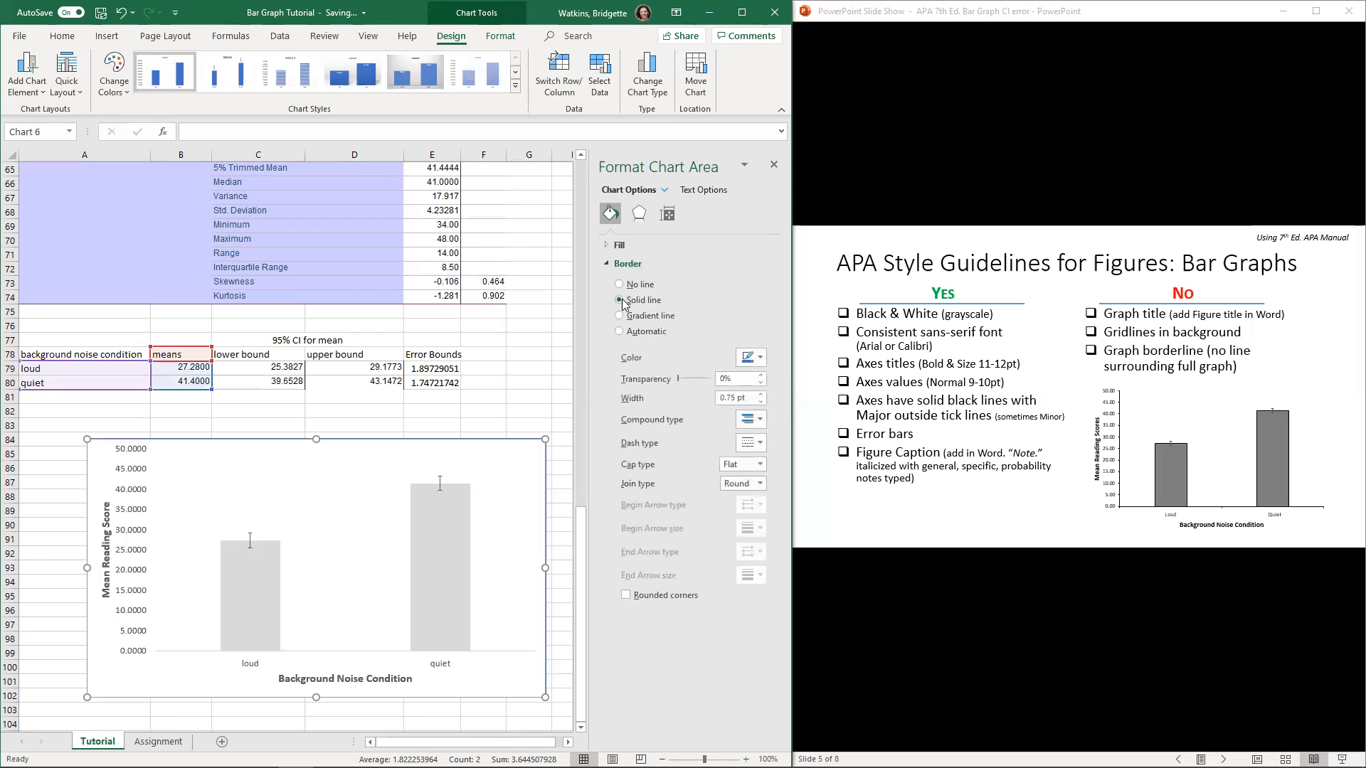
pyautogui.click(755, 361)
pyautogui.click(755, 396)
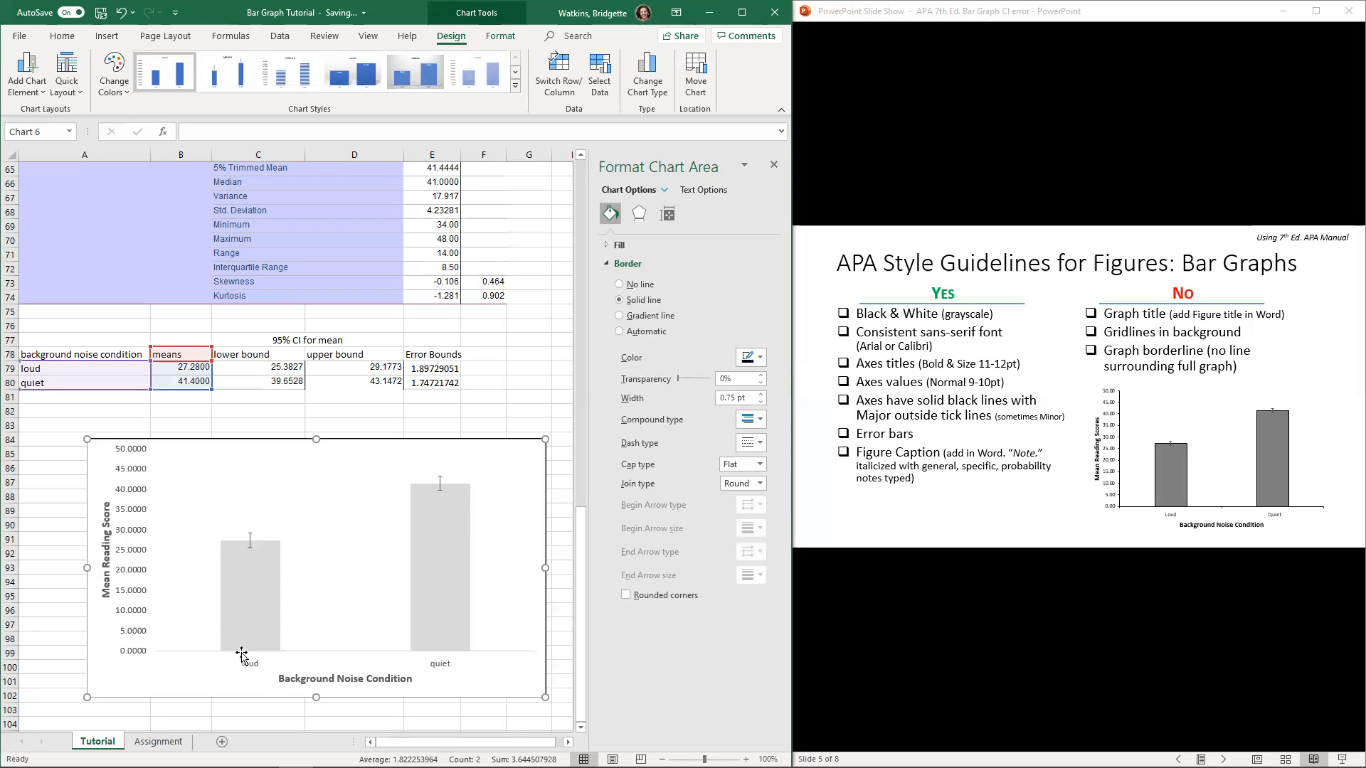
pyautogui.click(391, 518)
pyautogui.click(165, 669)
pyautogui.click(63, 583)
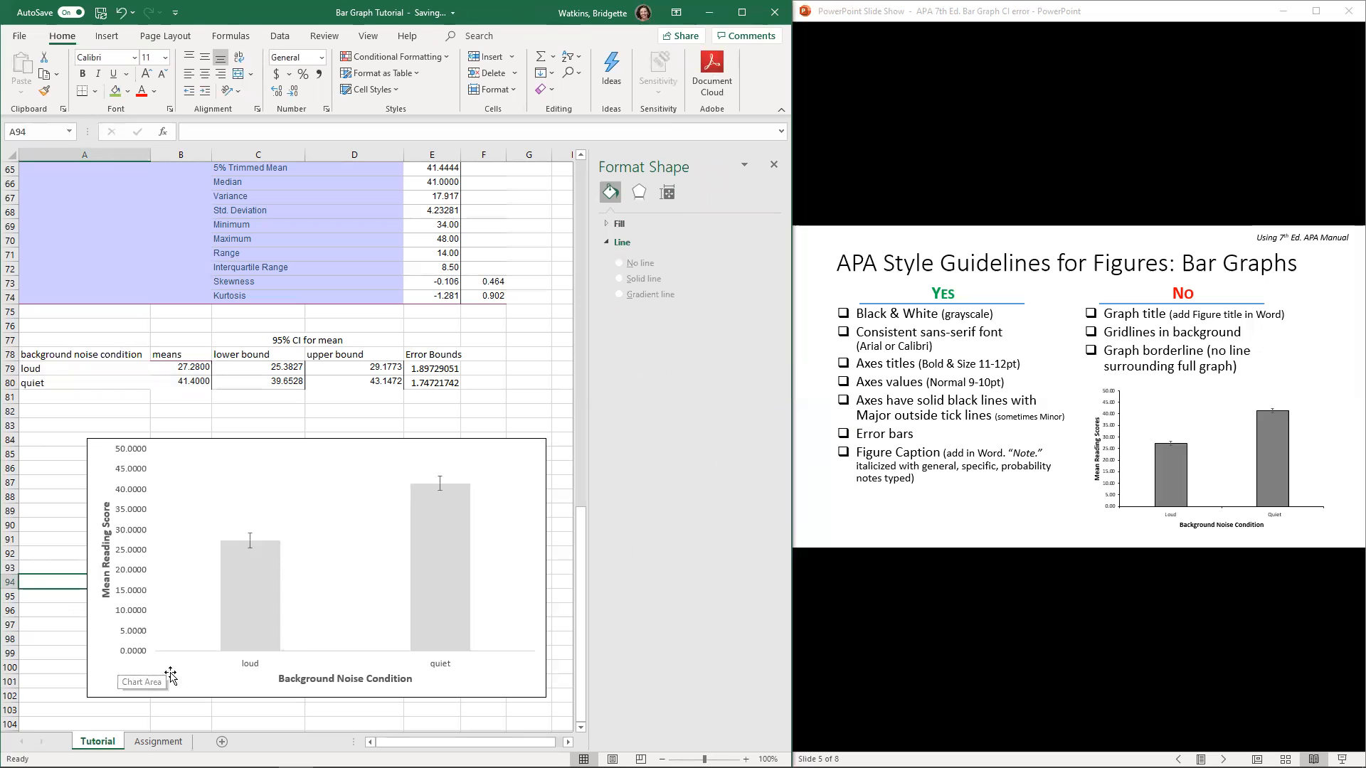
# Remove the chart area's border by setting it to No line
pyautogui.click(94, 672)
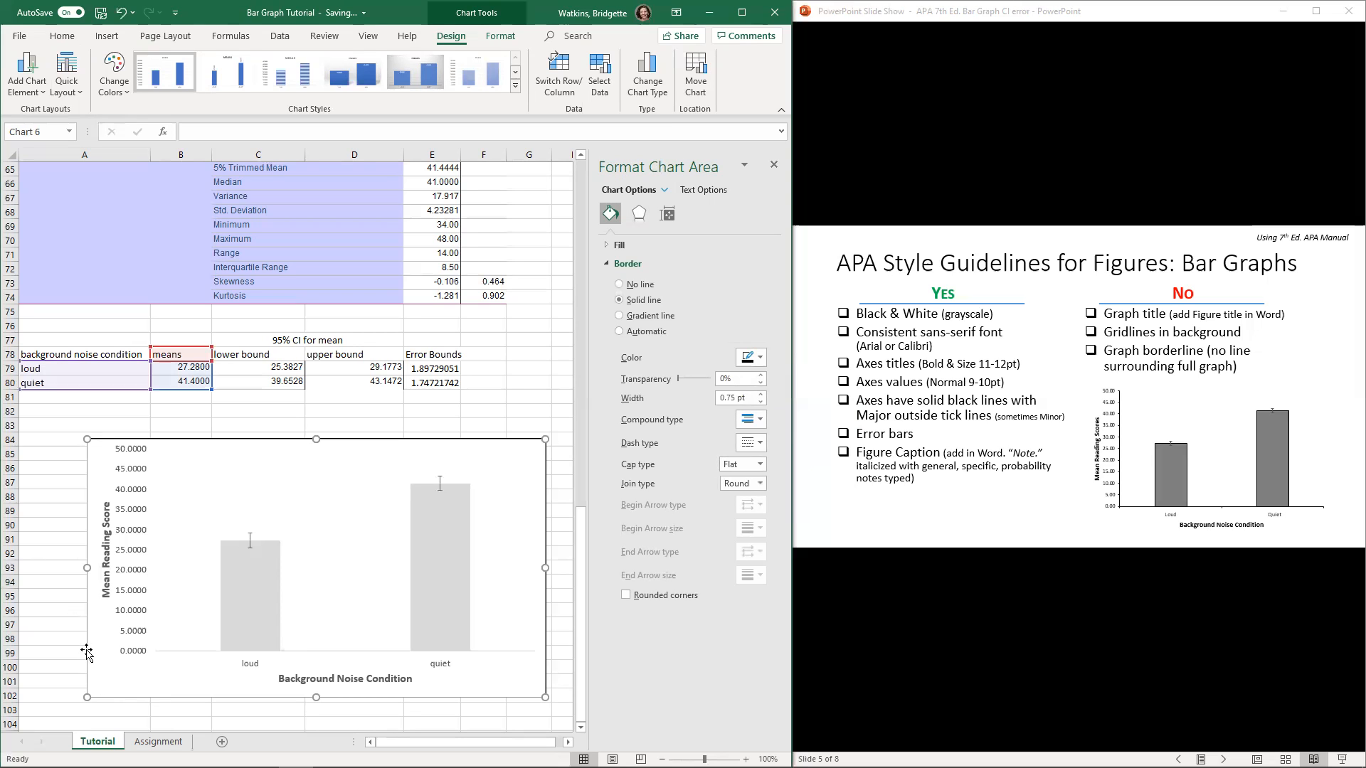
pyautogui.click(49, 663)
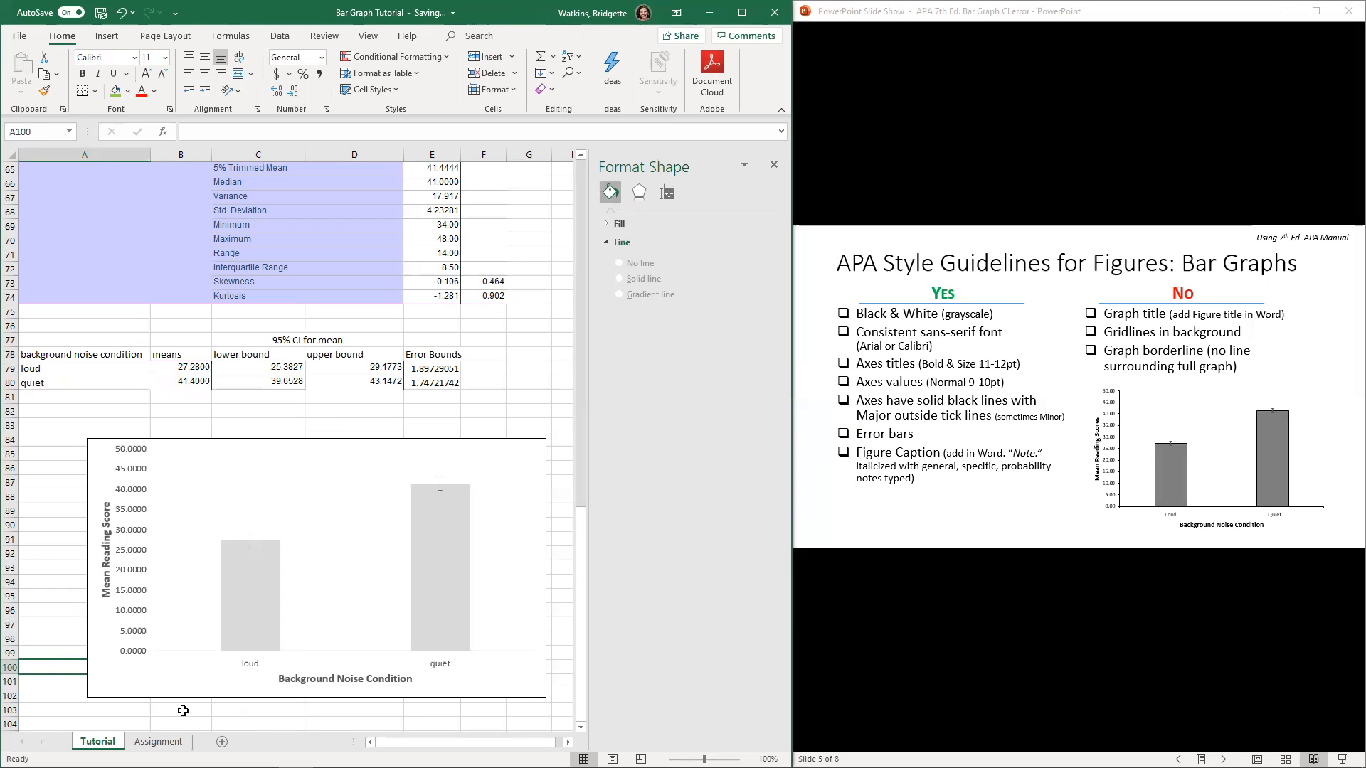
pyautogui.click(114, 685)
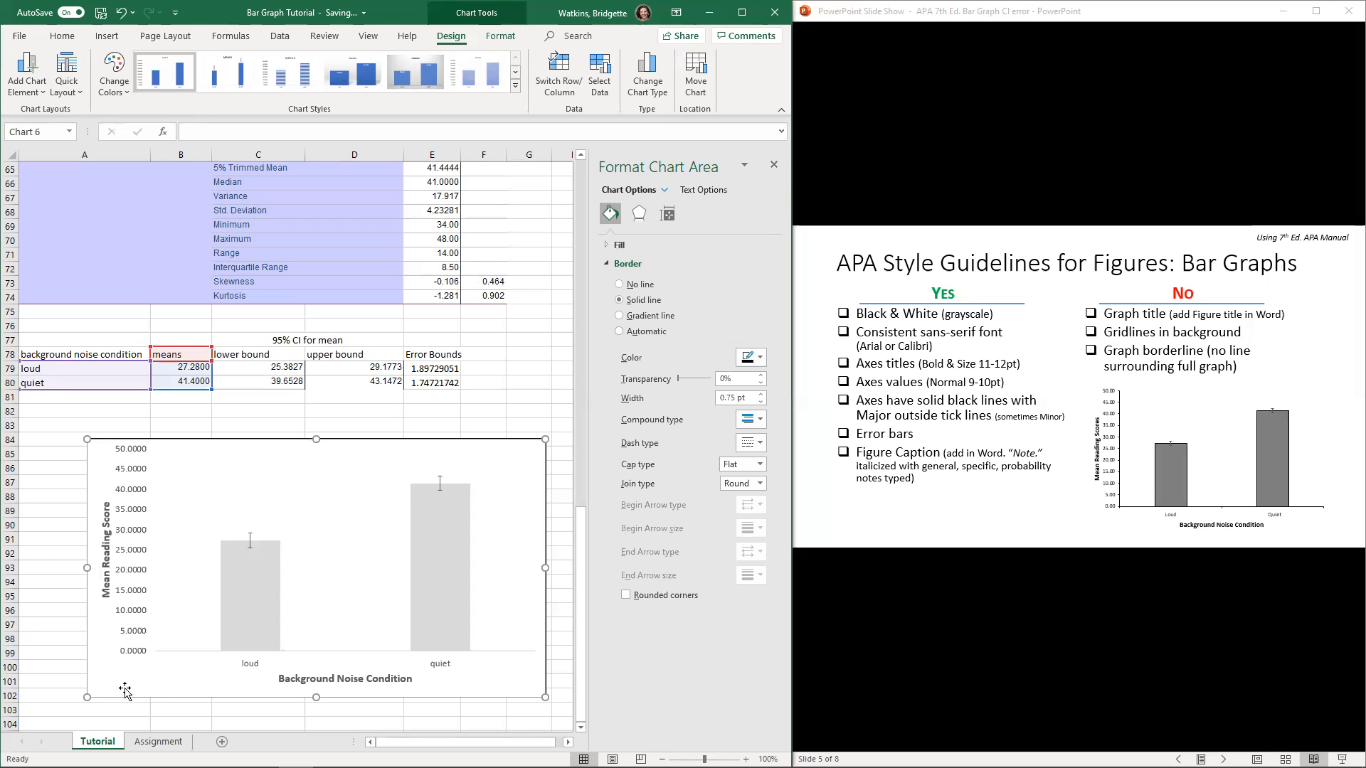
pyautogui.click(607, 264)
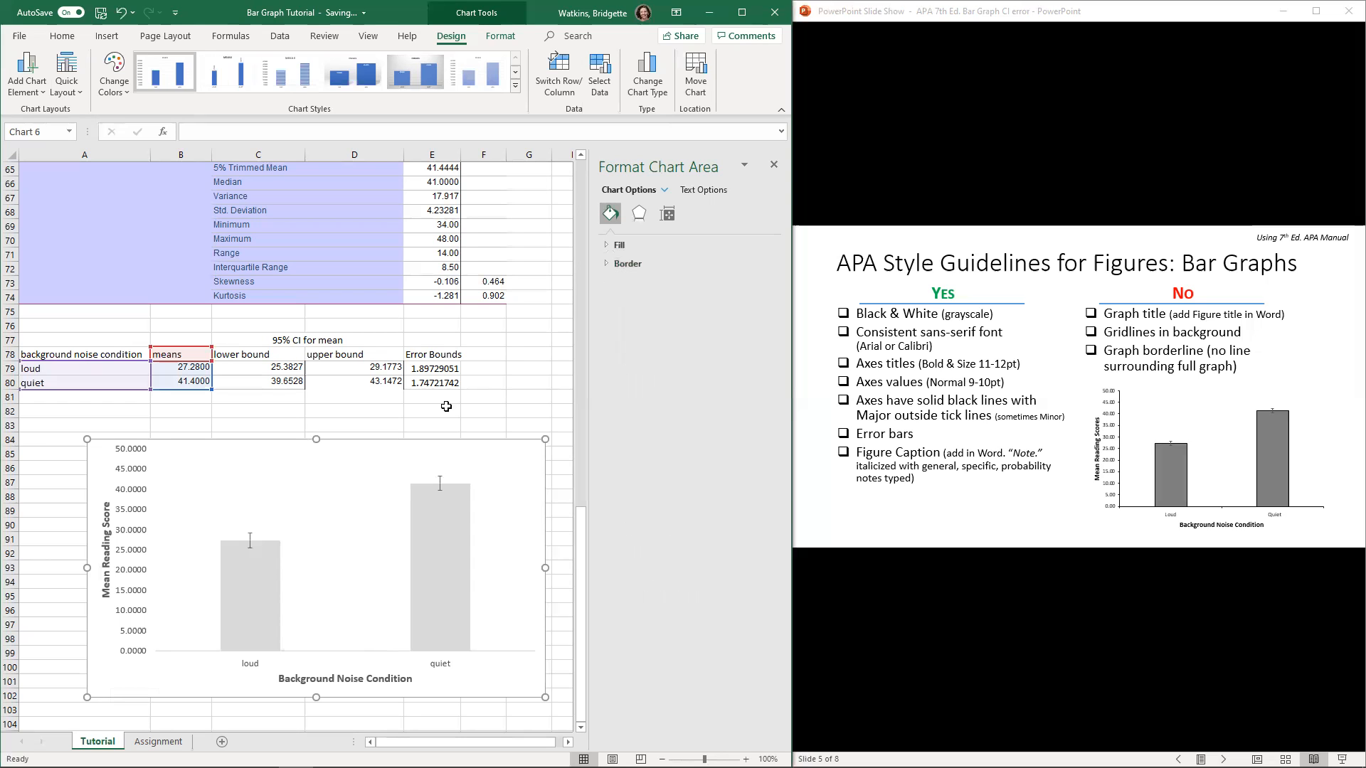
pyautogui.click(56, 639)
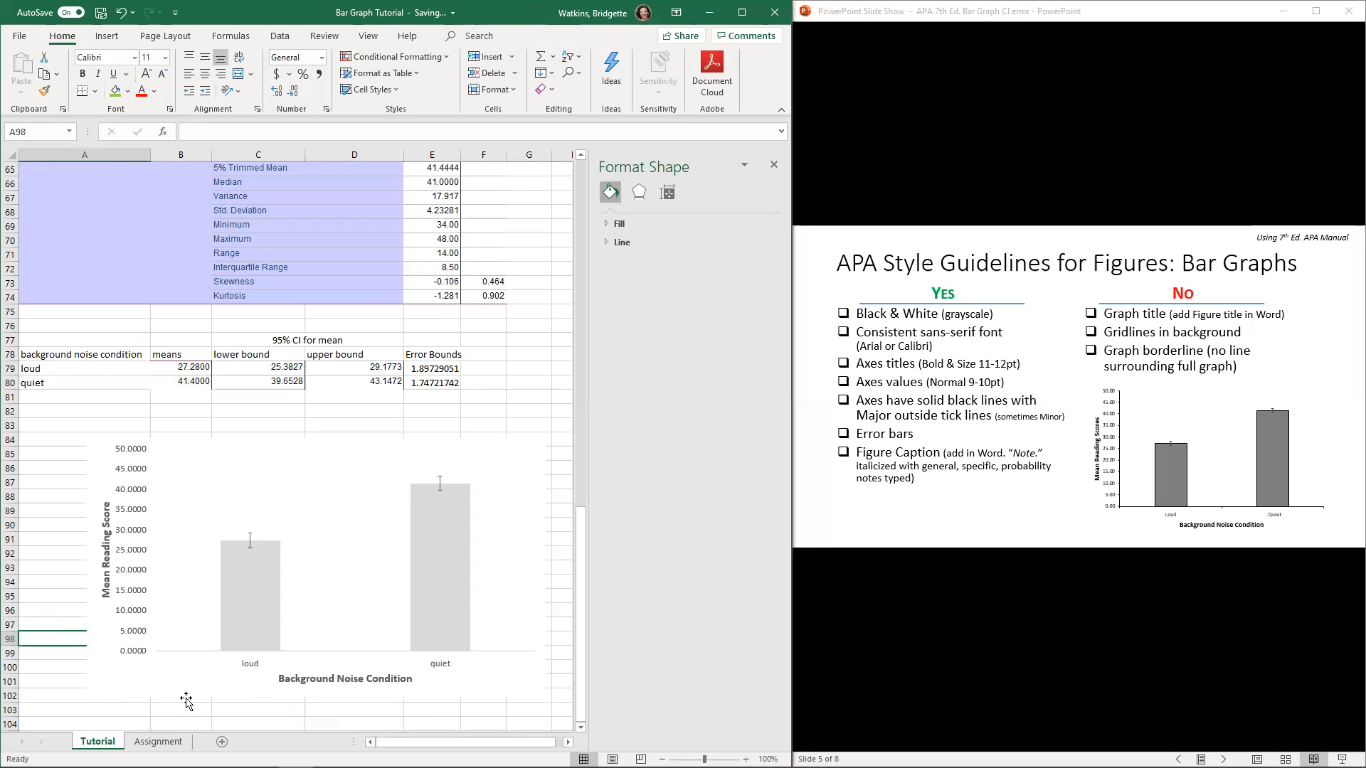
# Format the horizontal and vertical axes of the bar graph with solid black lines
pyautogui.click(235, 666)
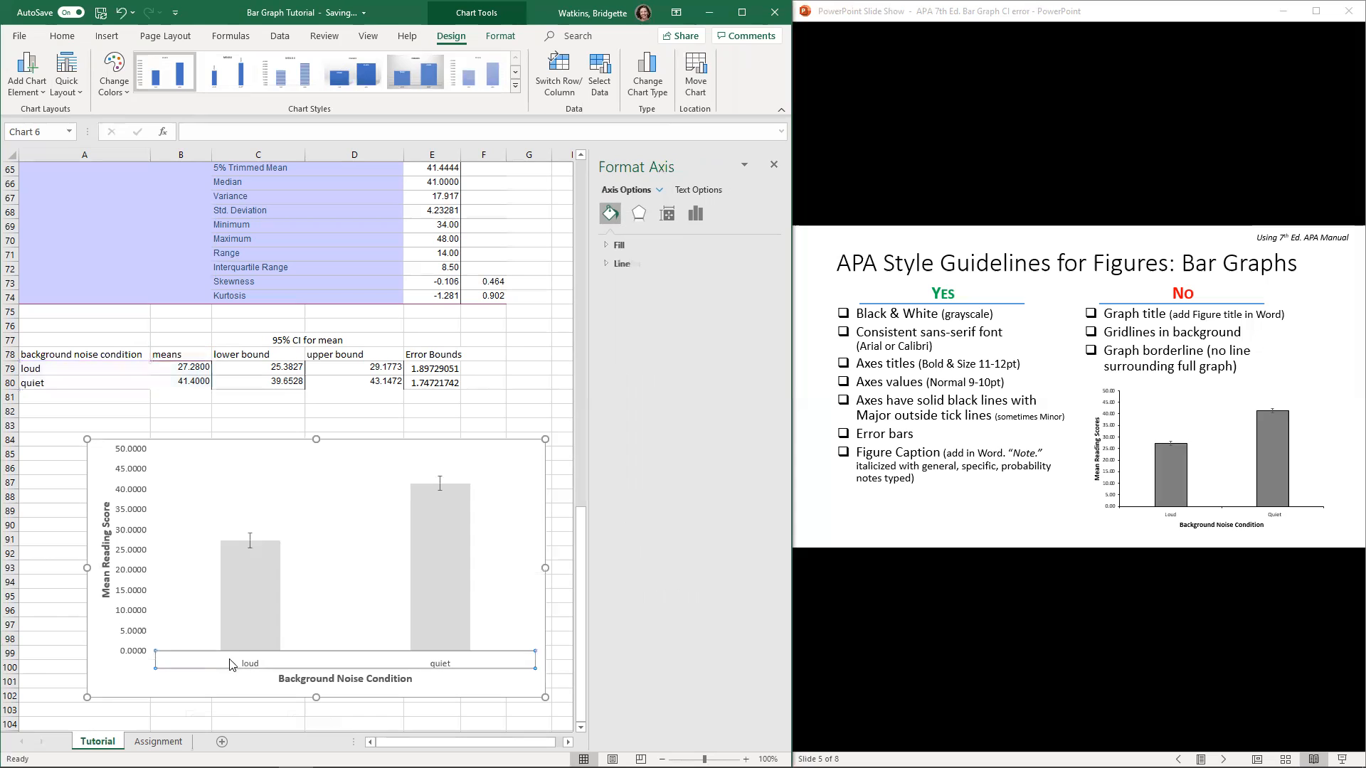
pyautogui.click(236, 663)
pyautogui.click(249, 666)
pyautogui.click(619, 264)
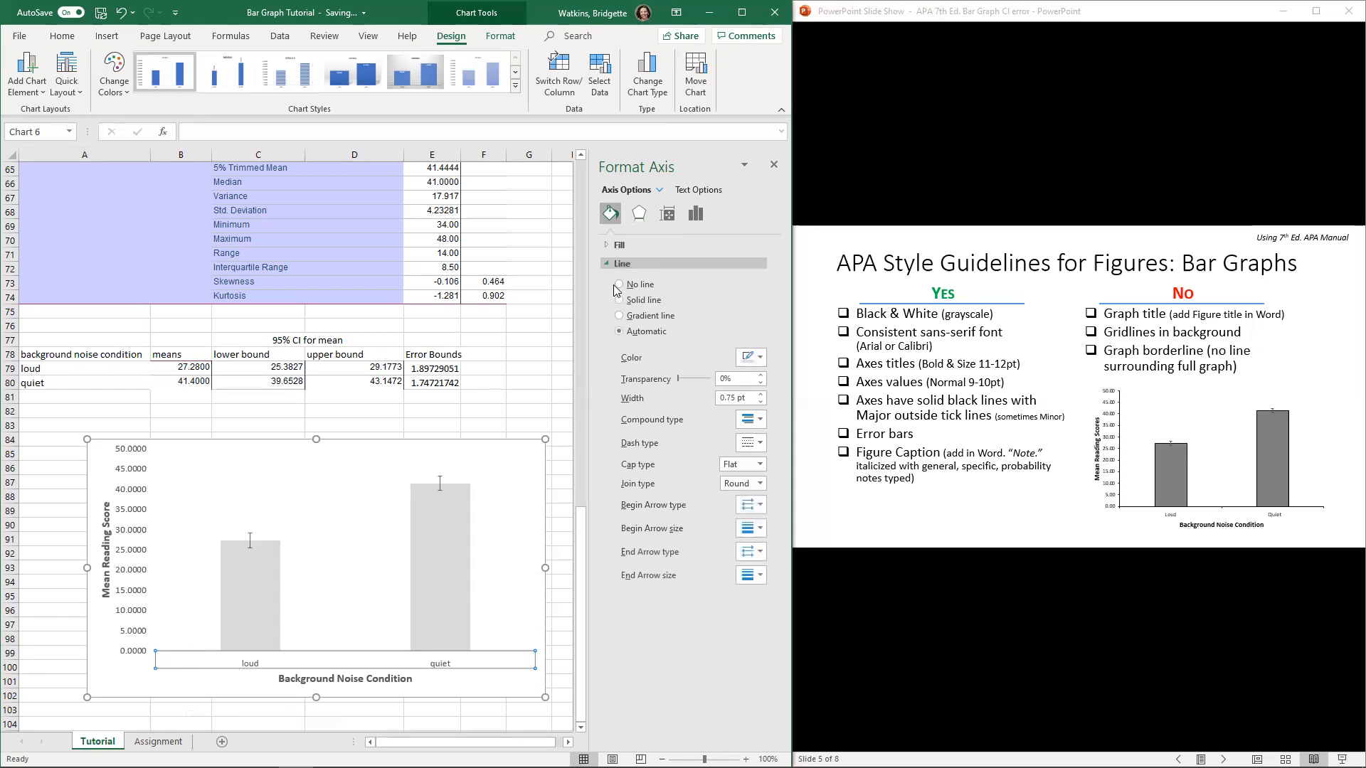
pyautogui.click(619, 300)
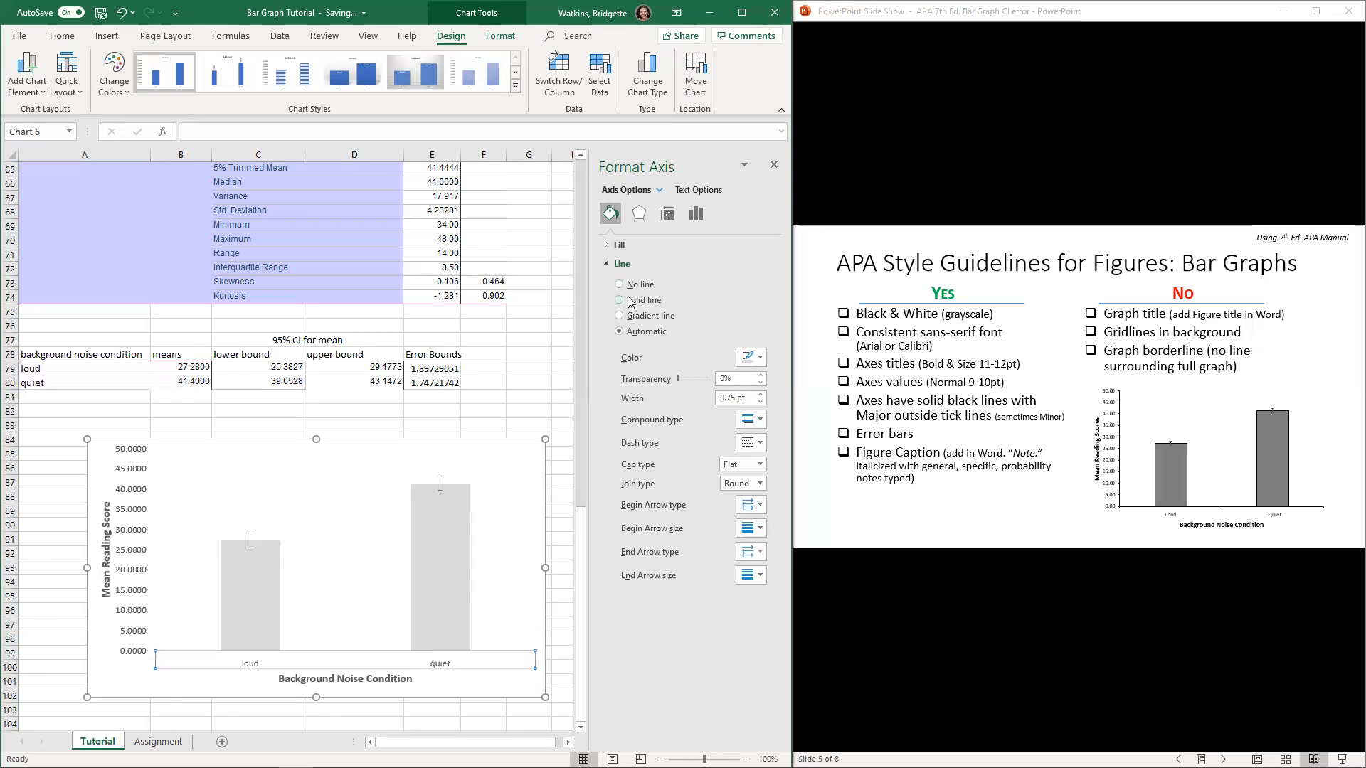
pyautogui.click(108, 689)
pyautogui.click(132, 619)
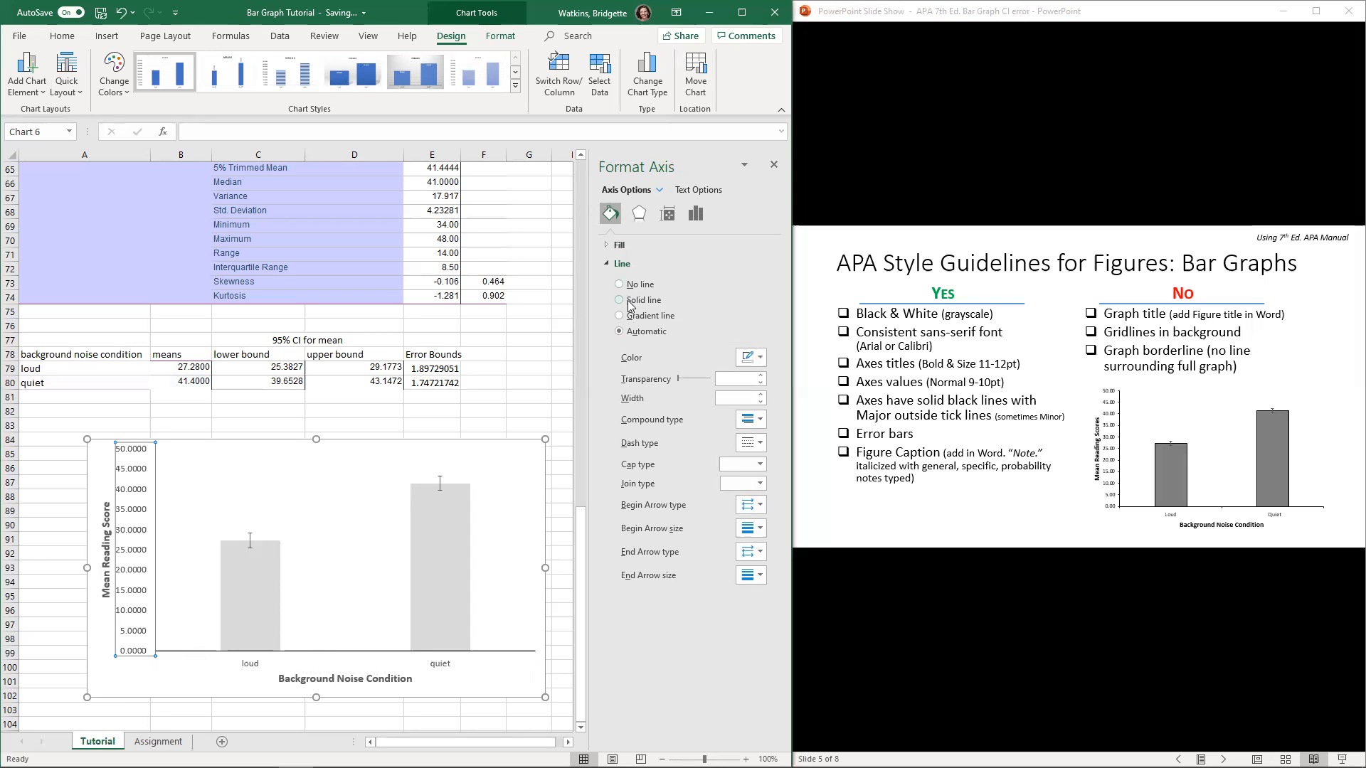
pyautogui.click(133, 507)
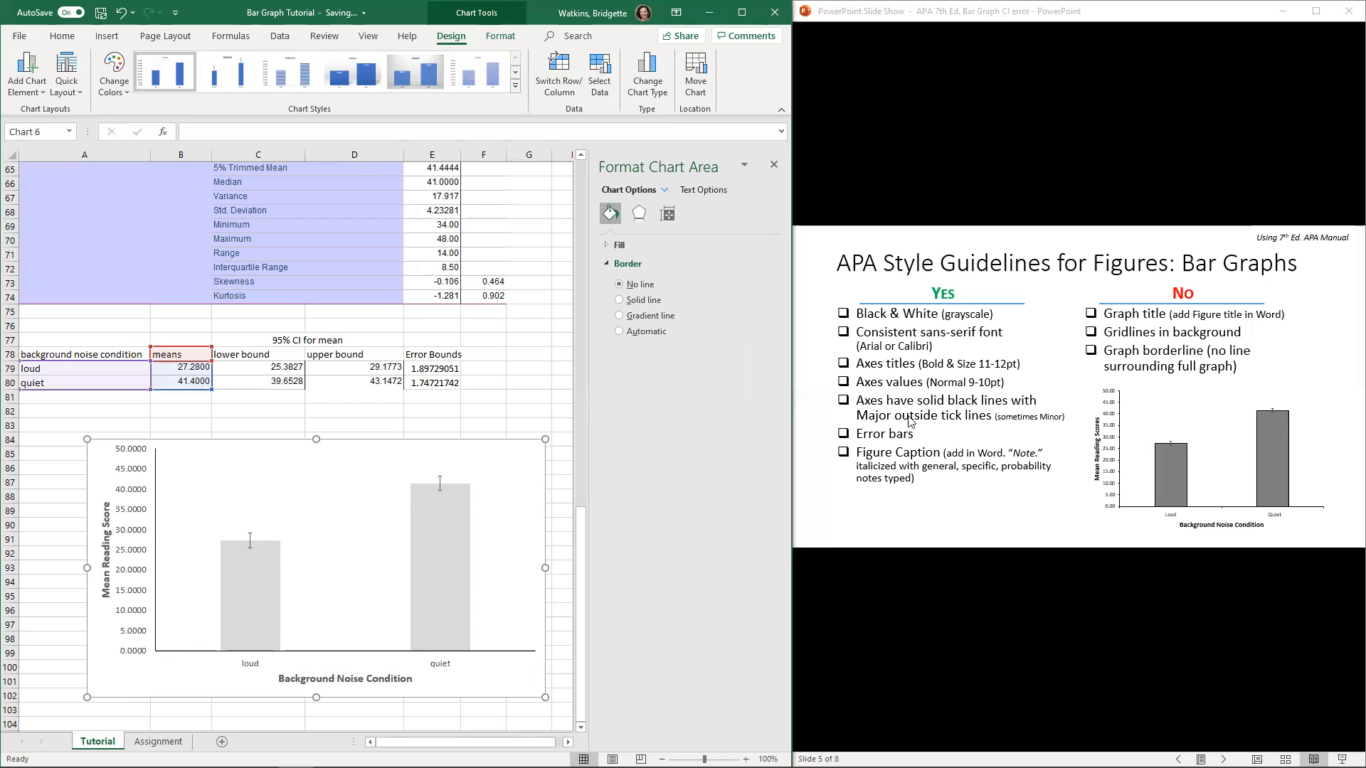
# Set the major tick marks of the vertical axis to Outside
pyautogui.click(126, 606)
pyautogui.click(154, 671)
pyautogui.click(140, 634)
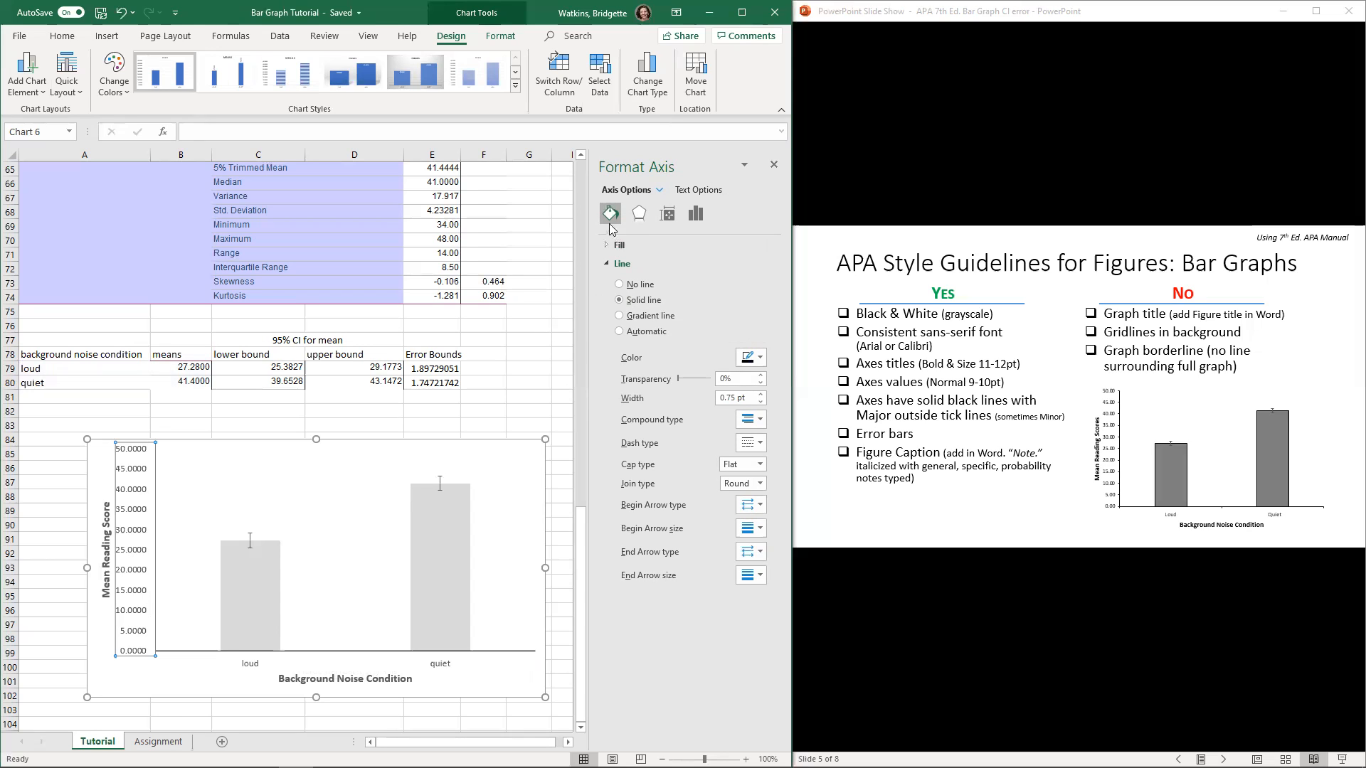
pyautogui.click(696, 215)
pyautogui.click(606, 266)
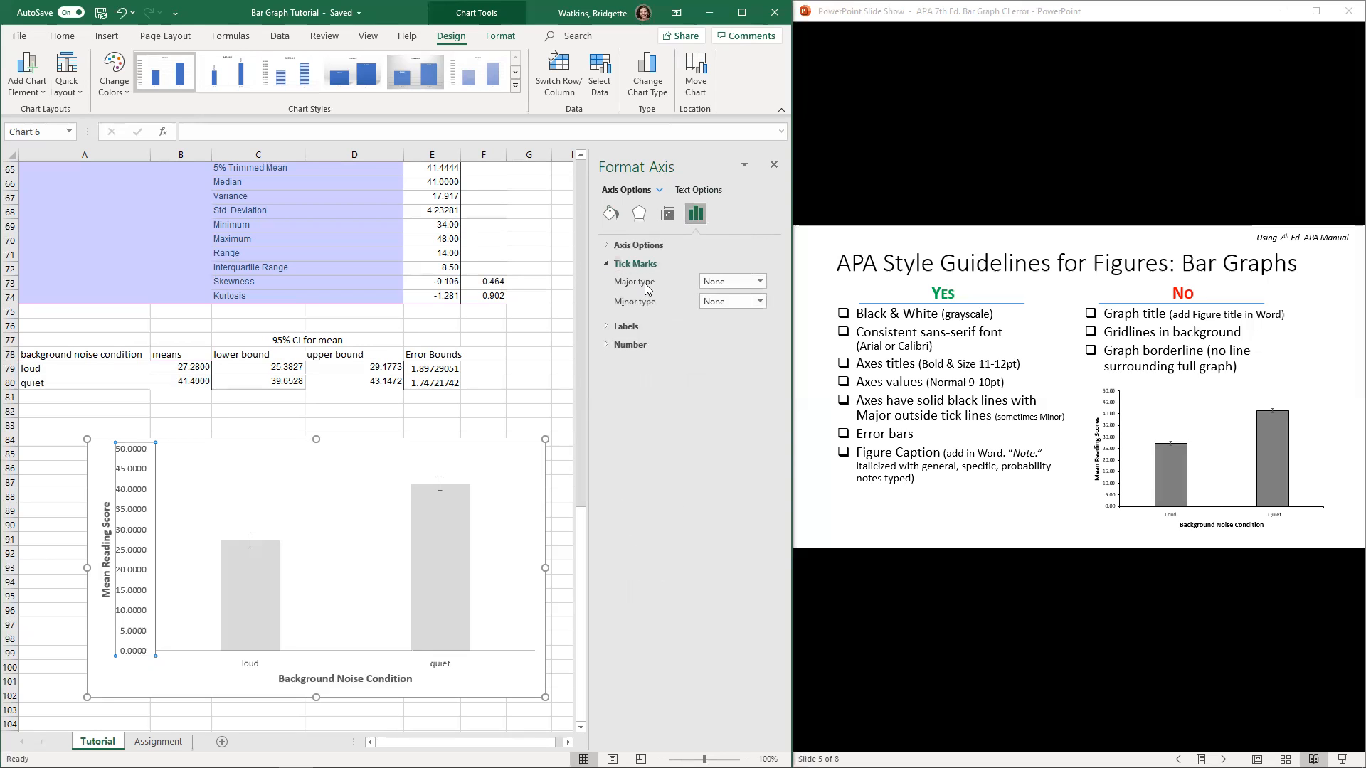
pyautogui.click(723, 283)
pyautogui.click(717, 322)
pyautogui.click(147, 675)
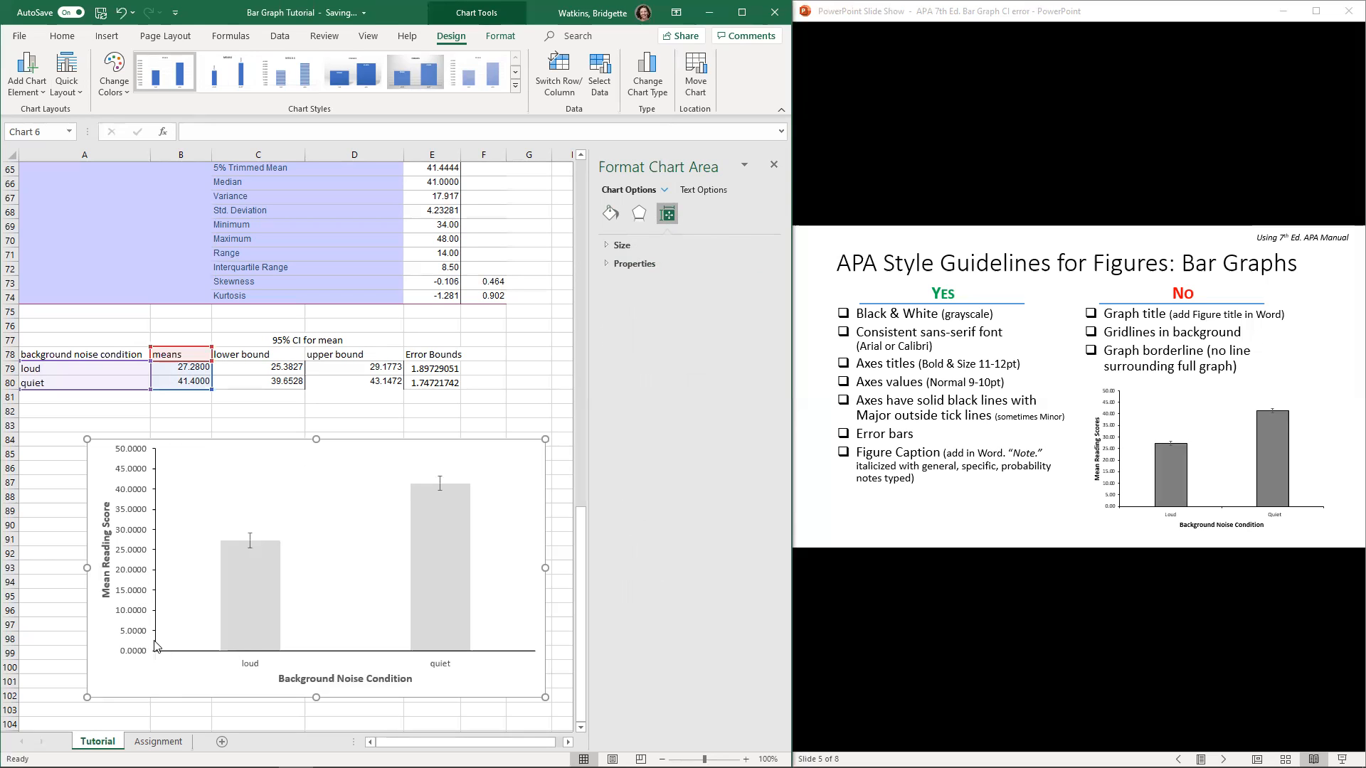
# Set the major tick marks of the horizontal axis with the loud and quiet categories to Outside
pyautogui.click(257, 667)
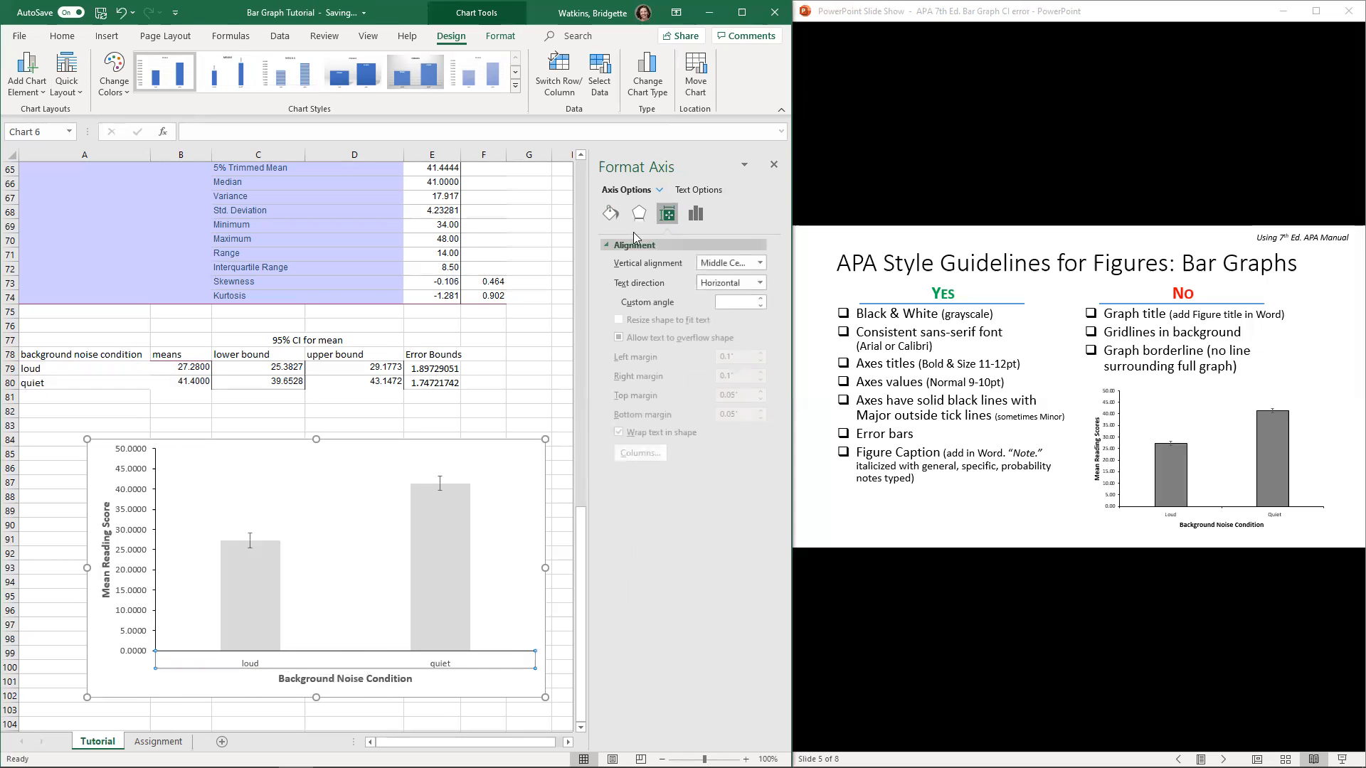
pyautogui.click(696, 213)
pyautogui.click(644, 263)
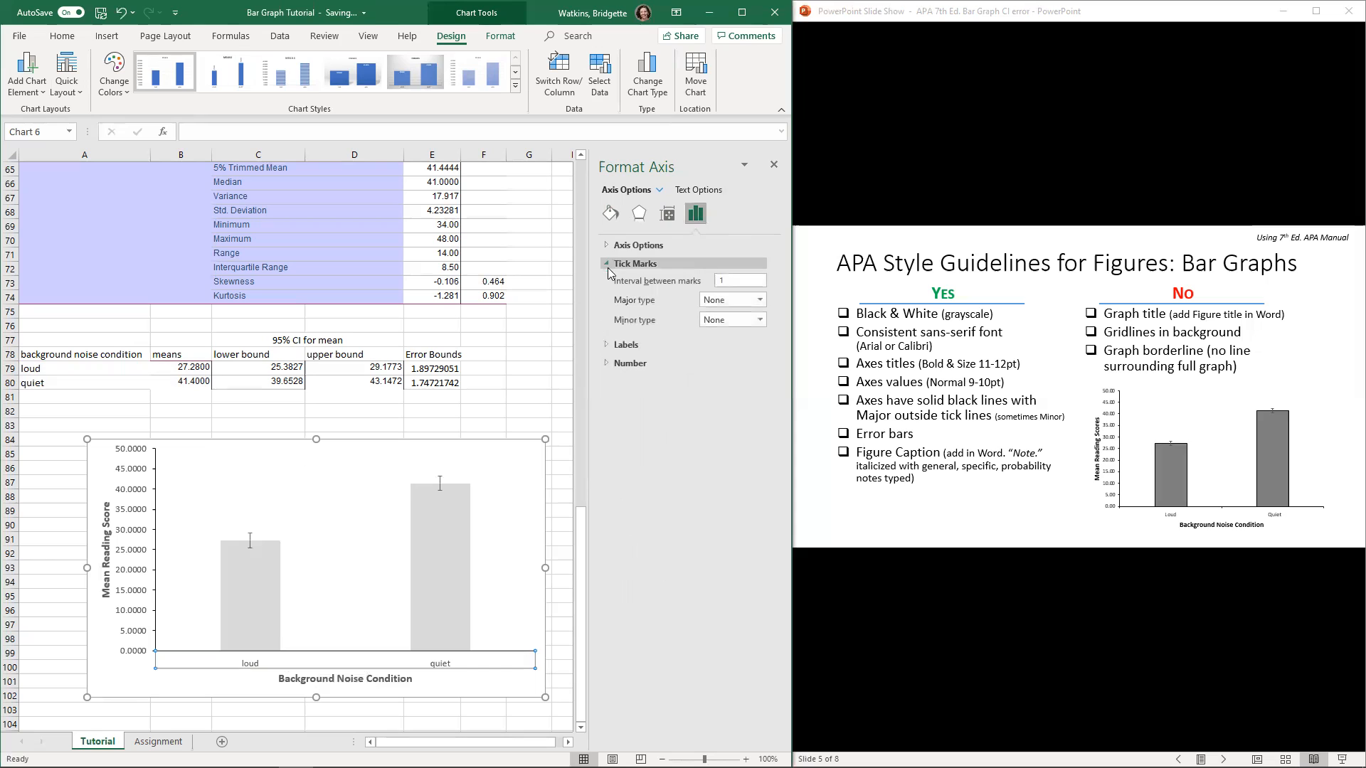
pyautogui.click(760, 300)
pyautogui.click(727, 344)
pyautogui.click(135, 688)
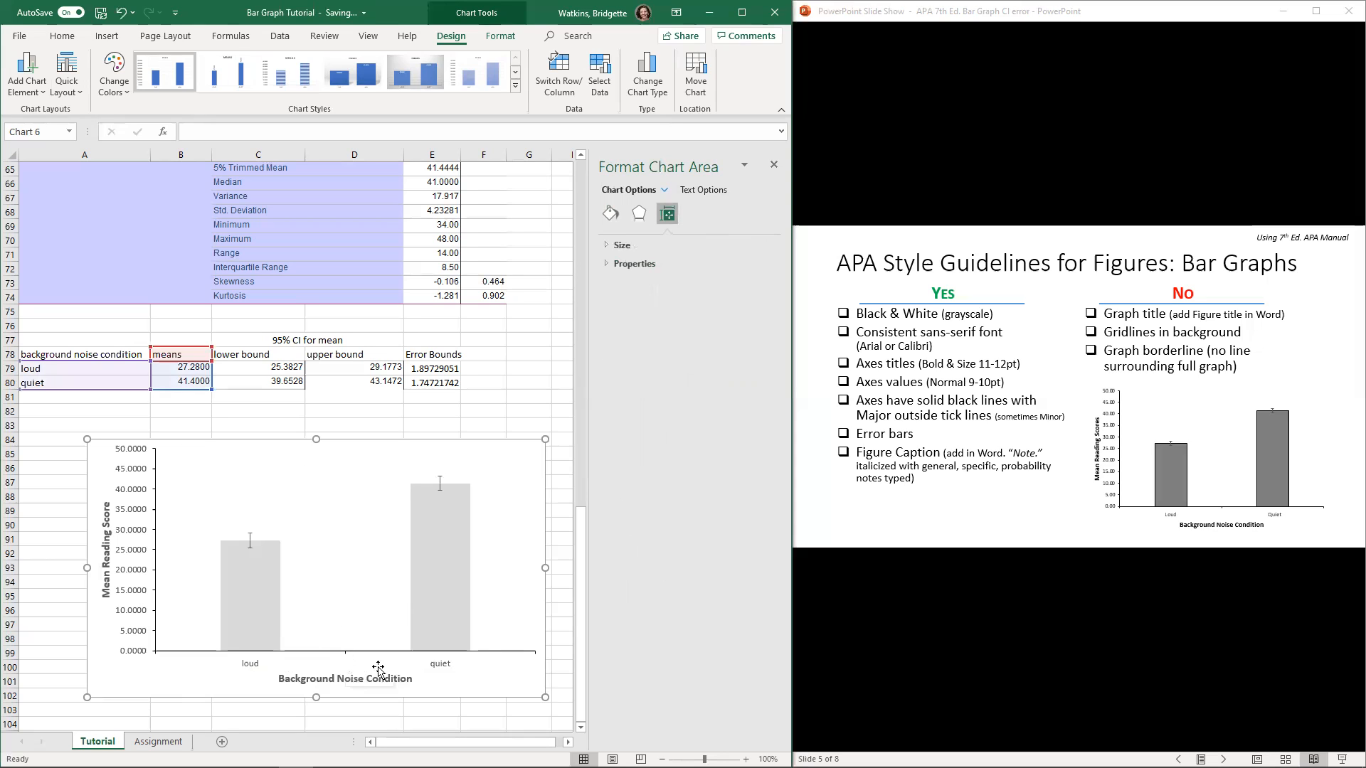
pyautogui.click(886, 441)
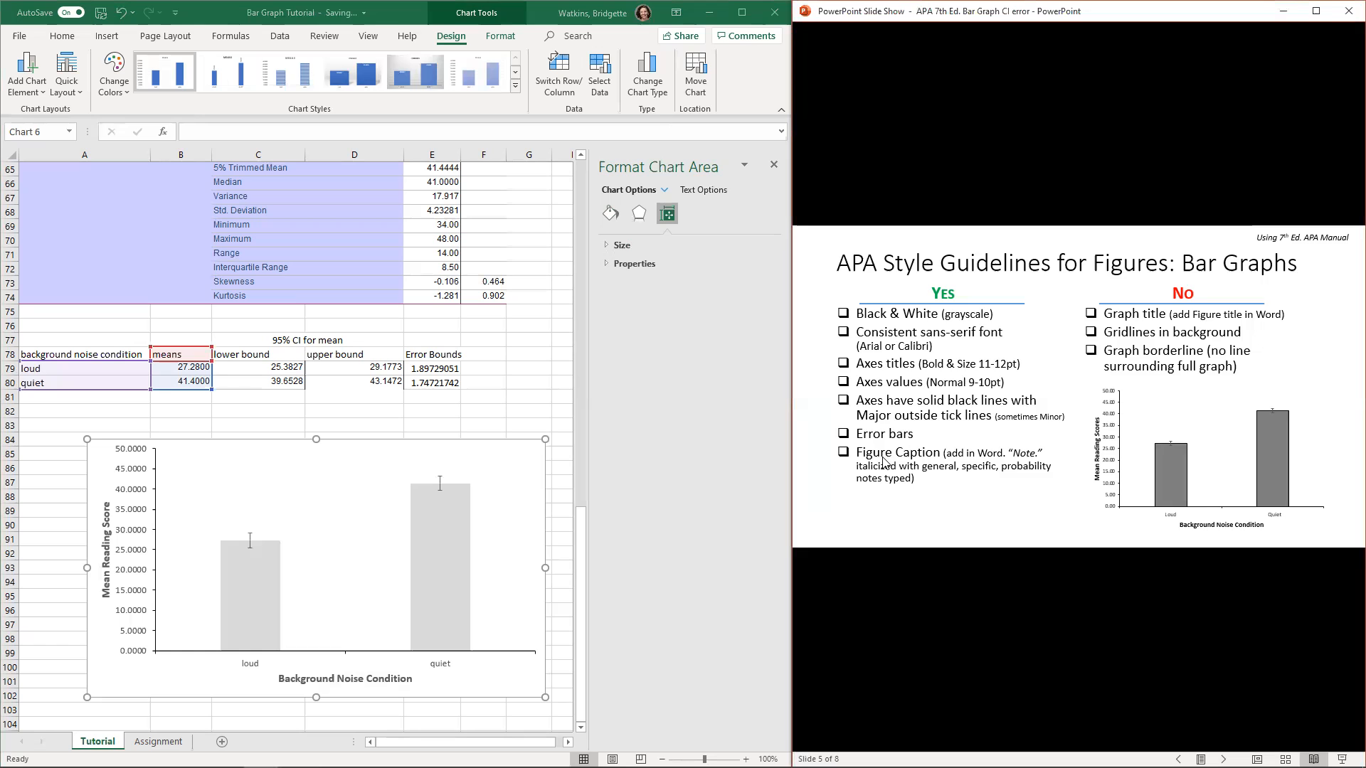
pyautogui.click(910, 473)
pyautogui.click(877, 486)
pyautogui.click(55, 665)
pyautogui.click(46, 667)
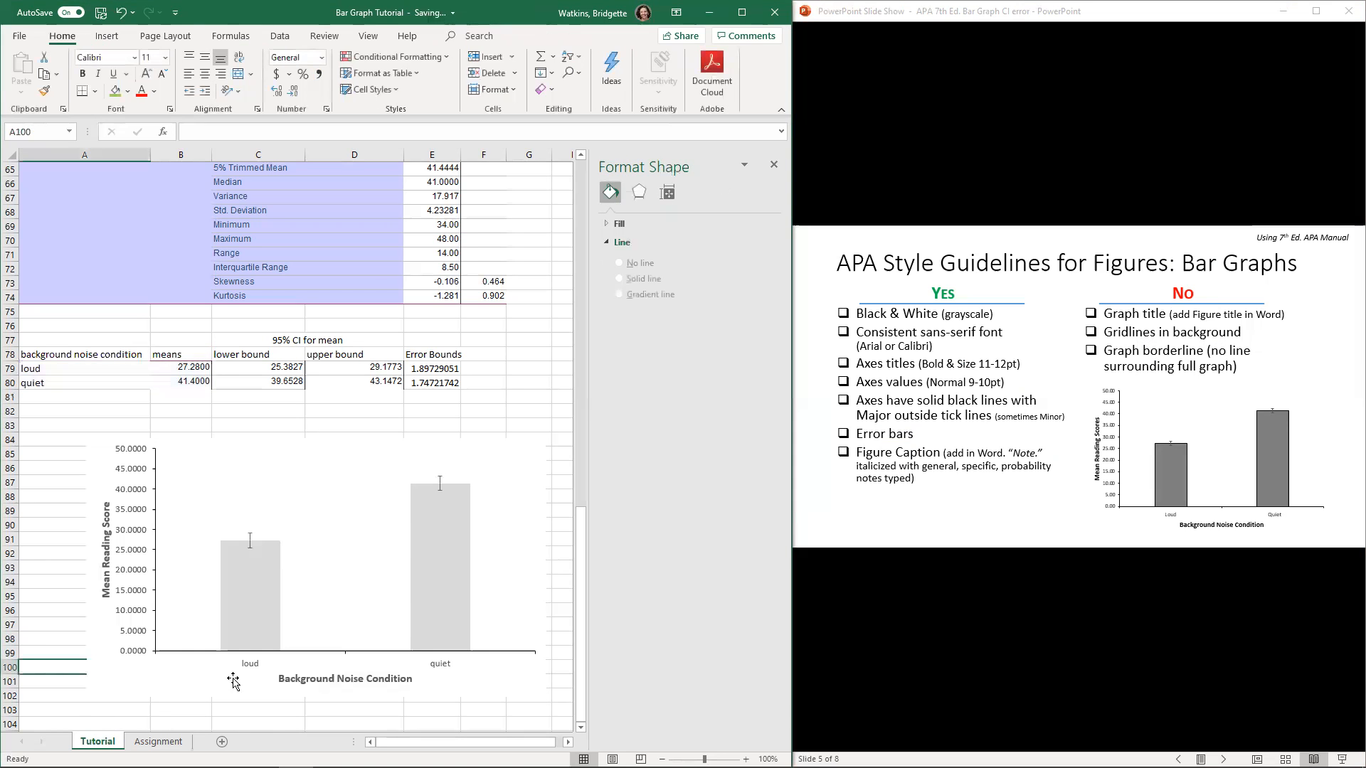
pyautogui.click(139, 684)
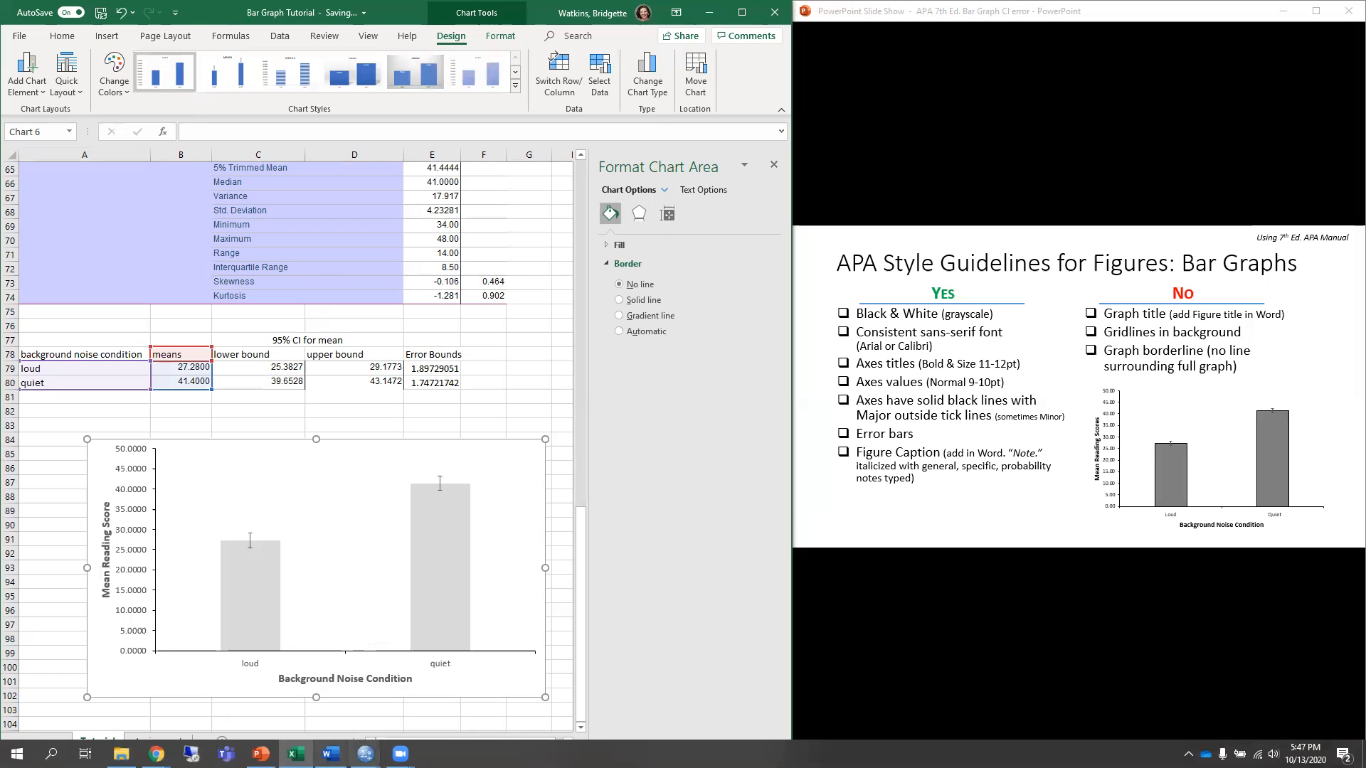
# Switch to SPSS Statistics, look at the Descriptives table in the output, and return to the Reading Scores 1x2.sav data
pyautogui.moveTo(365, 753)
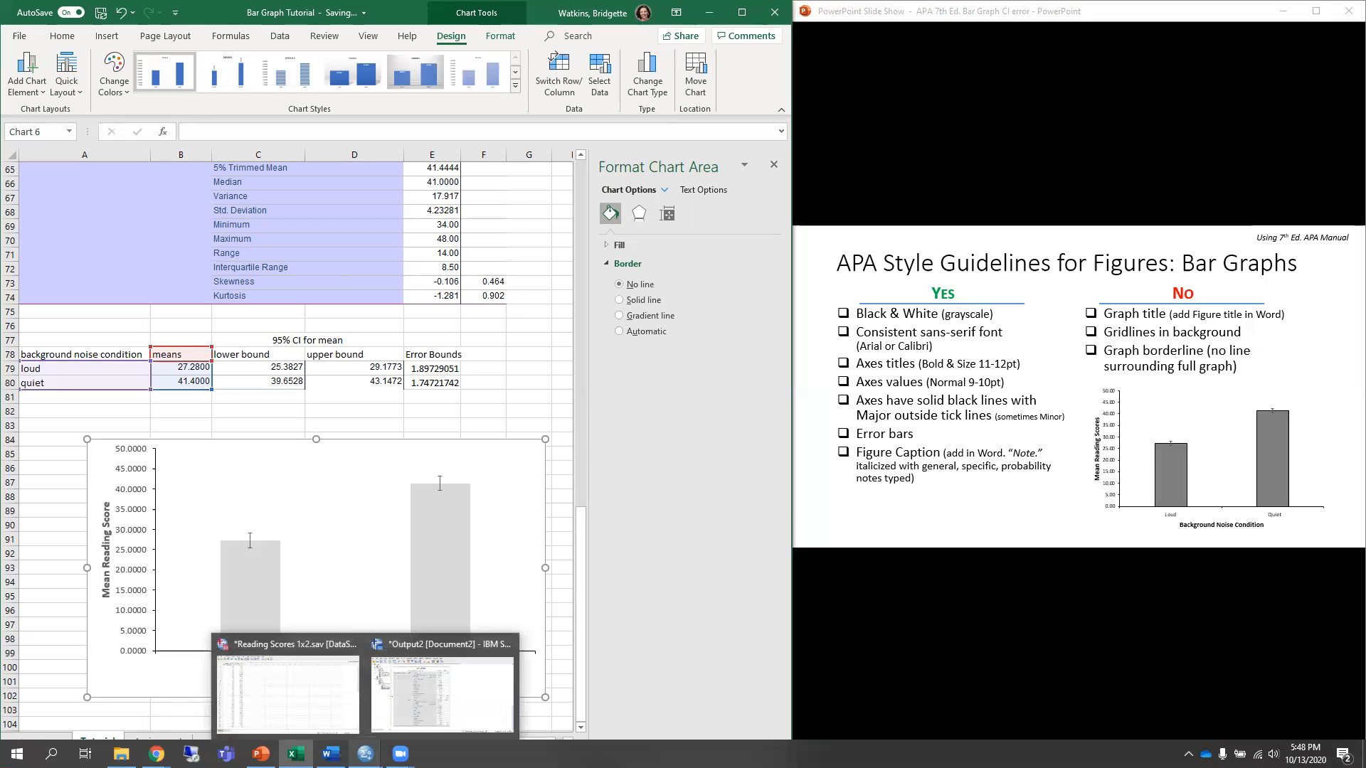
pyautogui.click(342, 724)
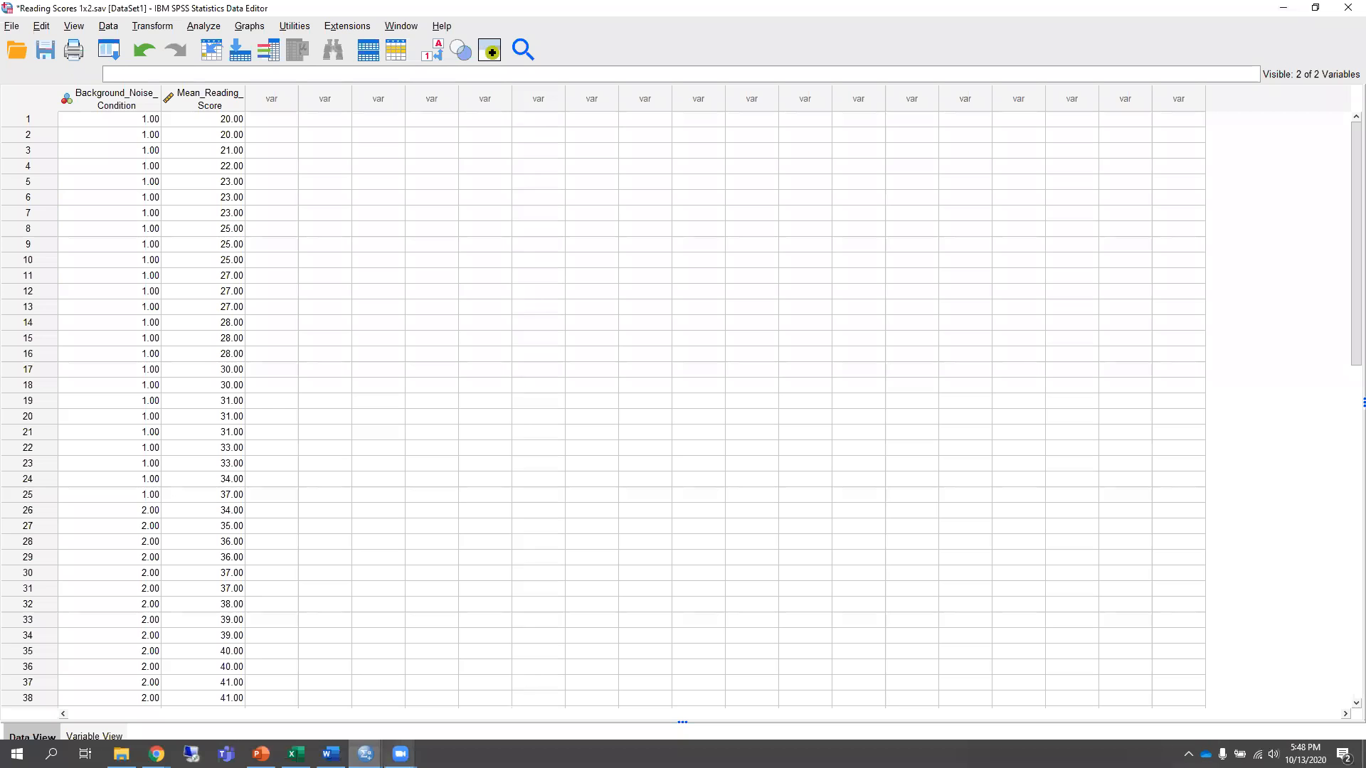
pyautogui.click(466, 711)
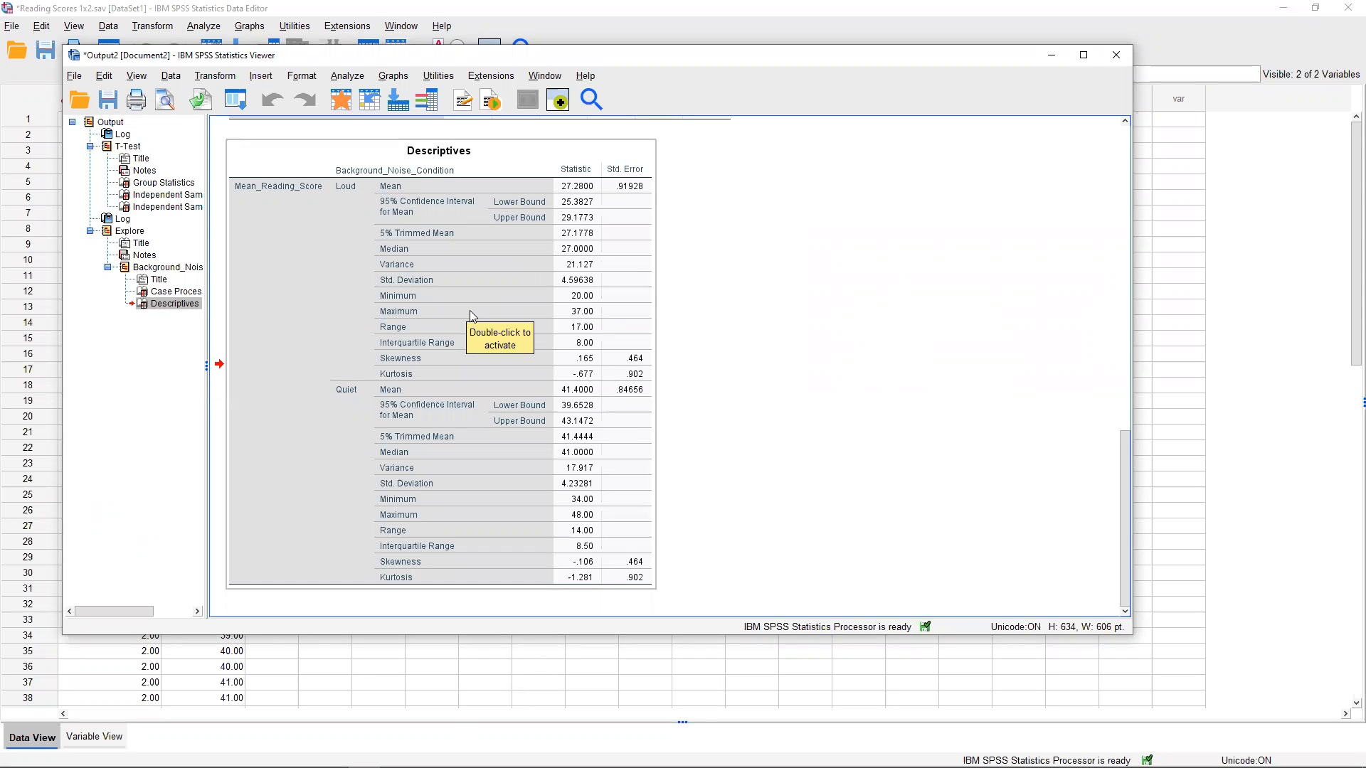
pyautogui.click(456, 254)
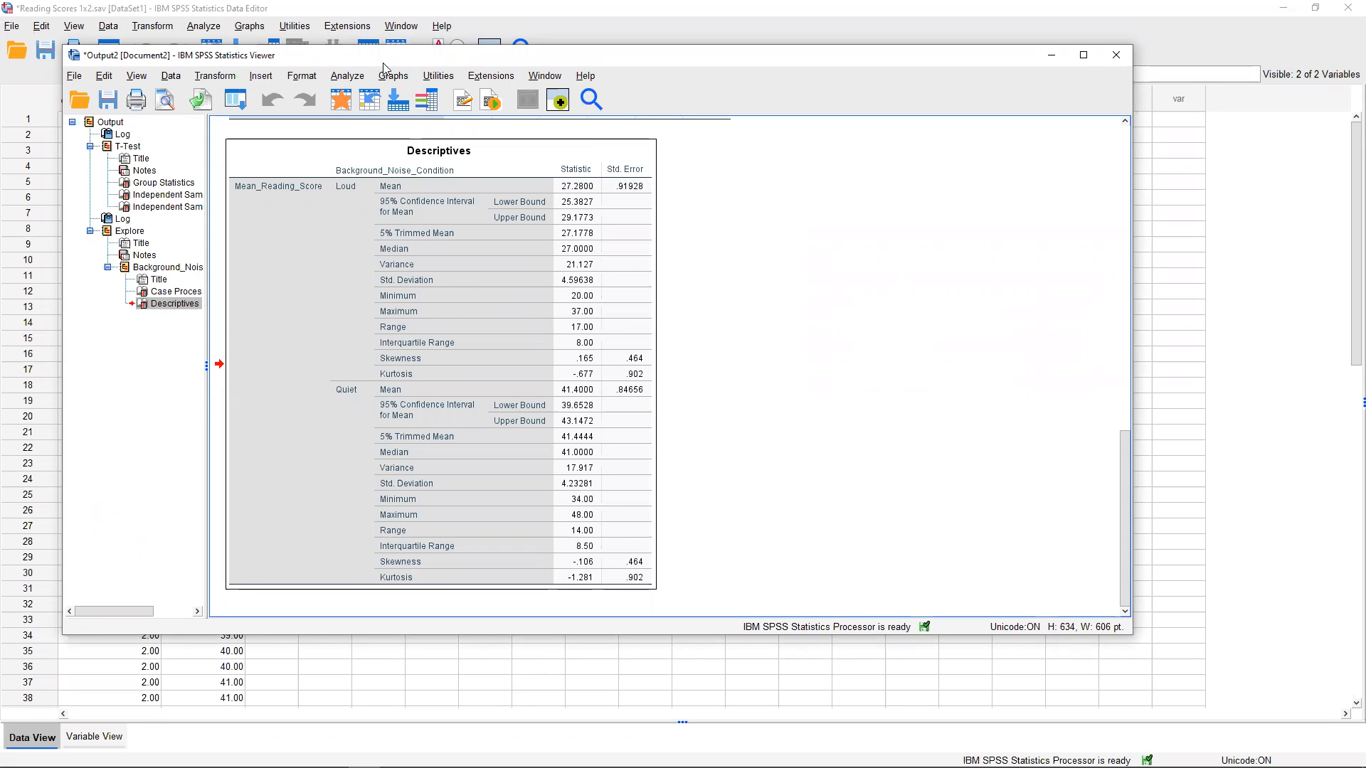
pyautogui.click(393, 76)
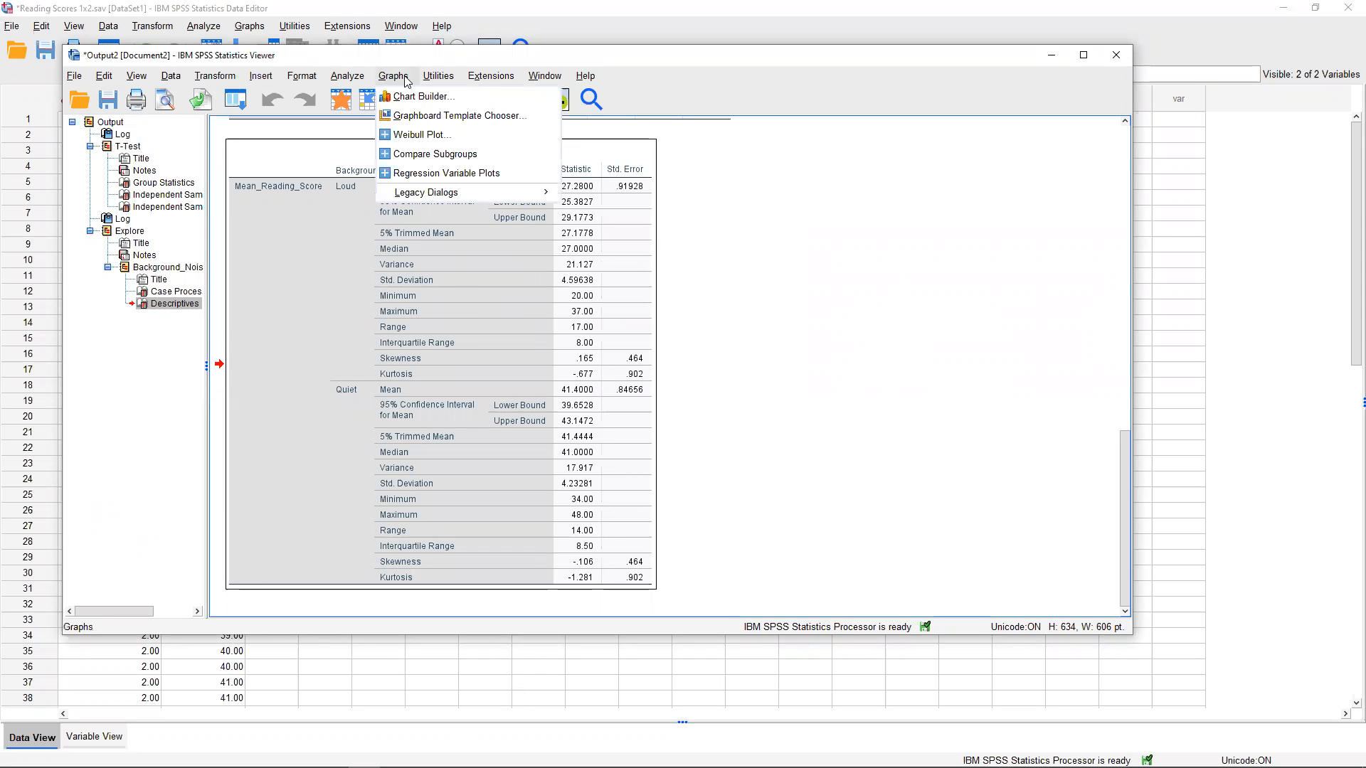
pyautogui.click(392, 57)
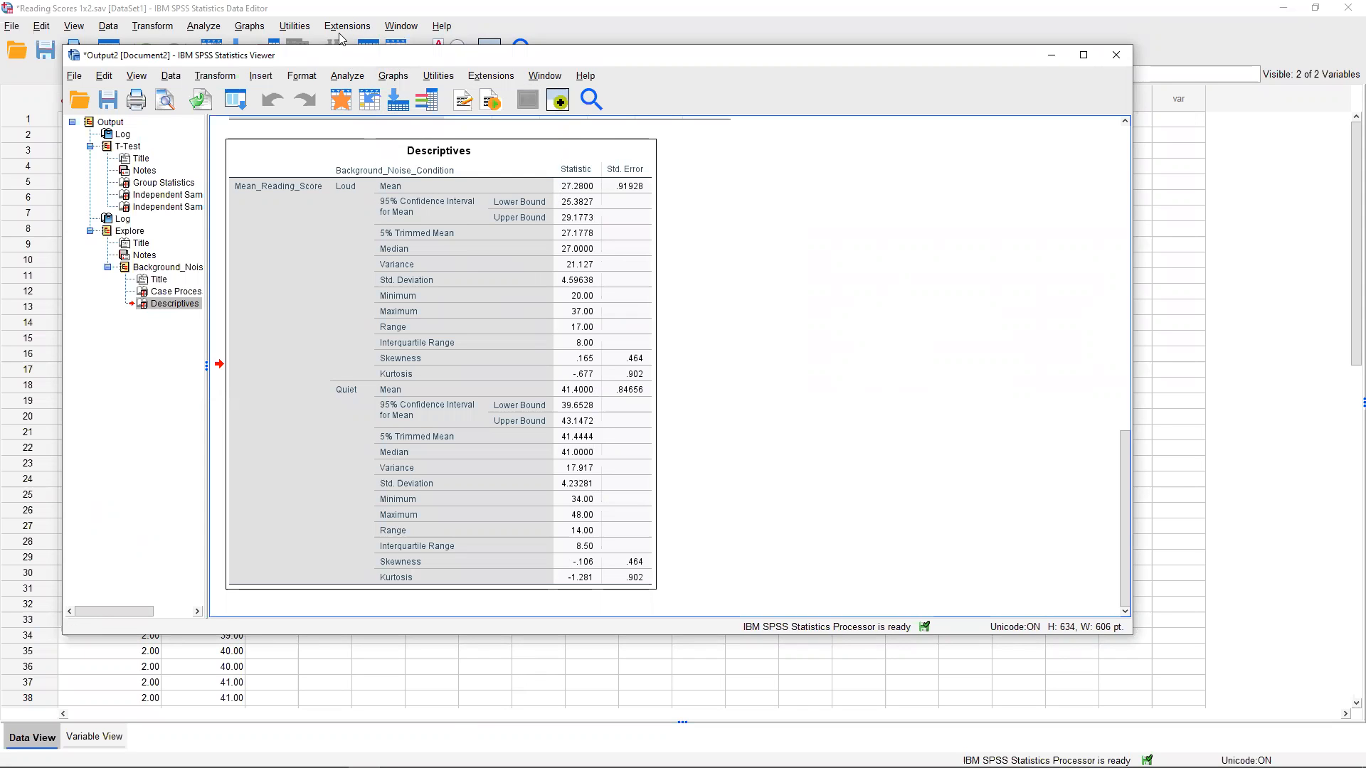
pyautogui.click(339, 36)
# Open the Chart Builder for the reading scores data and place a simple bar chart on the canvas
pyautogui.click(254, 28)
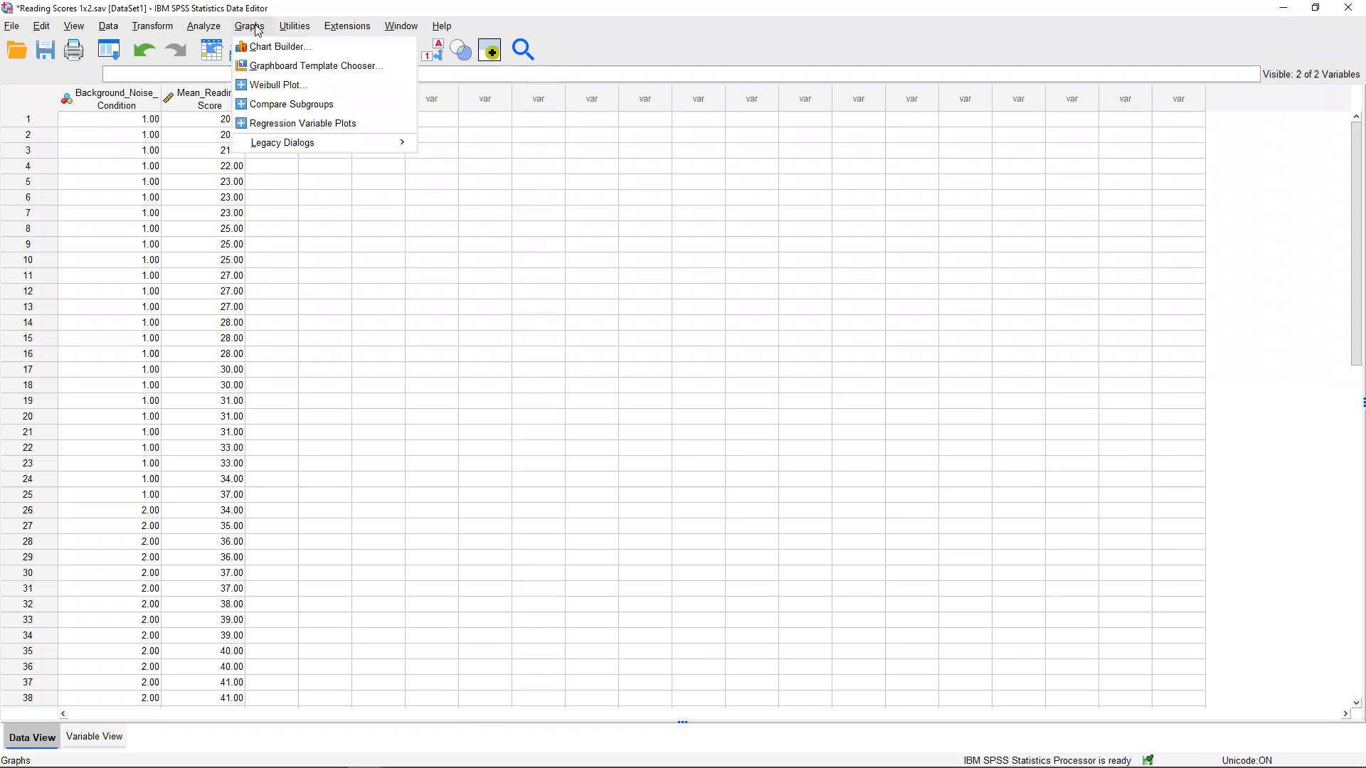
pyautogui.click(267, 47)
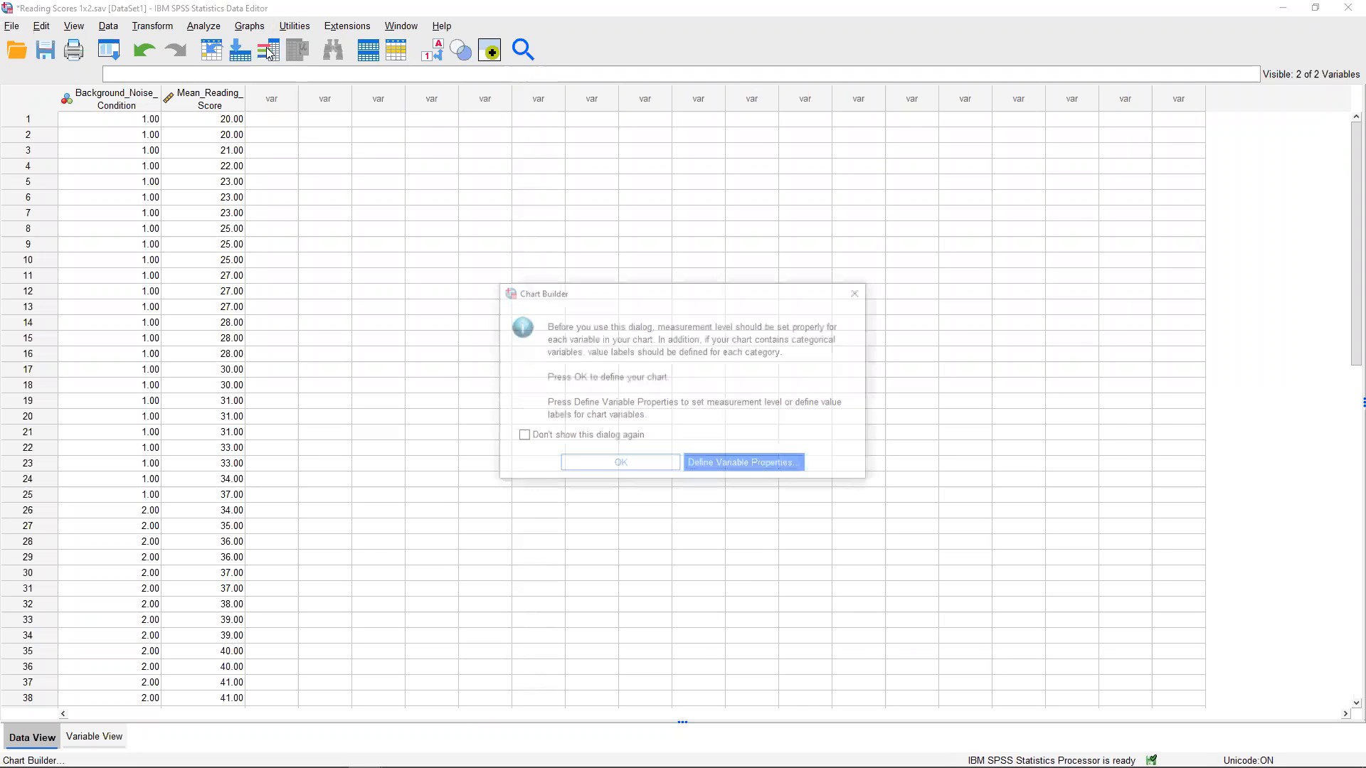
pyautogui.click(601, 462)
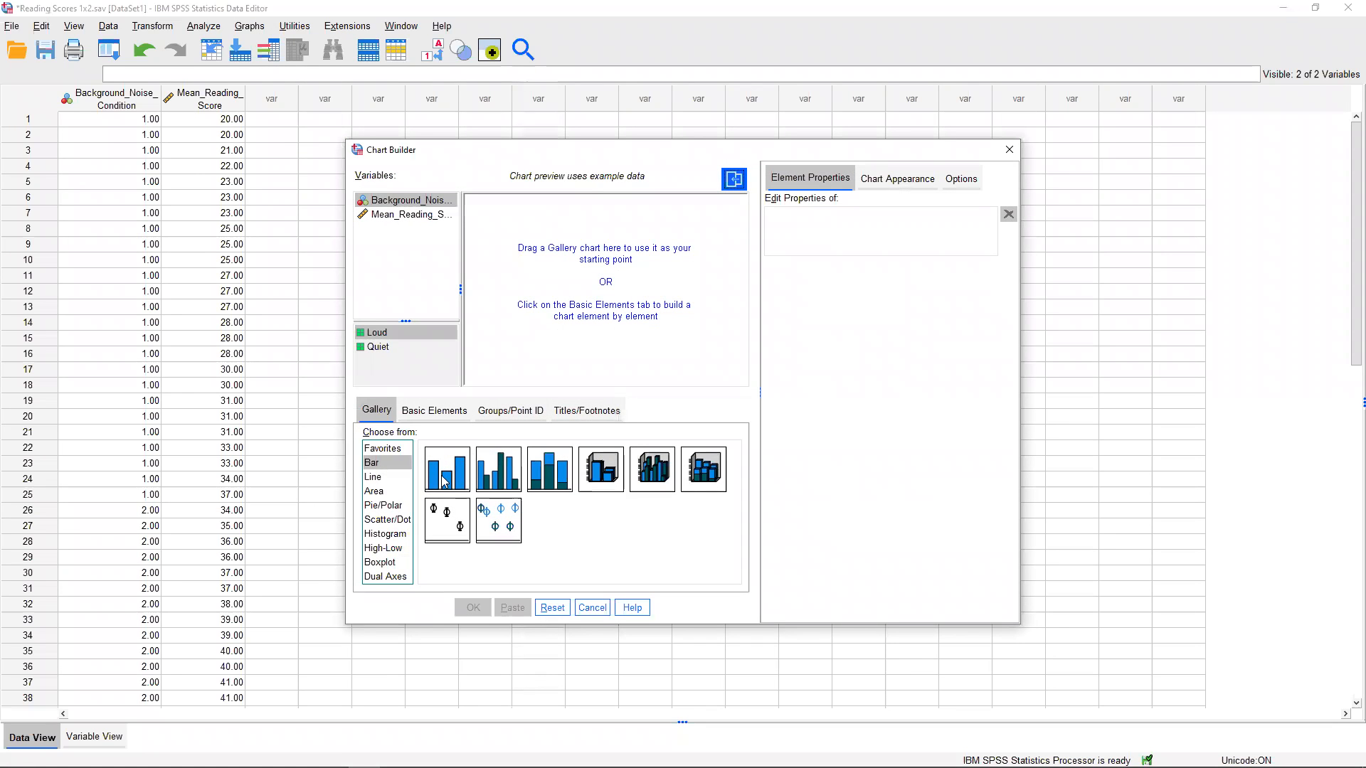
pyautogui.moveTo(443, 481); pyautogui.dragTo(605, 295)
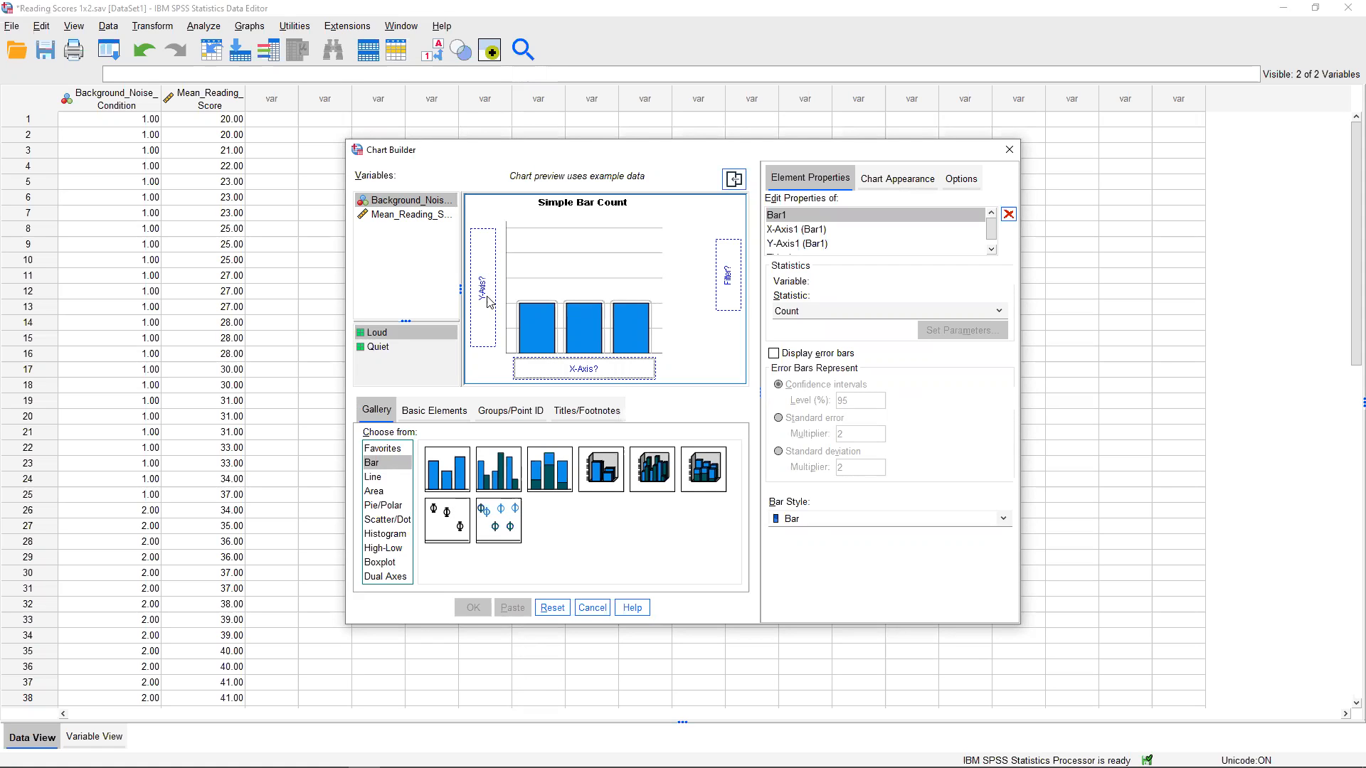
# Assign Mean_Reading_Score to the Y-axis and Background_Noise_Condition to the X-axis, and display error bars as 95% confidence intervals
pyautogui.click(407, 216)
pyautogui.moveTo(410, 218); pyautogui.dragTo(482, 285)
pyautogui.moveTo(431, 204); pyautogui.dragTo(569, 369)
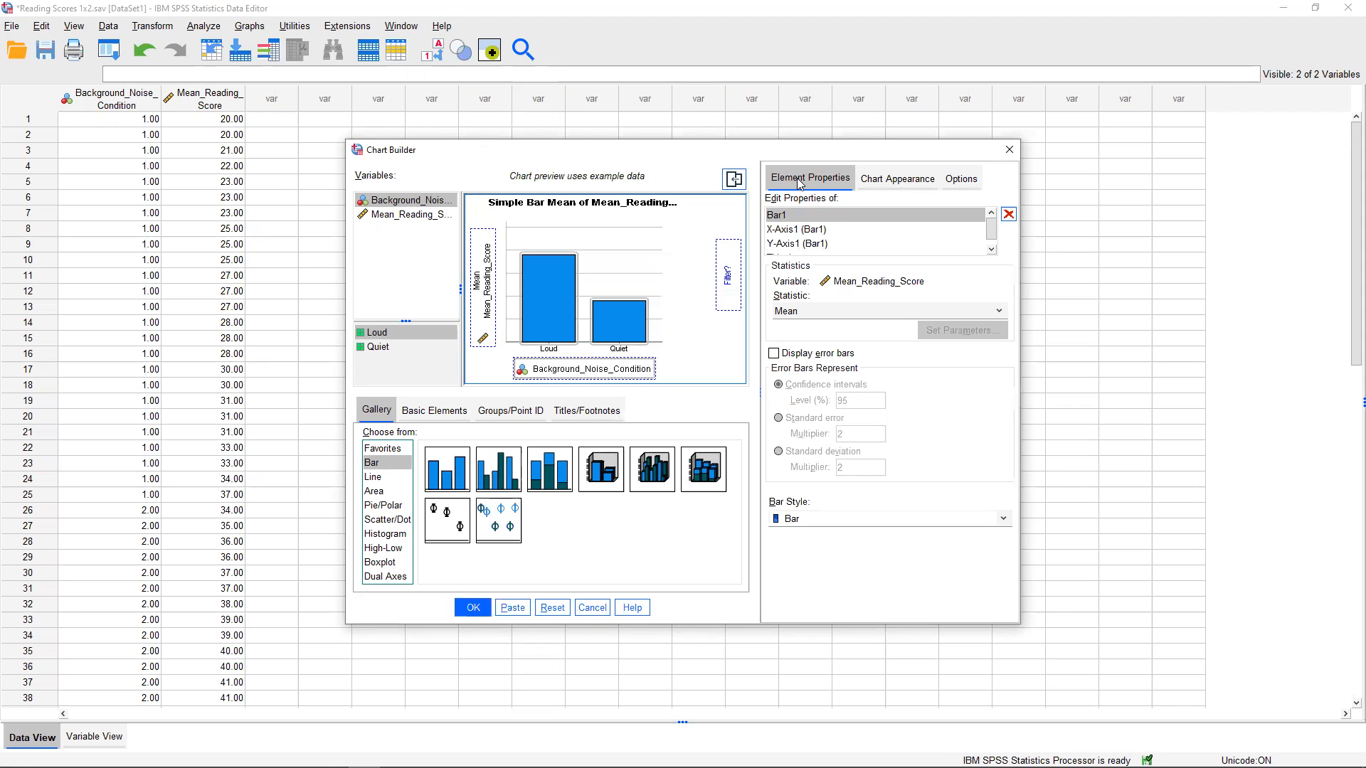
pyautogui.click(774, 354)
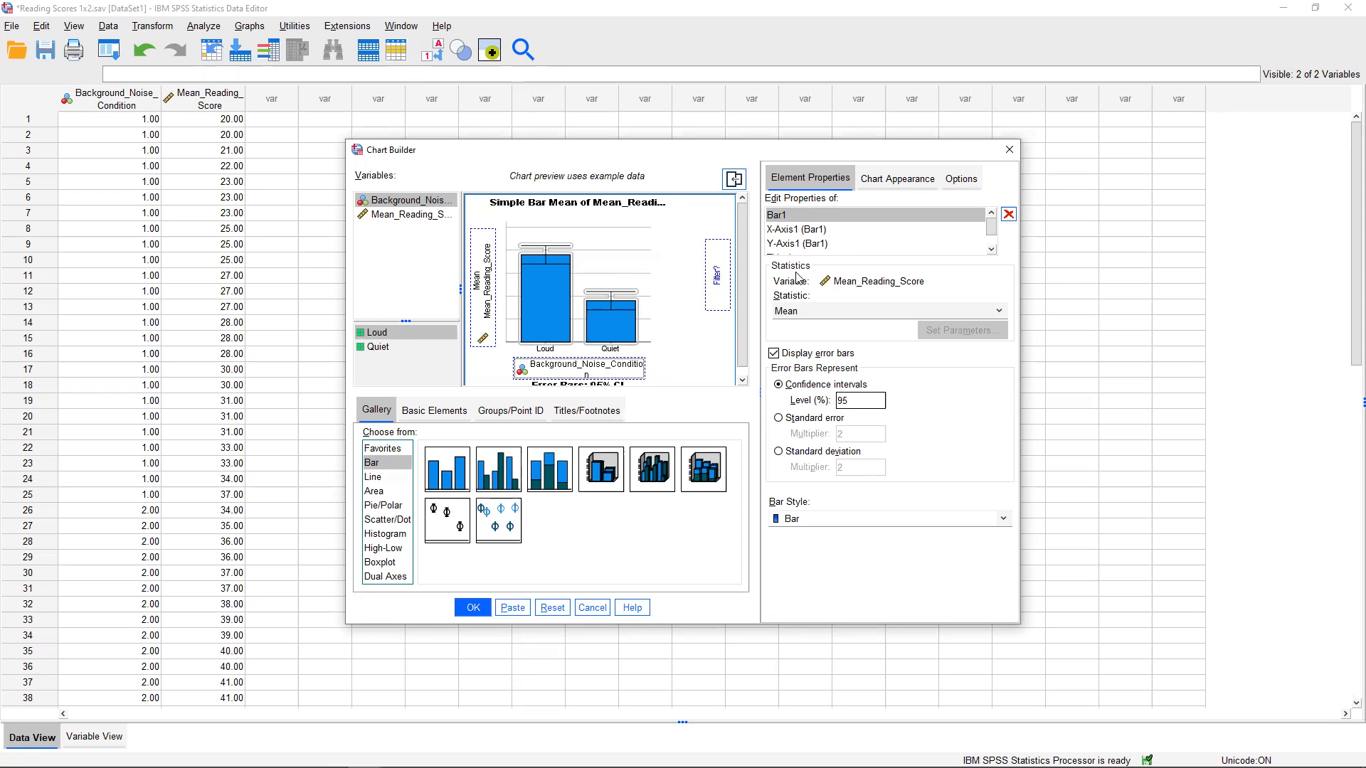
# Enable custom color, border and grid line settings and recolor the Category 1 bars gray (150, 145, 145)
pyautogui.click(896, 187)
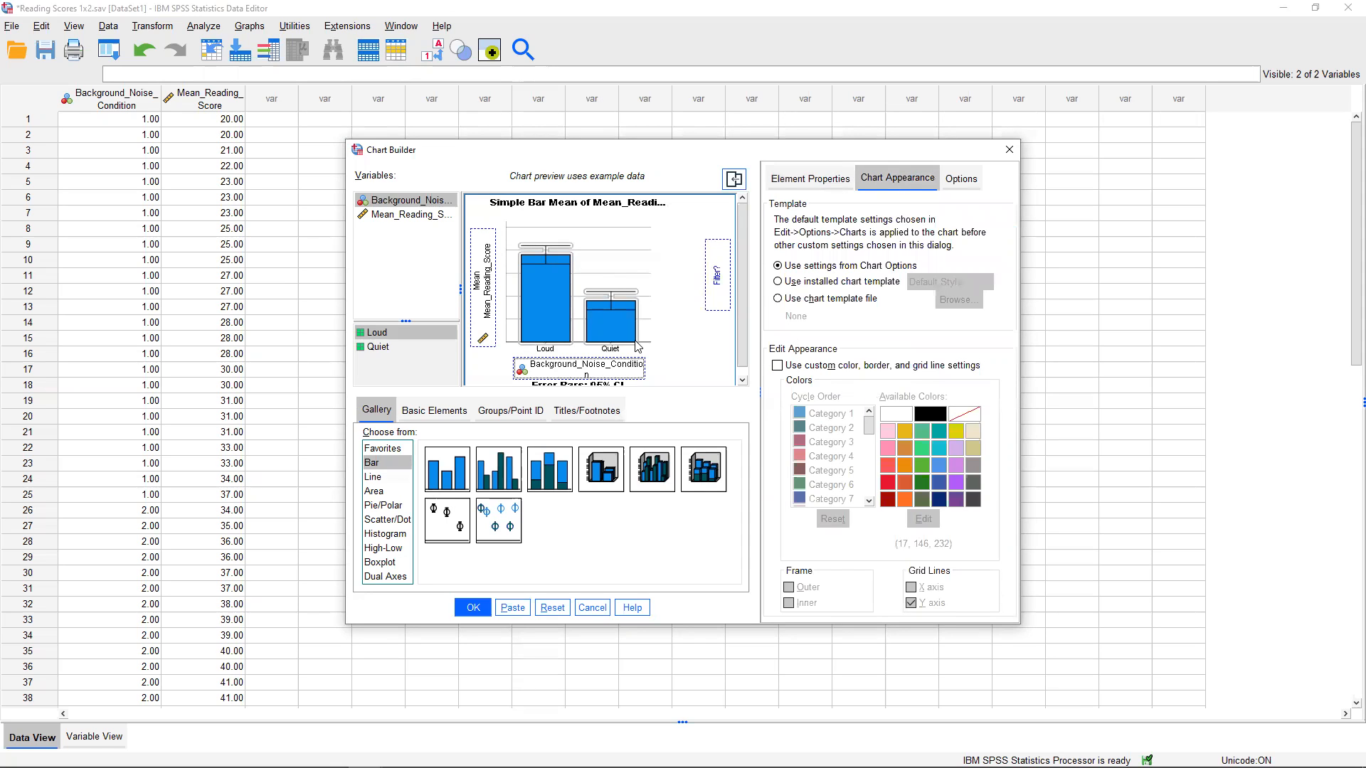
pyautogui.click(606, 328)
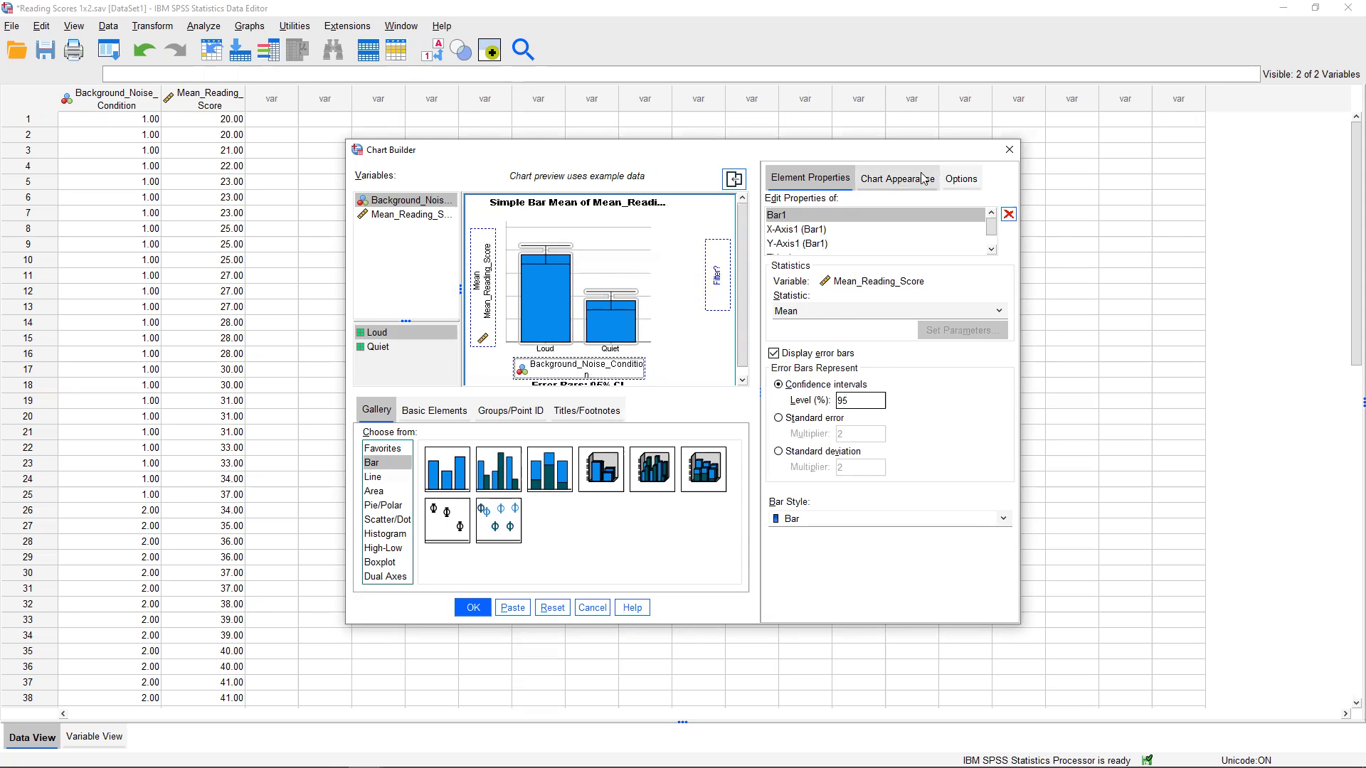
pyautogui.click(898, 178)
pyautogui.click(778, 366)
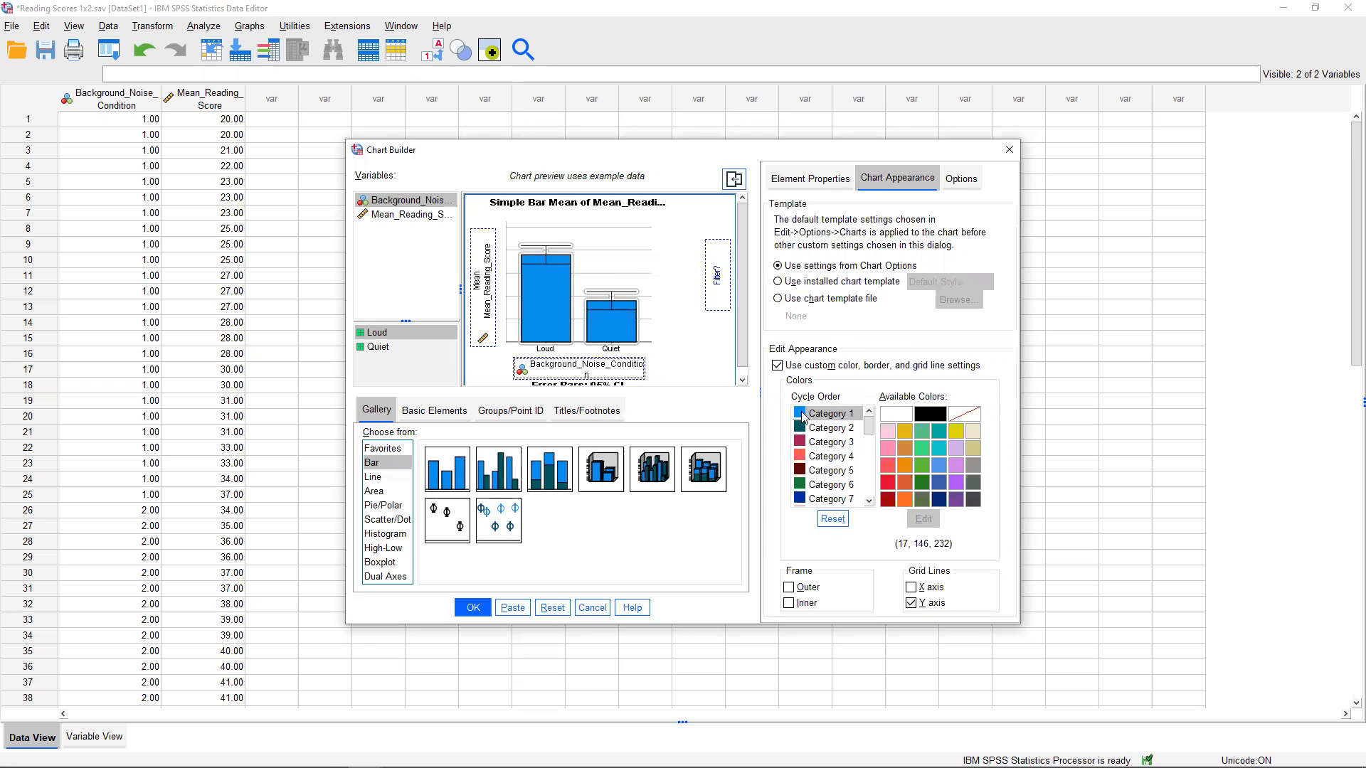
pyautogui.click(971, 419)
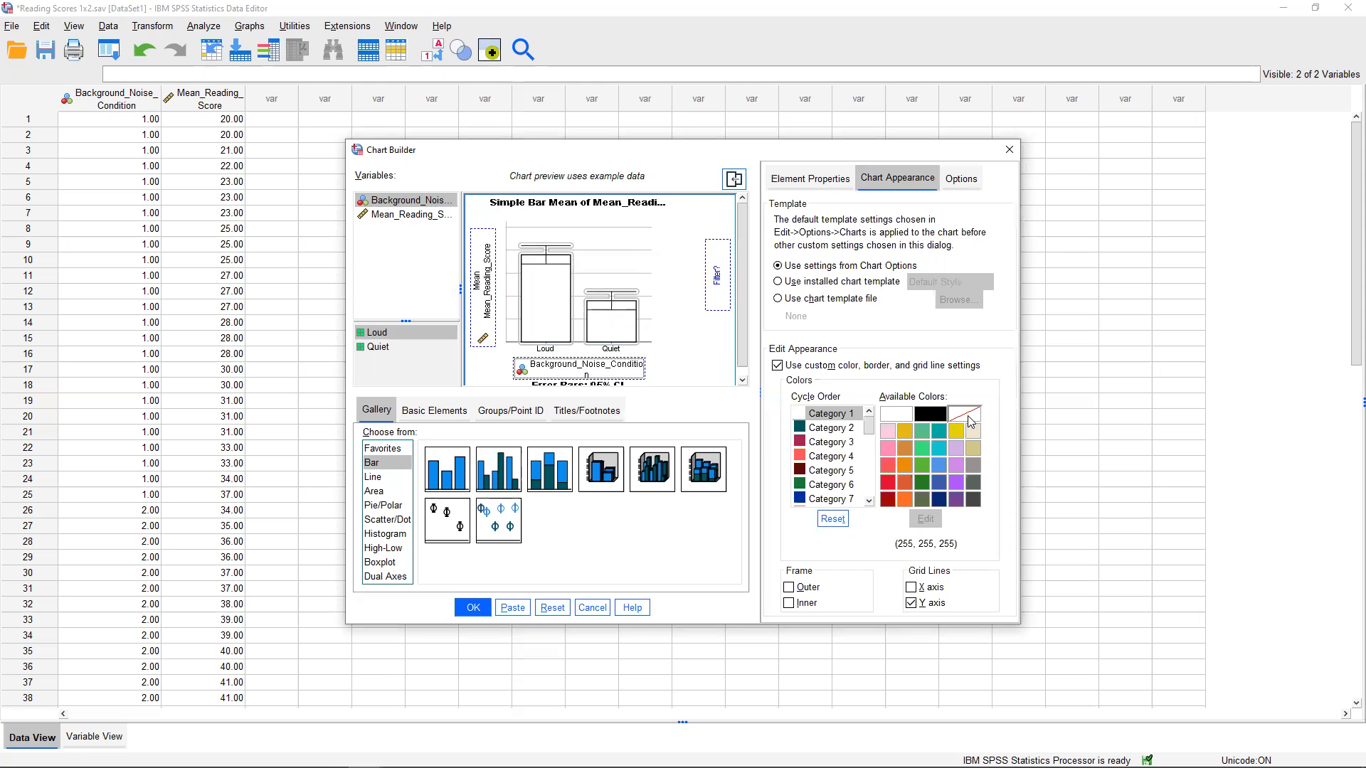
pyautogui.click(974, 467)
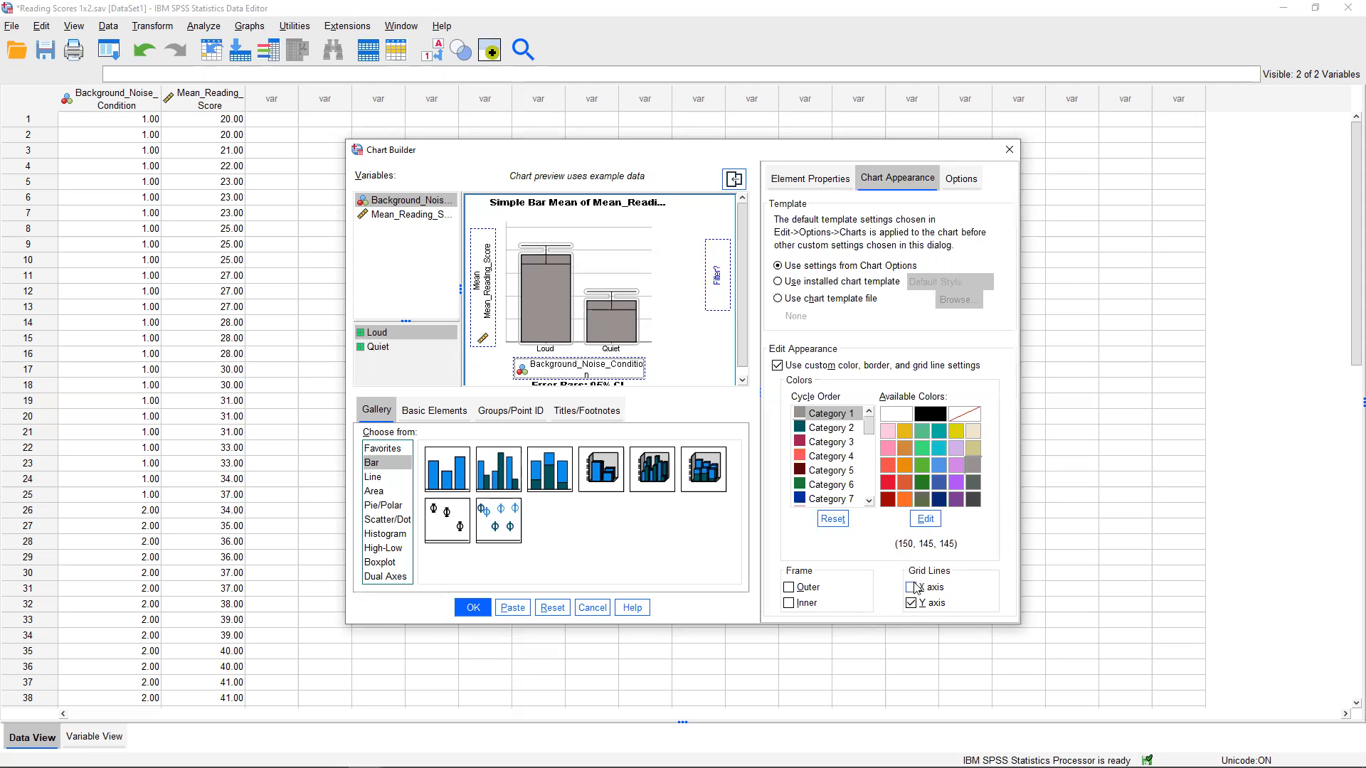
# Remove the Y axis grid lines from the chart and generate it in the output
pyautogui.click(911, 602)
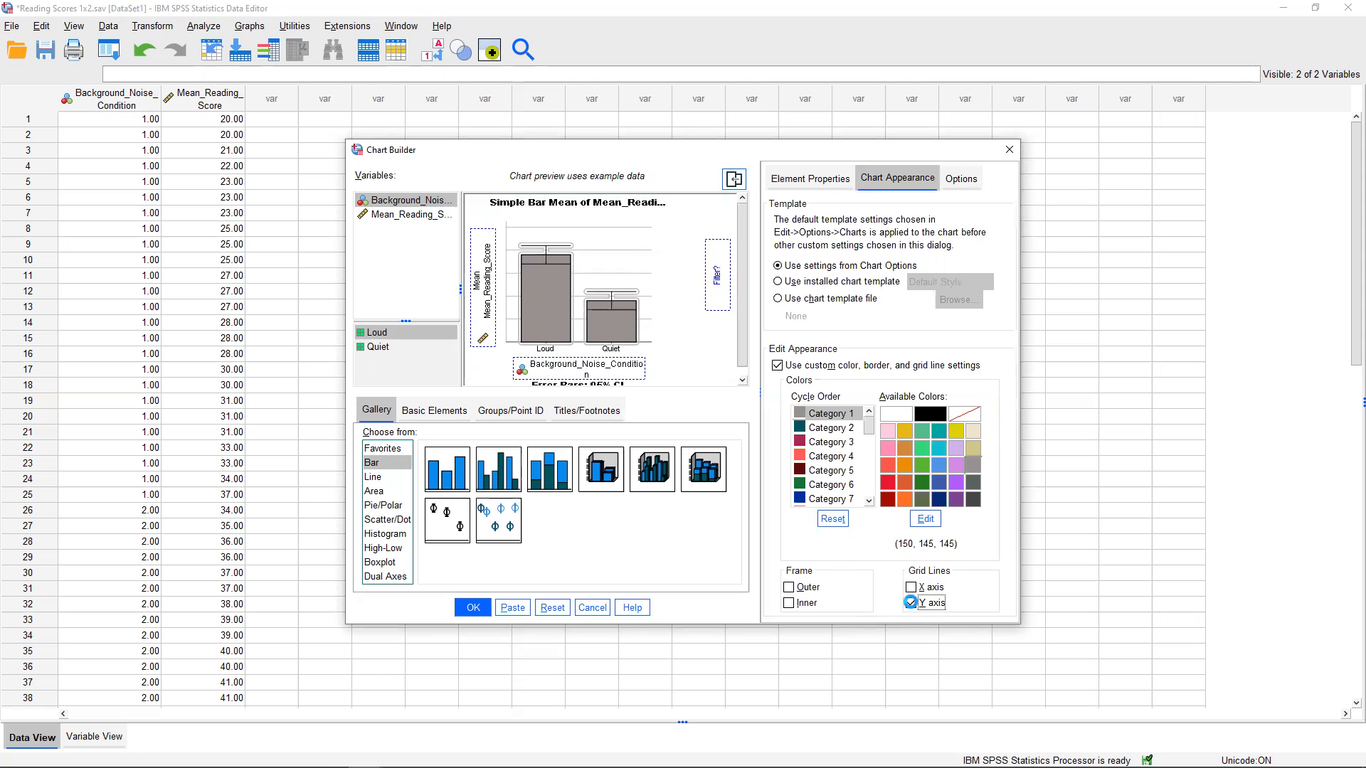
pyautogui.click(911, 602)
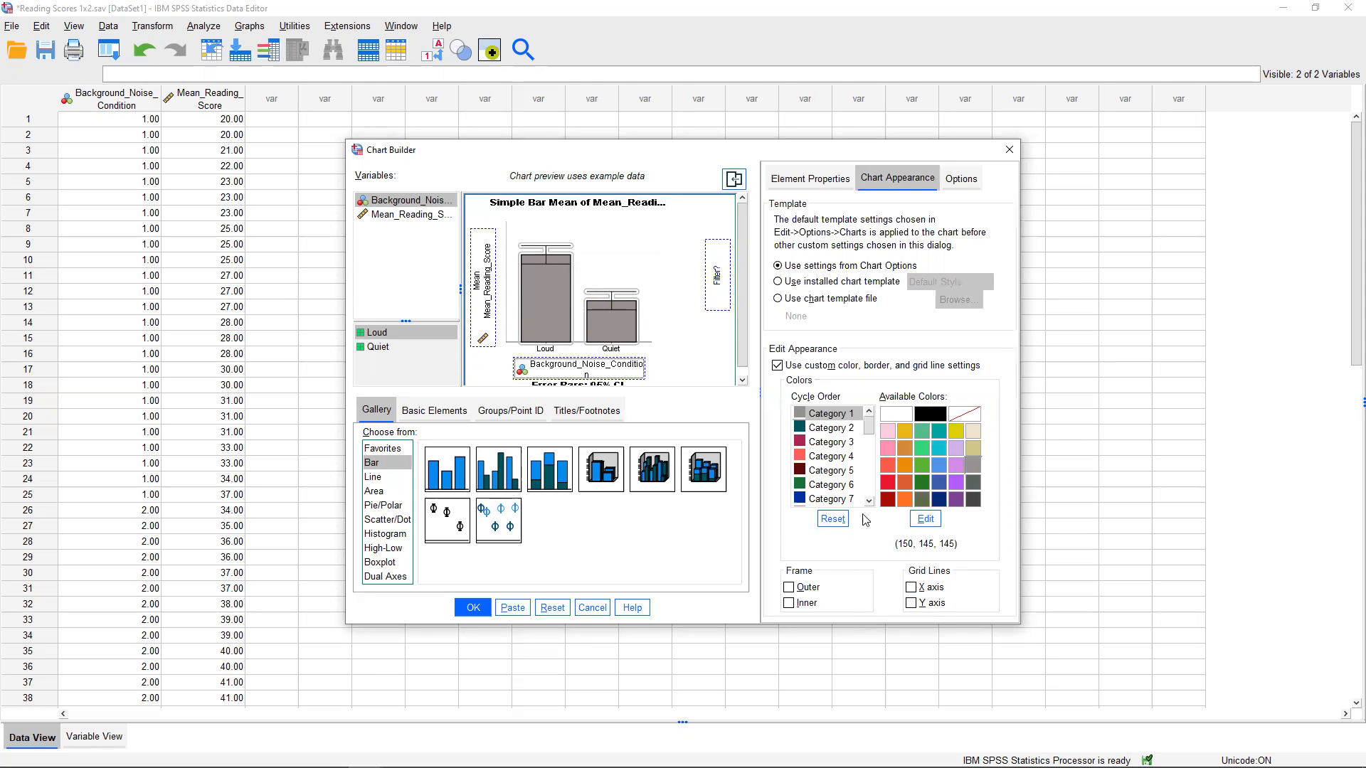
pyautogui.click(911, 602)
pyautogui.click(913, 604)
pyautogui.click(960, 179)
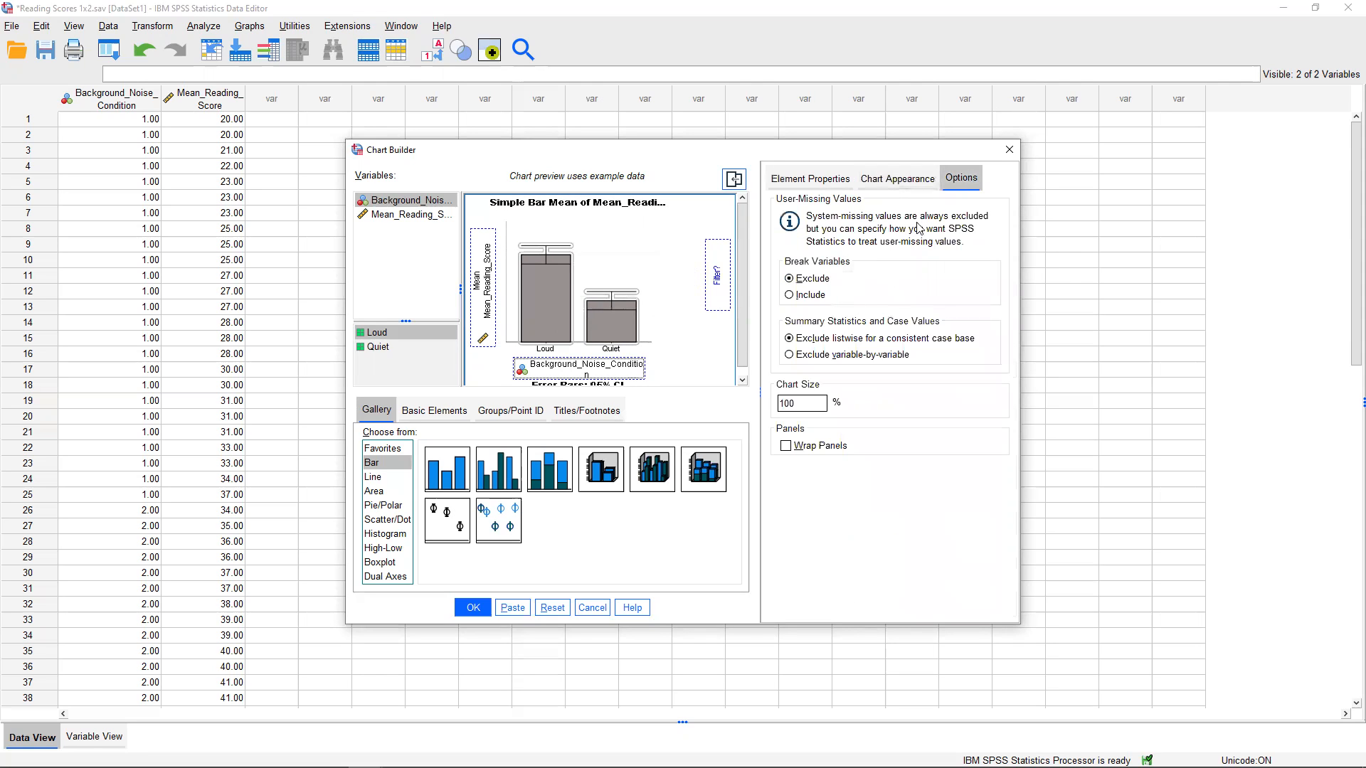
pyautogui.click(911, 181)
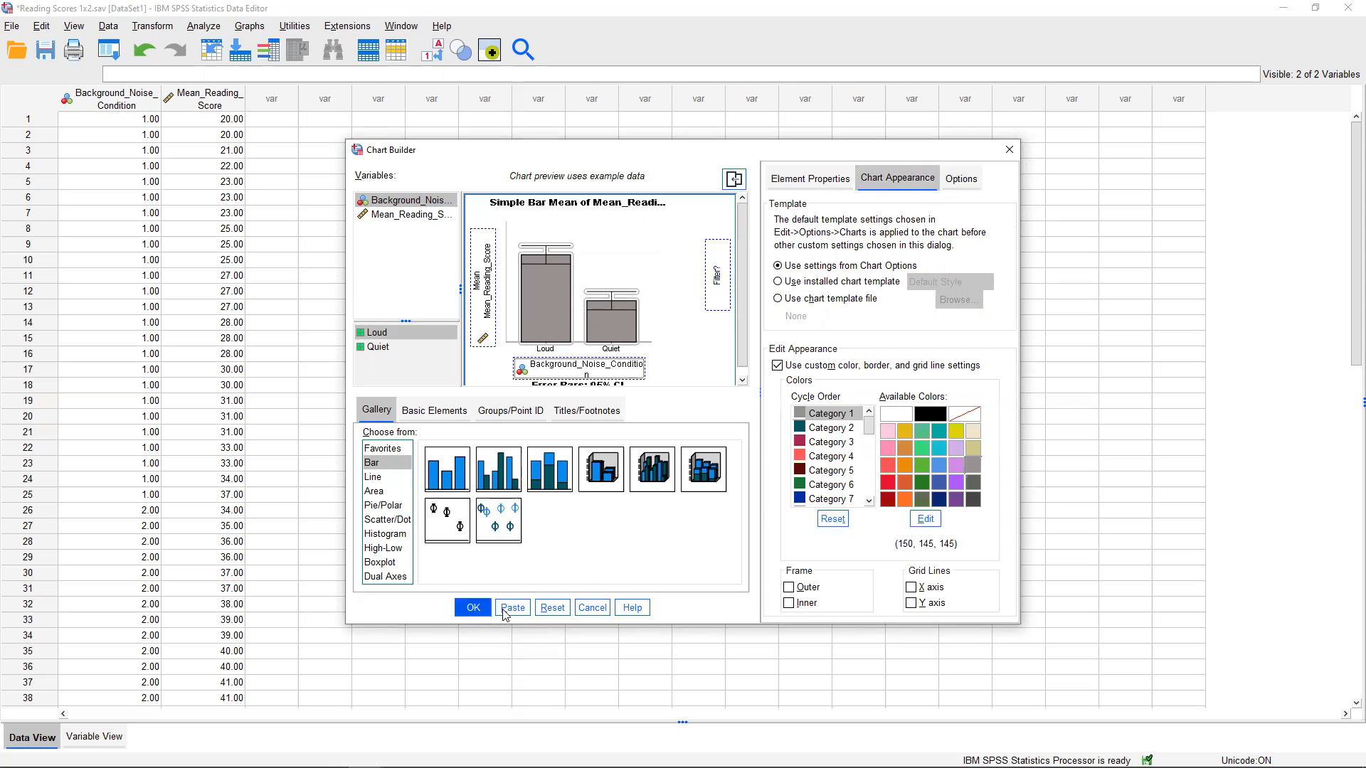
pyautogui.click(473, 615)
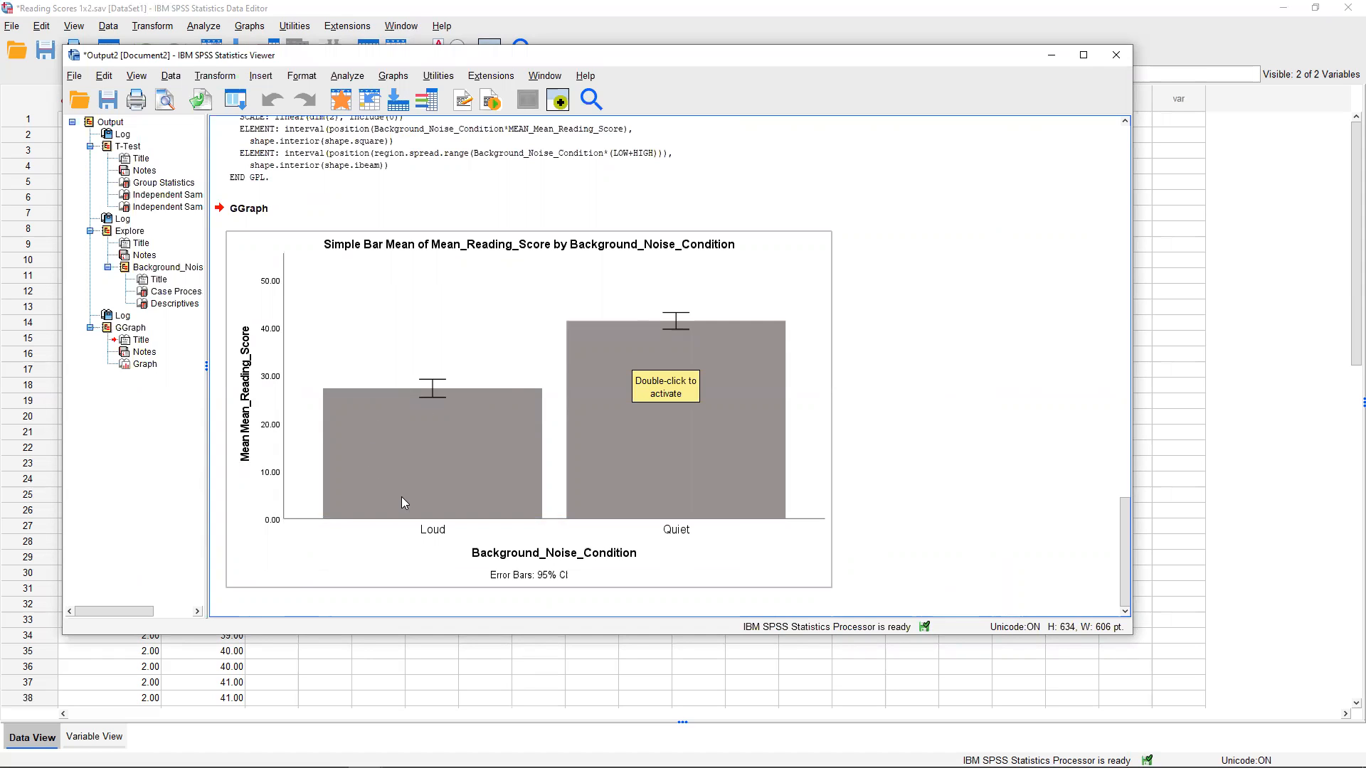
# Open the generated bar chart in the Chart Editor and delete its title
pyautogui.click(402, 250)
pyautogui.doubleClick(360, 286)
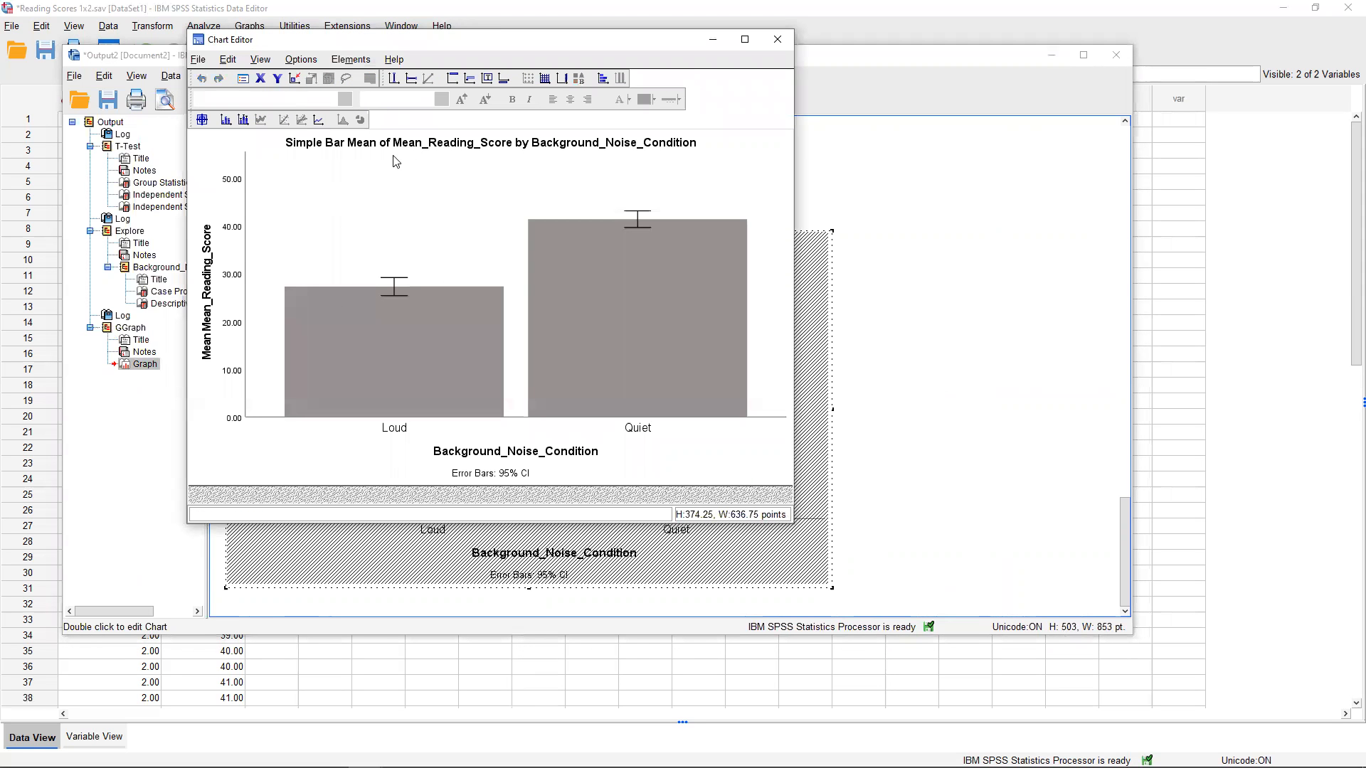
pyautogui.click(454, 140)
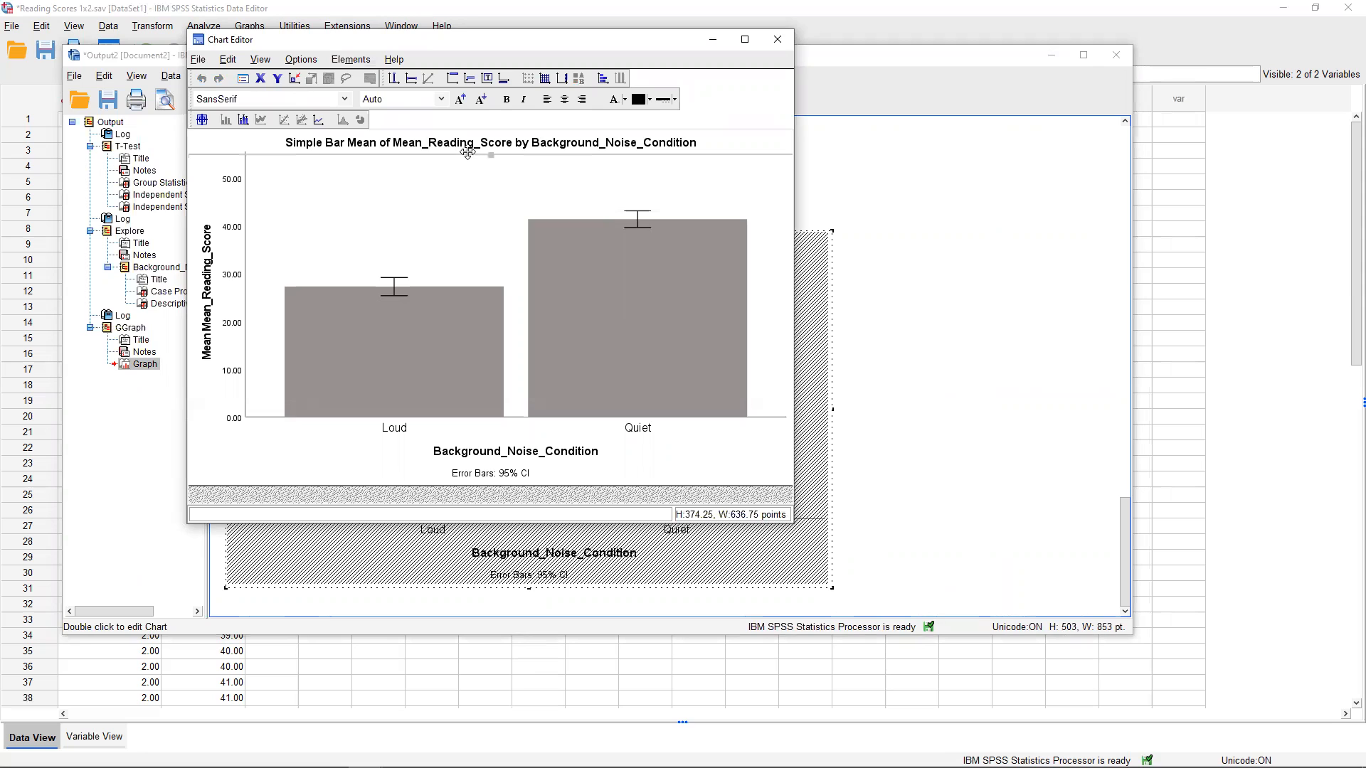
pyautogui.moveTo(576, 154); pyautogui.dragTo(575, 148)
pyautogui.doubleClick(485, 142)
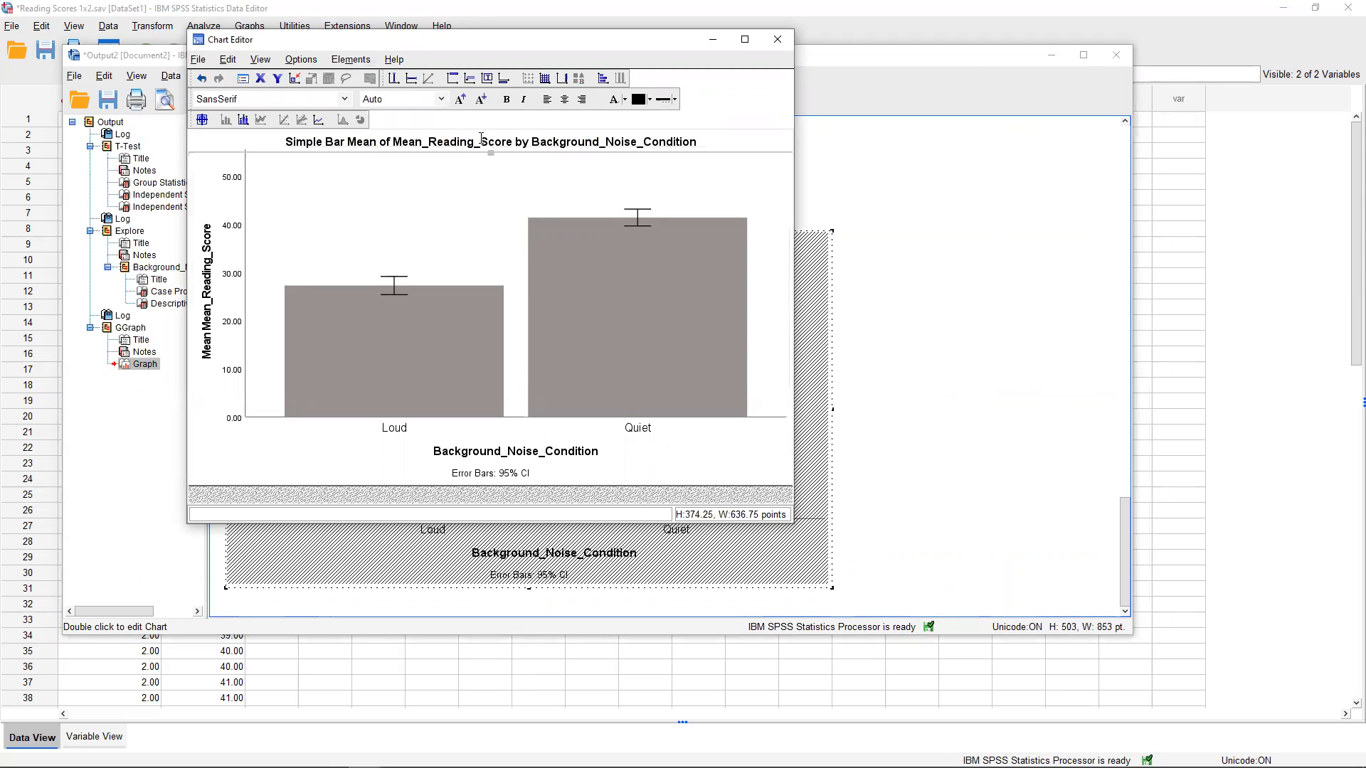
pyautogui.press('Delete')
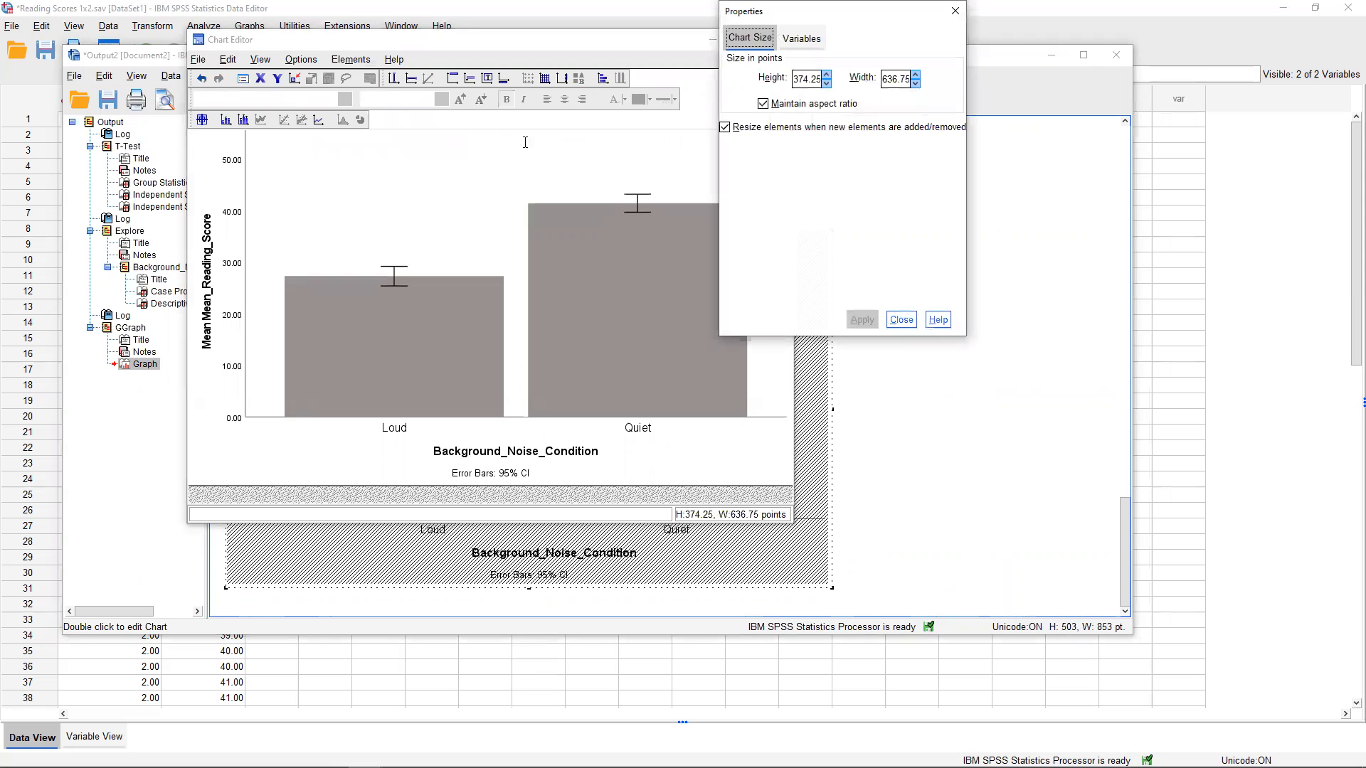
pyautogui.click(954, 12)
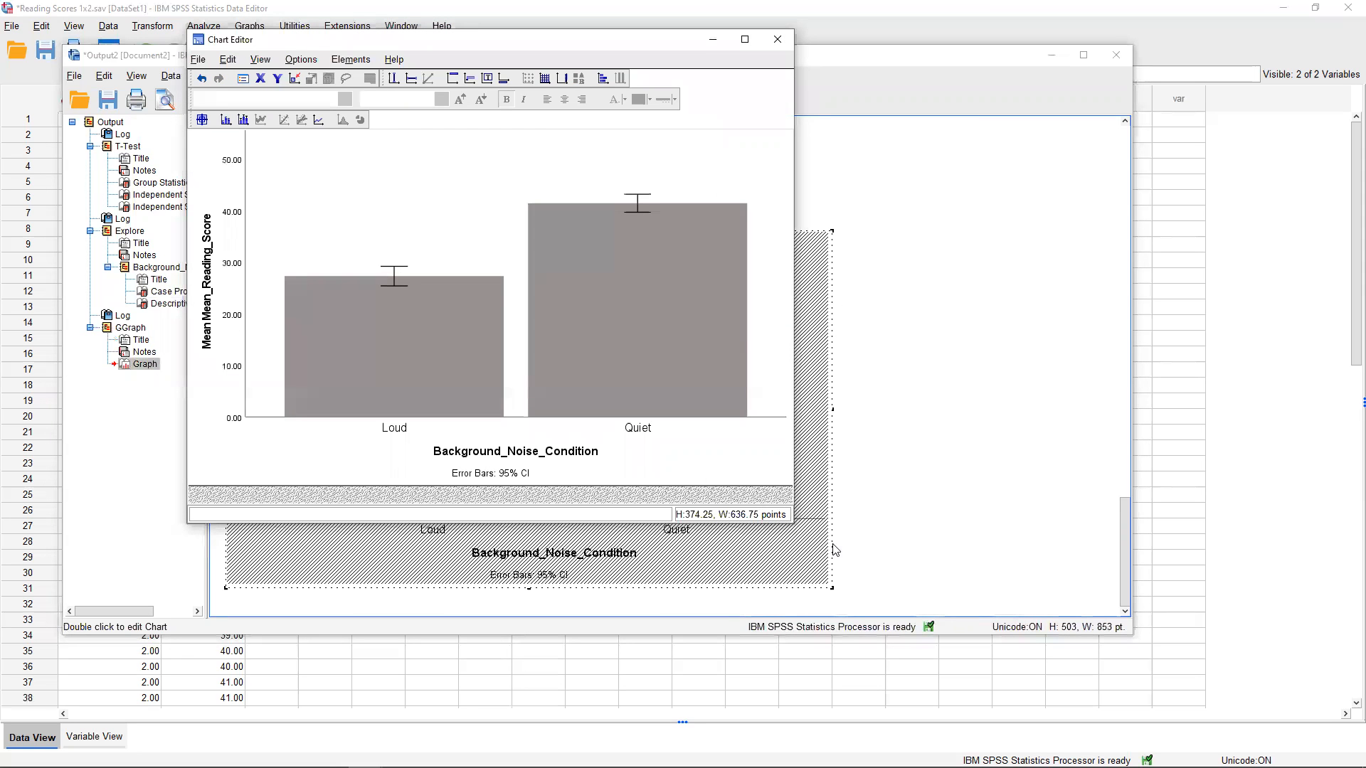
# Enlarge the Chart Editor window and delete the "Error Bars: 95% CI" footnote below the horizontal axis title
pyautogui.moveTo(795, 524); pyautogui.dragTo(1008, 609)
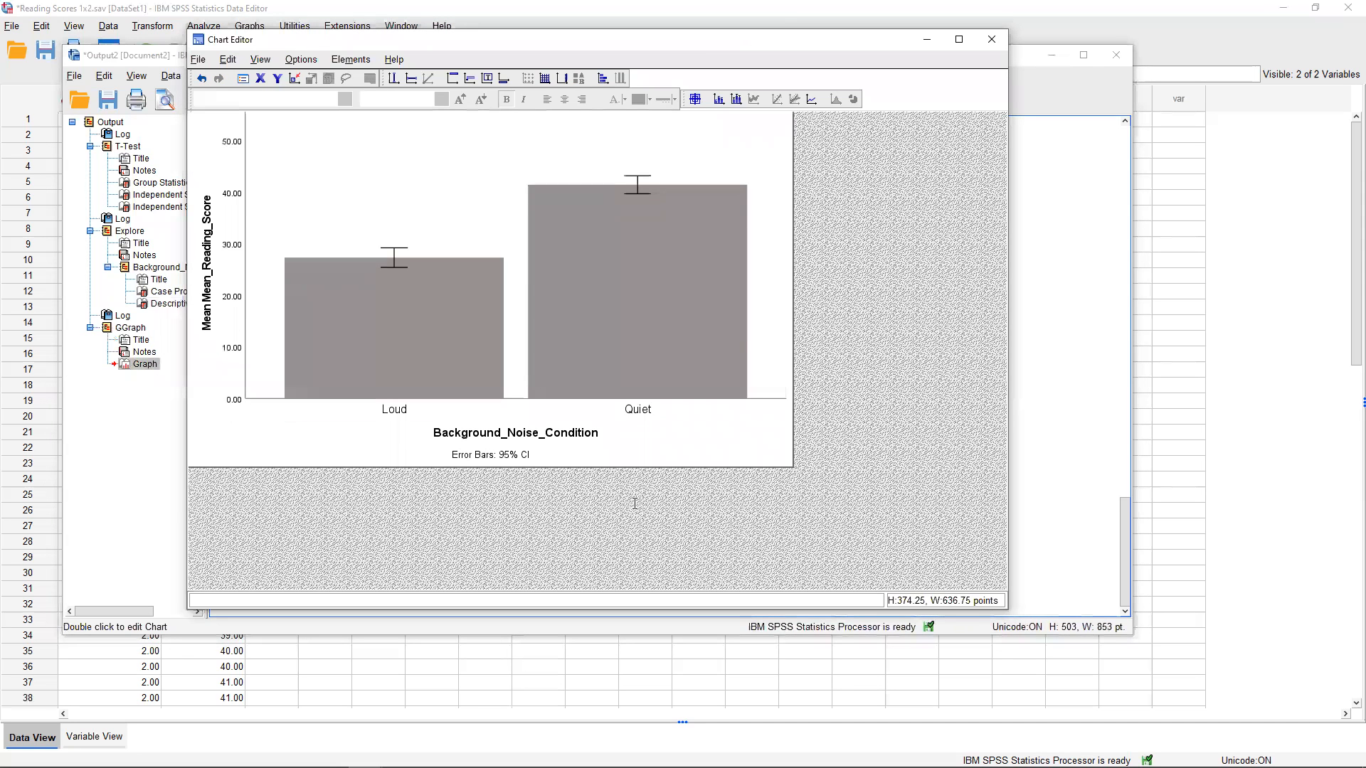
pyautogui.doubleClick(483, 456)
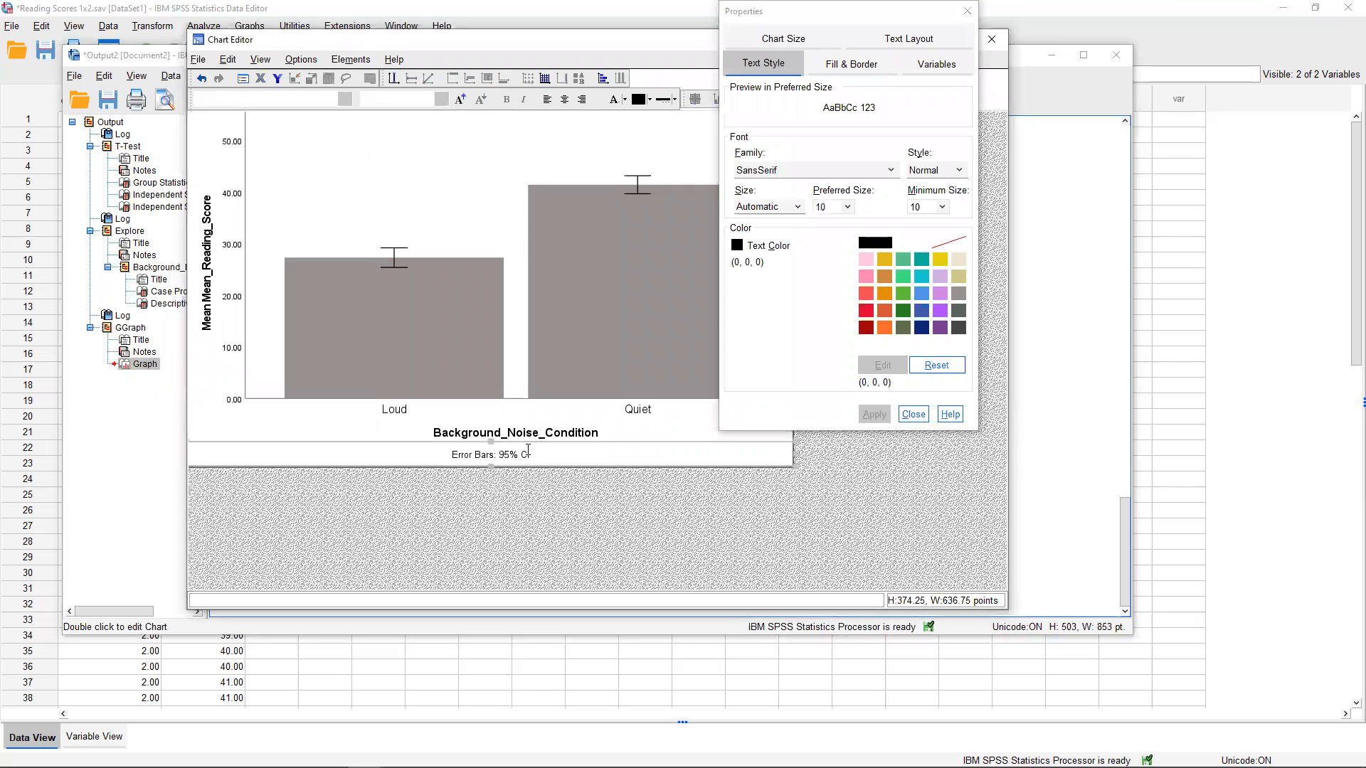
pyautogui.click(536, 453)
pyautogui.click(539, 458)
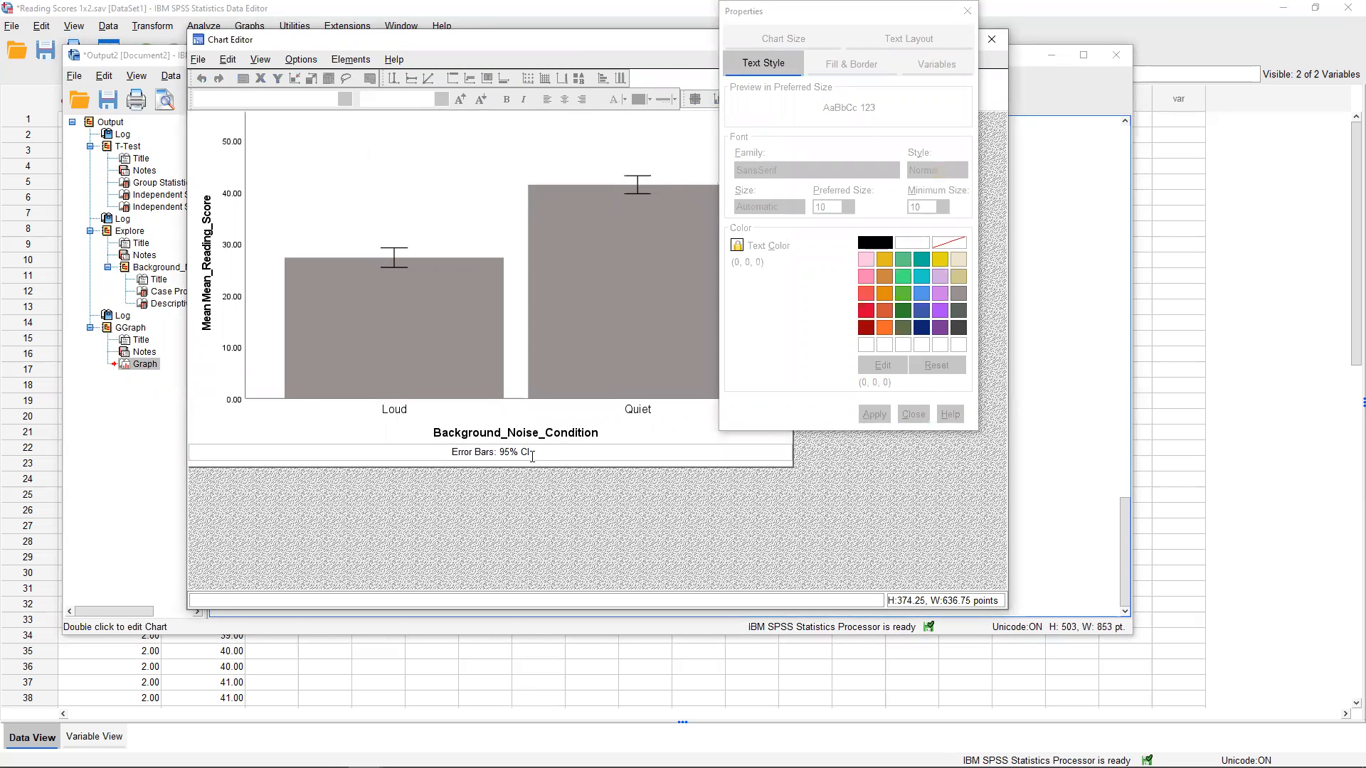
pyautogui.click(431, 447)
pyautogui.click(450, 456)
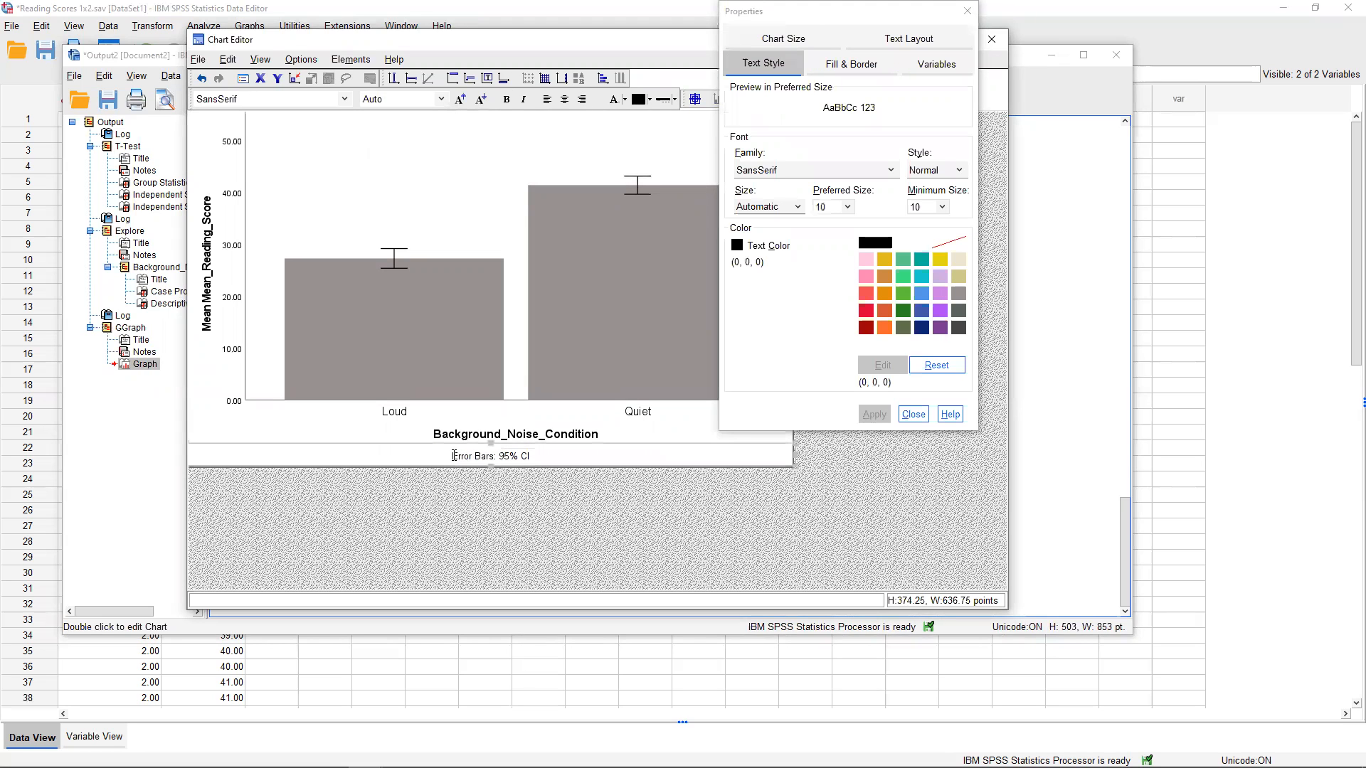
pyautogui.click(528, 466)
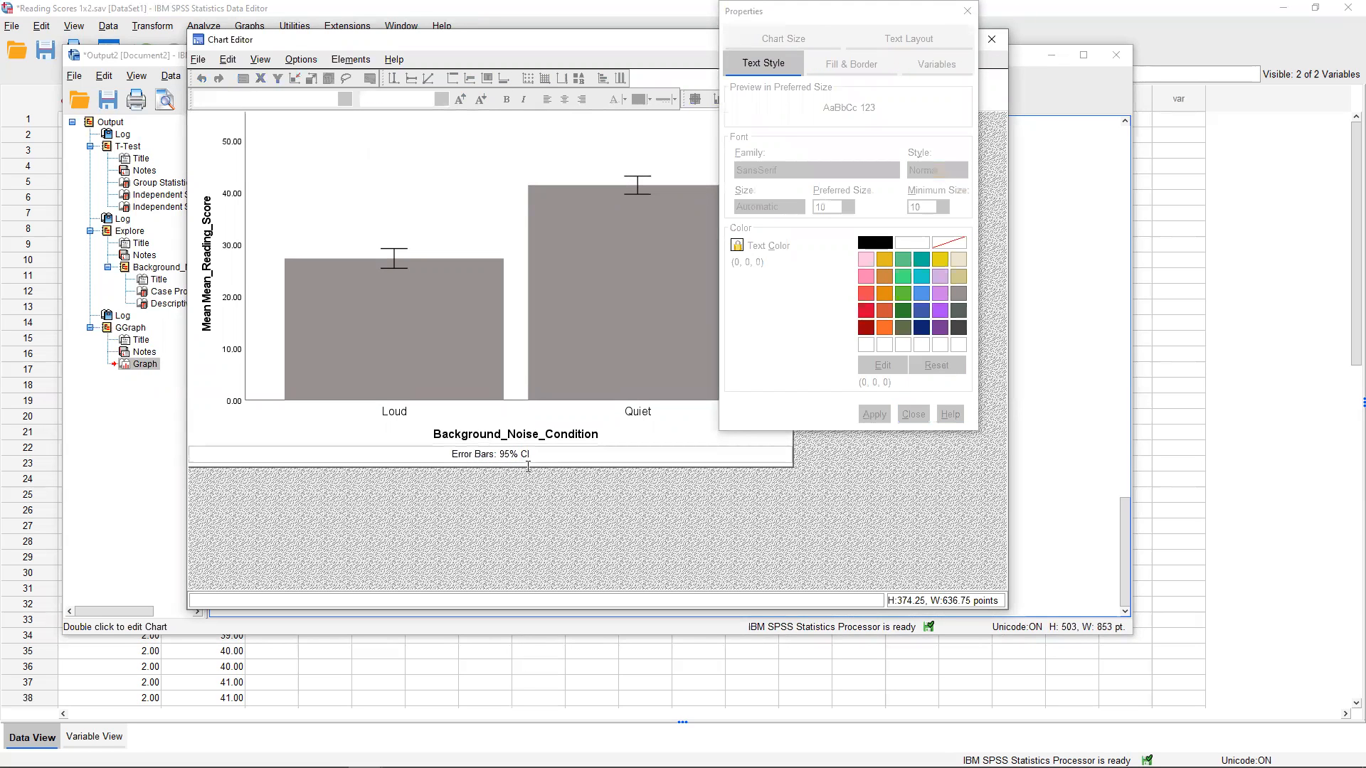
pyautogui.doubleClick(492, 456)
pyautogui.press('Delete')
pyautogui.click(506, 507)
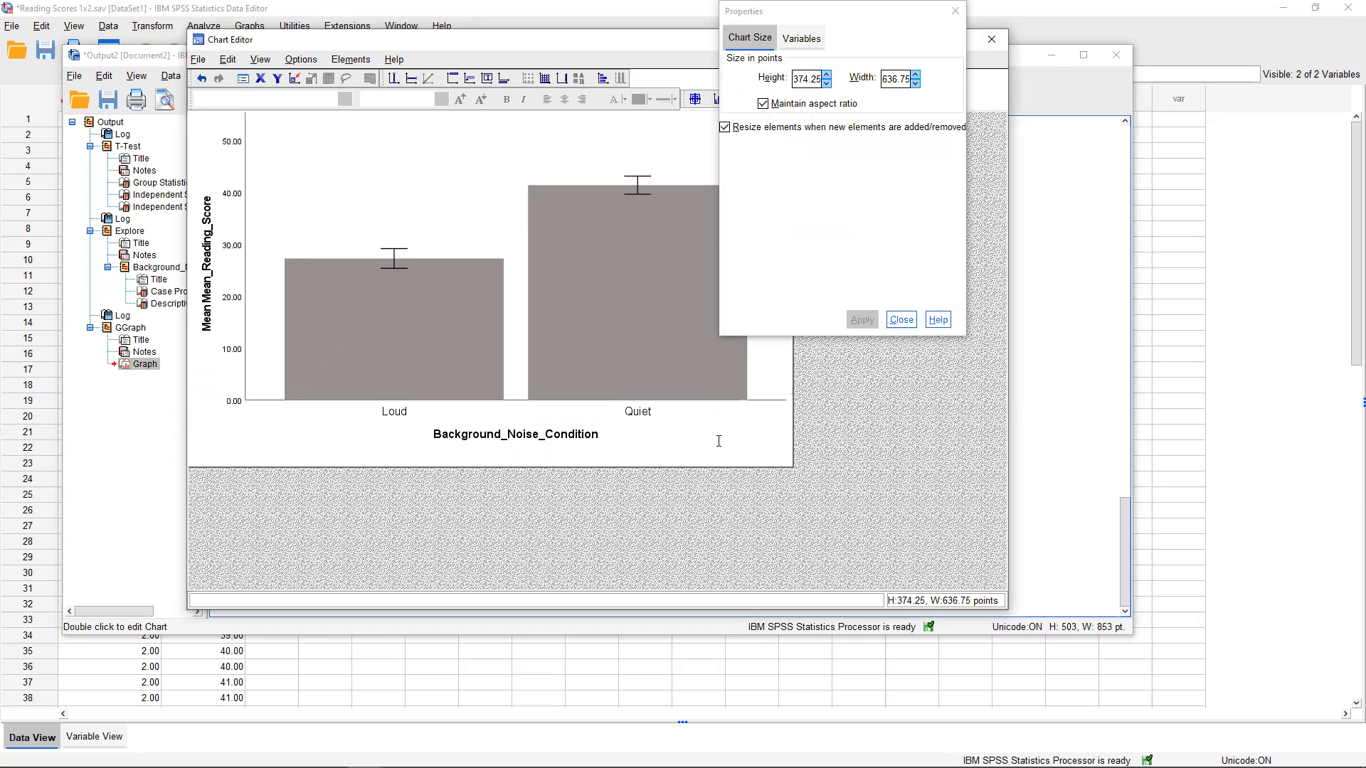
# Set the border around the chart to transparent and close the Chart Editor to update the output
pyautogui.click(768, 435)
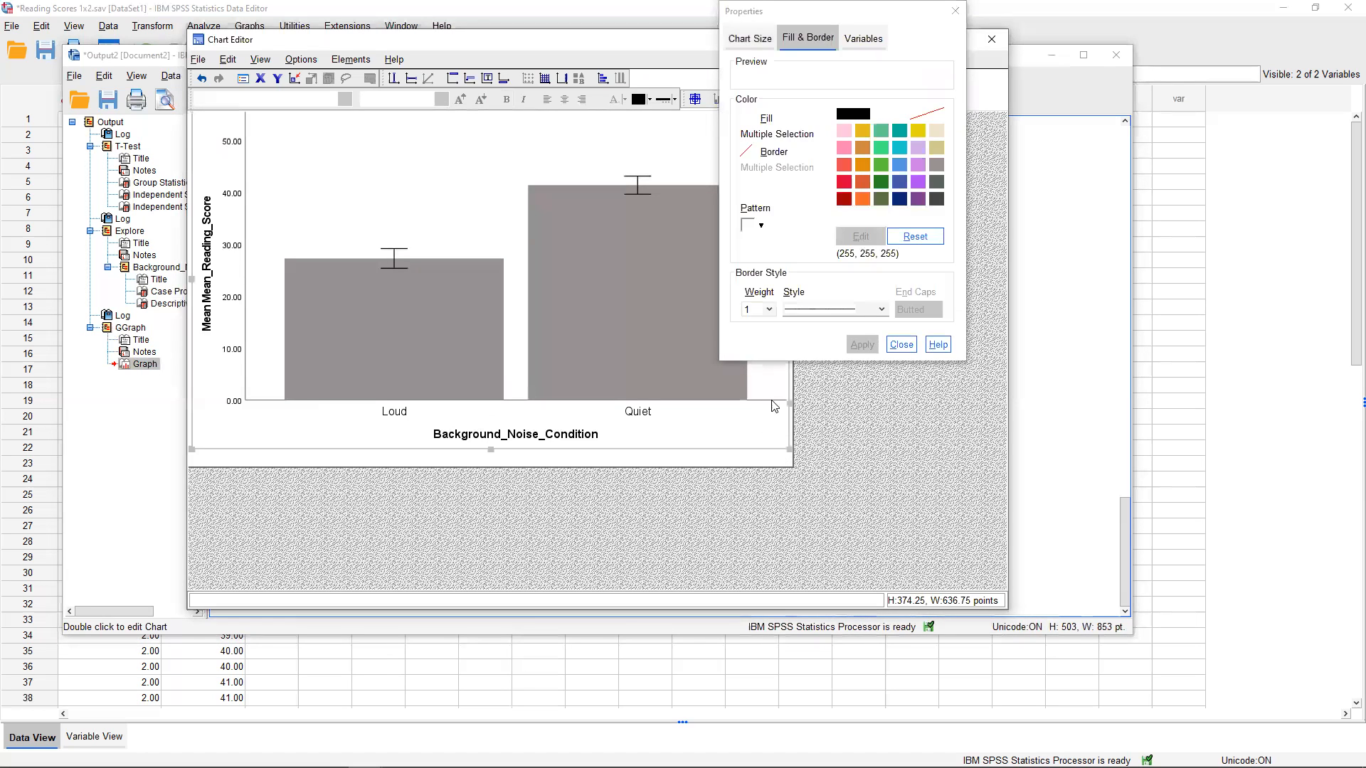
pyautogui.click(775, 461)
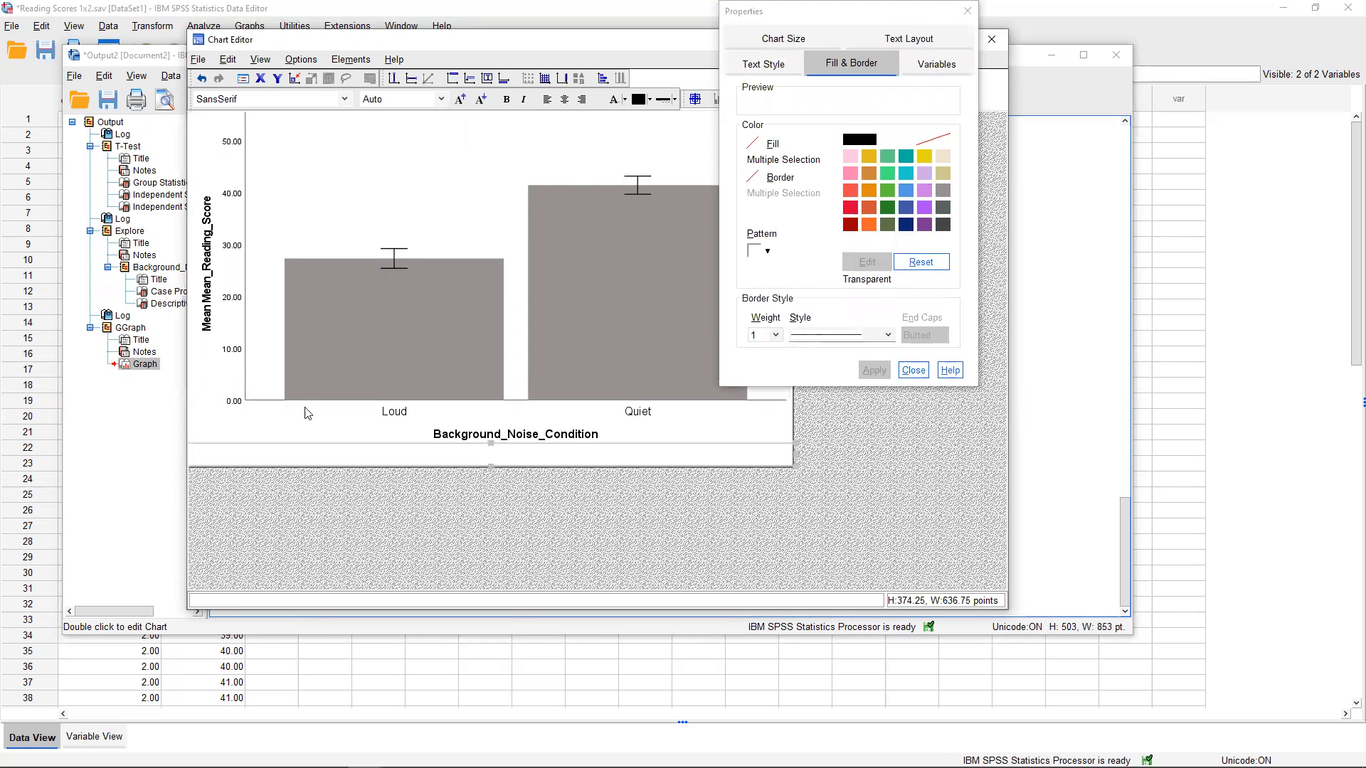
pyautogui.click(201, 127)
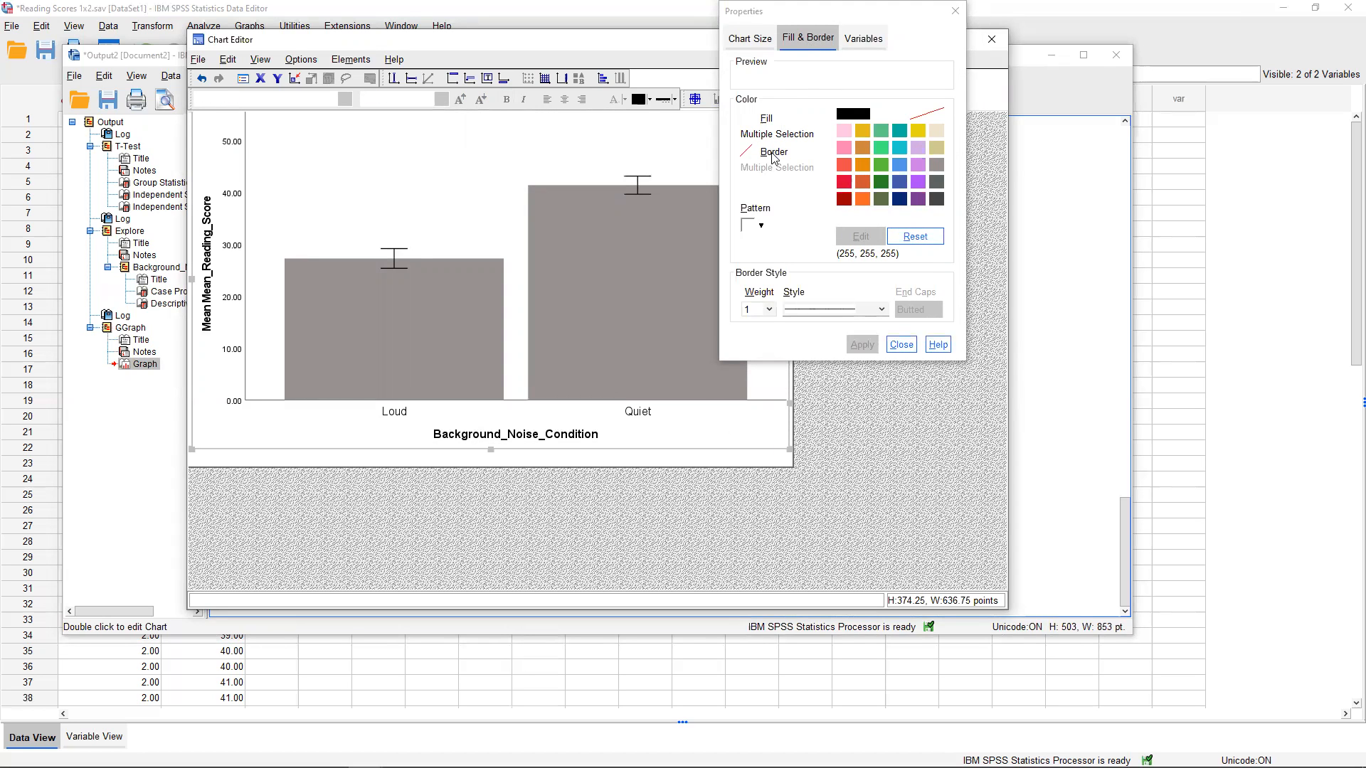
pyautogui.click(747, 154)
pyautogui.click(927, 114)
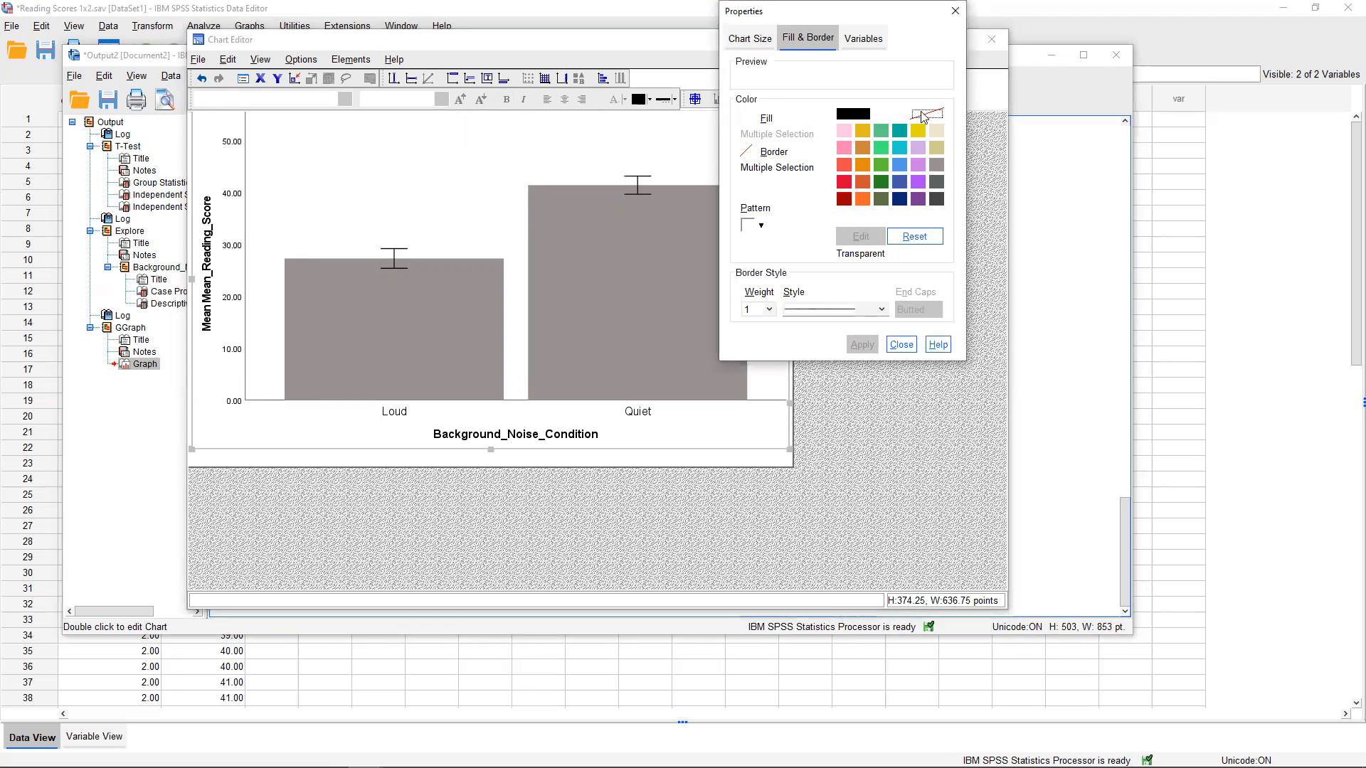
pyautogui.click(863, 344)
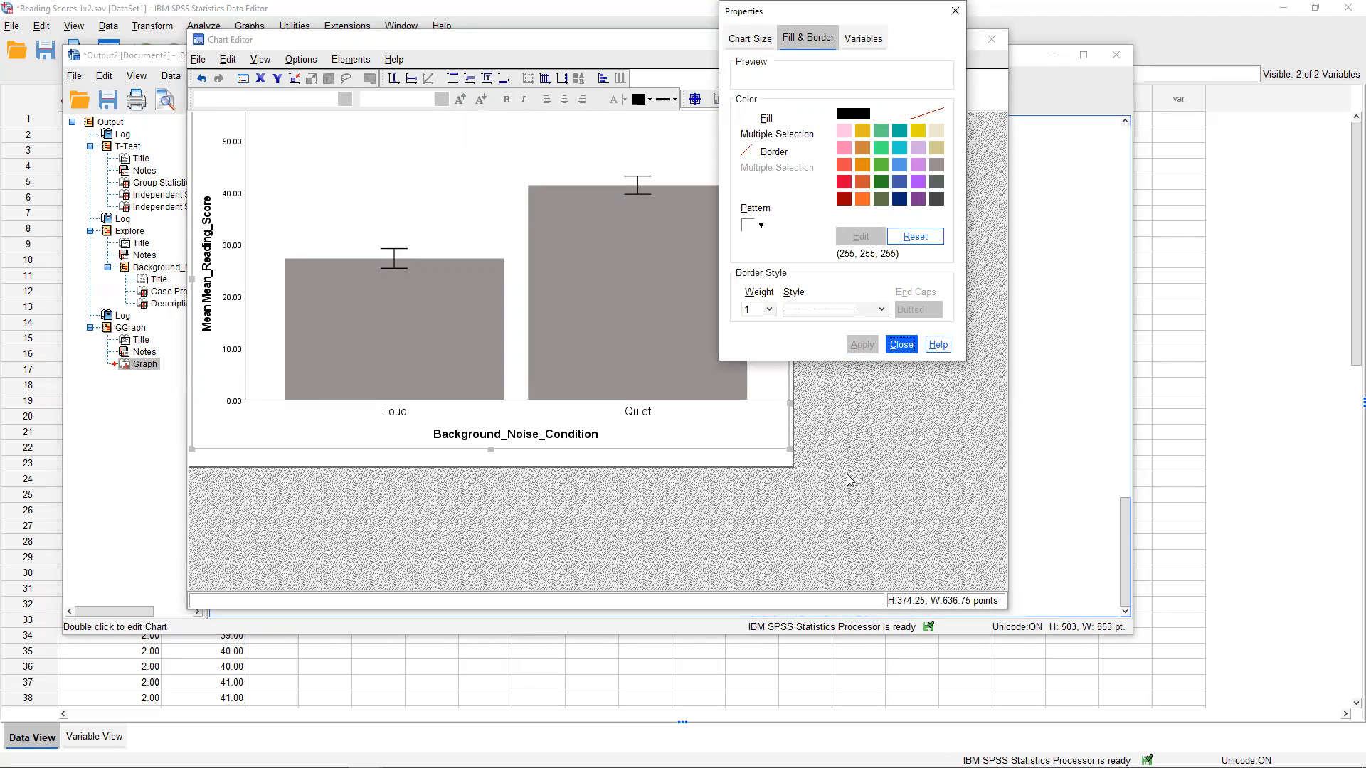
pyautogui.click(901, 344)
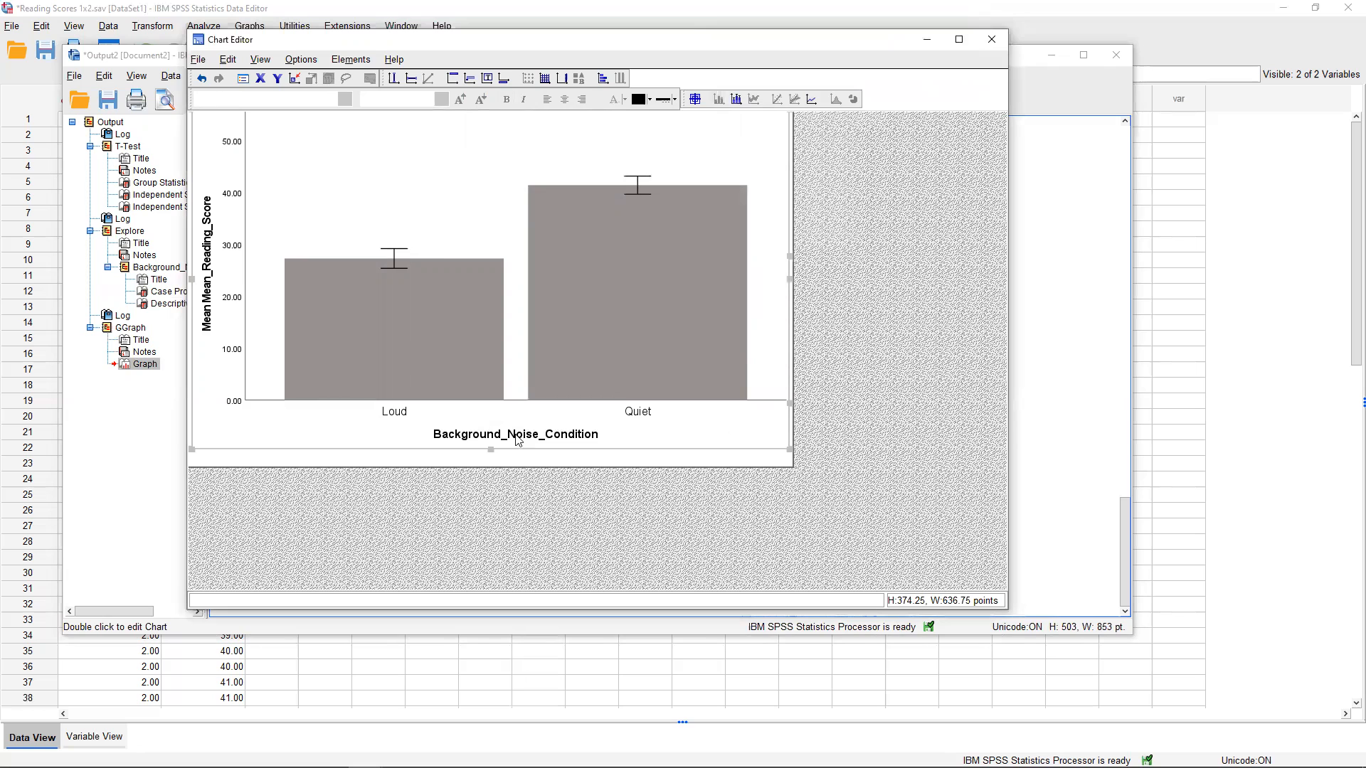
pyautogui.click(993, 39)
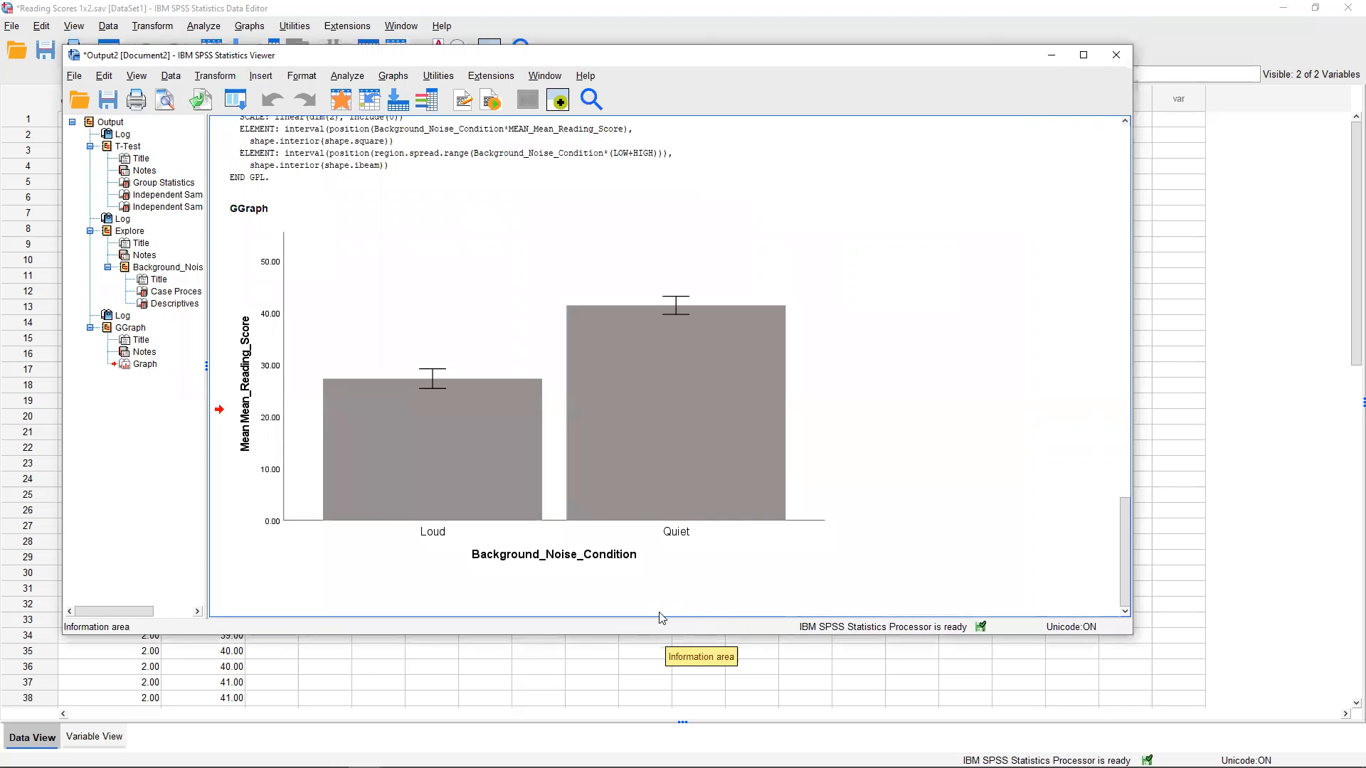
# Switch to the Excel bar graph and format its vertical axis values as Number with 2 decimal places
pyautogui.moveTo(399, 766)
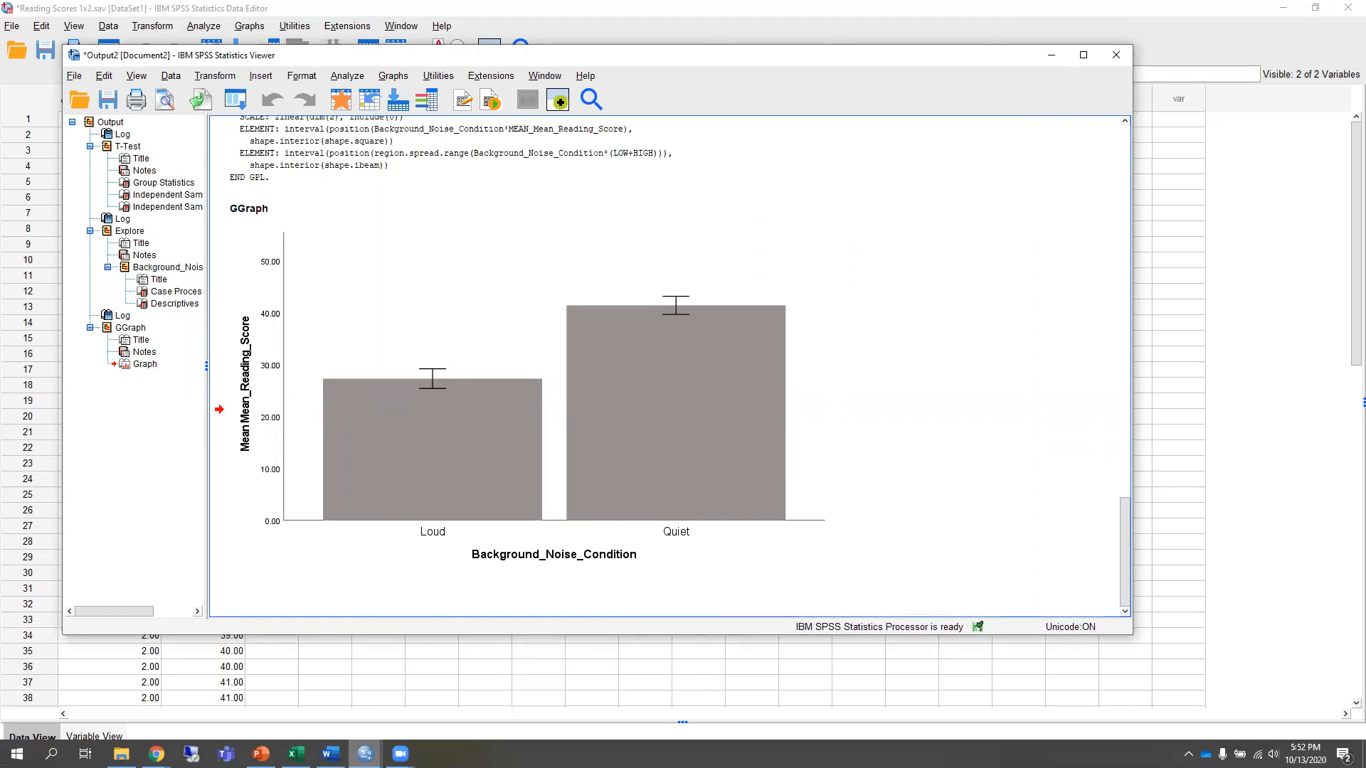
pyautogui.click(296, 754)
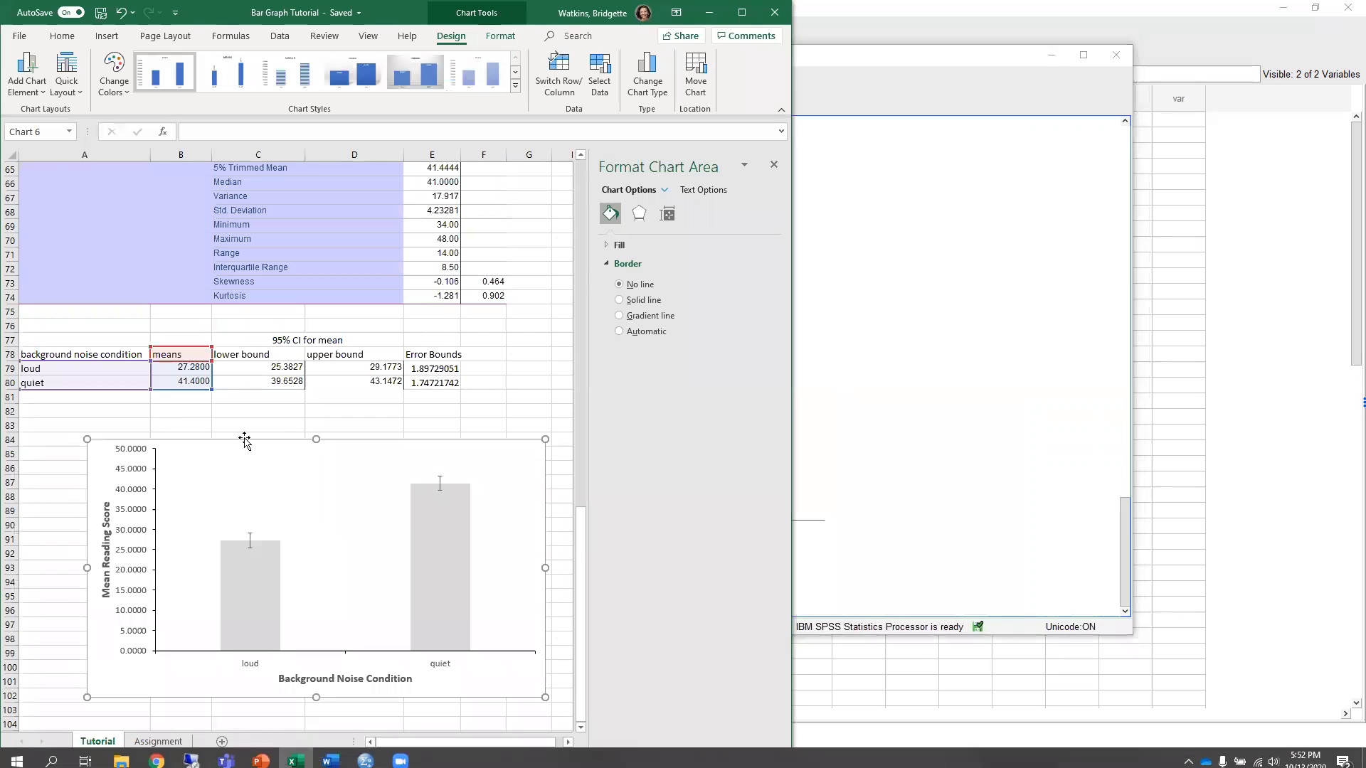
pyautogui.click(137, 496)
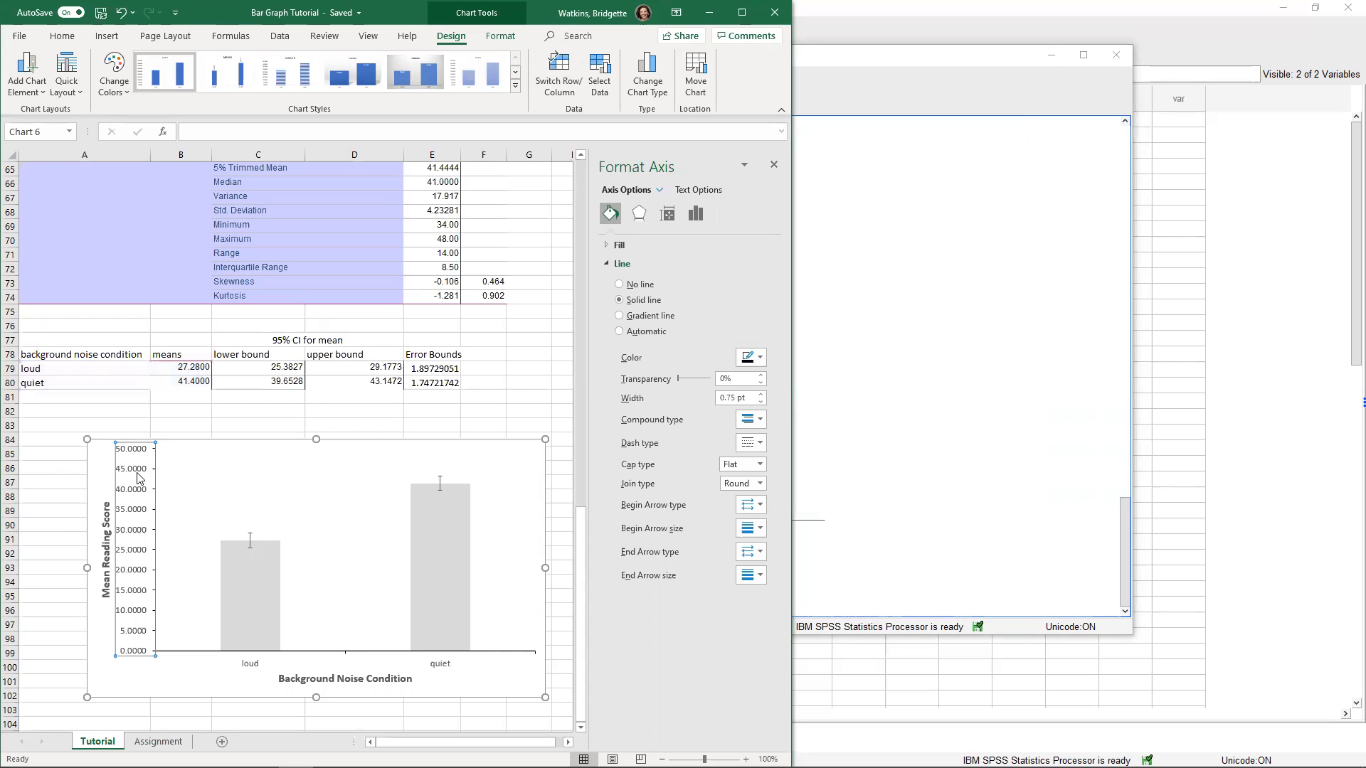
pyautogui.click(695, 215)
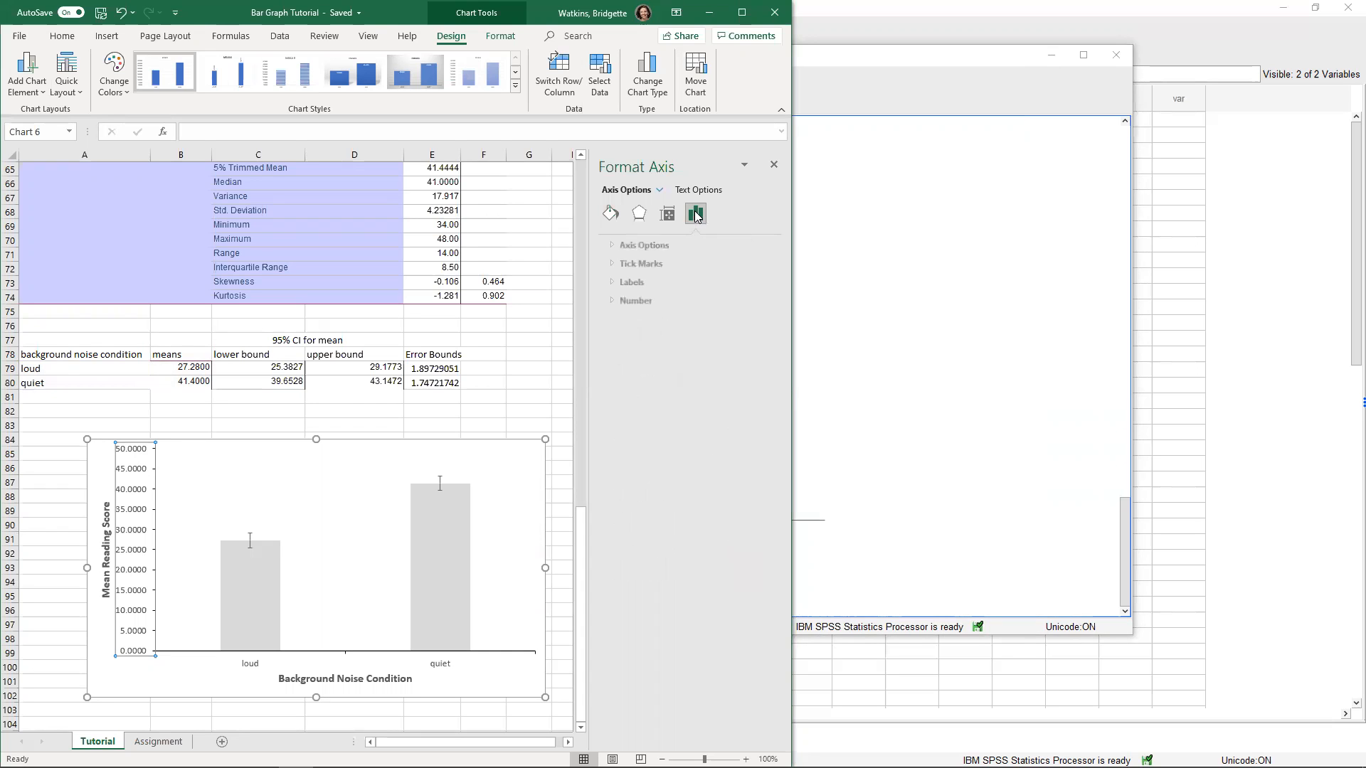
pyautogui.click(616, 300)
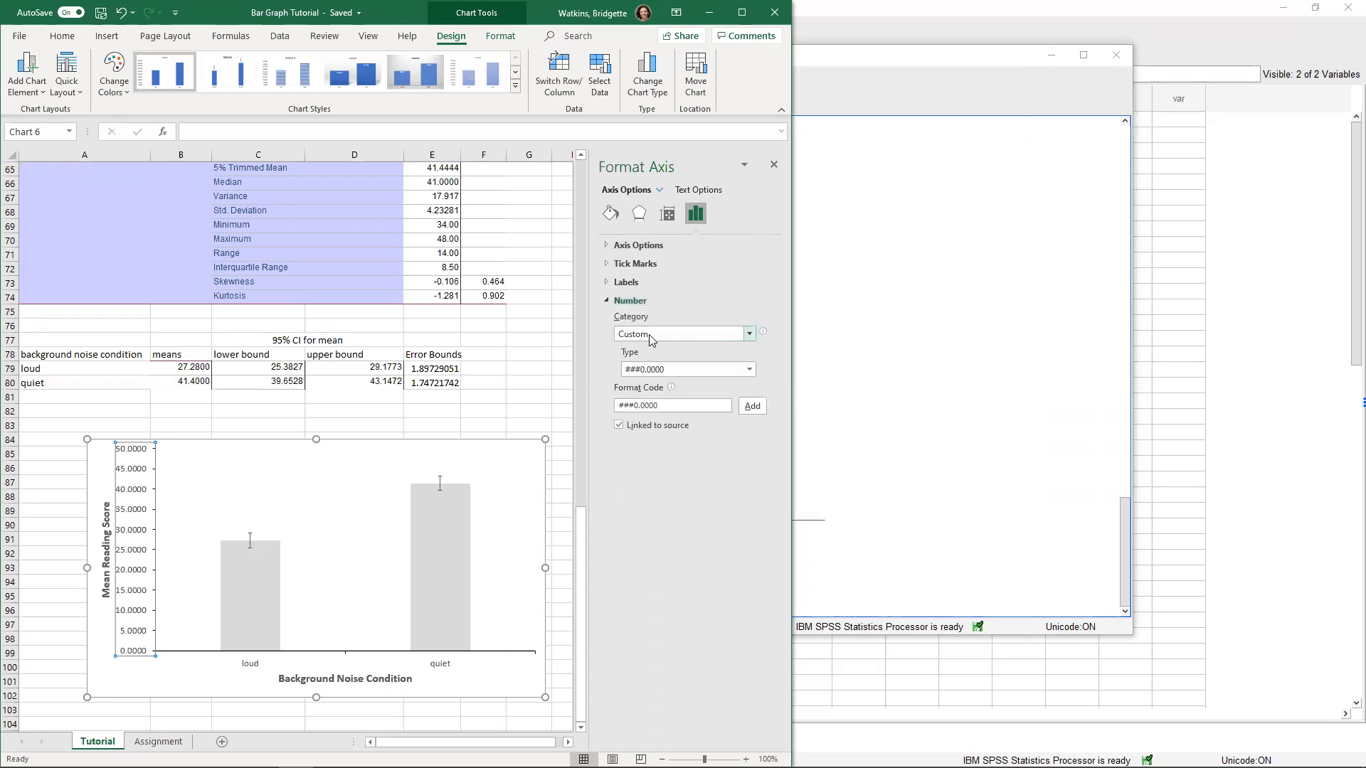
pyautogui.click(750, 334)
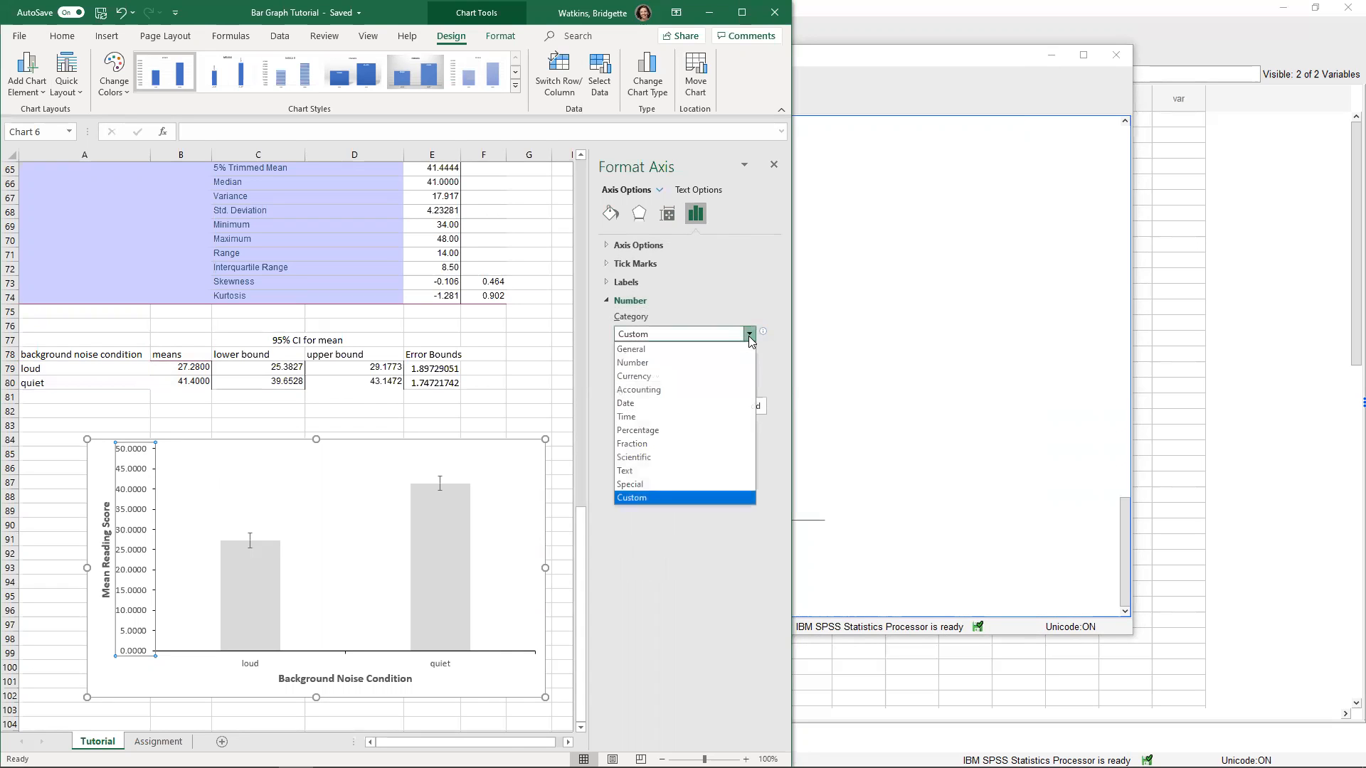
pyautogui.click(646, 362)
pyautogui.click(701, 354)
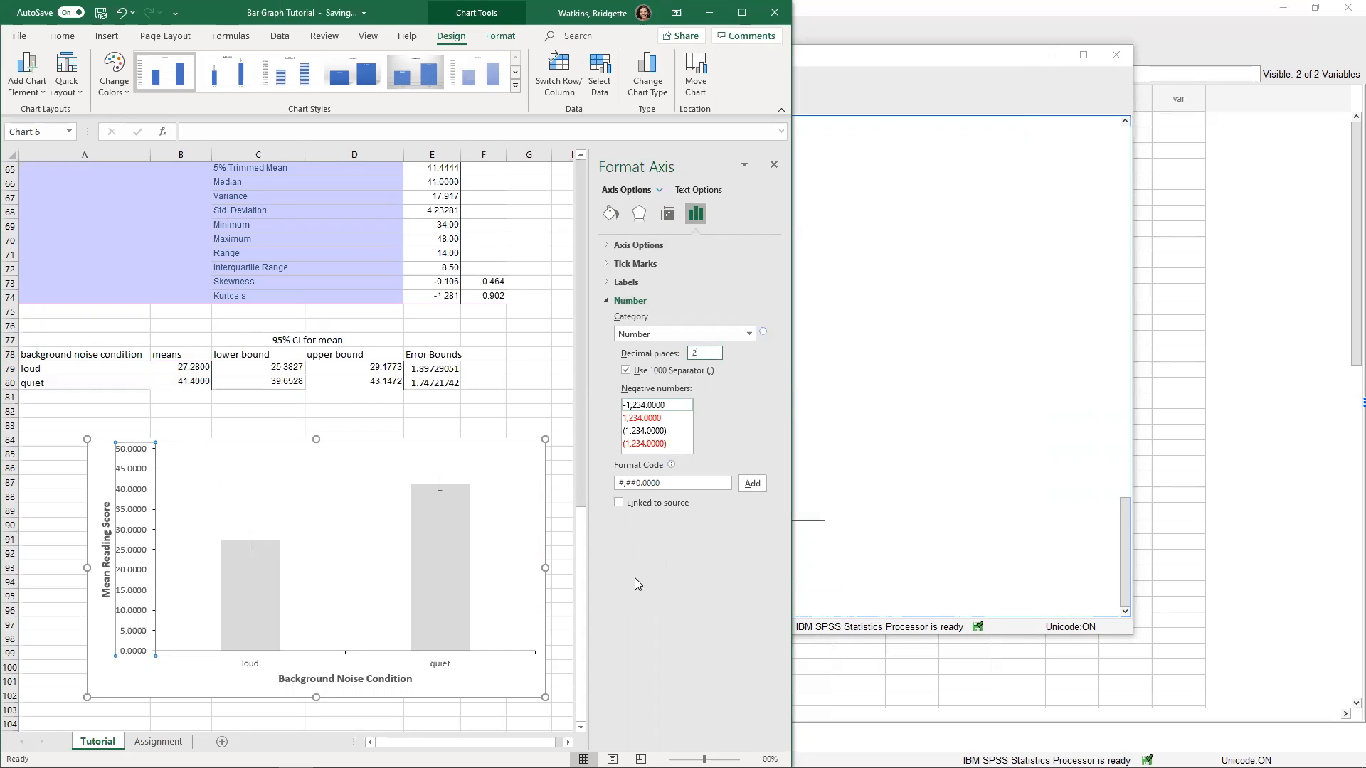
pyautogui.click(774, 164)
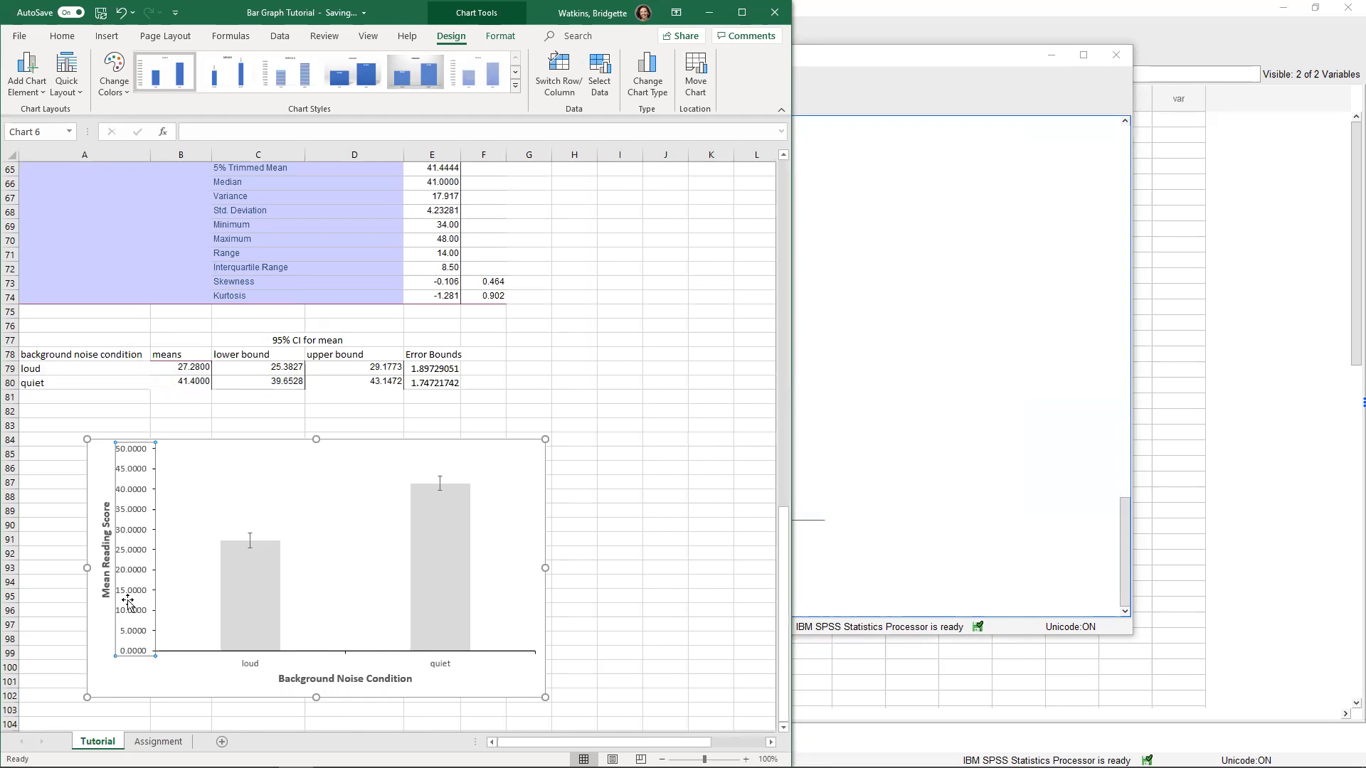
pyautogui.click(139, 673)
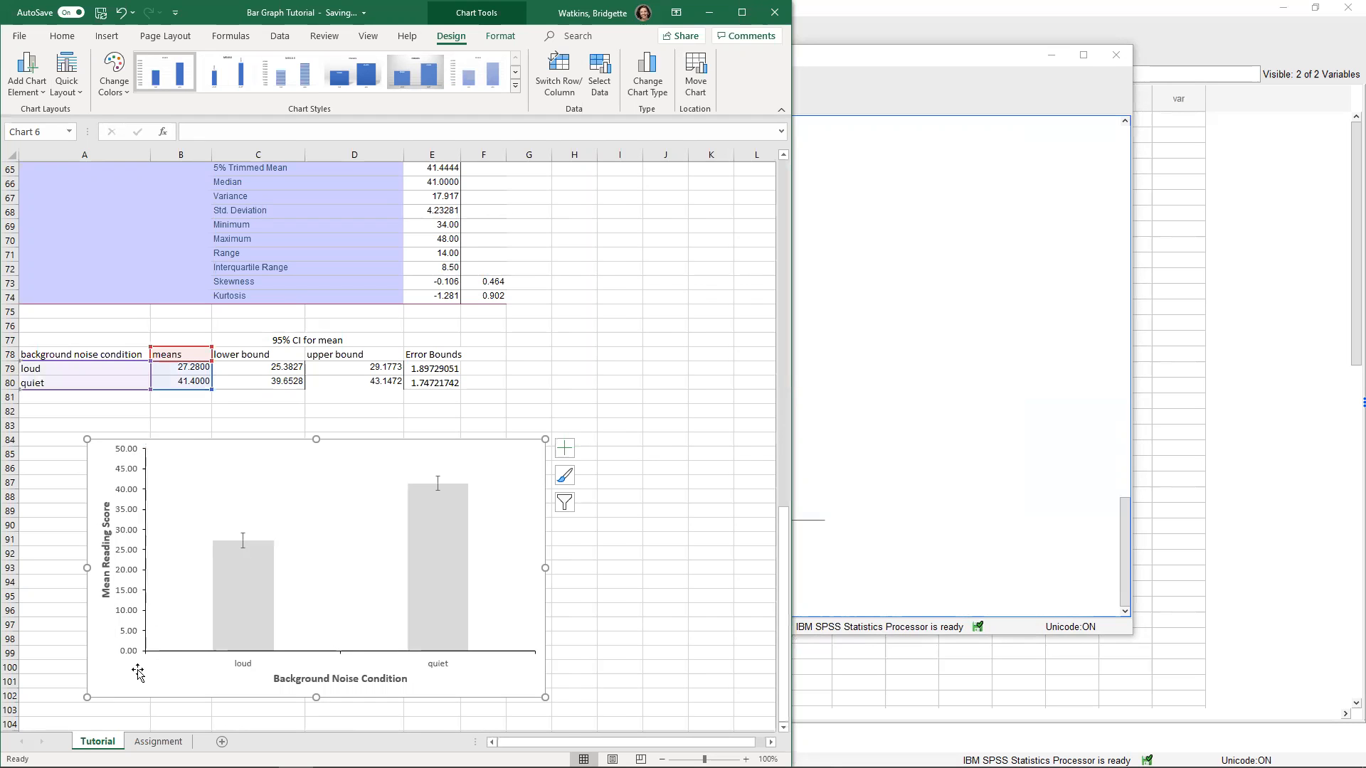
# Check the vertical axis bounds, units and number settings in the Excel chart, and deselect the chart
pyautogui.click(132, 644)
pyautogui.doubleClick(132, 638)
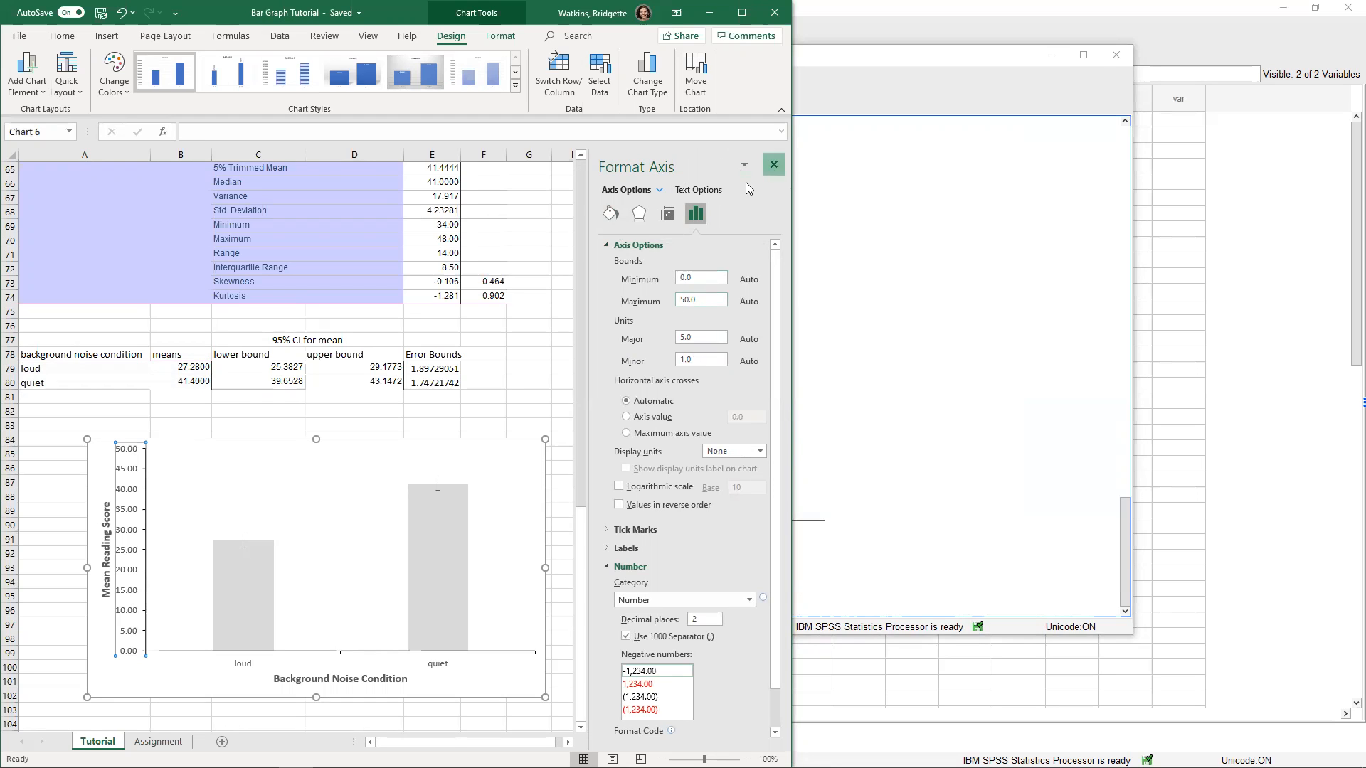
pyautogui.click(774, 164)
pyautogui.click(45, 610)
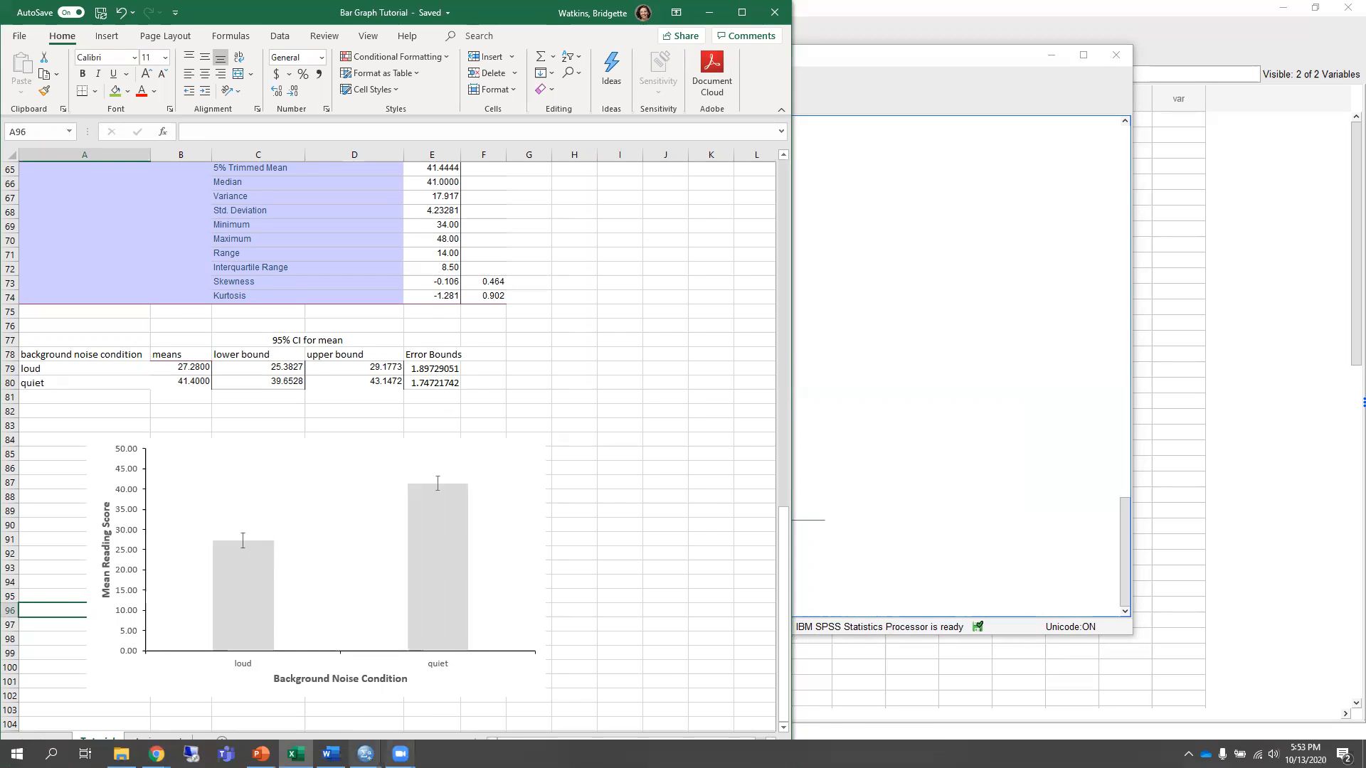
# Switch to the Word instructions for the Excel bar graph and consult the APA bar graph guidelines slide in PowerPoint
pyautogui.click(330, 754)
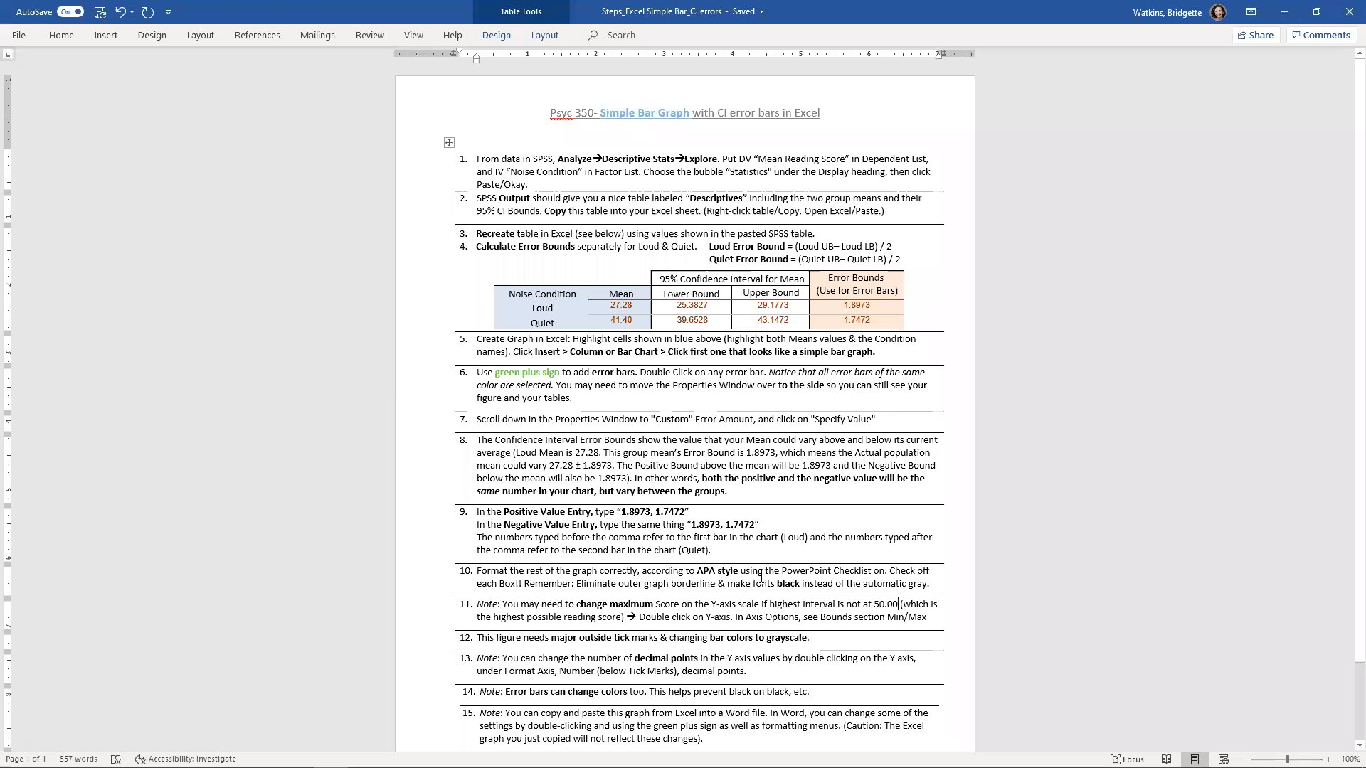
pyautogui.click(261, 754)
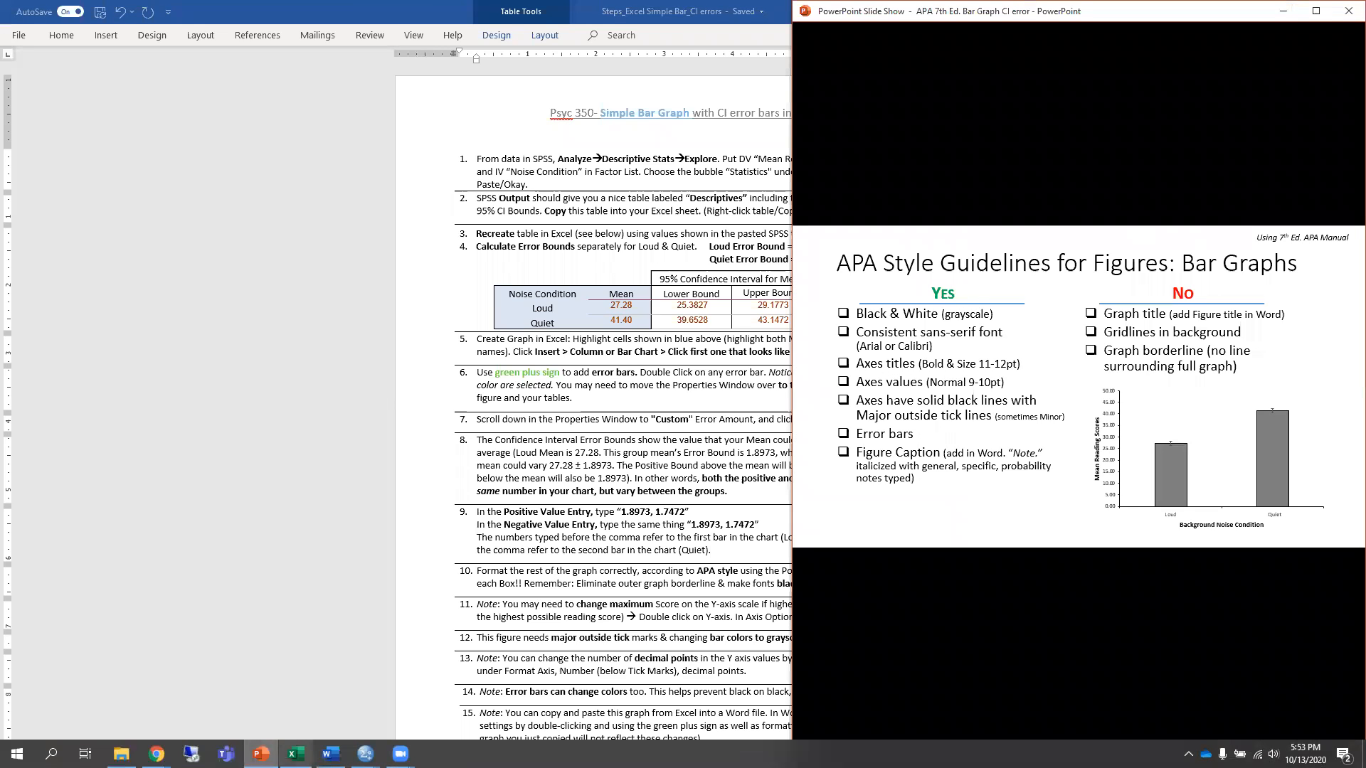
pyautogui.click(318, 598)
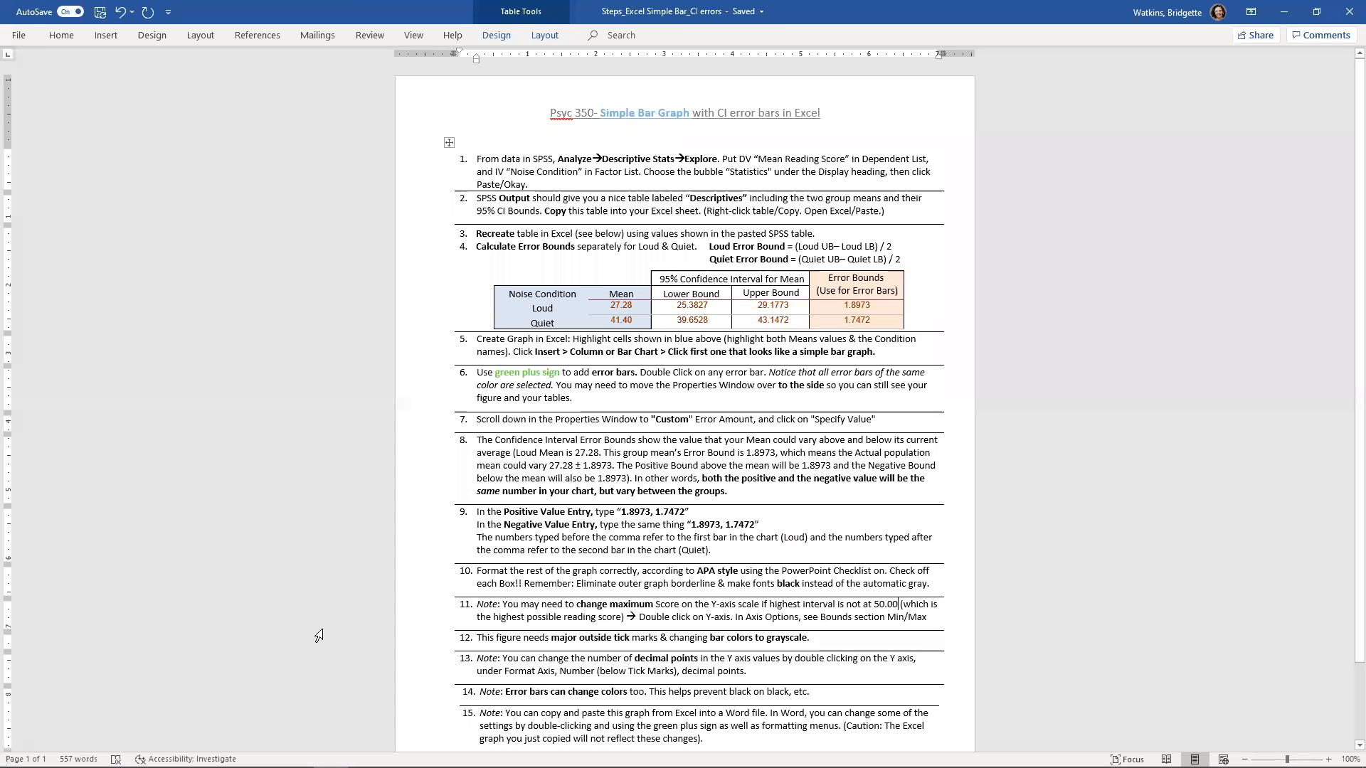